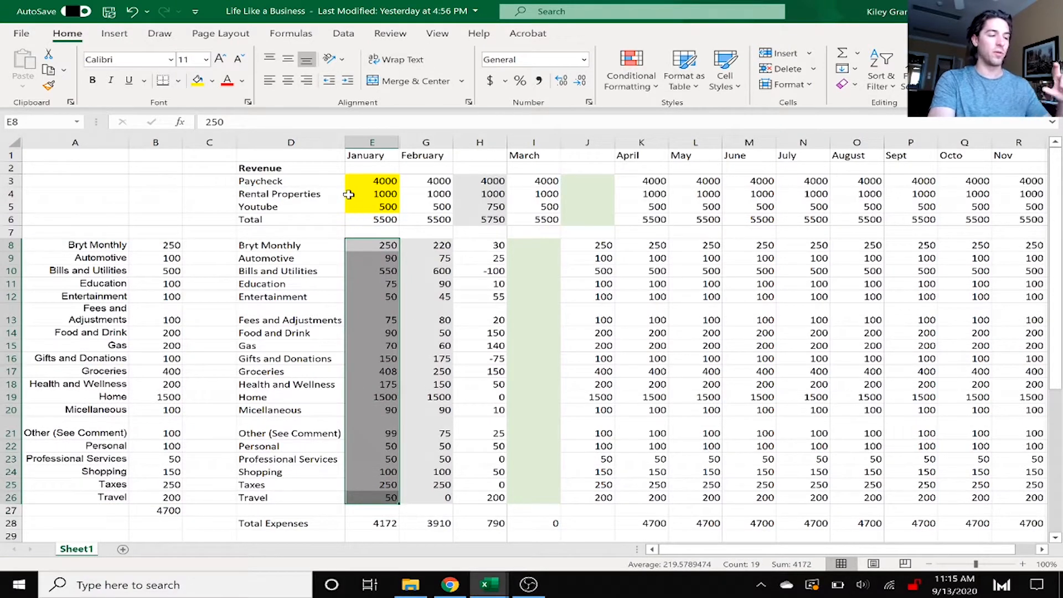
- Review January's revenue, the Net formula in E30, and the Savings Categories and Category Balances sections
{"action": "left_click_drag", "start_coordinate": [282, 178], "coordinate": [382, 197]}
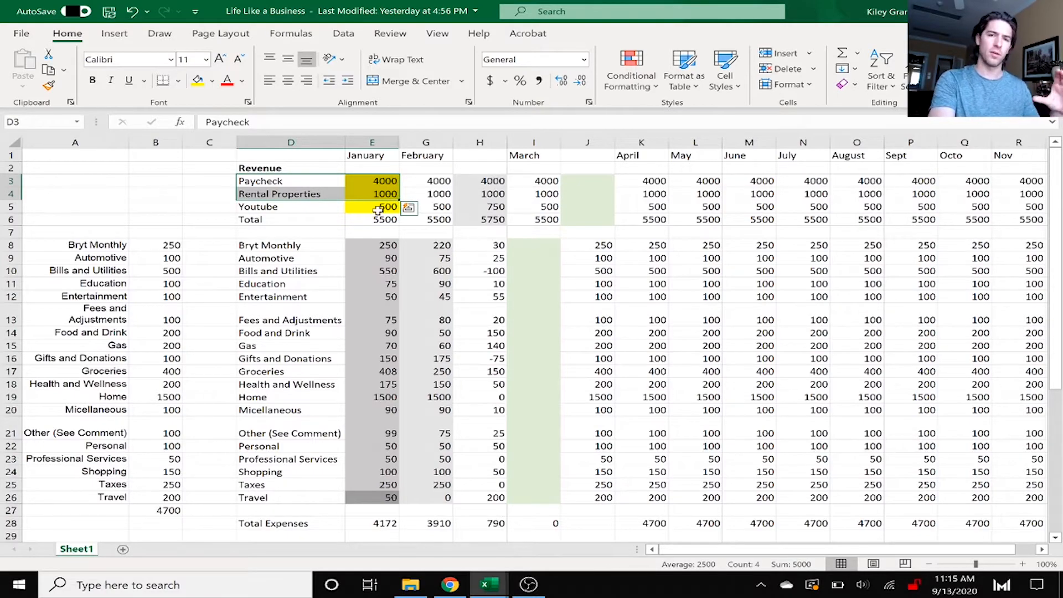
{"action": "scroll", "coordinate": [382, 210], "scroll_direction": "down", "scroll_amount": 3}
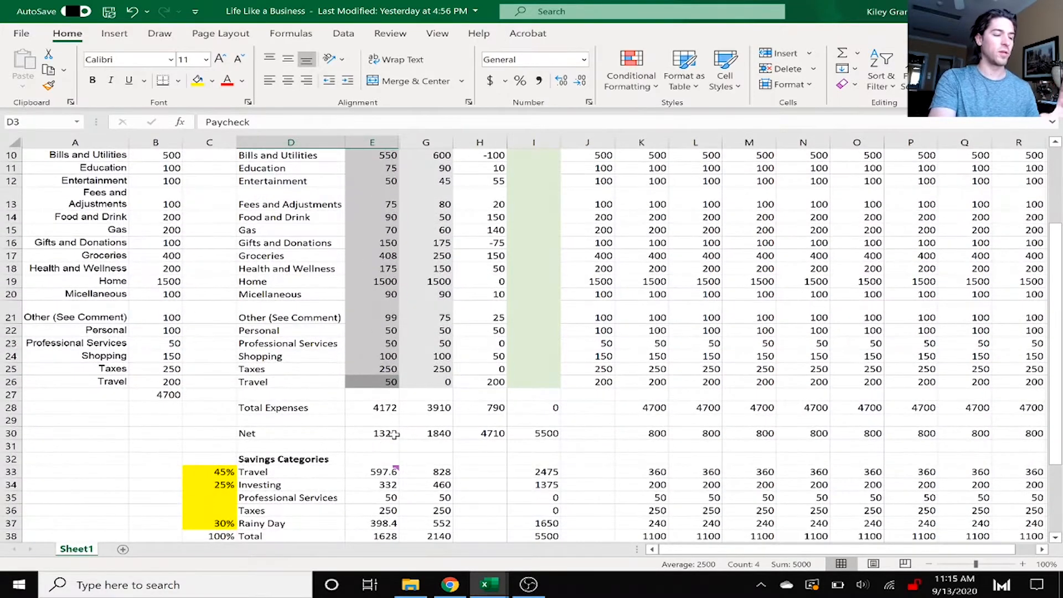
{"action": "left_click", "coordinate": [395, 434]}
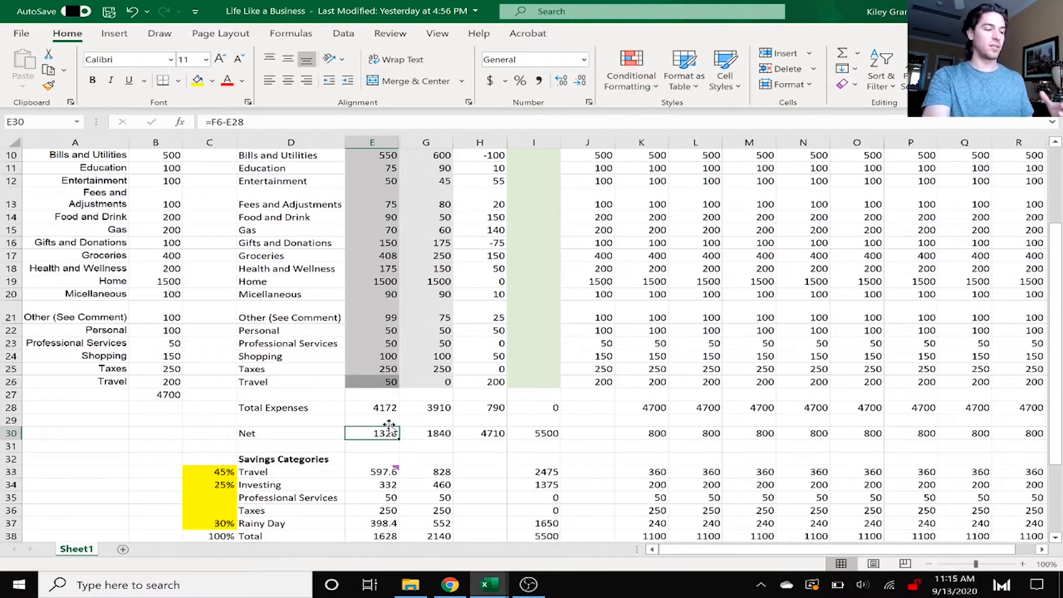
{"action": "scroll", "coordinate": [390, 425], "scroll_direction": "down", "scroll_amount": 1}
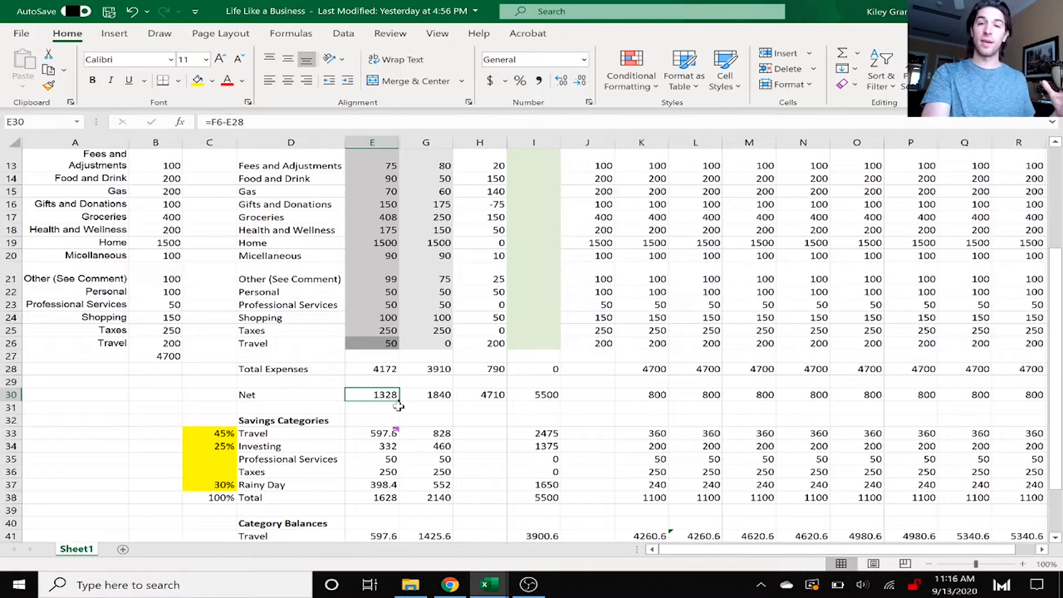
{"action": "scroll", "coordinate": [398, 407], "scroll_direction": "down", "scroll_amount": 1}
{"action": "mouse_move", "coordinate": [387, 385]}
{"action": "scroll", "coordinate": [387, 384], "scroll_direction": "down", "scroll_amount": 1}
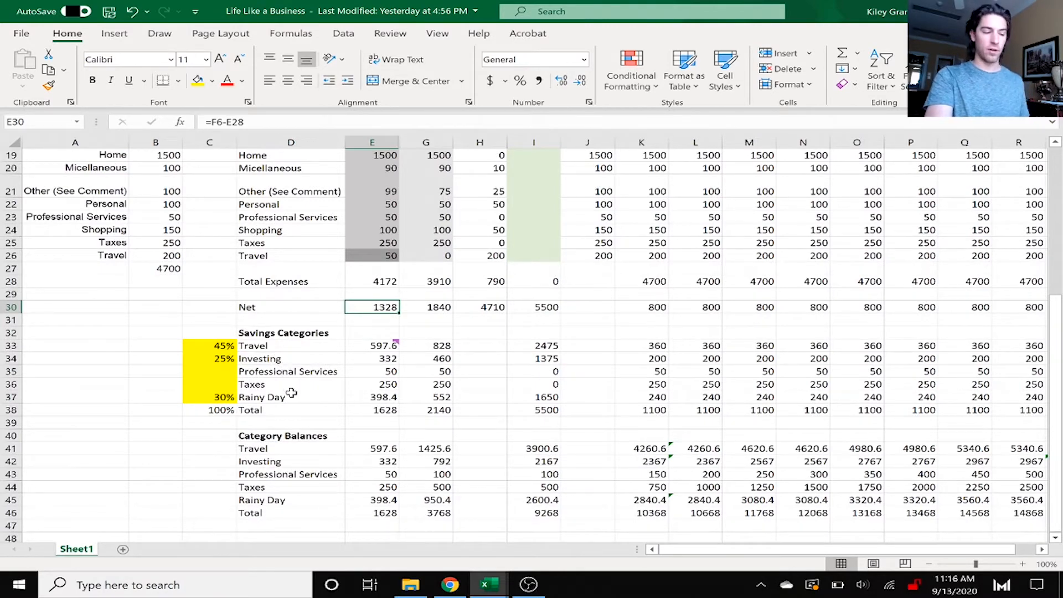
{"action": "scroll", "coordinate": [292, 393], "scroll_direction": "down", "scroll_amount": 1}
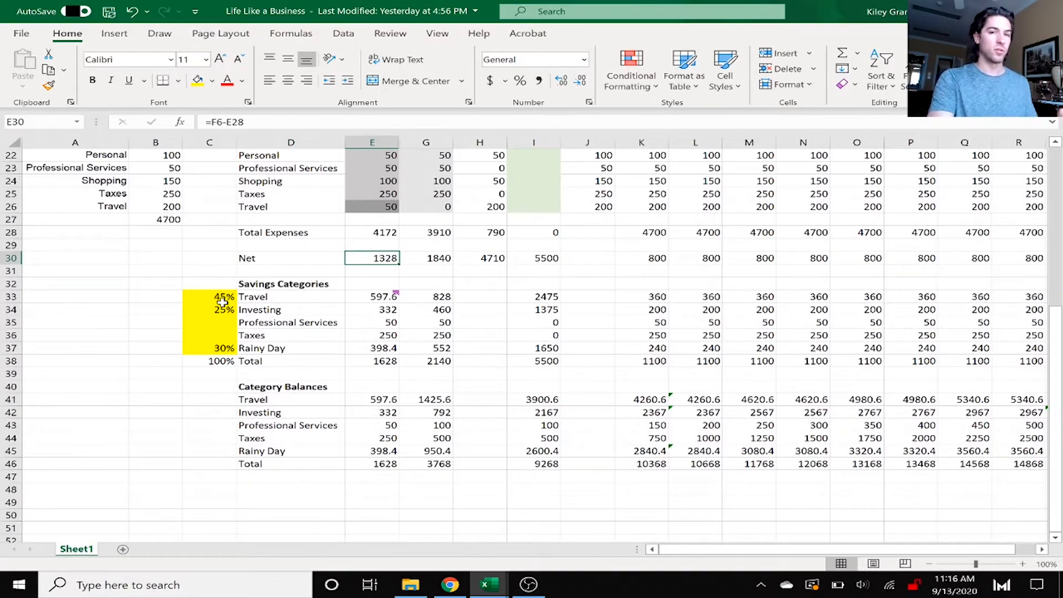
- Switch to the Book1 workbook and review the expense categories and their monthly budget amounts in A12:B30
{"action": "key", "text": "alt+Tab"}
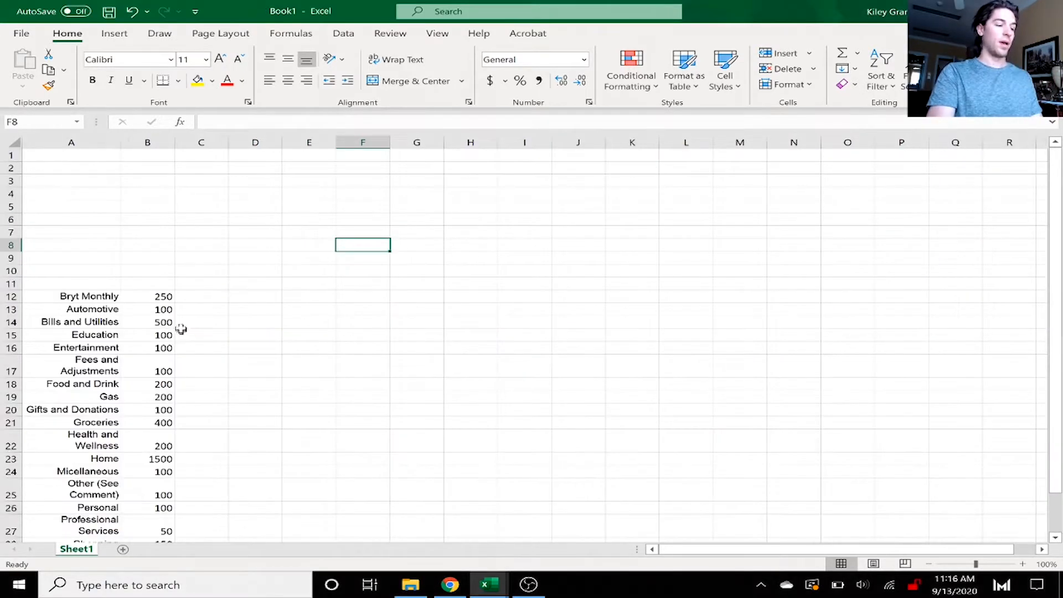
{"action": "scroll", "coordinate": [179, 333], "scroll_direction": "down", "scroll_amount": 2}
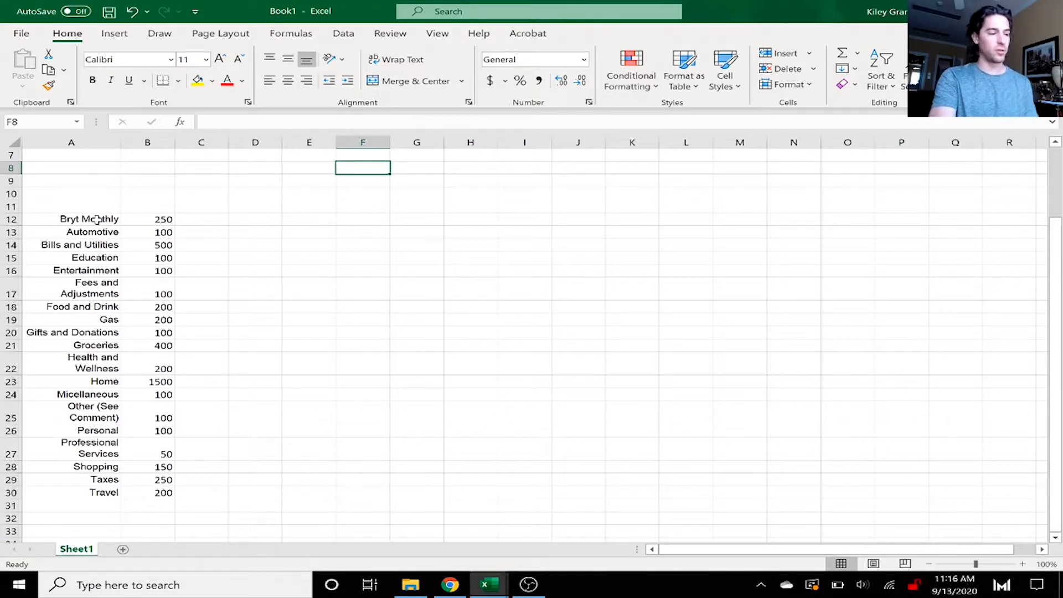
{"action": "left_click_drag", "start_coordinate": [148, 218], "coordinate": [144, 479]}
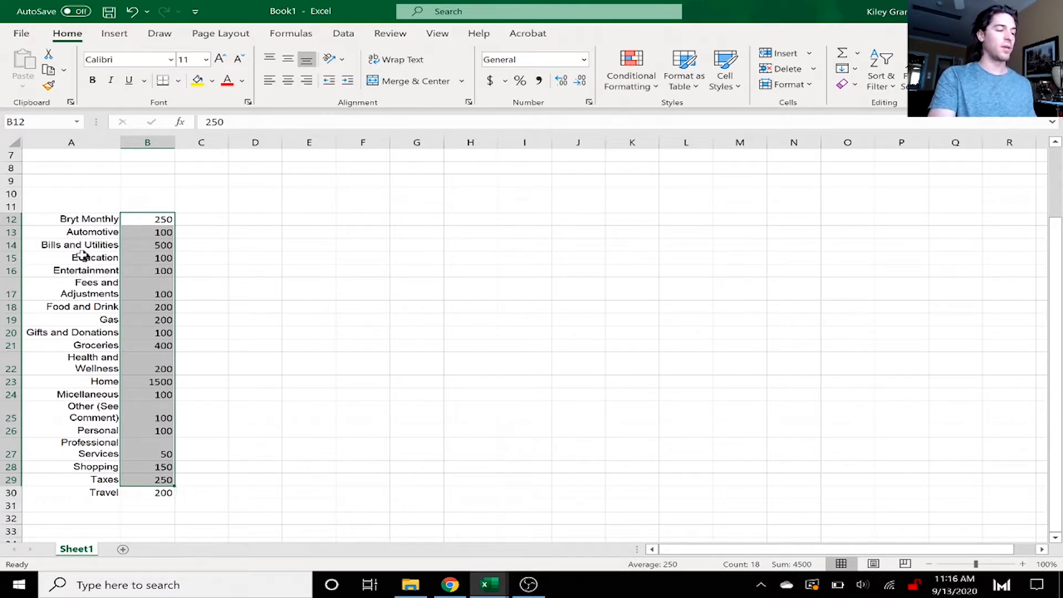
{"action": "left_click", "coordinate": [95, 396]}
{"action": "left_click", "coordinate": [151, 382]}
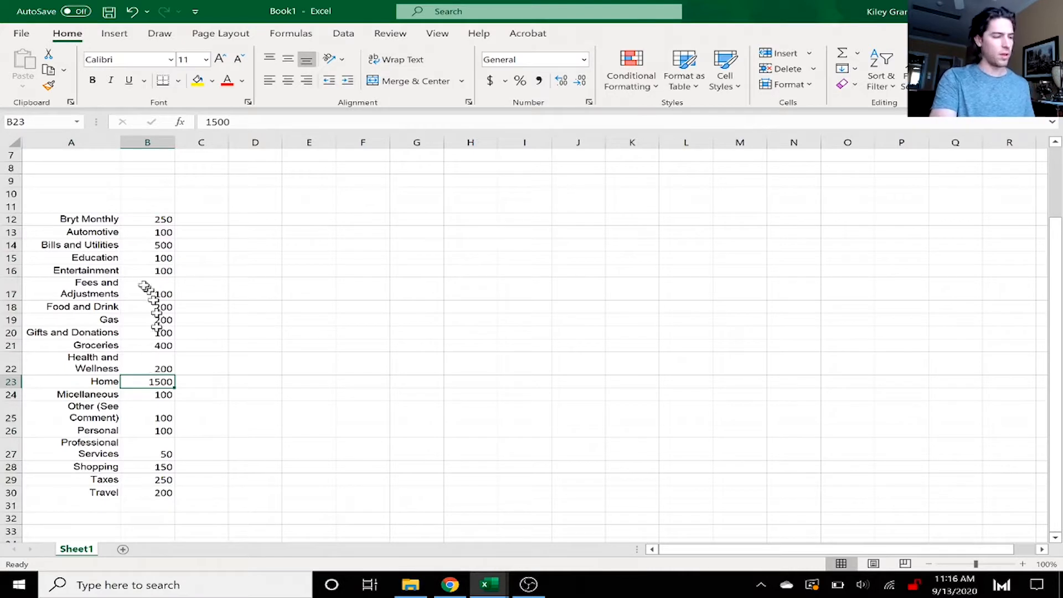
{"action": "left_click", "coordinate": [135, 221]}
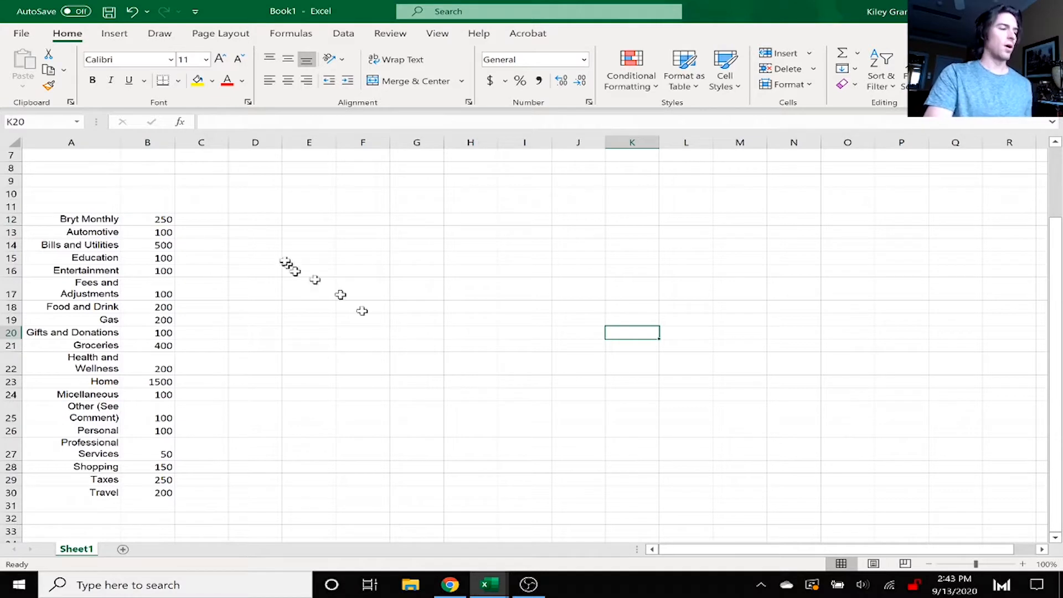
{"action": "left_click_drag", "start_coordinate": [82, 221], "coordinate": [163, 492]}
{"action": "left_click", "coordinate": [365, 434]}
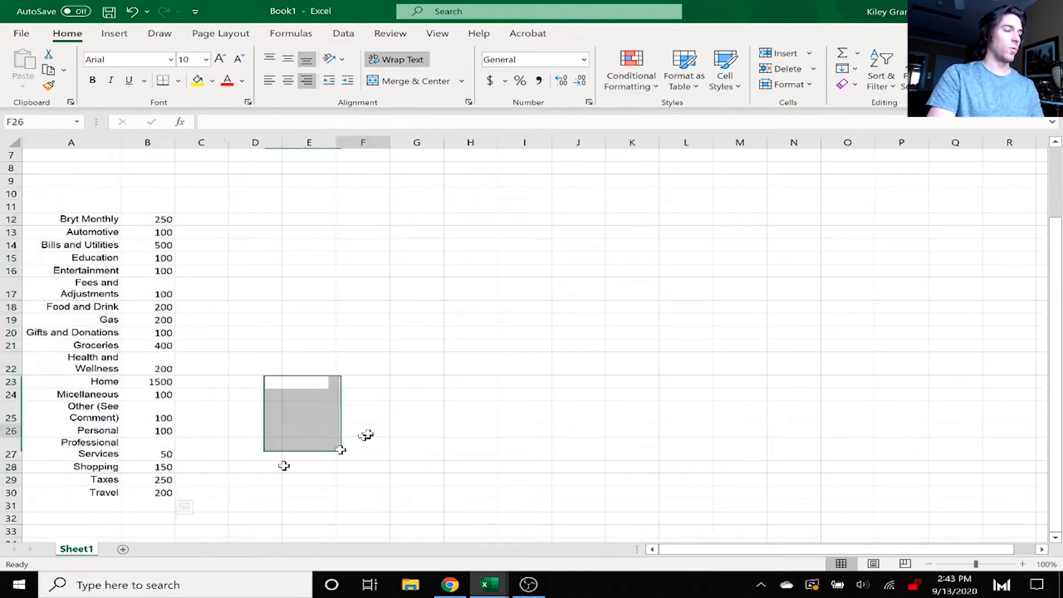
- Enter the heading Revenue in D7 and the sources Paycheck, Rental Properties and Youtube in D8:D10
{"action": "left_click", "coordinate": [251, 157]}
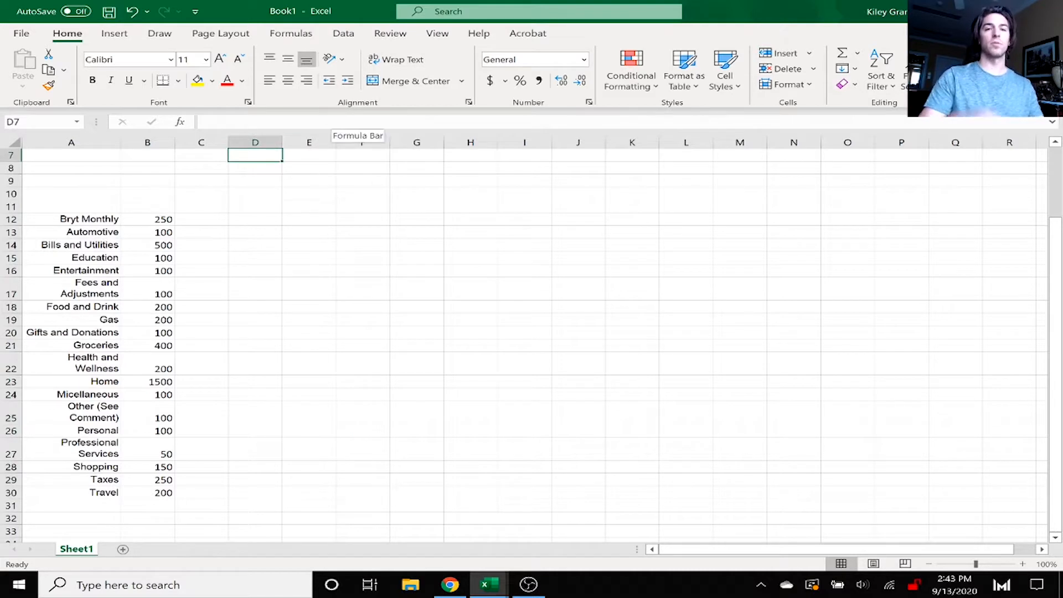
{"action": "type", "text": "Revenue"}
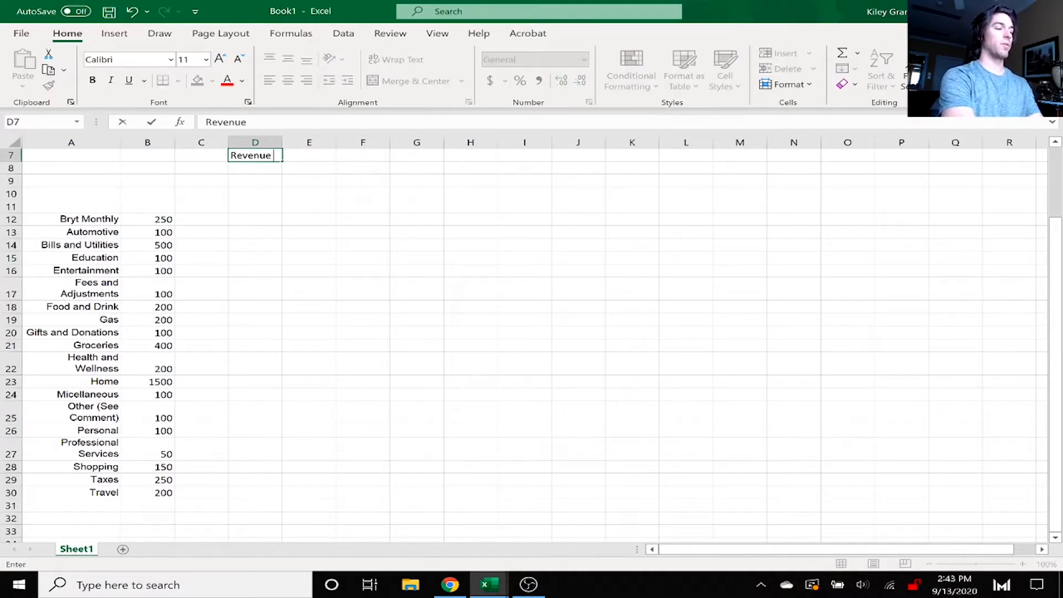
{"action": "key", "text": "Return"}
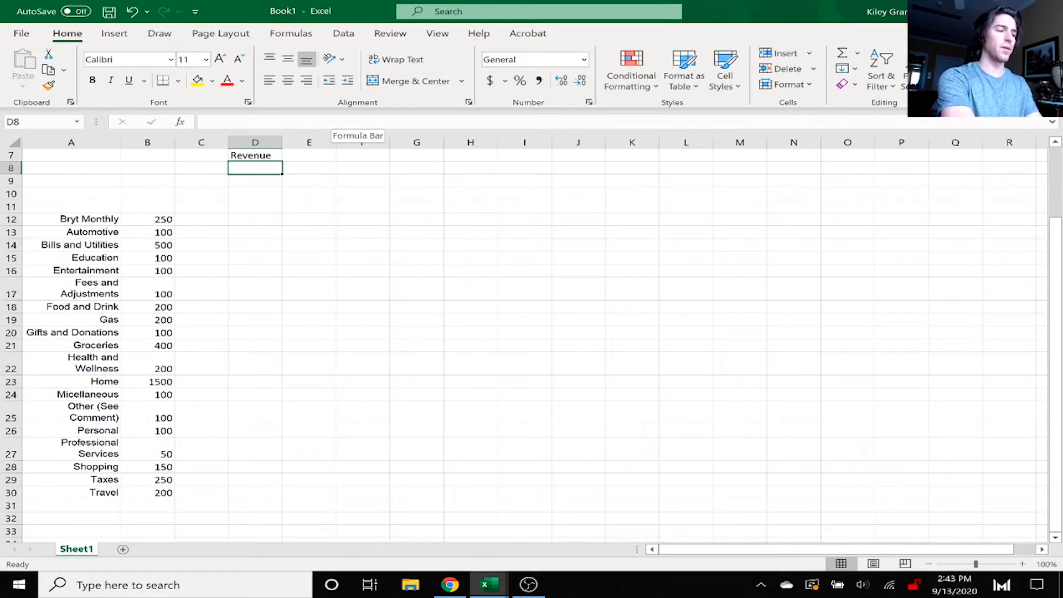
{"action": "type", "text": "Paycheck"}
{"action": "key", "text": "Return"}
{"action": "type", "text": "Rental Properties"}
{"action": "key", "text": "Return"}
{"action": "type", "text": "Youtube"}
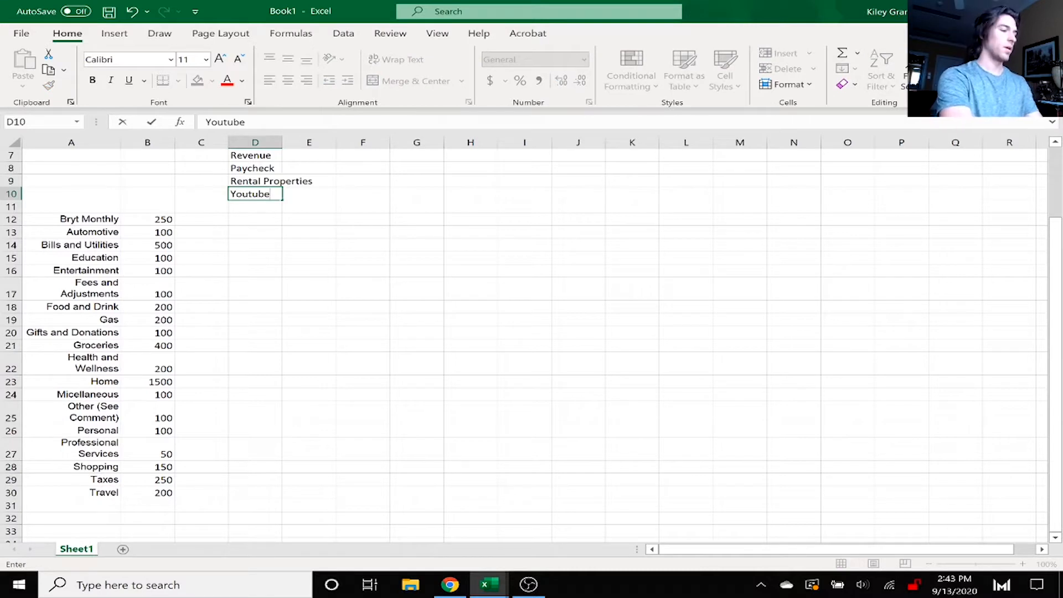
{"action": "key", "text": "Tab"}
- Bold the Revenue heading and widen column D to fit the Rental Properties label
{"action": "key", "text": "Up"}
{"action": "key", "text": "Up"}
{"action": "key", "text": "Up"}
{"action": "key", "text": "Left"}
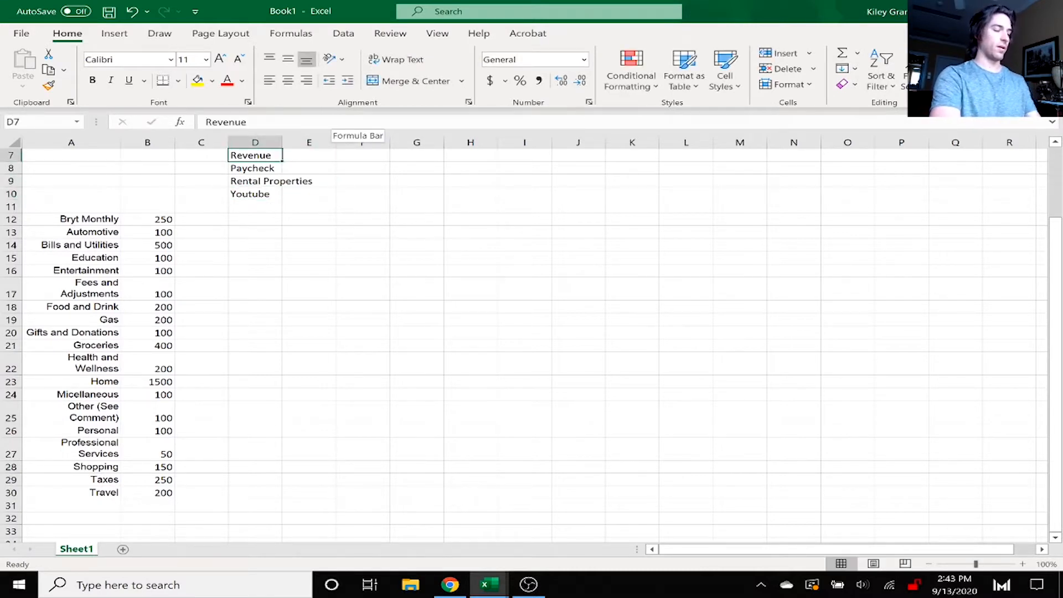
{"action": "key", "text": "ctrl+b"}
{"action": "key", "text": "Right"}
{"action": "key", "text": "Left"}
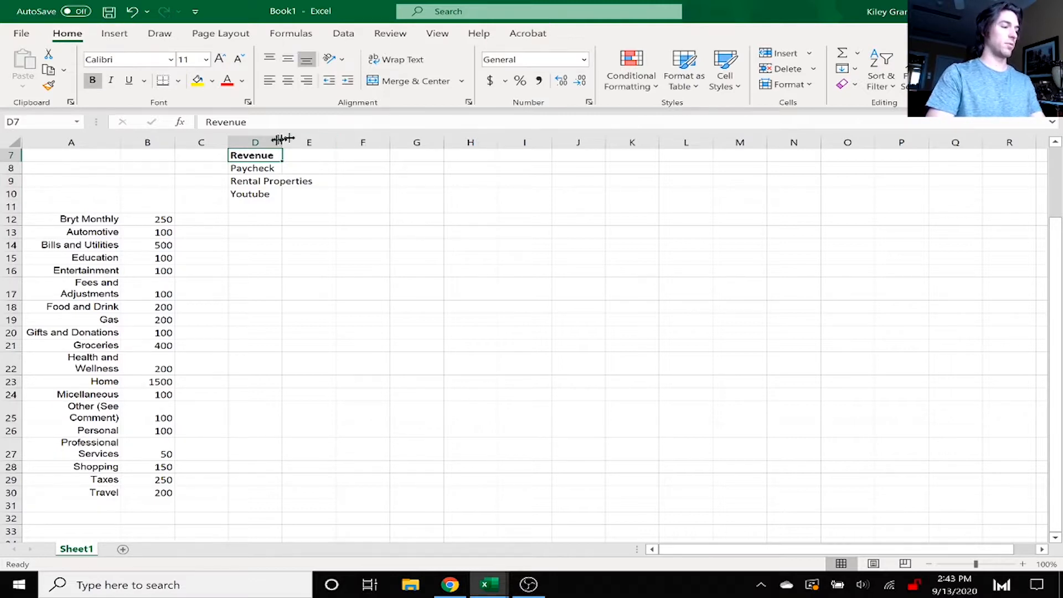
{"action": "left_click_drag", "start_coordinate": [278, 144], "coordinate": [315, 144]}
- Enter month headers across E7:P7: Jan, Feb, March, April, May, June, July, August, September, October, November and December
{"action": "left_click", "coordinate": [340, 169]}
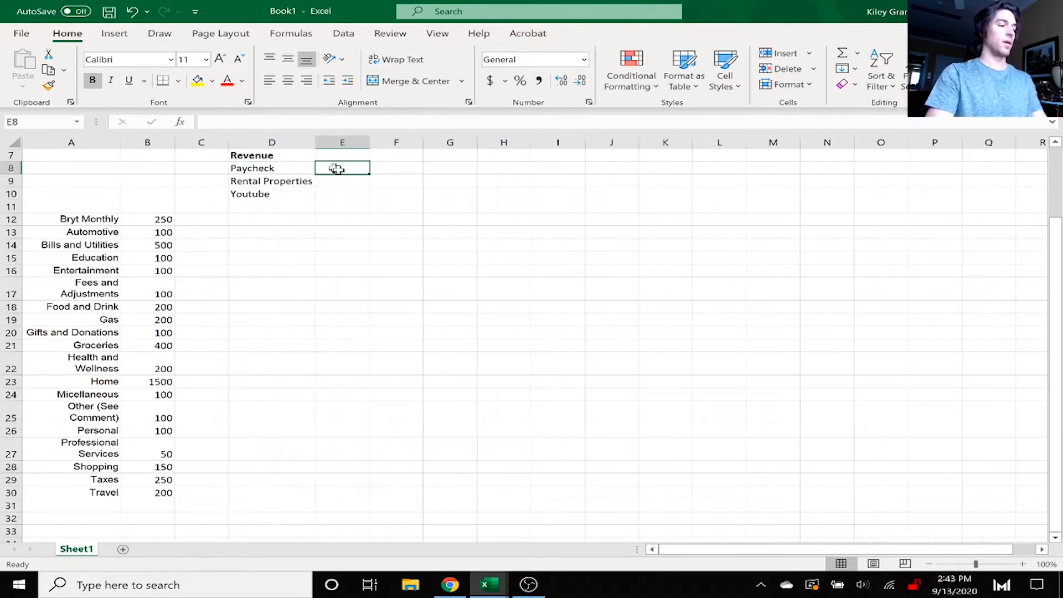
{"action": "left_click", "coordinate": [352, 156]}
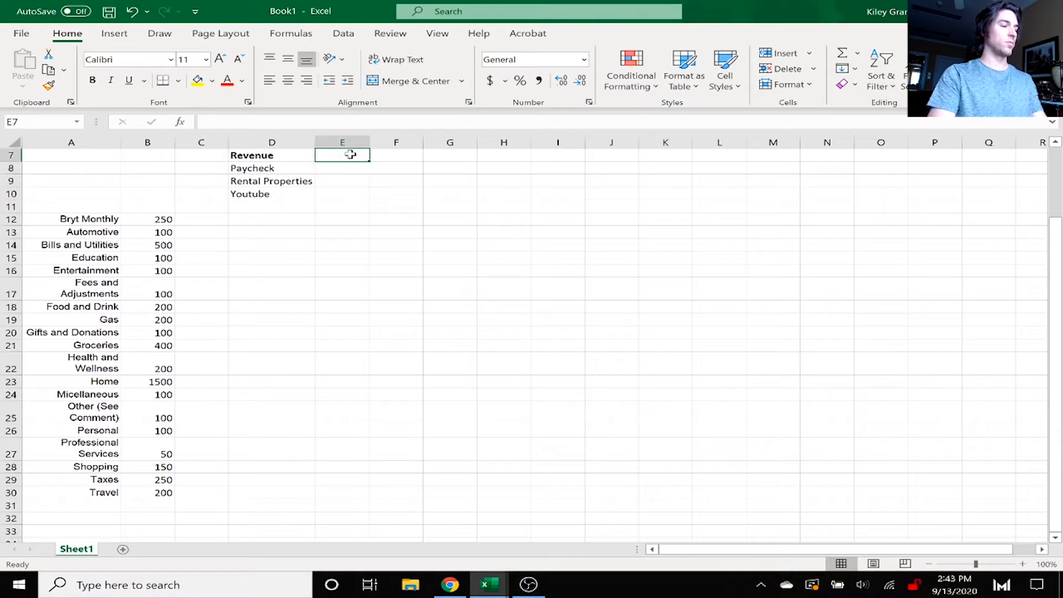
{"action": "type", "text": "Jan"}
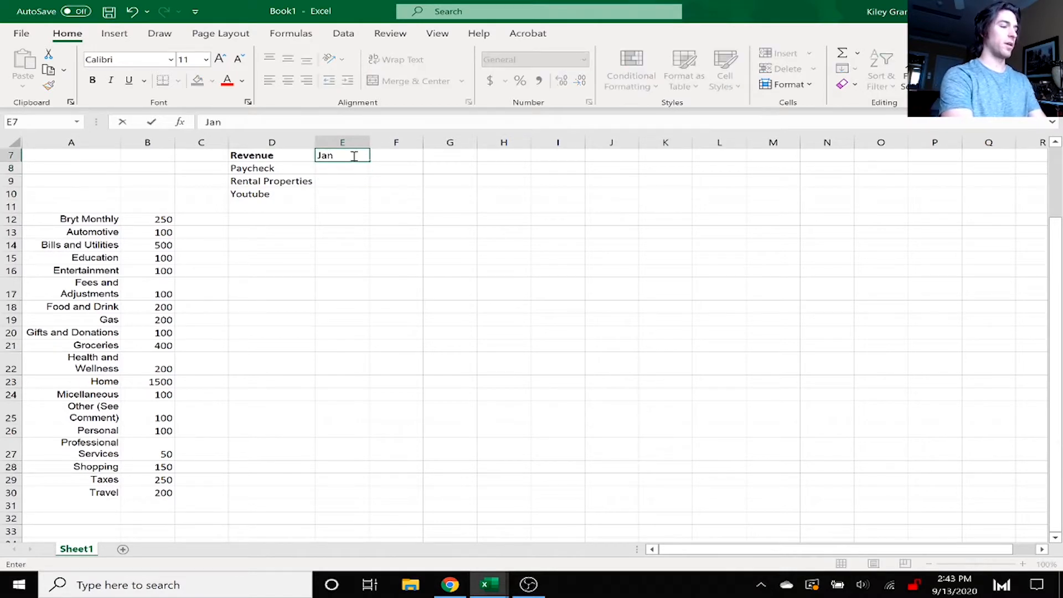
{"action": "key", "text": "Tab"}
{"action": "type", "text": "Fe"}
{"action": "key", "text": "BackSpace"}
{"action": "key", "text": "BackSpace"}
{"action": "type", "text": "Feb"}
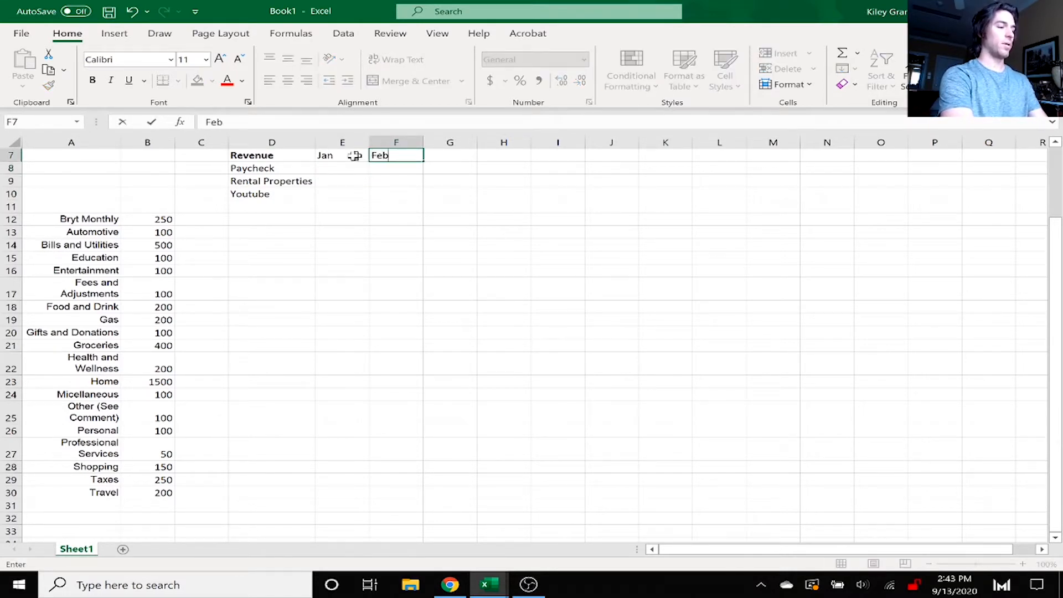
{"action": "key", "text": "Tab"}
{"action": "type", "text": "March"}
{"action": "key", "text": "Tab"}
{"action": "type", "text": "April"}
{"action": "key", "text": "Tab"}
{"action": "type", "text": "May"}
{"action": "key", "text": "Tab"}
{"action": "type", "text": "June"}
{"action": "key", "text": "Tab"}
{"action": "type", "text": "July"}
{"action": "key", "text": "Tab"}
{"action": "type", "text": "August"}
{"action": "key", "text": "Tab"}
{"action": "type", "text": "September"}
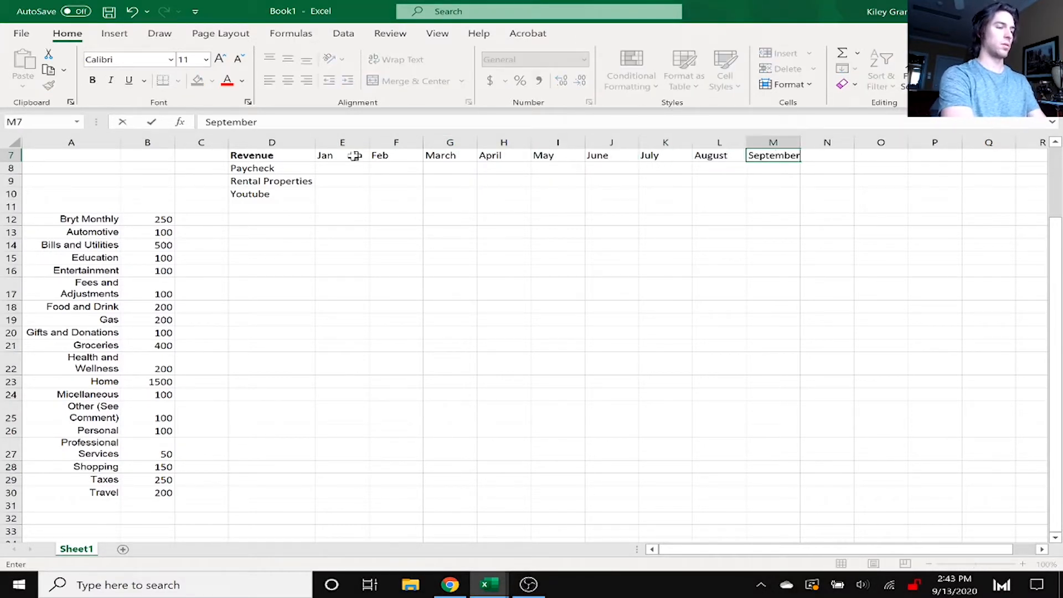
{"action": "key", "text": "Tab"}
{"action": "type", "text": "October"}
{"action": "key", "text": "Tab"}
{"action": "type", "text": "November"}
{"action": "key", "text": "Tab"}
{"action": "type", "text": "Dec"}
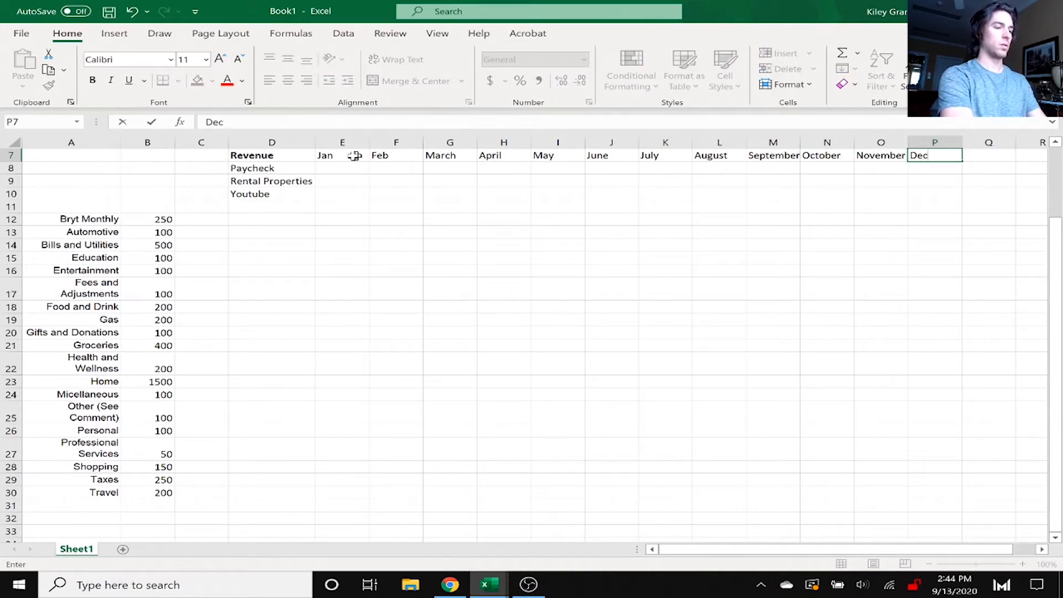
{"action": "type", "text": "ember"}
{"action": "key", "text": "Return"}
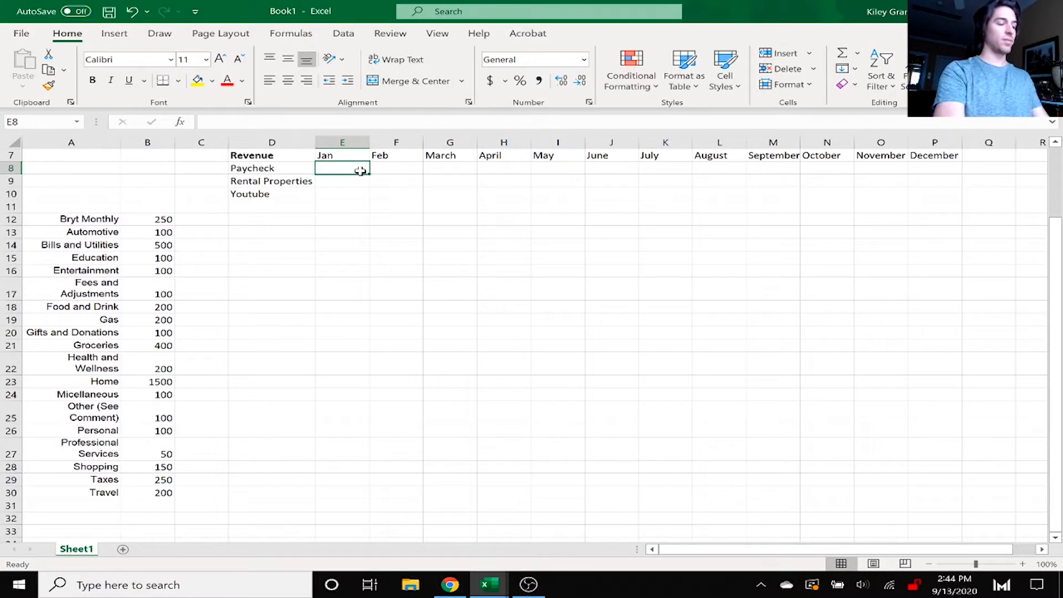
- Enter the January revenue amounts: 4000 for Paycheck, 1000 for Rental Properties and 700 for Youtube
{"action": "type", "text": "4000"}
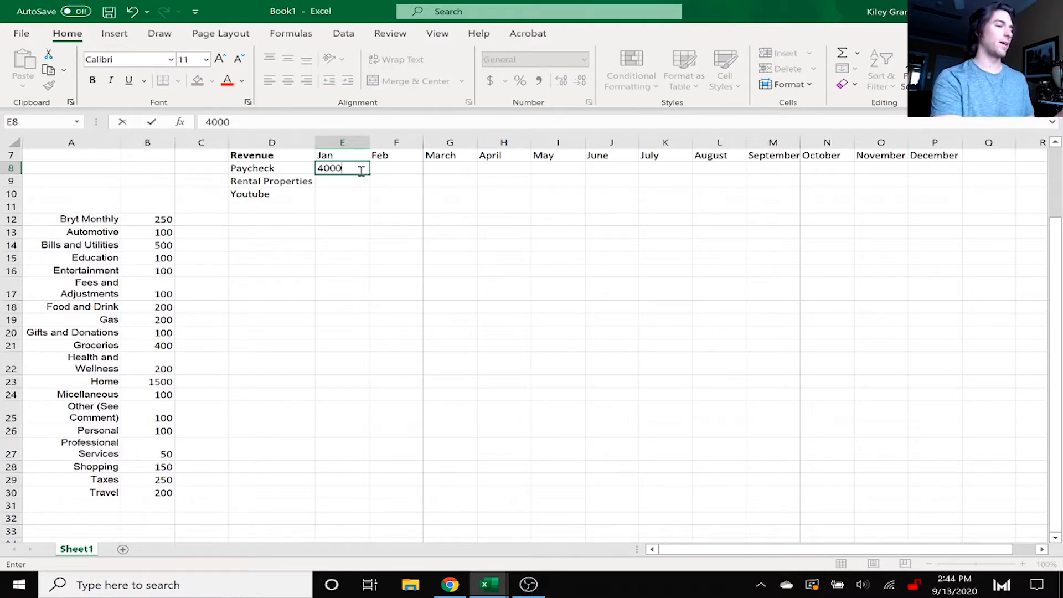
{"action": "key", "text": "Return"}
{"action": "type", "text": "1000"}
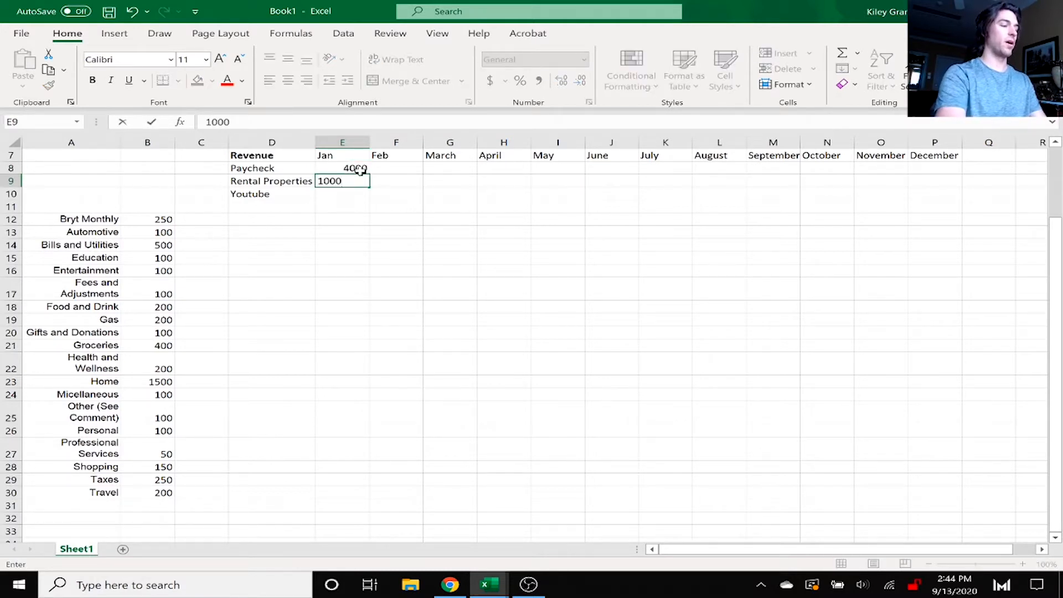
{"action": "key", "text": "Return"}
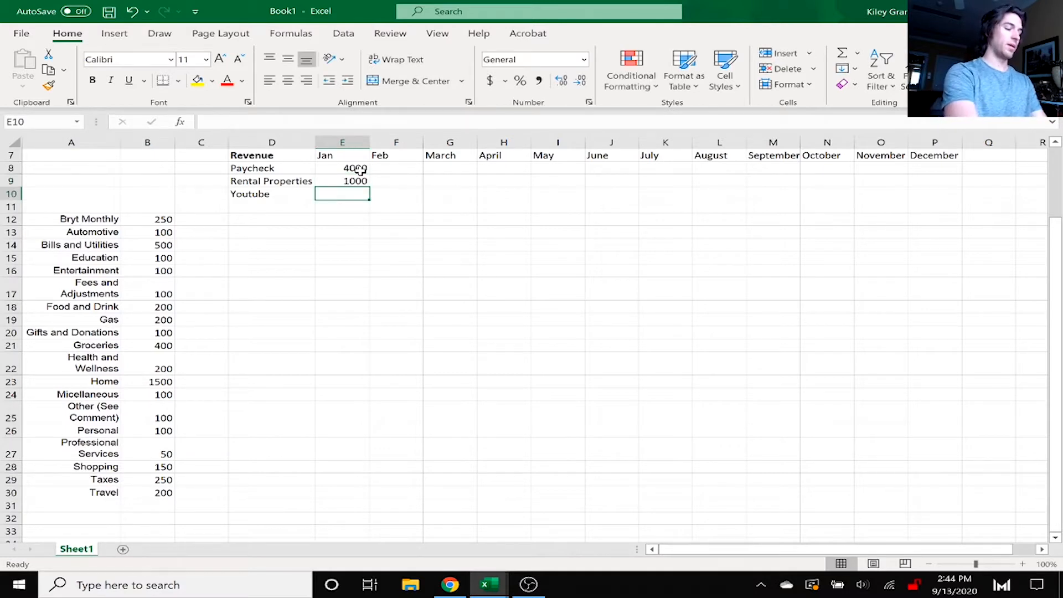
{"action": "type", "text": "700"}
{"action": "key", "text": "Return"}
- Label cell D11, directly below the Youtube row, as Total Revenue
{"action": "key", "text": "Down"}
{"action": "key", "text": "Left"}
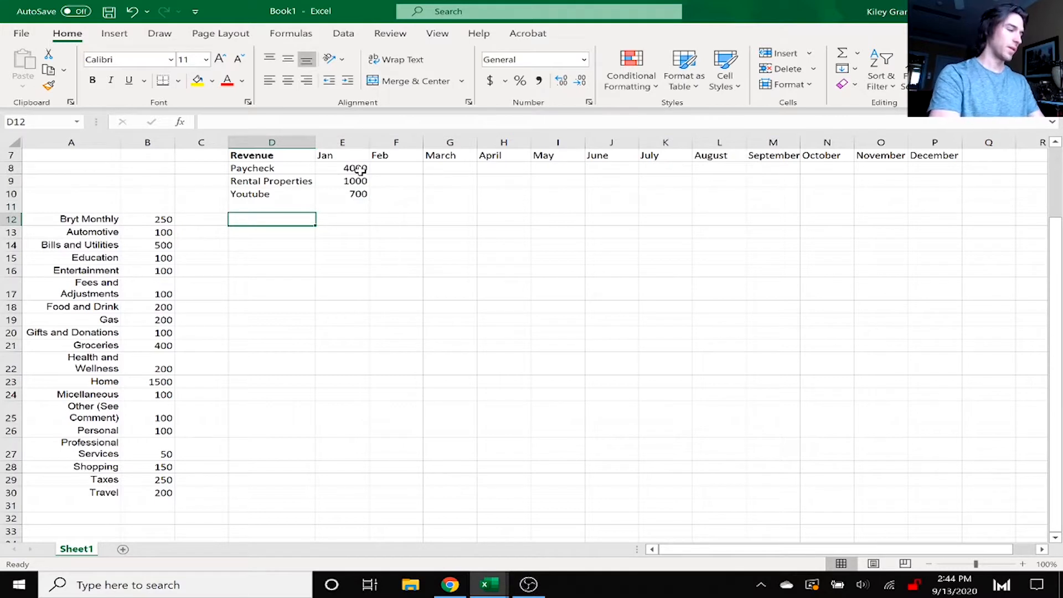
{"action": "key", "text": "Up"}
{"action": "type", "text": "Total Revenu"}
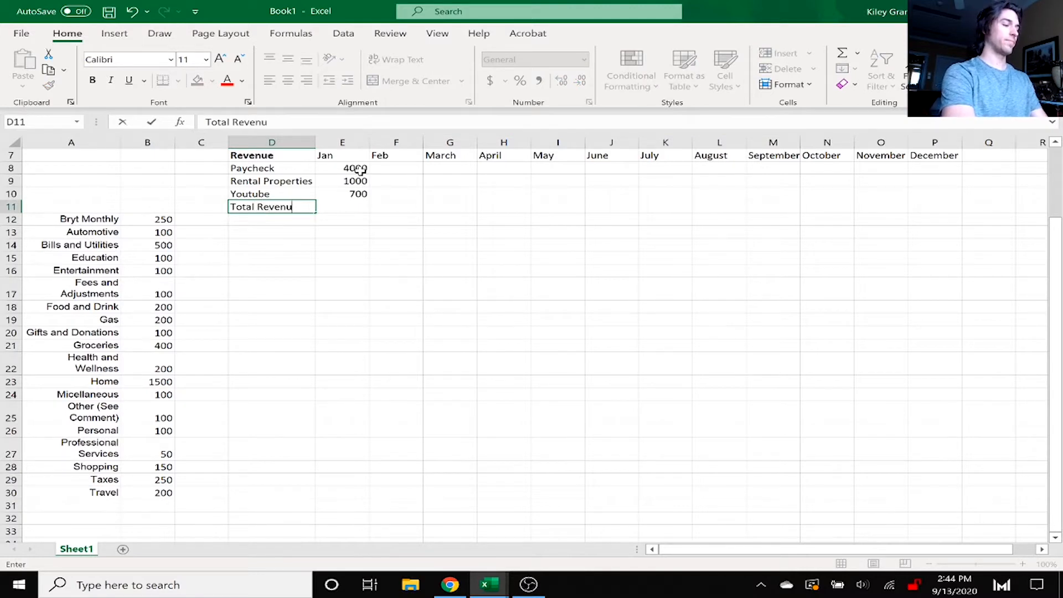
{"action": "type", "text": "e"}
{"action": "key", "text": "Right"}
- Try to total January's revenue in E11 with a plain reference to E8:E10
{"action": "type", "text": "="}
{"action": "key", "text": "Up"}
{"action": "key", "text": "shift+Up"}
{"action": "key", "text": "shift+Up"}
{"action": "key", "text": "Return"}
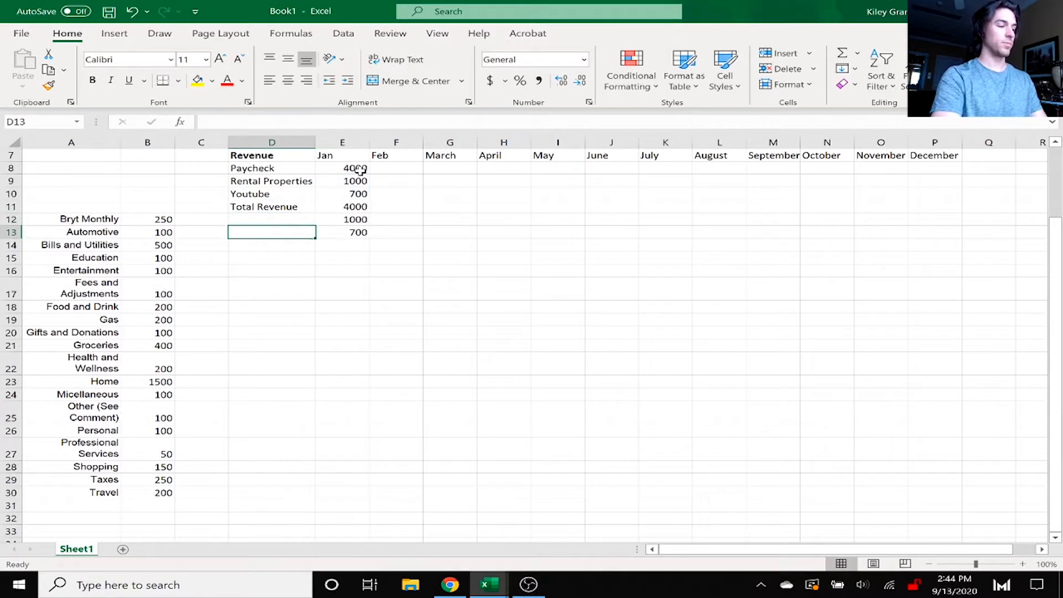
{"action": "key", "text": "Right"}
{"action": "key", "text": "ctrl+z"}
- Total January's revenue in E11 with a SUM formula over E8:E10
{"action": "type", "text": "=sum"}
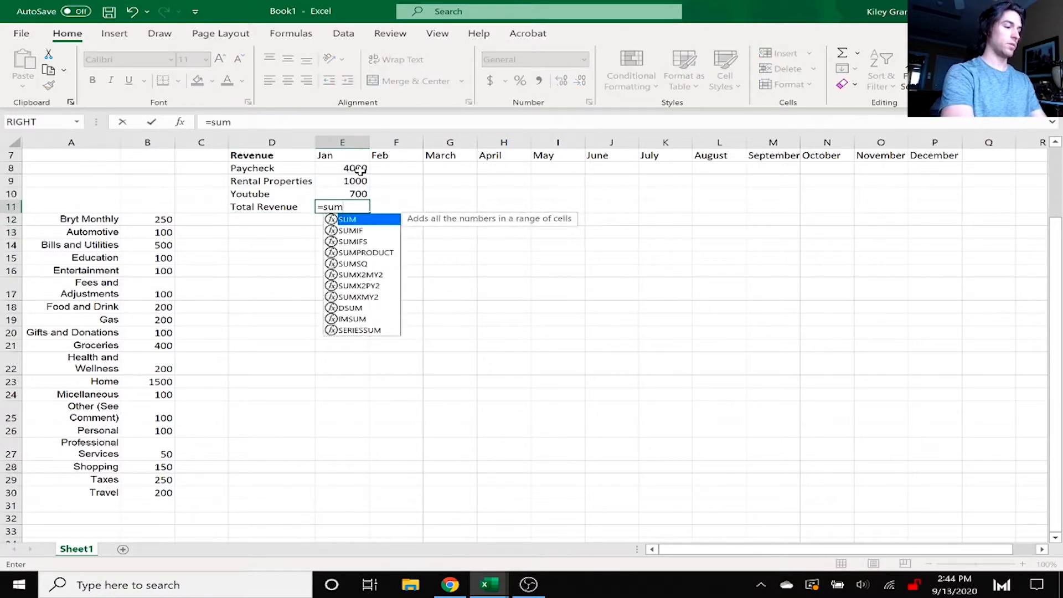
{"action": "key", "text": "Tab"}
{"action": "key", "text": "Up"}
{"action": "key", "text": "shift+Up"}
{"action": "key", "text": "shift+Up"}
{"action": "key", "text": "Return"}
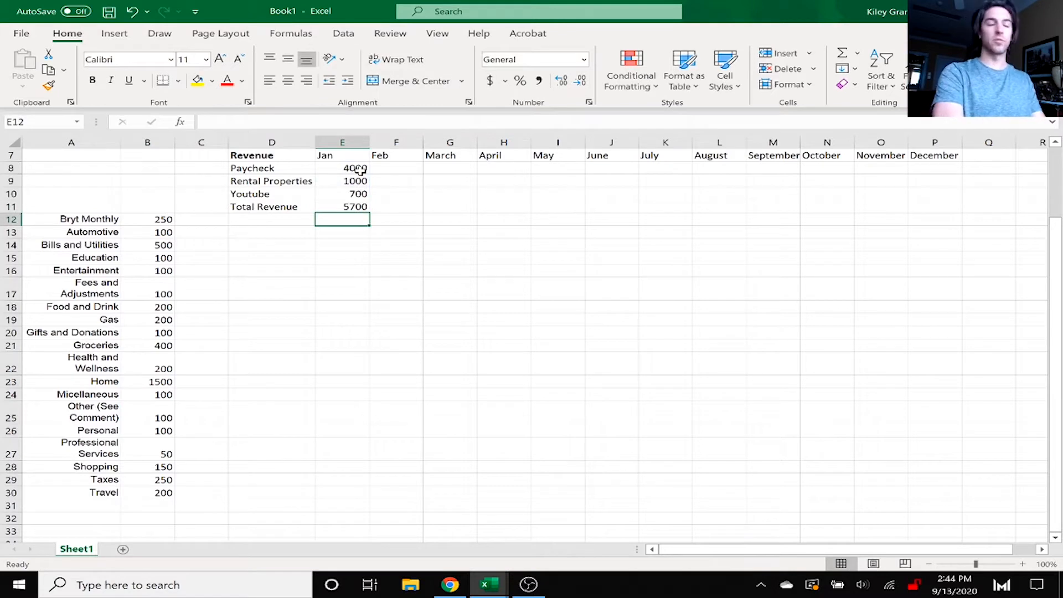
- Copy the expense categories and their budget amounts in A12:B30, from Bryt Monthly to Travel
{"action": "key", "text": "Left"}
{"action": "key", "text": "Left"}
{"action": "key", "text": "Right"}
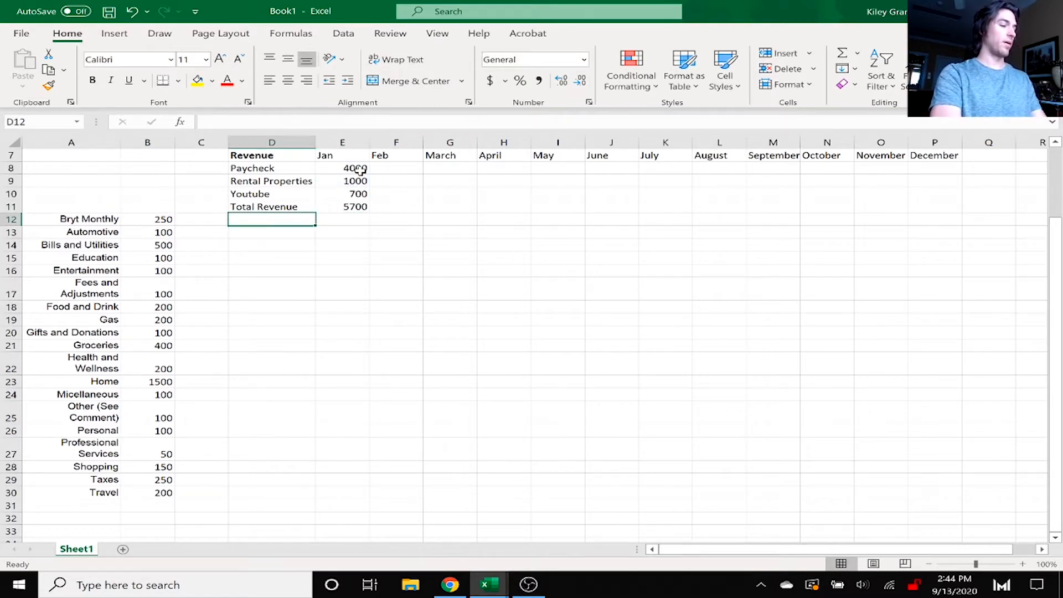
{"action": "key", "text": "Left"}
{"action": "key", "text": "Left"}
{"action": "key", "text": "shift+Left"}
{"action": "key", "text": "shift+Down"}
{"action": "key", "text": "shift+Down"}
{"action": "key", "text": "shift+Down"}
{"action": "key", "text": "shift+Down"}
{"action": "key", "text": "shift+Down"}
{"action": "key", "text": "shift+Down"}
{"action": "key", "text": "shift+Down"}
{"action": "key", "text": "shift+Down"}
{"action": "key", "text": "shift+Down"}
{"action": "key", "text": "shift+Down"}
{"action": "key", "text": "shift+Down"}
{"action": "key", "text": "shift+Down"}
{"action": "key", "text": "shift+Down"}
{"action": "key", "text": "shift+Down"}
{"action": "key", "text": "shift+Down"}
{"action": "key", "text": "shift+Down"}
{"action": "key", "text": "shift+Down"}
{"action": "key", "text": "shift+Down"}
{"action": "key", "text": "shift+Down"}
{"action": "key", "text": "shift+Down"}
{"action": "key", "text": "shift+Down"}
{"action": "key", "text": "shift+Down"}
{"action": "key", "text": "shift+Up"}
{"action": "key", "text": "shift+Up"}
{"action": "key", "text": "shift+Up"}
{"action": "key", "text": "shift+Up"}
{"action": "key", "text": "ctrl+c"}
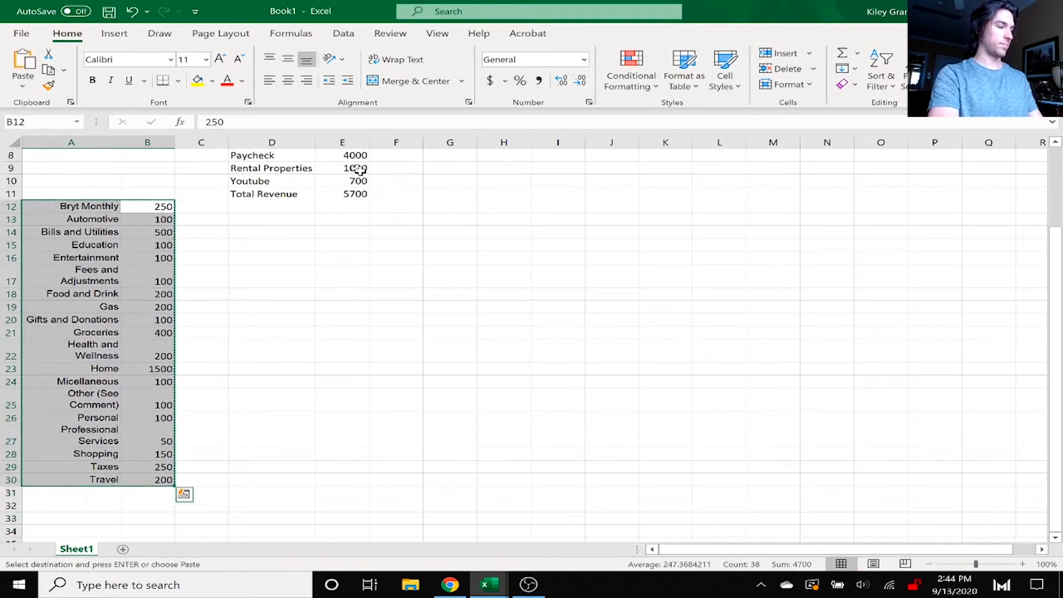
- Move the expense categories and budget amounts down so the block starts at A15
{"action": "key", "text": "Down"}
{"action": "key", "text": "Down"}
{"action": "key", "text": "Down"}
{"action": "key", "text": "Left"}
{"action": "key", "text": "Return"}
- Label cell D14 as Expenses
{"action": "key", "text": "Up"}
{"action": "key", "text": "Right"}
{"action": "key", "text": "Right"}
{"action": "key", "text": "Right"}
{"action": "key", "text": "Up"}
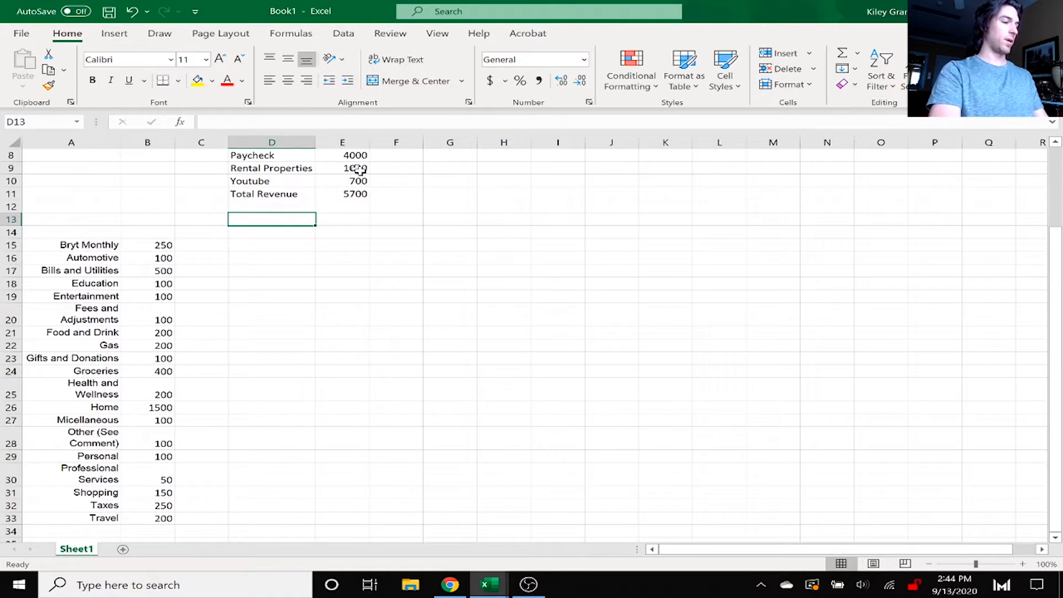
{"action": "key", "text": "Down"}
{"action": "type", "text": "Expense"}
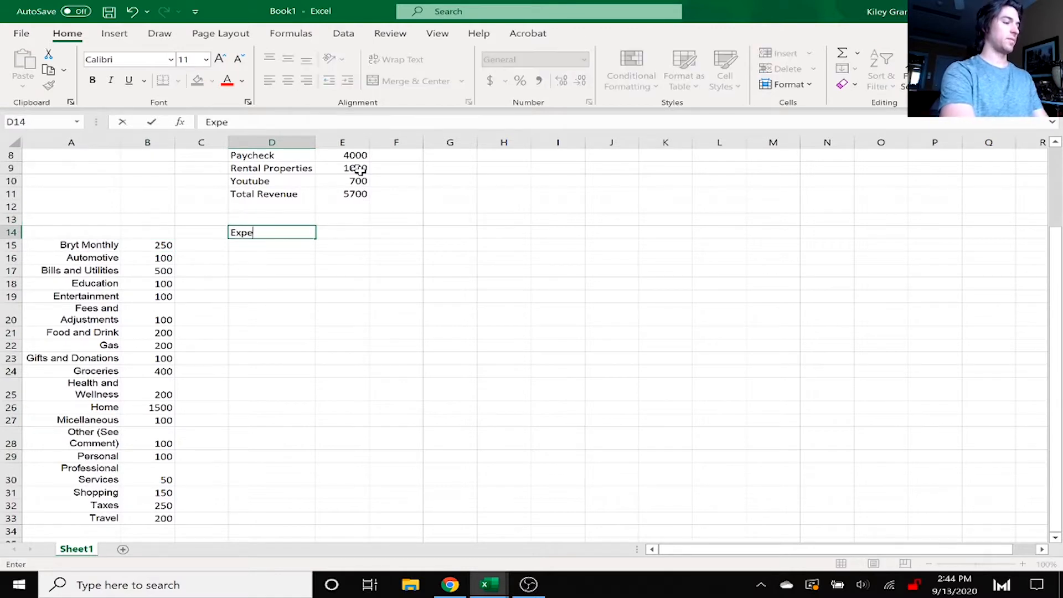
{"action": "key", "text": "Return"}
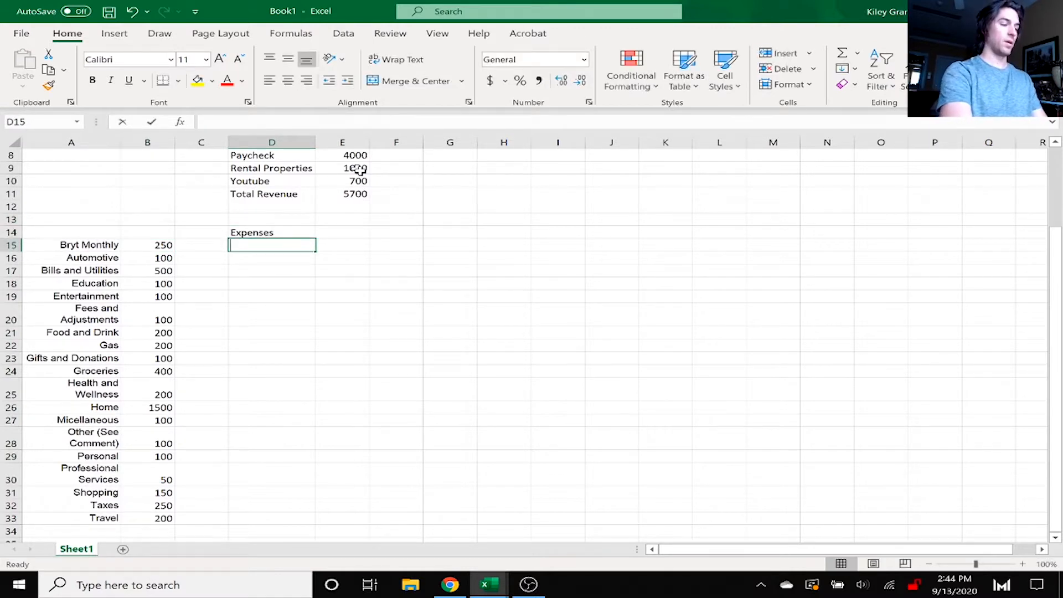
- Link D15 to the first expense category name in A15
{"action": "type", "text": "="}
{"action": "key", "text": "Left"}
{"action": "key", "text": "Left"}
{"action": "key", "text": "Left"}
{"action": "key", "text": "Return"}
- Copy the category-name link from D15 into D16:D33, ending at the Travel row
{"action": "key", "text": "Up"}
{"action": "key", "text": "ctrl+c"}
{"action": "key", "text": "Down"}
{"action": "key", "text": "shift+Down"}
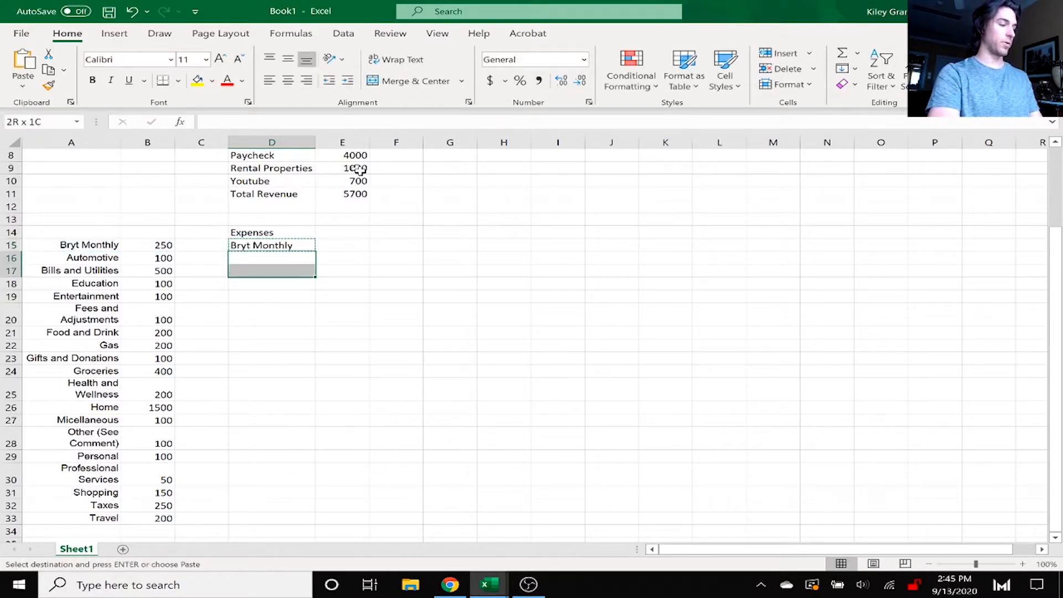
{"action": "key", "text": "shift+Down"}
{"action": "key", "text": "shift+Down"}
{"action": "key", "text": "shift+Down"}
{"action": "key", "text": "shift+Down"}
{"action": "key", "text": "shift+Down"}
{"action": "key", "text": "shift+Down"}
{"action": "key", "text": "shift+Down"}
{"action": "key", "text": "shift+Down"}
{"action": "key", "text": "shift+Down"}
{"action": "key", "text": "shift+Down"}
{"action": "key", "text": "shift+Down"}
{"action": "key", "text": "shift+Down"}
{"action": "key", "text": "shift+Down"}
{"action": "key", "text": "shift+Down"}
{"action": "key", "text": "shift+Down"}
{"action": "key", "text": "shift+Down"}
{"action": "key", "text": "shift+Down"}
{"action": "key", "text": "shift+Up"}
{"action": "key", "text": "Return"}
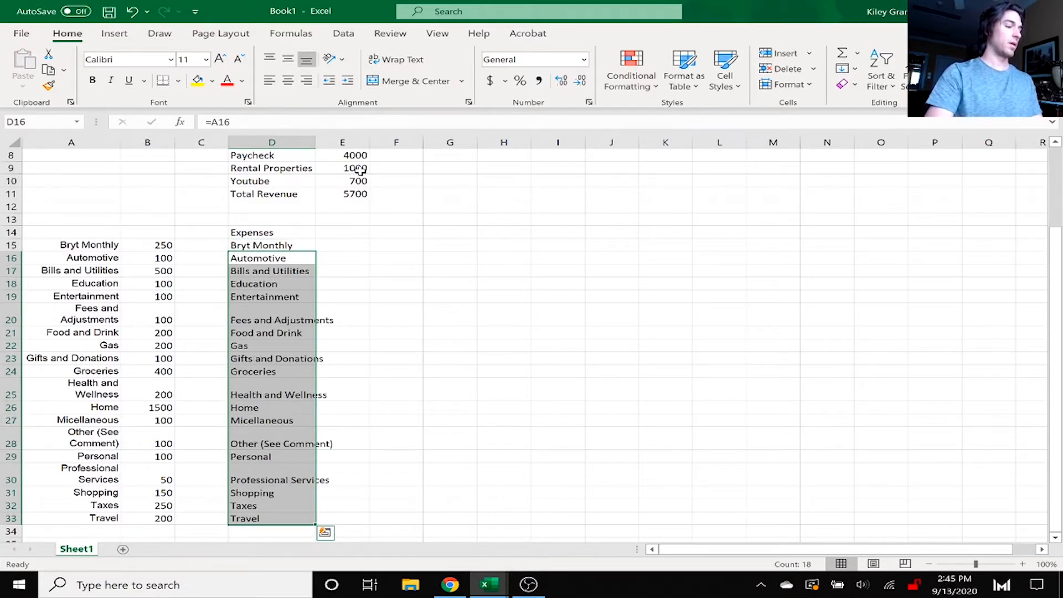
- Reduce the heights of rows 20, 25, 28 and 30 to about single-line height
{"action": "left_click", "coordinate": [415, 383]}
{"action": "left_click_drag", "start_coordinate": [16, 326], "coordinate": [17, 318]}
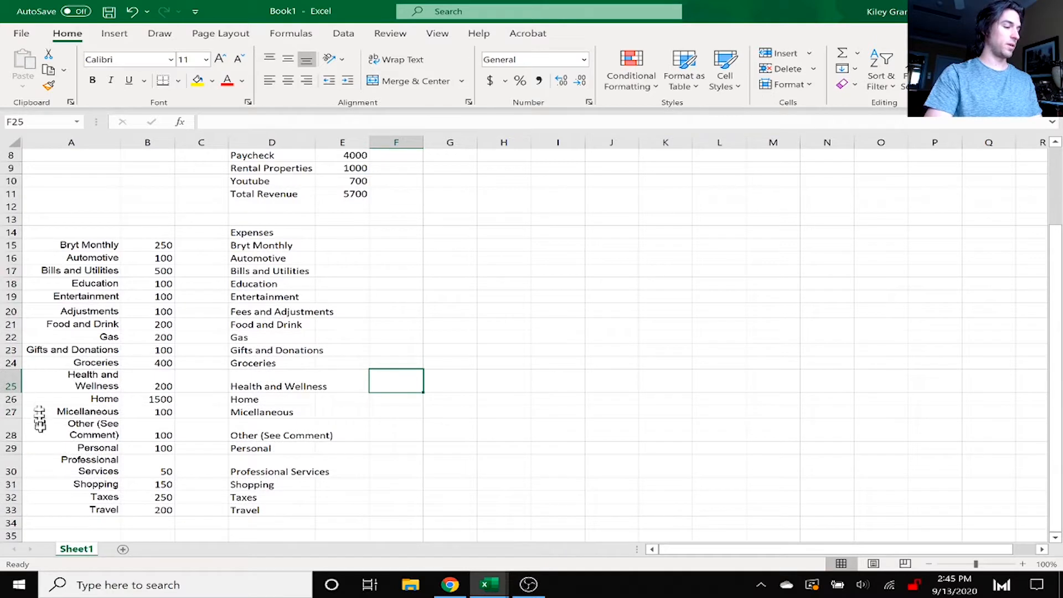
{"action": "left_click_drag", "start_coordinate": [11, 393], "coordinate": [14, 383]}
{"action": "left_click_drag", "start_coordinate": [11, 434], "coordinate": [11, 421]}
{"action": "left_click_drag", "start_coordinate": [28, 458], "coordinate": [32, 443]}
{"action": "left_click", "coordinate": [553, 463]}
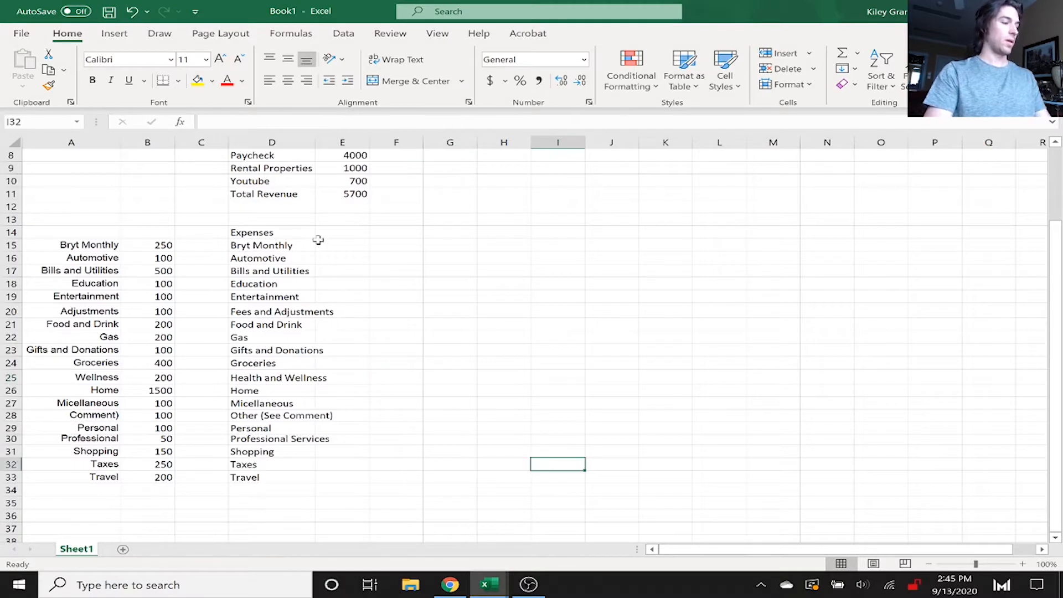
- Widen column D to fit the longest category names and bold the Expenses heading in D14
{"action": "left_click_drag", "start_coordinate": [315, 142], "coordinate": [308, 141]}
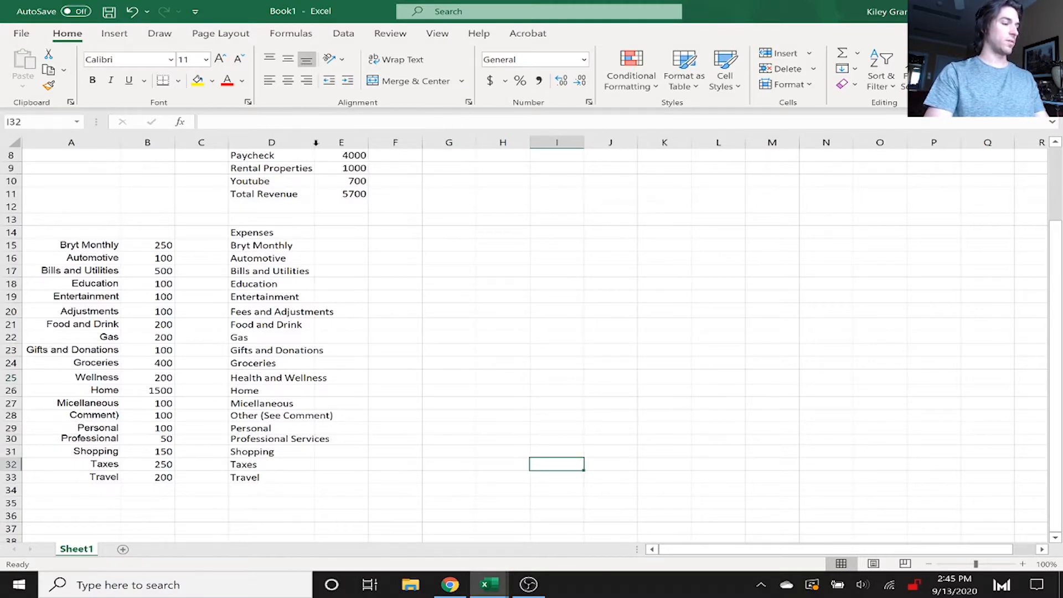
{"action": "left_click_drag", "start_coordinate": [315, 145], "coordinate": [337, 145]}
{"action": "left_click", "coordinate": [404, 269]}
{"action": "left_click", "coordinate": [299, 235]}
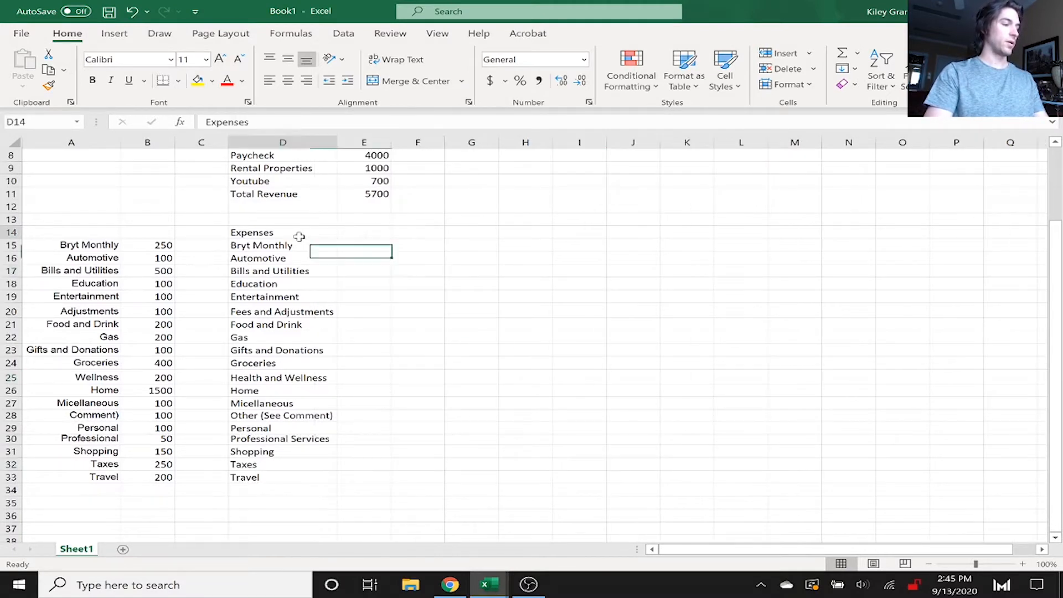
{"action": "key", "text": "ctrl+b"}
- Link E15 to the Bryt Monthly budget amount in B15
{"action": "left_click", "coordinate": [370, 248]}
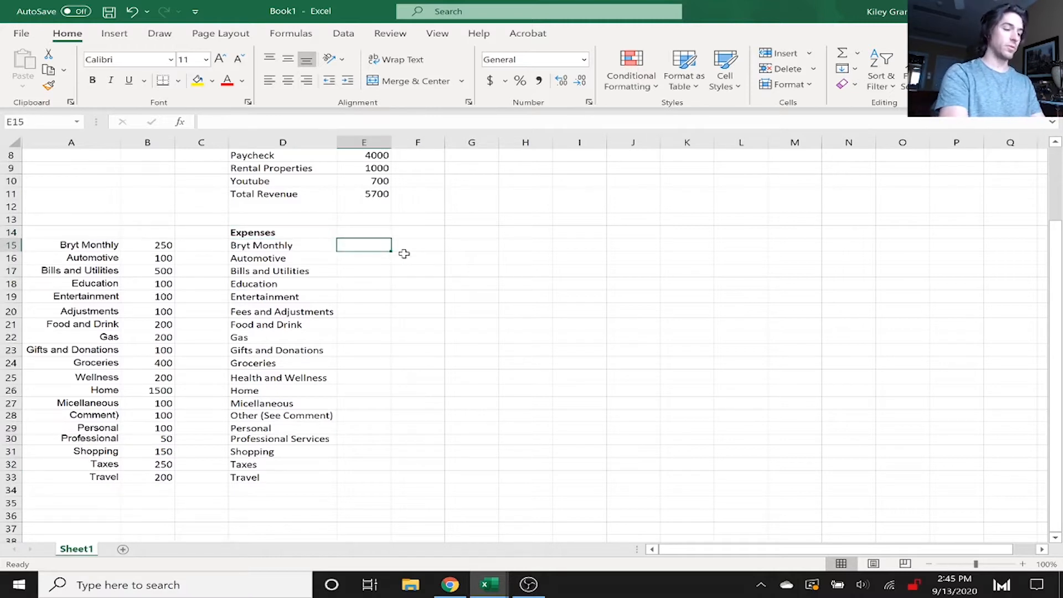
{"action": "type", "text": "="}
{"action": "key", "text": "Left"}
{"action": "key", "text": "Left"}
{"action": "key", "text": "Left"}
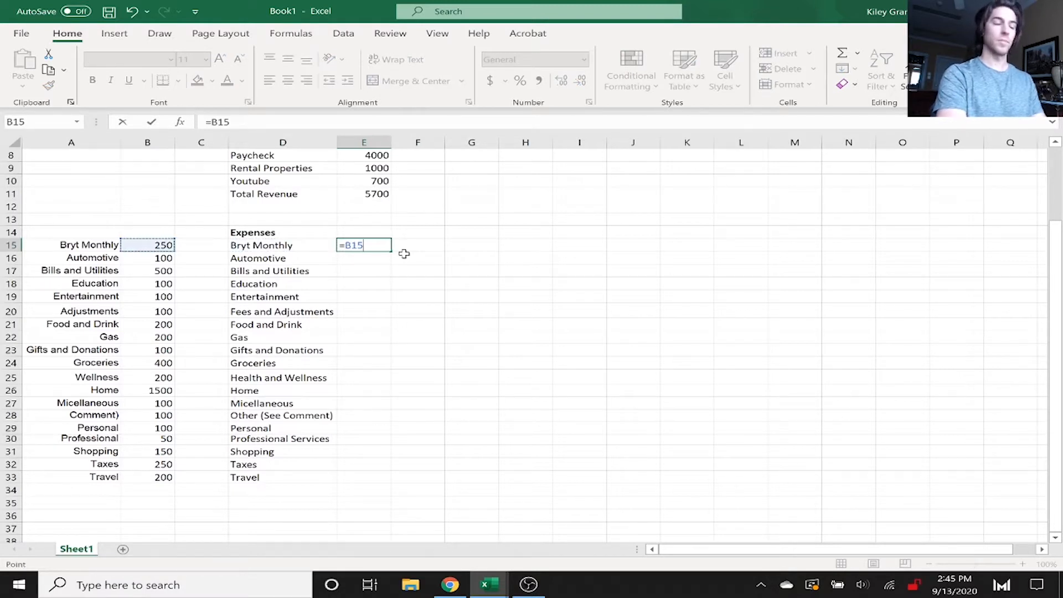
{"action": "key", "text": "Return"}
- Copy the budget-amount link from E15 into E16:E32, from Automotive to Taxes
{"action": "key", "text": "Up"}
{"action": "key", "text": "ctrl+c"}
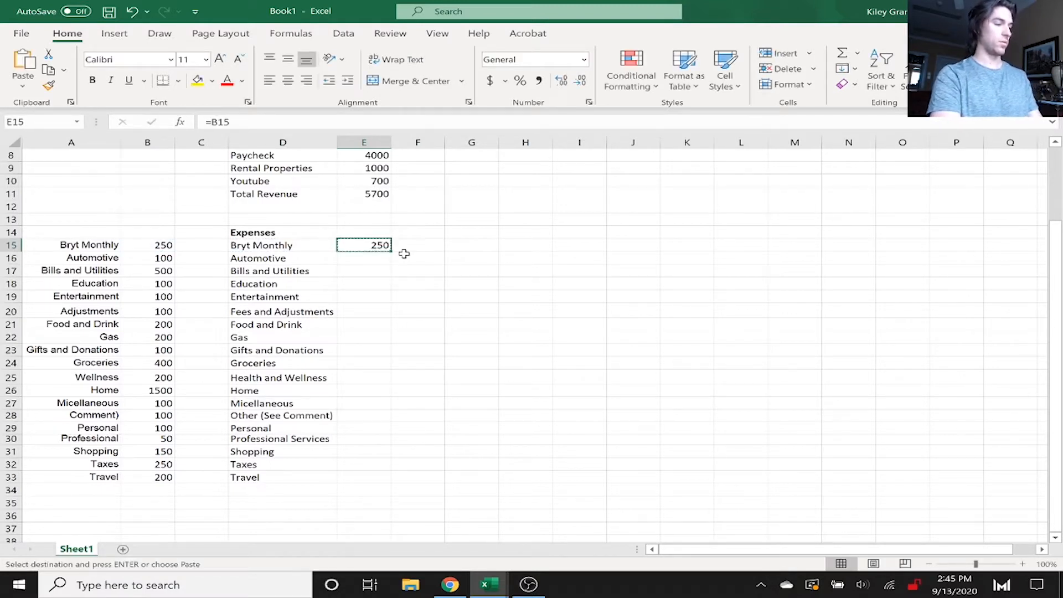
{"action": "key", "text": "Down"}
{"action": "key", "text": "shift+Down"}
{"action": "key", "text": "shift+Down"}
{"action": "key", "text": "shift+Down"}
{"action": "key", "text": "shift+Down"}
{"action": "key", "text": "shift+Down"}
{"action": "key", "text": "shift+Down"}
{"action": "key", "text": "shift+Down"}
{"action": "key", "text": "shift+Down"}
{"action": "key", "text": "shift+Down"}
{"action": "key", "text": "shift+Down"}
{"action": "key", "text": "shift+Down"}
{"action": "key", "text": "shift+Down"}
{"action": "key", "text": "shift+Down"}
{"action": "key", "text": "shift+Down"}
{"action": "key", "text": "shift+Down"}
{"action": "key", "text": "shift+Down"}
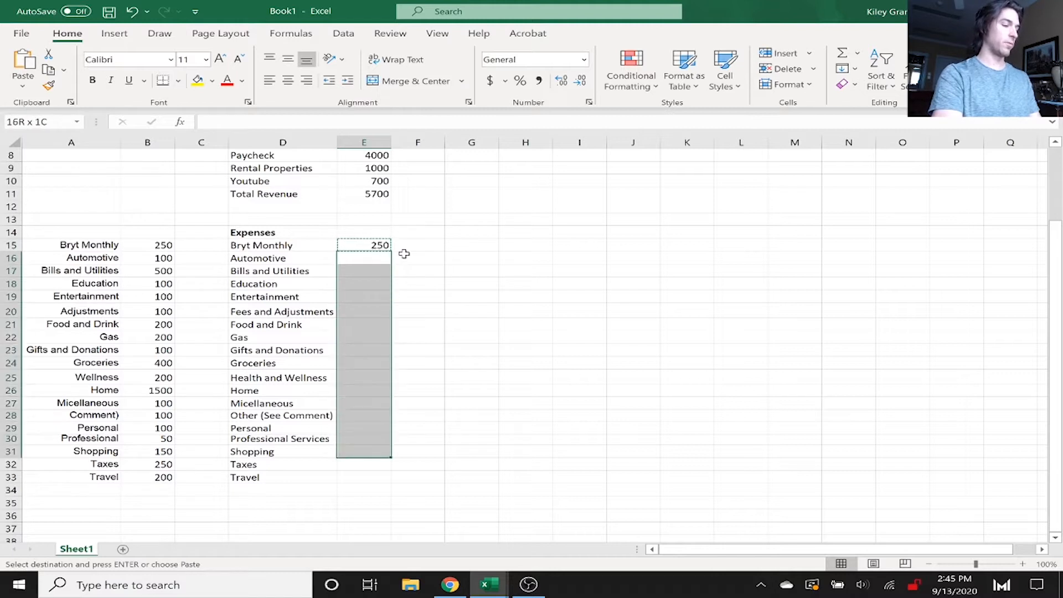
{"action": "key", "text": "ctrl+v"}
{"action": "key", "text": "Escape"}
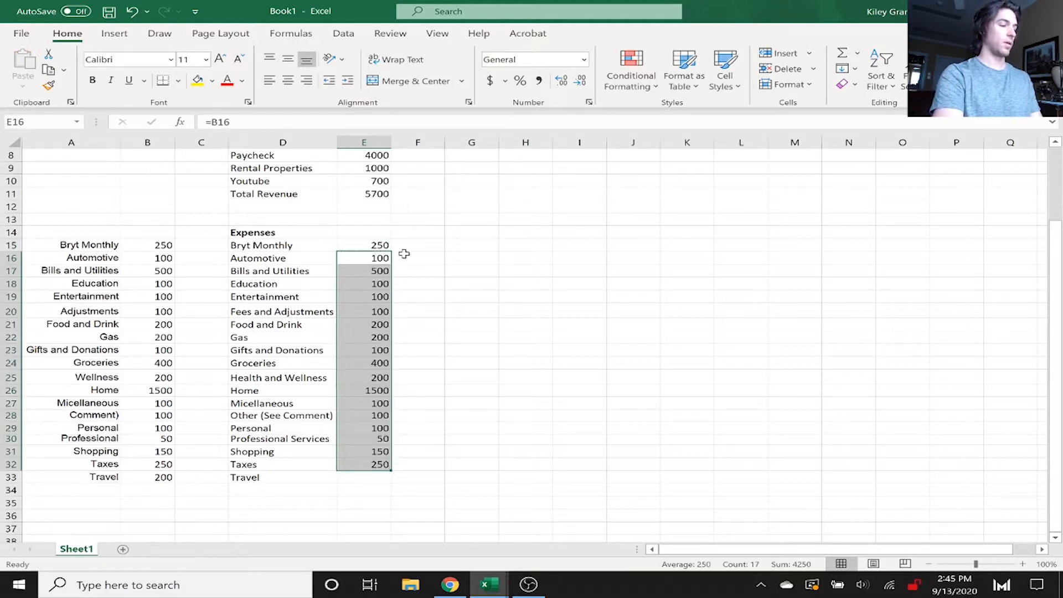
- Copy the Taxes amount formula from E32 into E33 for the Travel row
{"action": "key", "text": "Down"}
{"action": "key", "text": "Down"}
{"action": "key", "text": "Down"}
{"action": "key", "text": "Down"}
{"action": "key", "text": "Down"}
{"action": "key", "text": "Down"}
{"action": "key", "text": "Down"}
{"action": "key", "text": "Down"}
{"action": "key", "text": "Down"}
{"action": "key", "text": "Down"}
{"action": "key", "text": "Down"}
{"action": "key", "text": "Down"}
{"action": "key", "text": "Down"}
{"action": "key", "text": "Down"}
{"action": "key", "text": "Down"}
{"action": "key", "text": "Down"}
{"action": "key", "text": "ctrl+c"}
{"action": "key", "text": "Down"}
{"action": "key", "text": "ctrl+v"}
- Label cell D35 as Total Expenses, leaving one blank row below Travel
{"action": "key", "text": "Down"}
{"action": "key", "text": "Left"}
{"action": "key", "text": "Down"}
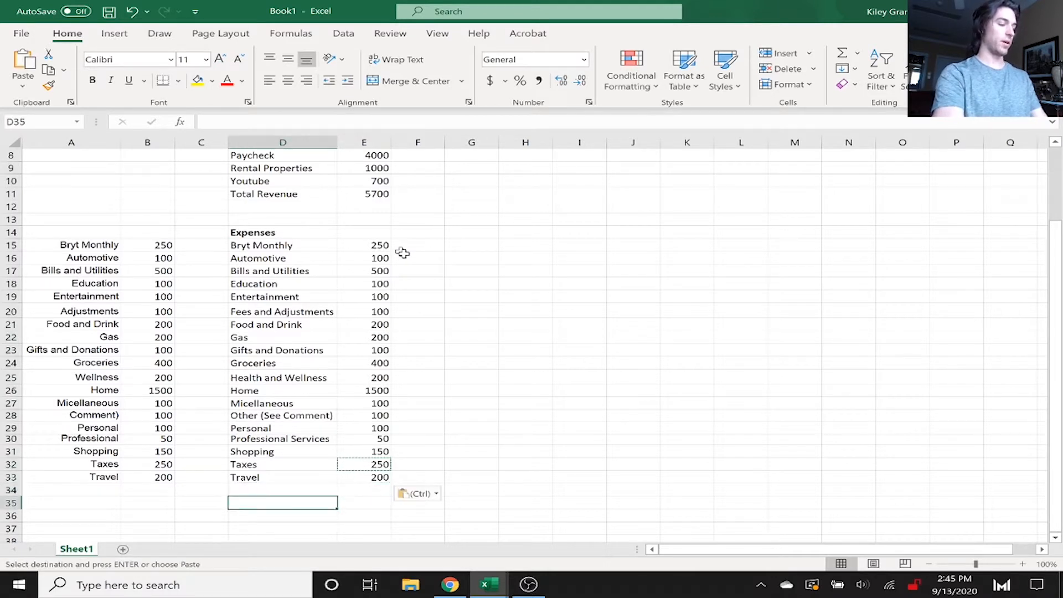
{"action": "key", "text": "Escape"}
{"action": "type", "text": "Total Expenses"}
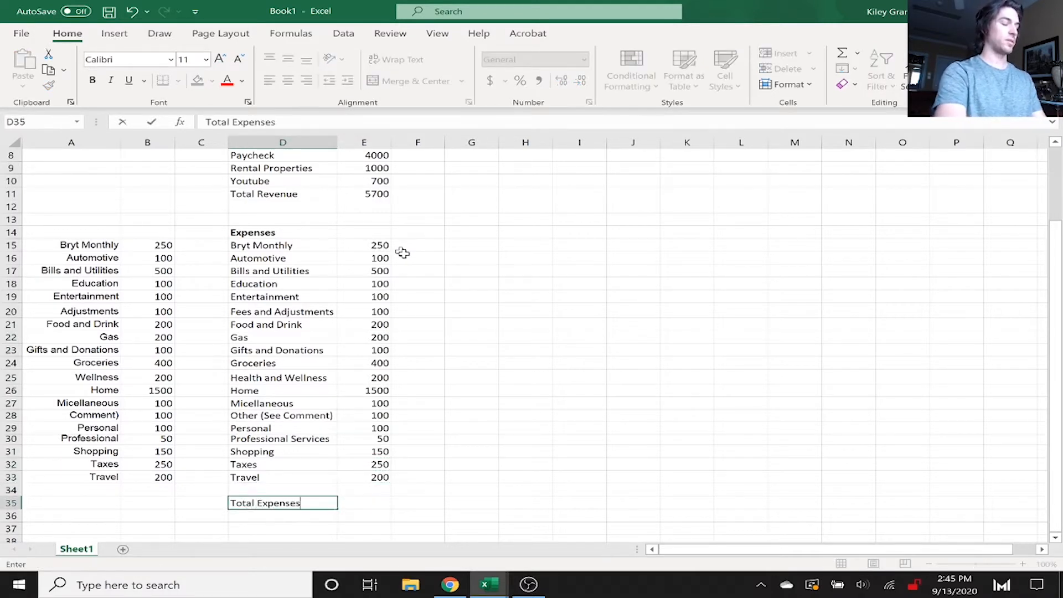
{"action": "key", "text": "Return"}
- Total January's expenses in E35 with a SUM formula over E15:E33
{"action": "key", "text": "Up"}
{"action": "key", "text": "Right"}
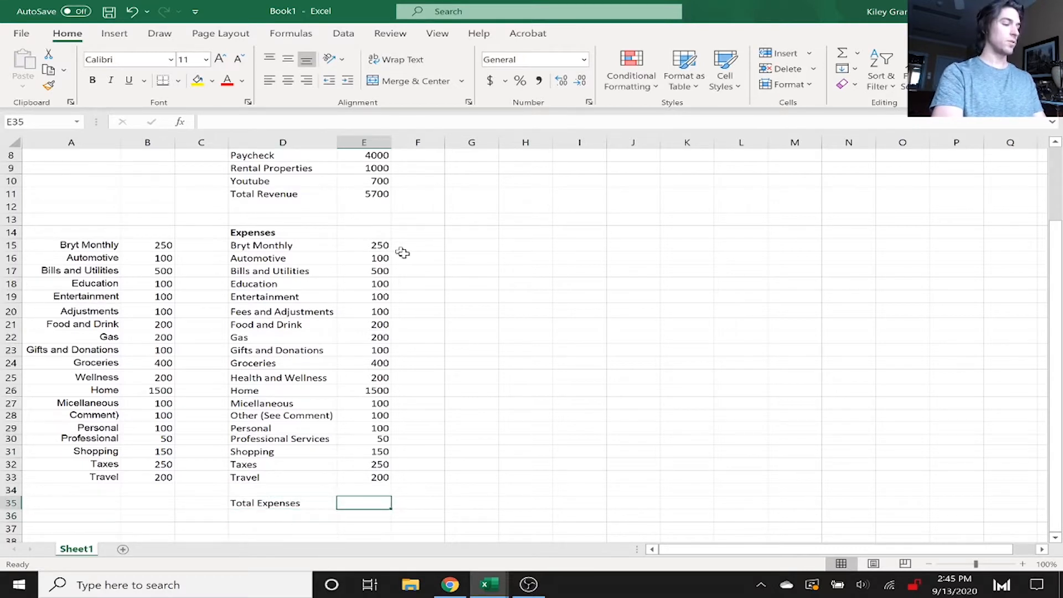
{"action": "type", "text": "=sum"}
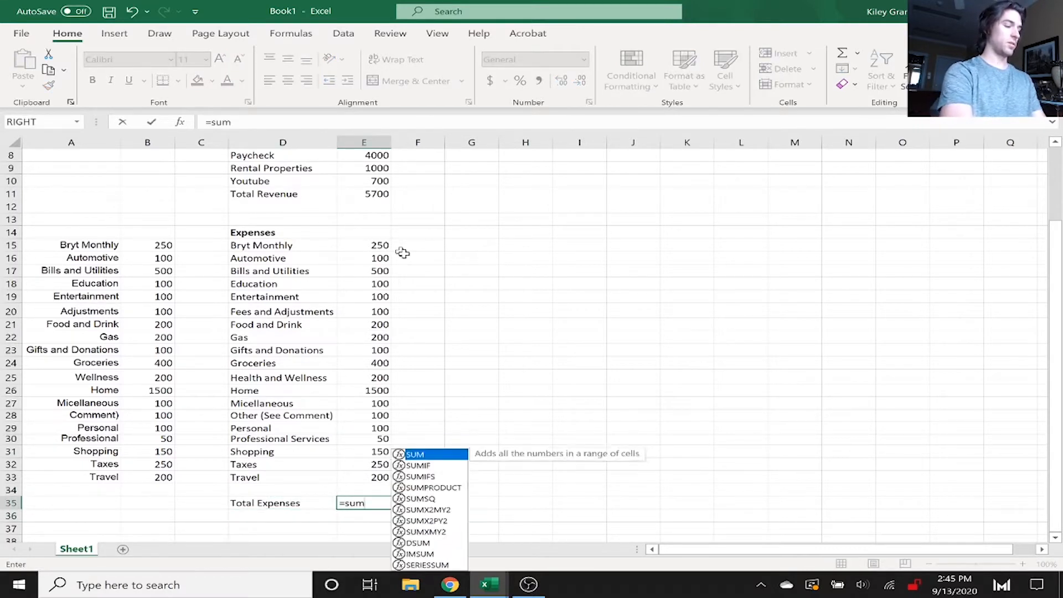
{"action": "key", "text": "Tab"}
{"action": "key", "text": "shift+Up"}
{"action": "key", "text": "Up"}
{"action": "key", "text": "Up"}
{"action": "key", "text": "shift+Up"}
{"action": "key", "text": "shift+Up"}
{"action": "key", "text": "shift+Up"}
{"action": "key", "text": "shift+Up"}
{"action": "key", "text": "shift+Up"}
{"action": "key", "text": "shift+Up"}
{"action": "key", "text": "shift+Up"}
{"action": "key", "text": "shift+Up"}
{"action": "key", "text": "shift+Up"}
{"action": "key", "text": "shift+Up"}
{"action": "key", "text": "shift+Up"}
{"action": "key", "text": "shift+Up"}
{"action": "key", "text": "shift+Up"}
{"action": "key", "text": "shift+Up"}
{"action": "key", "text": "shift+Up"}
{"action": "key", "text": "shift+Up"}
{"action": "key", "text": "shift+Up"}
{"action": "key", "text": "shift+Up"}
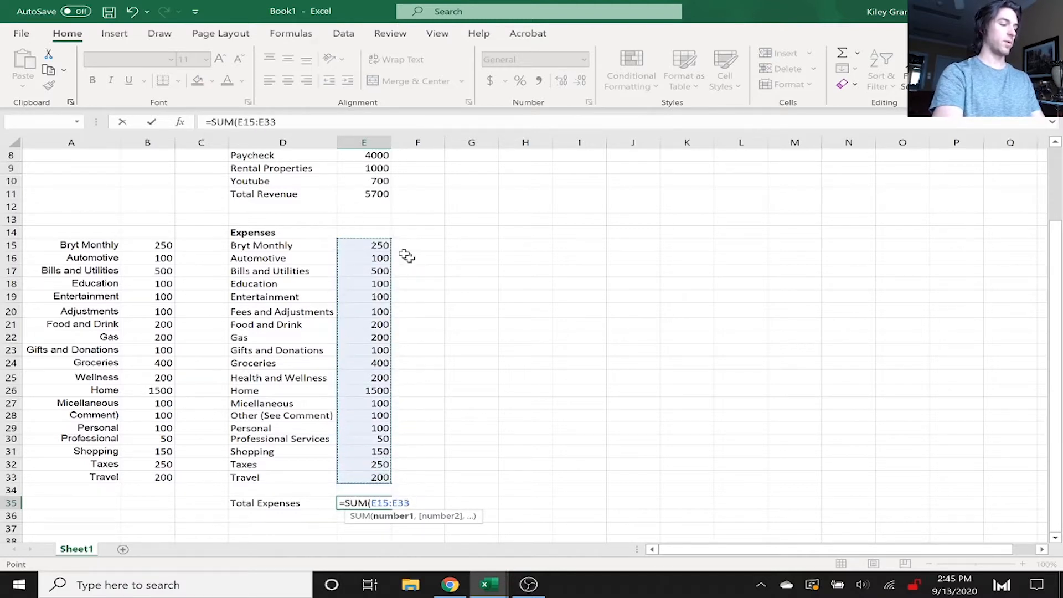
{"action": "key", "text": "Return"}
- Label cell D37 as Net Income, leaving one blank row below Total Expenses
{"action": "key", "text": "Right"}
{"action": "key", "text": "Down"}
{"action": "key", "text": "Left"}
{"action": "key", "text": "Left"}
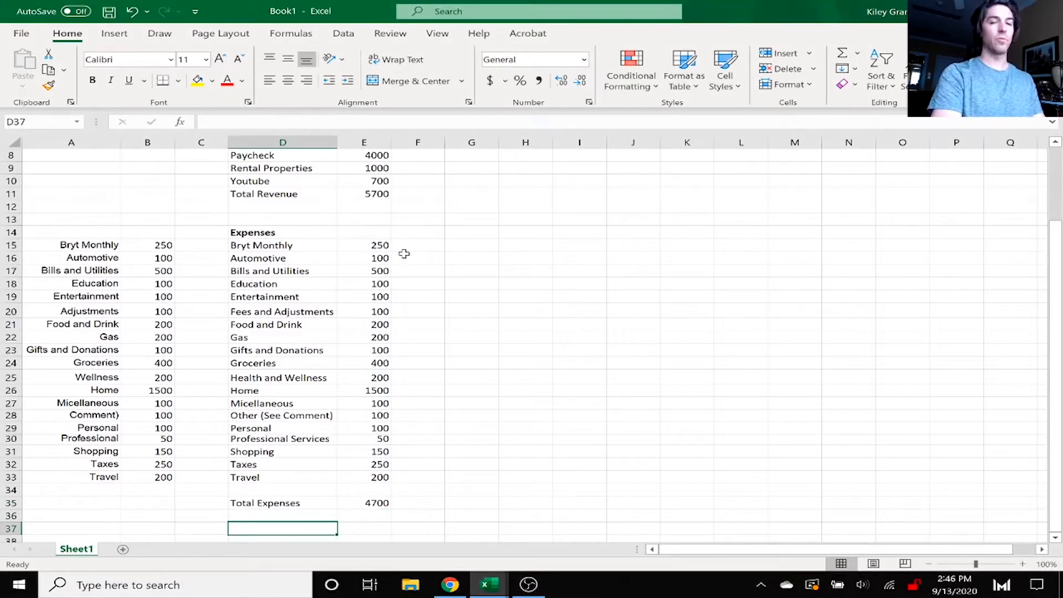
{"action": "type", "text": "N"}
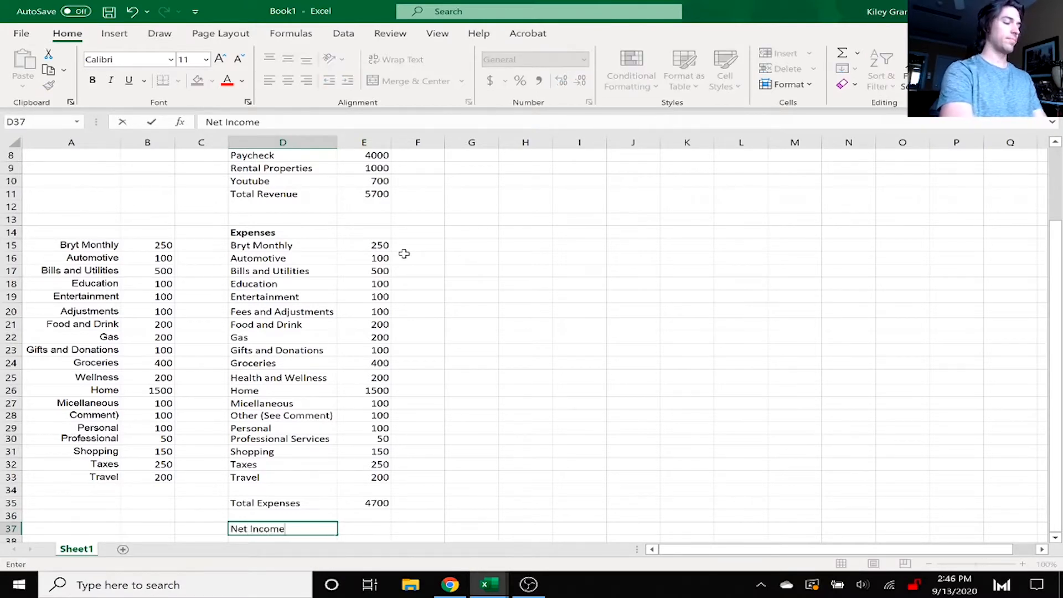
{"action": "type", "text": "et Income"}
{"action": "key", "text": "Tab"}
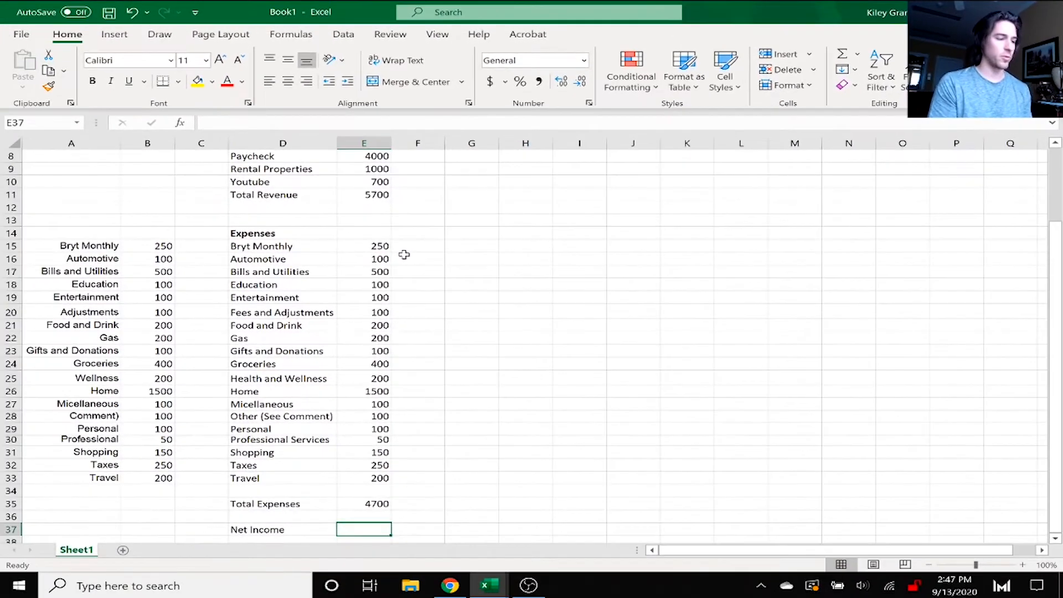
- Calculate net income in E37 as total revenue minus total expenses with the formula =E11-E35
{"action": "type", "text": "="}
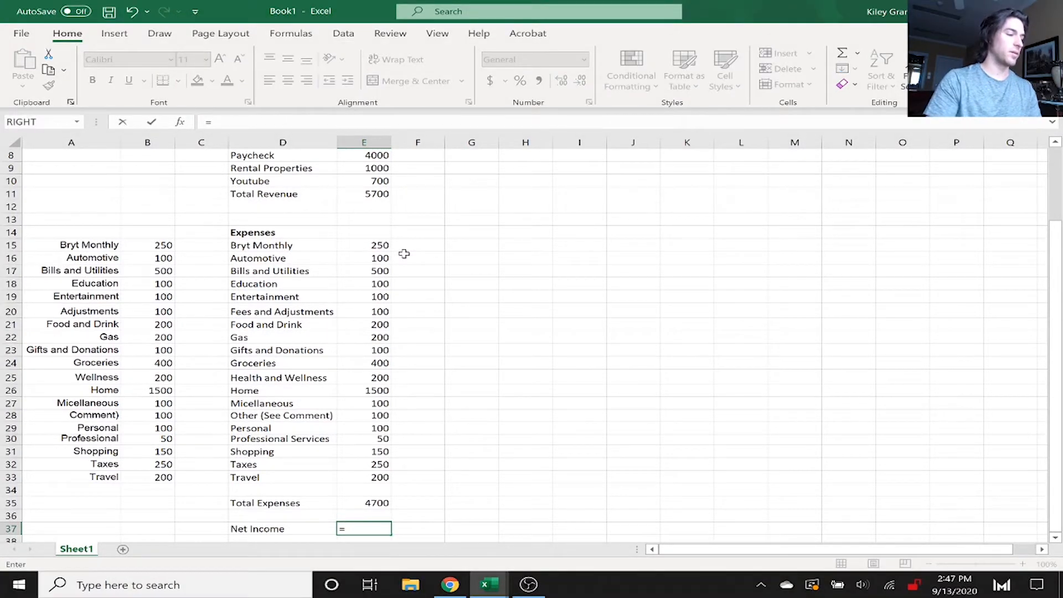
{"action": "left_click", "coordinate": [364, 195]}
{"action": "type", "text": "-"}
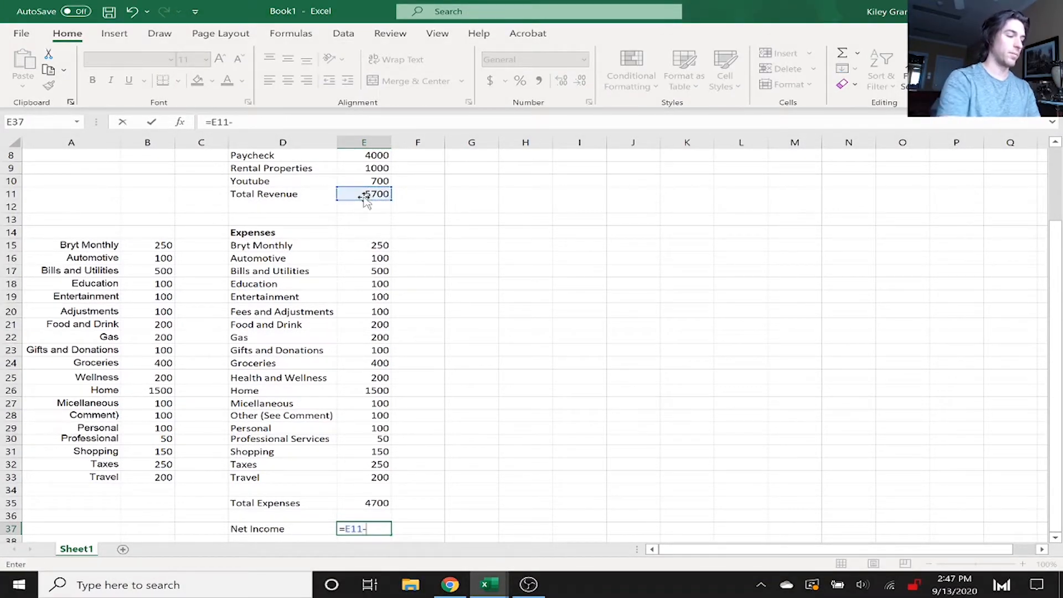
{"action": "type", "text": "E35"}
{"action": "key", "text": "Return"}
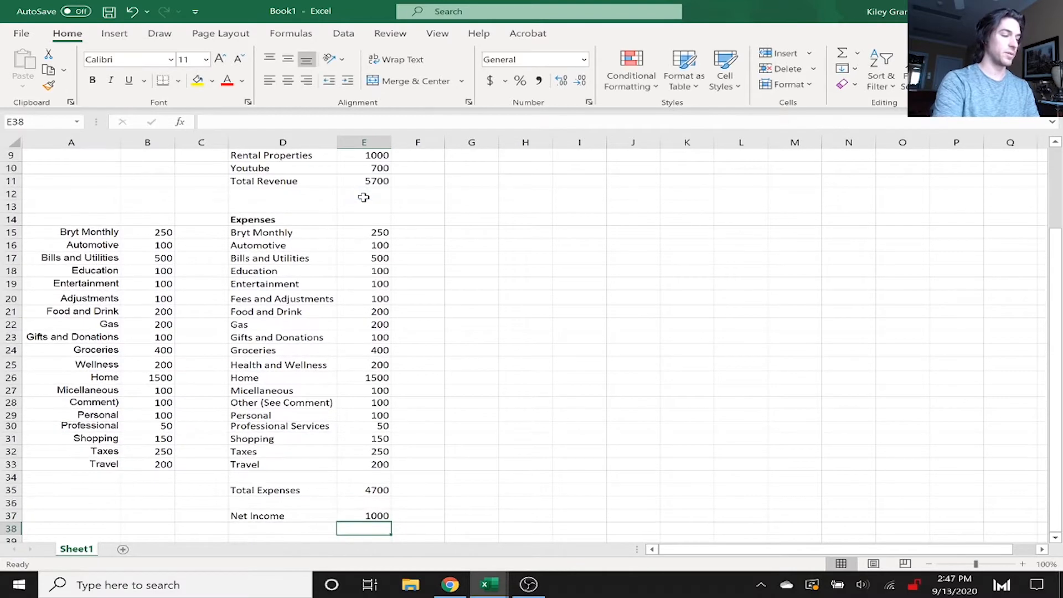
- Label cell D39 as Savings Categories, leaving one blank row below Net Income
{"action": "key", "text": "Return"}
{"action": "key", "text": "Left"}
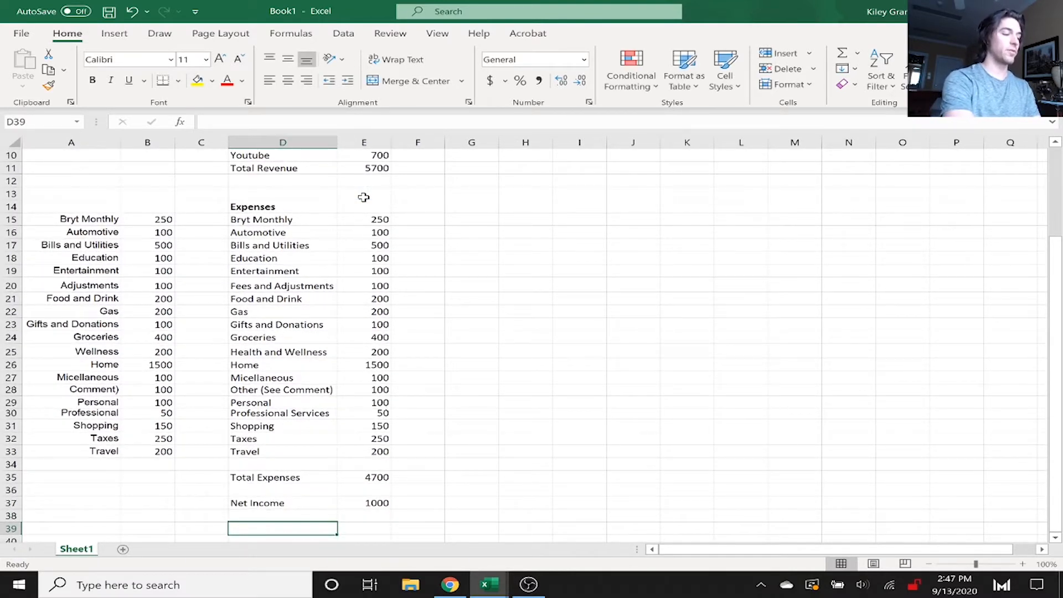
{"action": "type", "text": "Savi"}
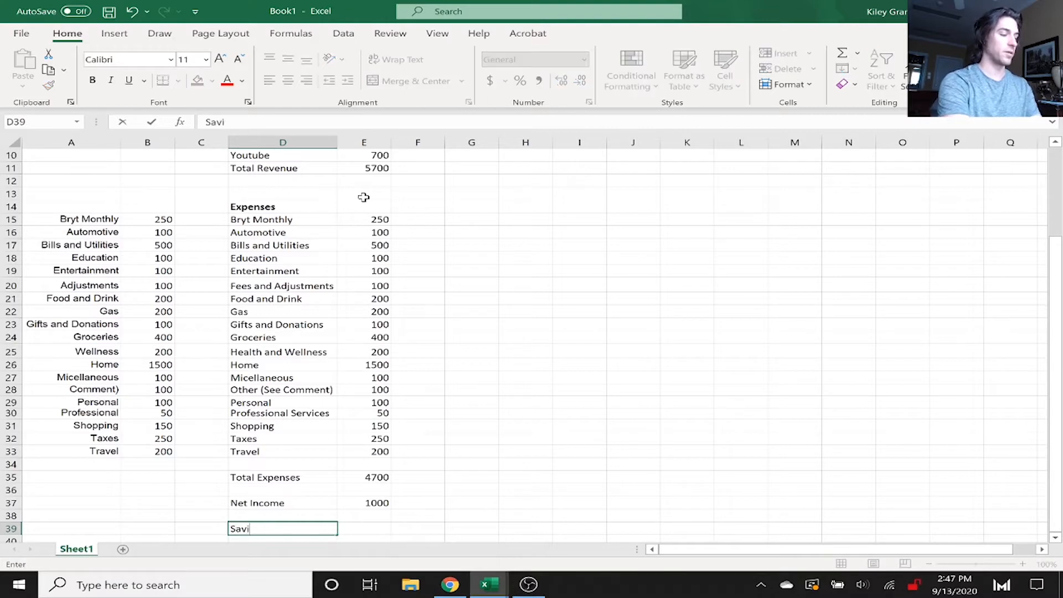
{"action": "type", "text": "ngs"}
{"action": "key", "text": "Return"}
{"action": "key", "text": "Up"}
{"action": "type", "text": "Sav"}
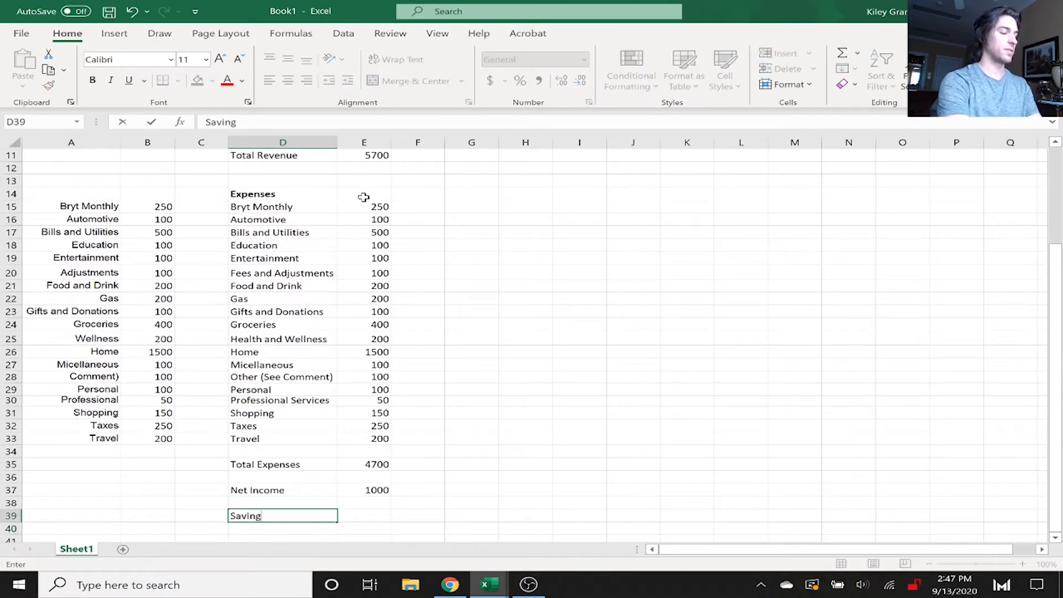
{"action": "type", "text": "ings Categories"}
{"action": "key", "text": "Return"}
- List the savings categories Travel, Investments and Rainy Day in D40:D42
{"action": "type", "text": "R"}
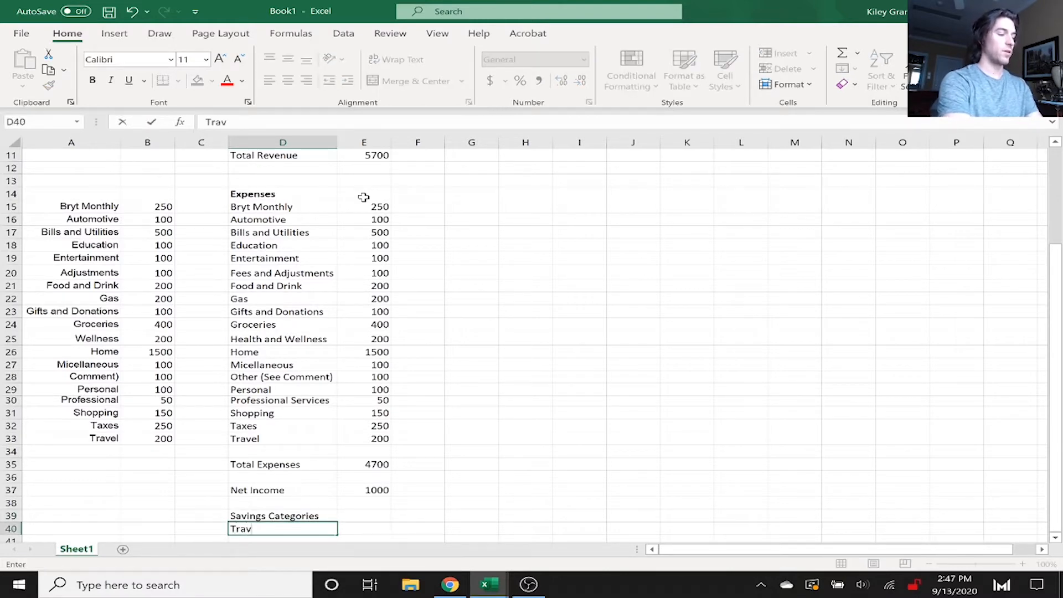
{"action": "key", "text": "Return"}
{"action": "type", "text": "I"}
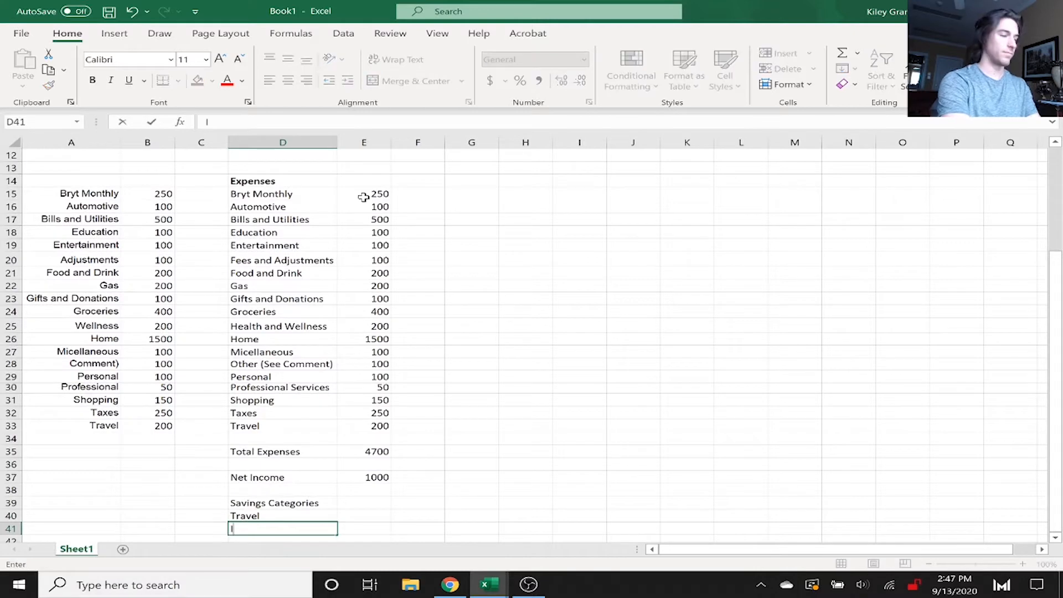
{"action": "type", "text": "nvestments"}
{"action": "key", "text": "Return"}
{"action": "type", "text": "Rainy Day"}
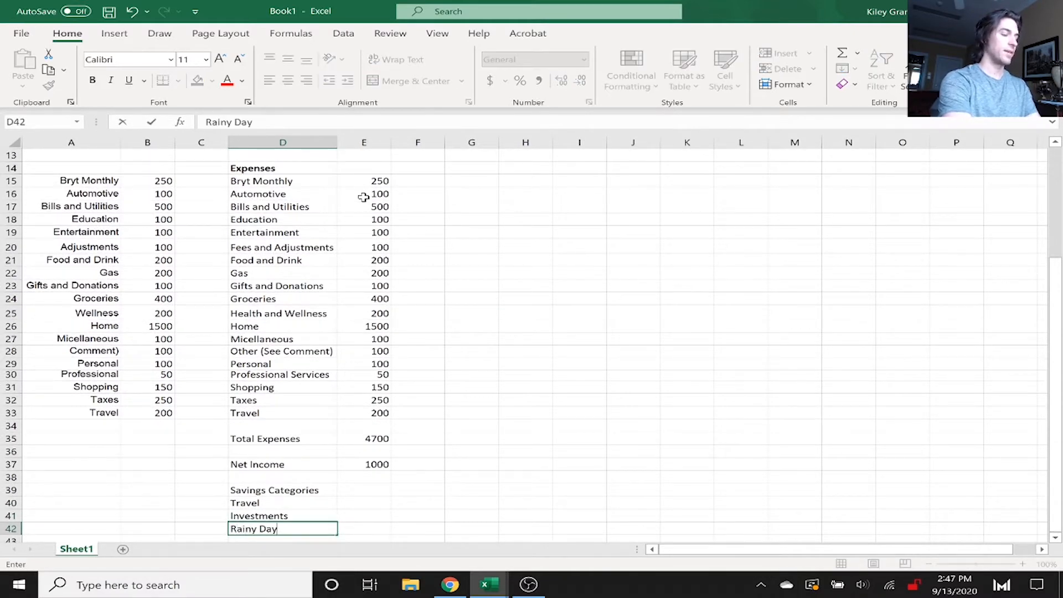
{"action": "key", "text": "Return"}
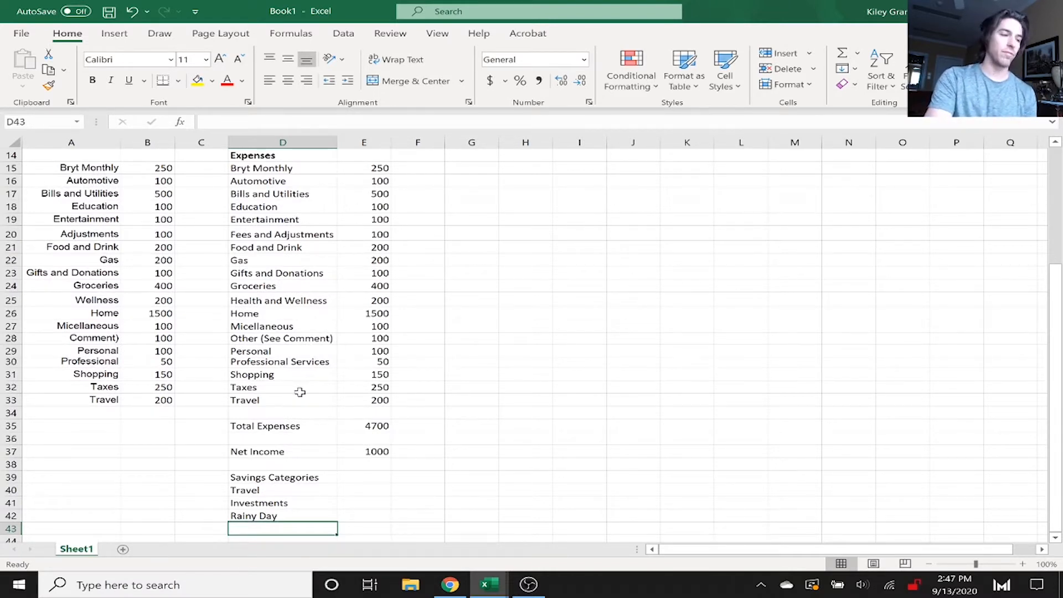
{"action": "left_click", "coordinate": [373, 388]}
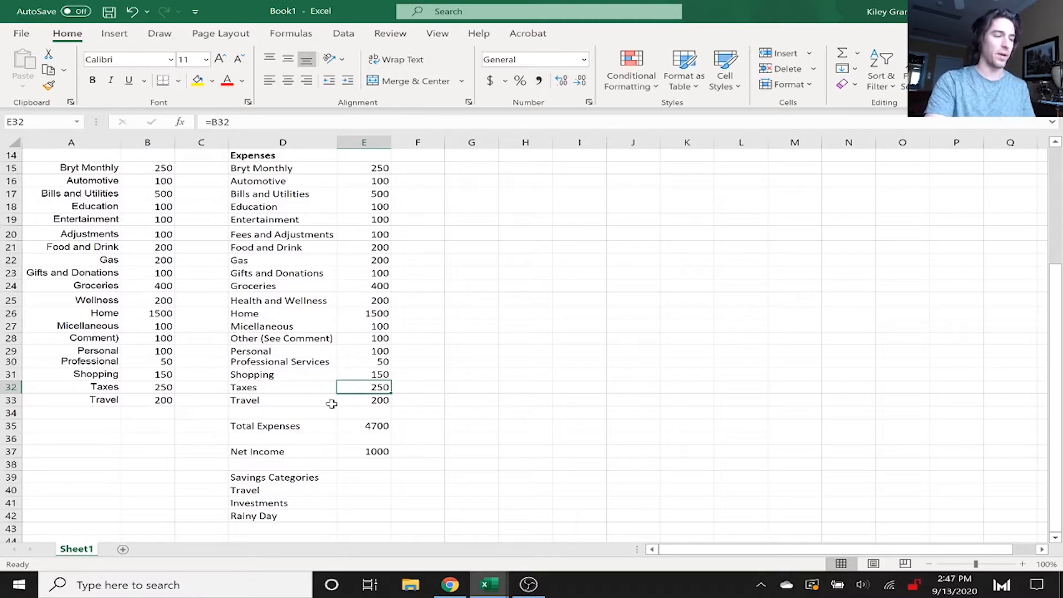
{"action": "left_click", "coordinate": [288, 525]}
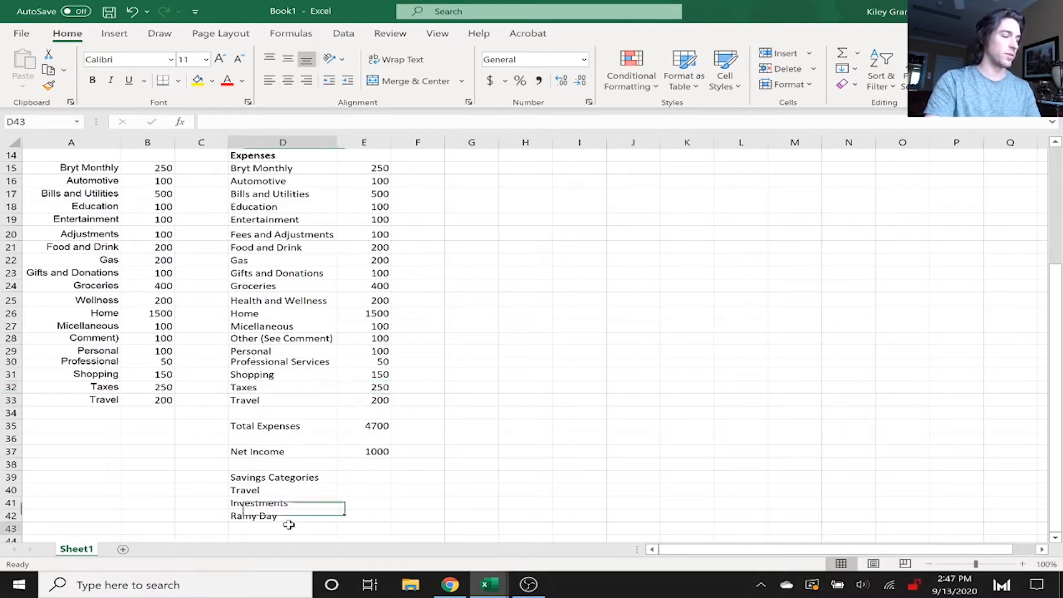
- Add Taxes and Professional Services to the savings categories list in D43:D44
{"action": "type", "text": "Taxes"}
{"action": "key", "text": "Return"}
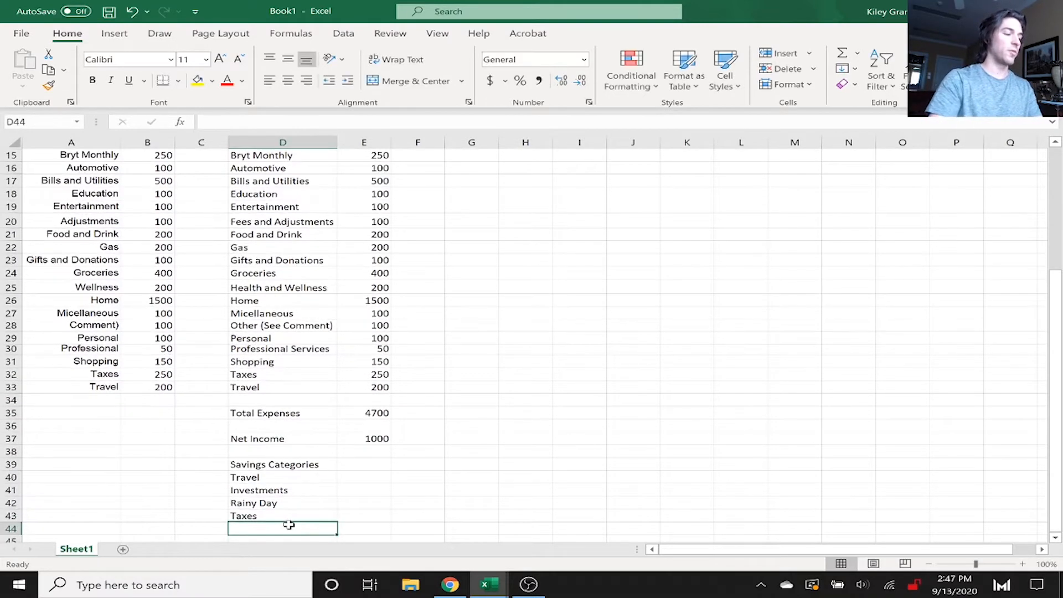
{"action": "left_click_drag", "start_coordinate": [380, 347], "coordinate": [383, 342]}
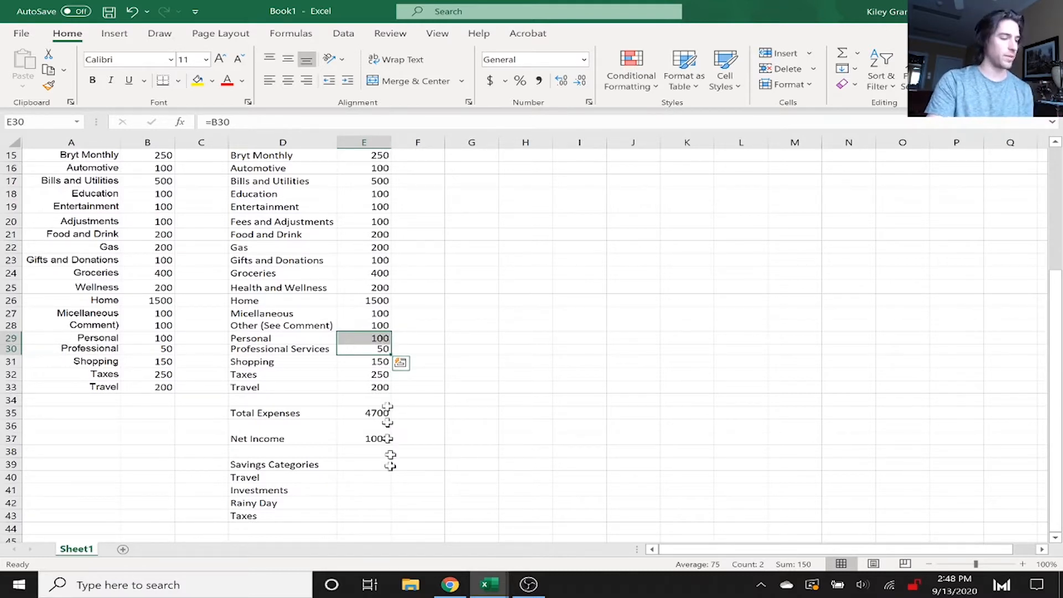
{"action": "left_click", "coordinate": [274, 529]}
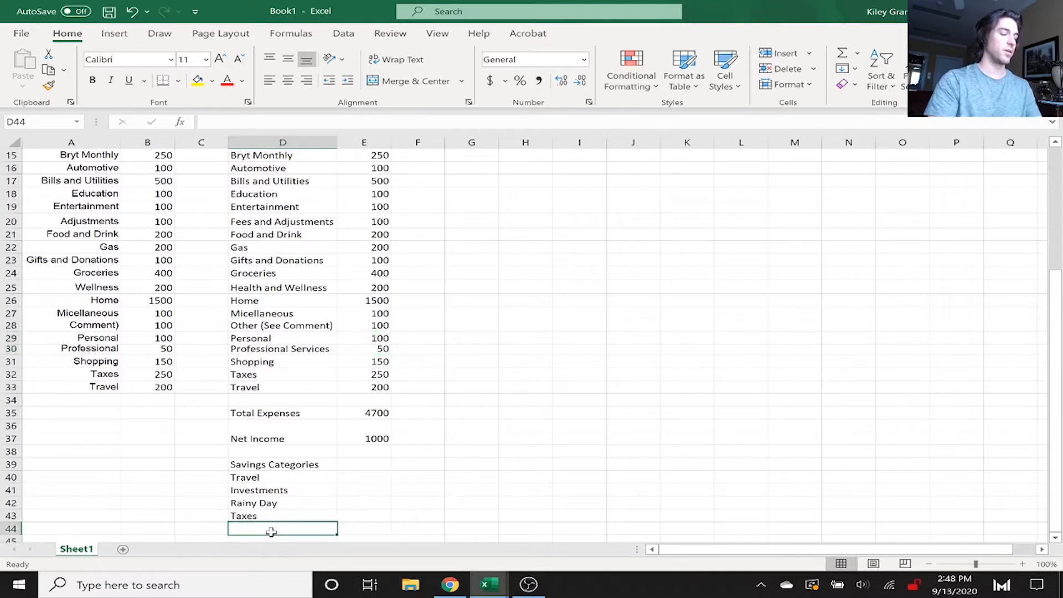
{"action": "type", "text": "Profess"}
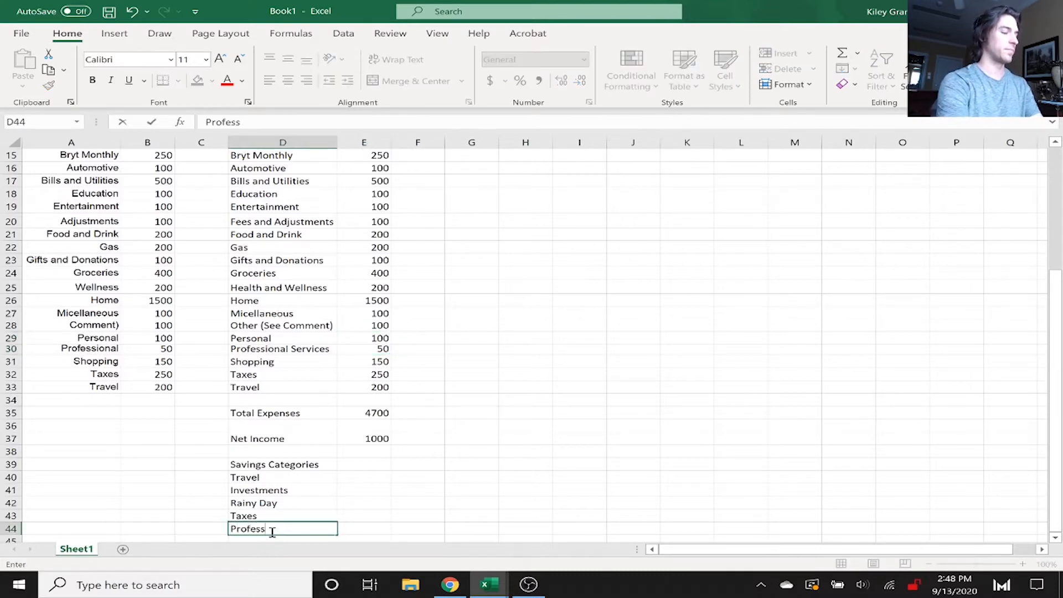
{"action": "type", "text": "ional Service"}
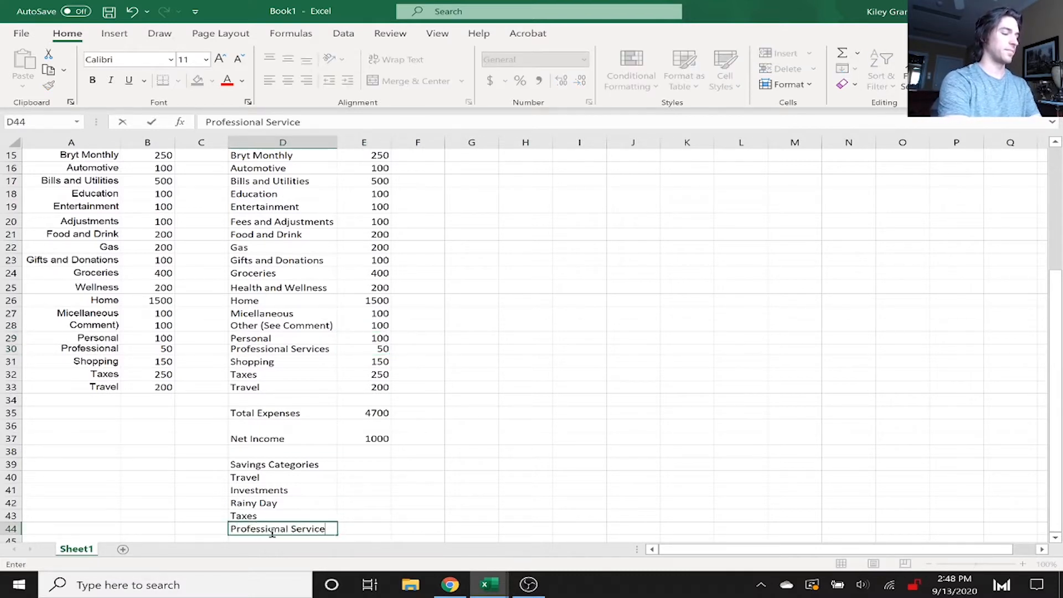
{"action": "type", "text": "s"}
{"action": "key", "text": "Return"}
- Make the Savings Categories heading in D39 bold
{"action": "key", "text": "Up"}
{"action": "key", "text": "Up"}
{"action": "key", "text": "Up"}
{"action": "key", "text": "Up"}
{"action": "key", "text": "Up"}
{"action": "key", "text": "Up"}
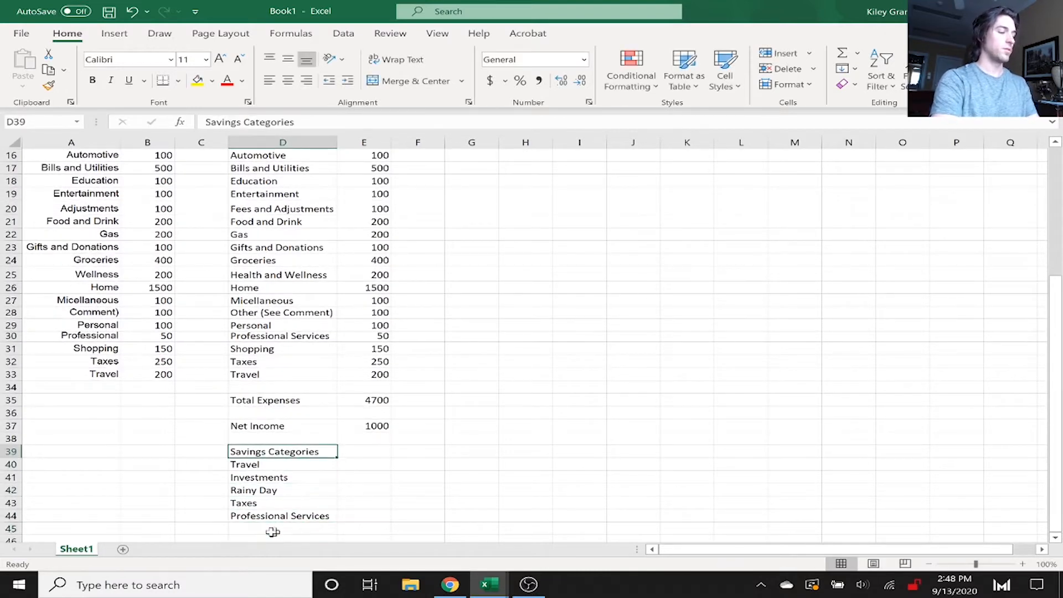
{"action": "key", "text": "ctrl+b"}
- Label cell D46 as Savings Categories Balances, leaving one blank row below the savings categories list
{"action": "key", "text": "Down"}
{"action": "key", "text": "Down"}
{"action": "key", "text": "Down"}
{"action": "key", "text": "Down"}
{"action": "key", "text": "Down"}
{"action": "key", "text": "Down"}
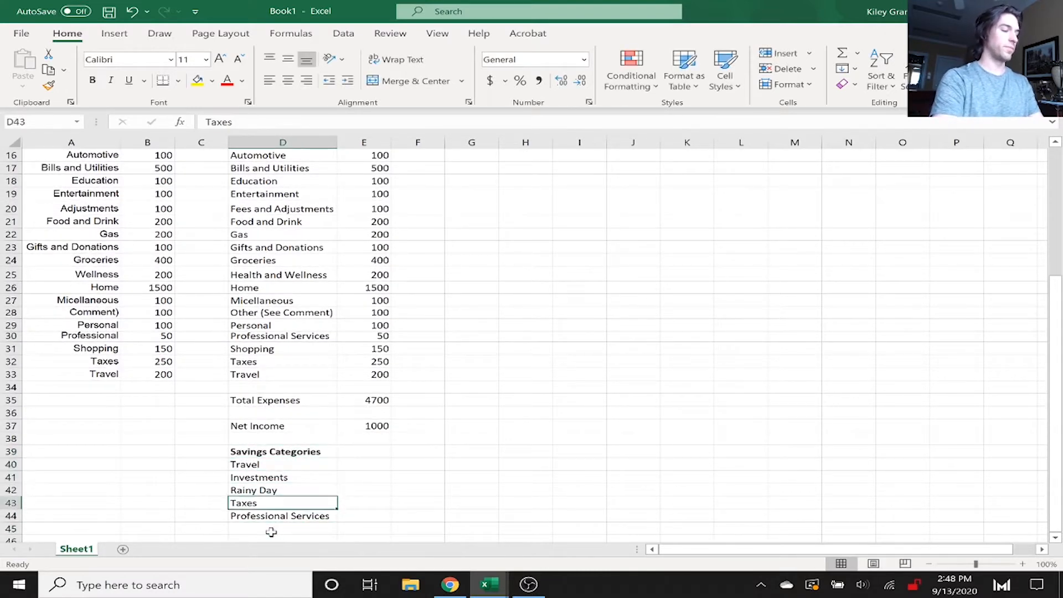
{"action": "key", "text": "Down"}
{"action": "type", "text": "Sa"}
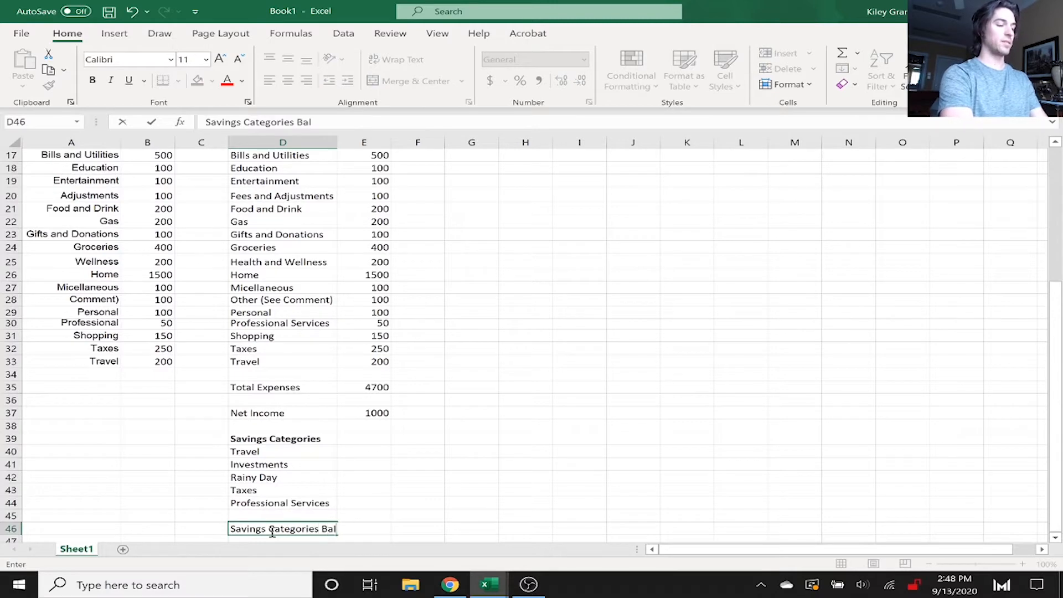
{"action": "key", "text": "Return"}
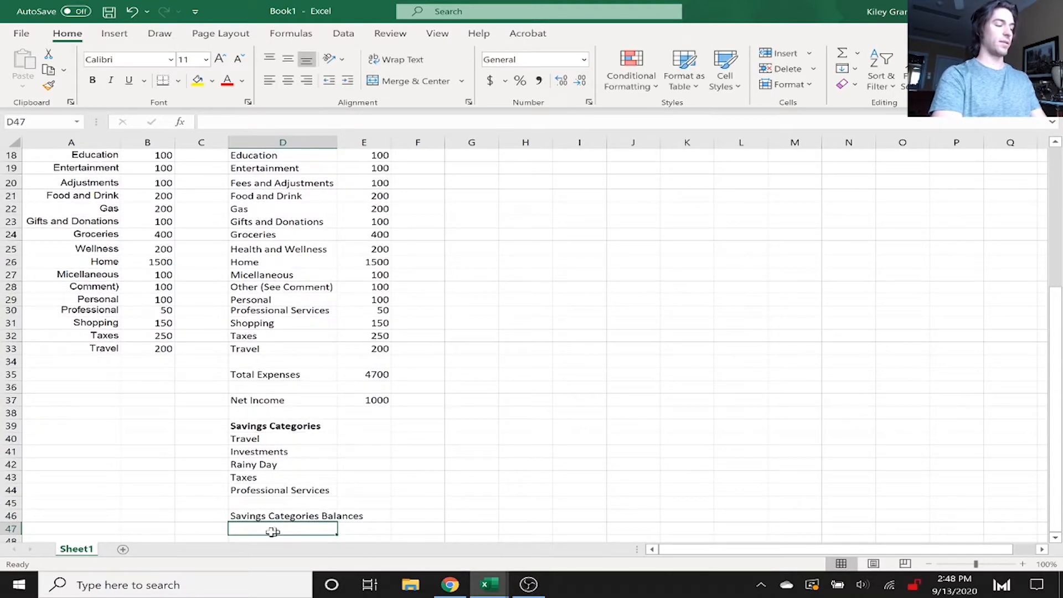
- Copy the five savings category names from D40:D44 to the balances section starting at D47
{"action": "key", "text": "Up"}
{"action": "key", "text": "Up"}
{"action": "key", "text": "Up"}
{"action": "key", "text": "shift+Up"}
{"action": "key", "text": "shift+Up"}
{"action": "key", "text": "shift+Up"}
{"action": "key", "text": "shift+Up"}
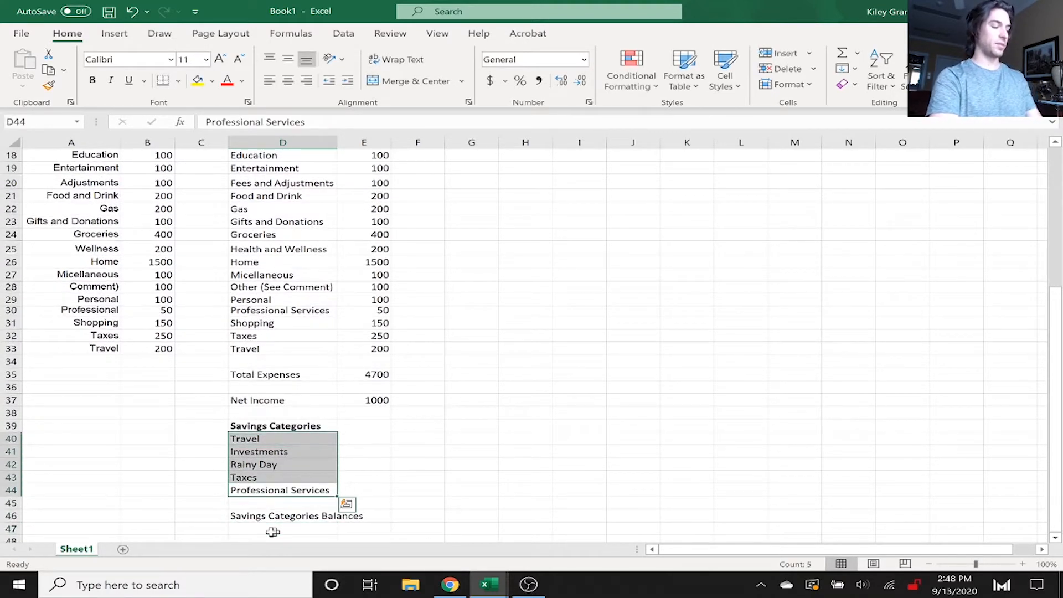
{"action": "key", "text": "ctrl+c"}
{"action": "left_click", "coordinate": [271, 530]}
{"action": "key", "text": "ctrl+v"}
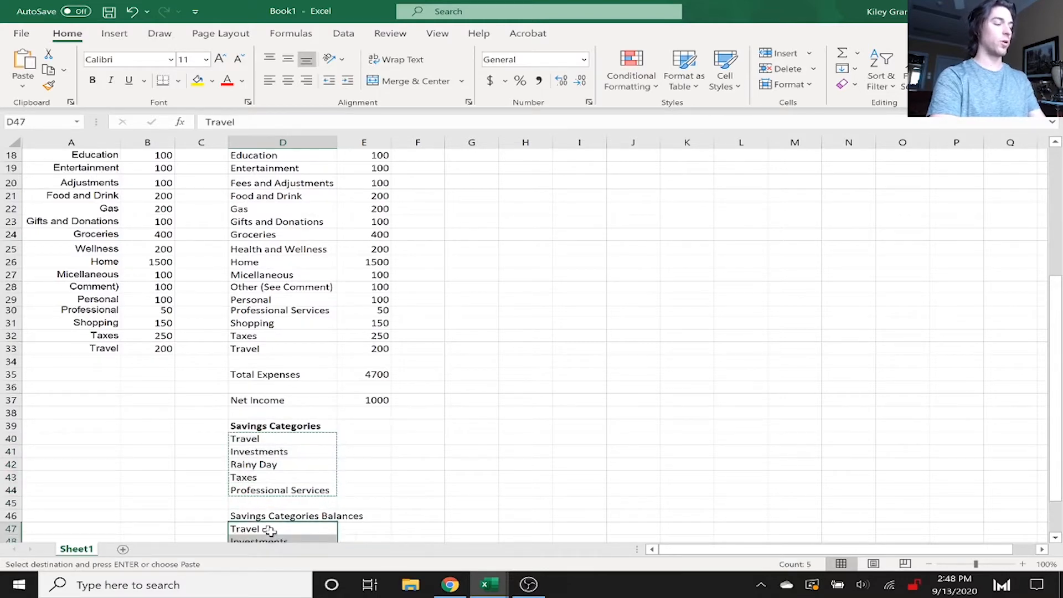
- Enter the savings allocation percentages in C40:C42: 33% for Travel, 33% for Investments and 34% for Rainy Day
{"action": "key", "text": "Down"}
{"action": "key", "text": "Down"}
{"action": "key", "text": "Down"}
{"action": "key", "text": "Up"}
{"action": "key", "text": "Up"}
{"action": "key", "text": "Up"}
{"action": "key", "text": "Up"}
{"action": "key", "text": "Up"}
{"action": "key", "text": "Up"}
{"action": "key", "text": "Up"}
{"action": "key", "text": "Up"}
{"action": "key", "text": "Up"}
{"action": "key", "text": "Up"}
{"action": "key", "text": "Left"}
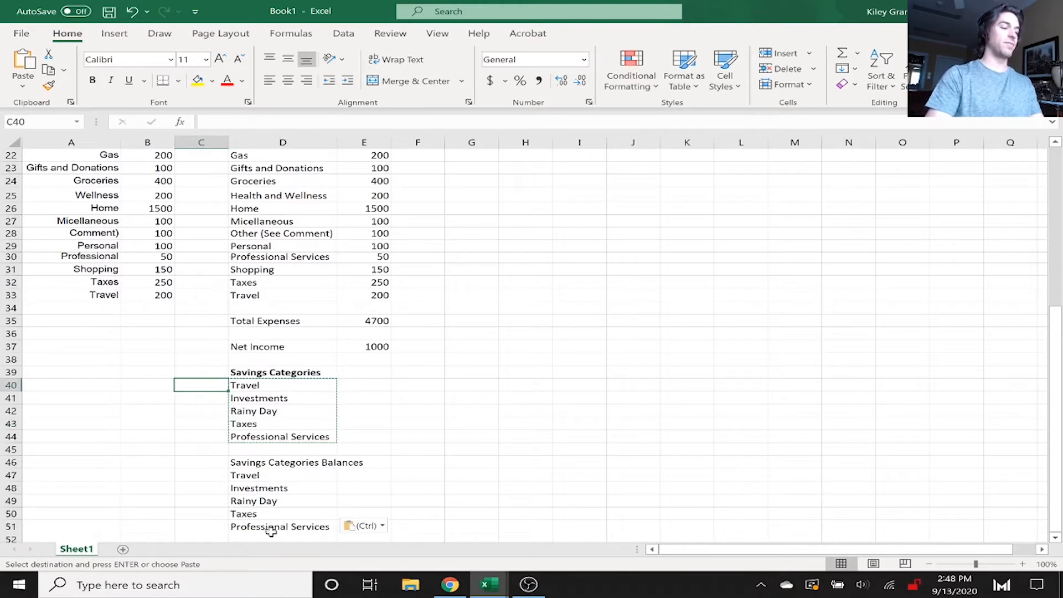
{"action": "left_click", "coordinate": [480, 449]}
{"action": "key", "text": "Escape"}
{"action": "left_click", "coordinate": [202, 372]}
{"action": "left_click", "coordinate": [202, 385]}
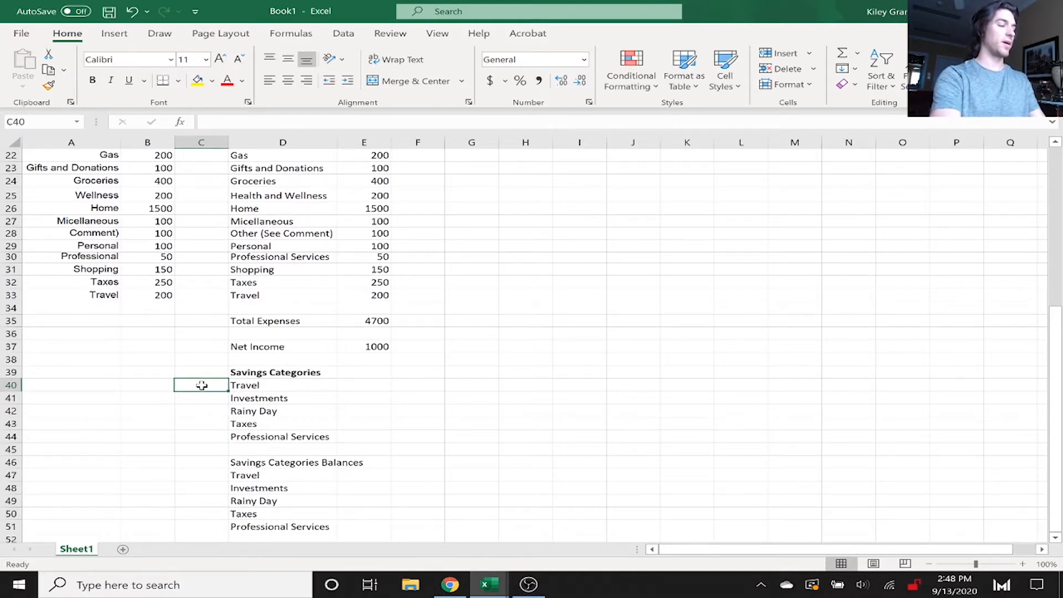
{"action": "type", "text": "33"}
{"action": "key", "text": "Return"}
{"action": "type", "text": "33"}
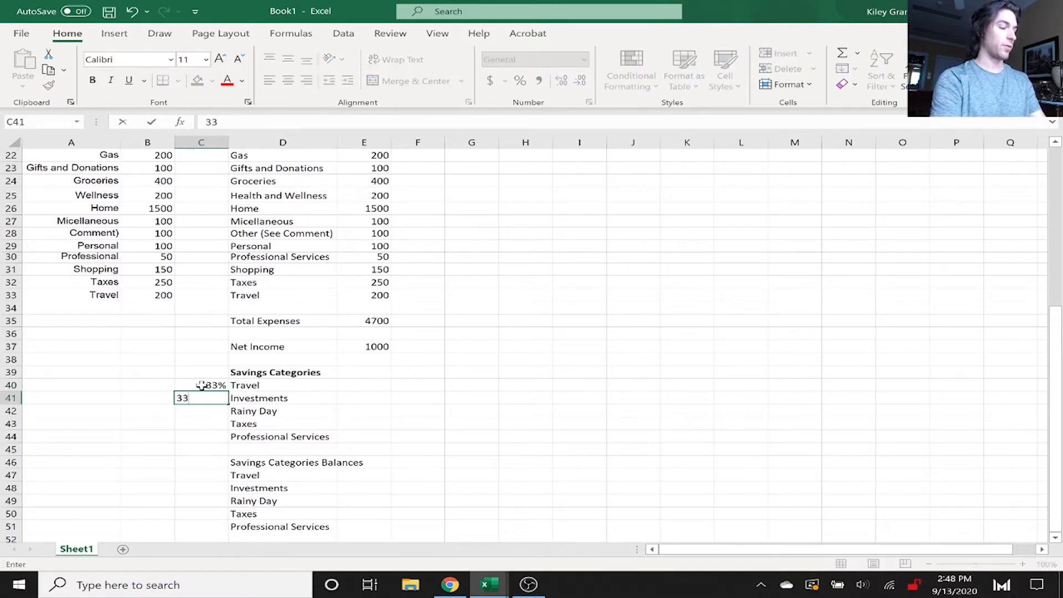
{"action": "key", "text": "Return"}
{"action": "type", "text": "4"}
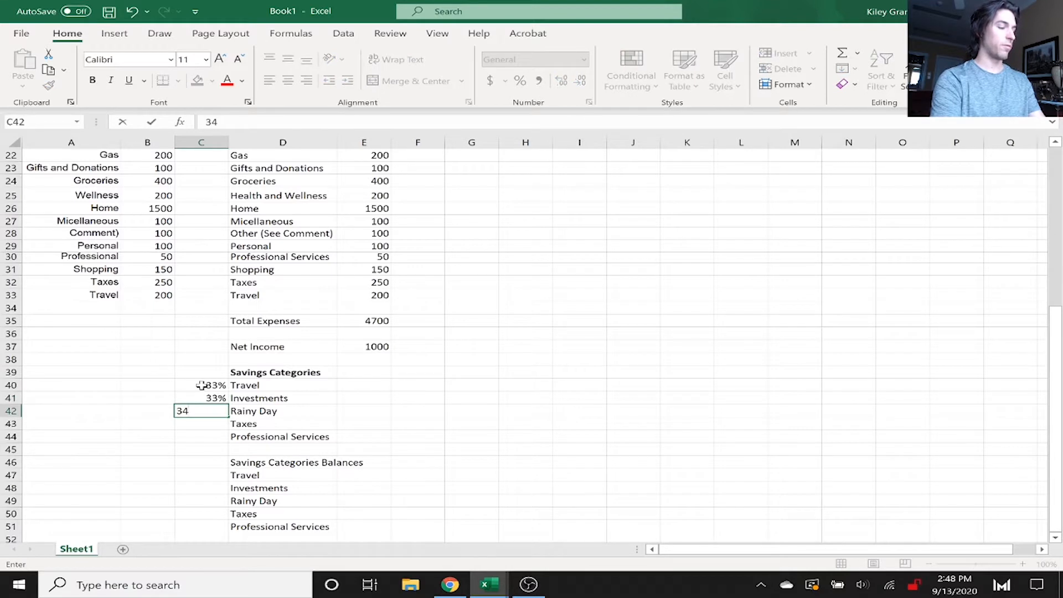
{"action": "type", "text": "%"}
{"action": "key", "text": "Return"}
- Highlight the allocation percentages in C40:C42 with a yellow fill
{"action": "key", "text": "Up"}
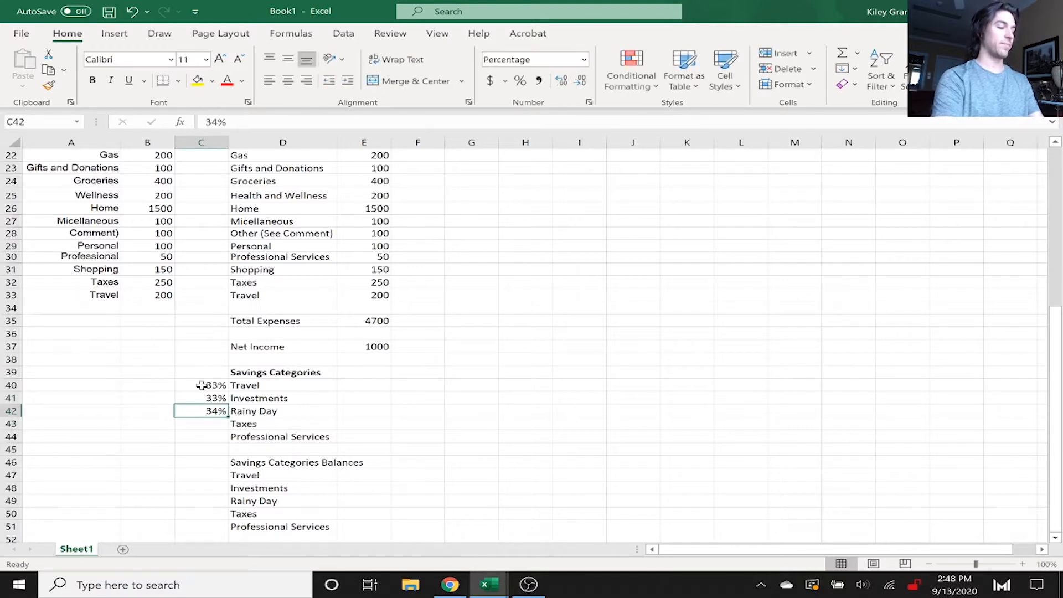
{"action": "key", "text": "shift+Up"}
{"action": "key", "text": "shift+Up"}
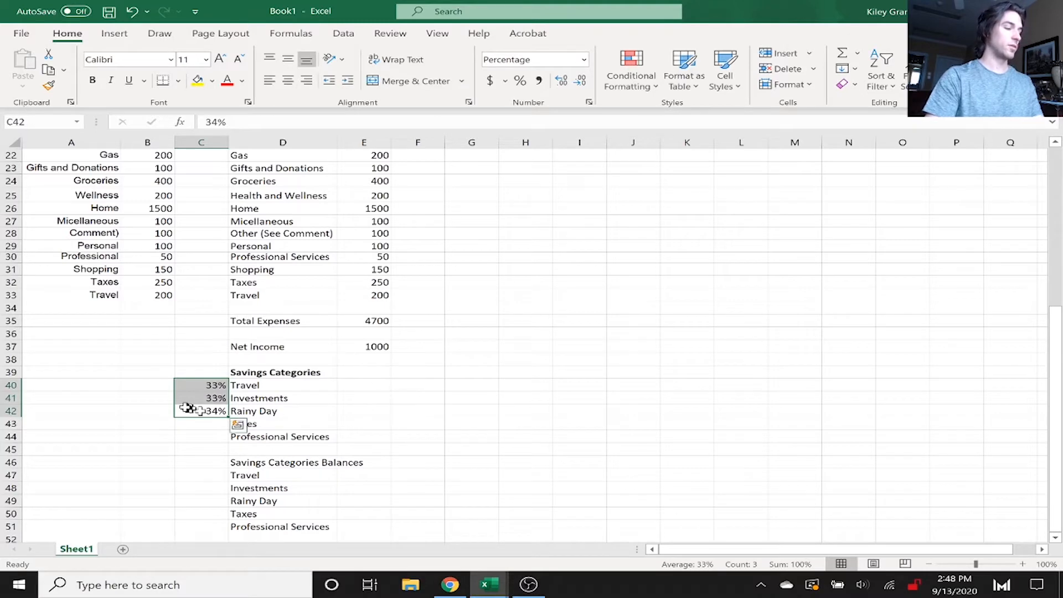
{"action": "left_click", "coordinate": [191, 388]}
{"action": "left_click_drag", "start_coordinate": [191, 387], "coordinate": [186, 410]}
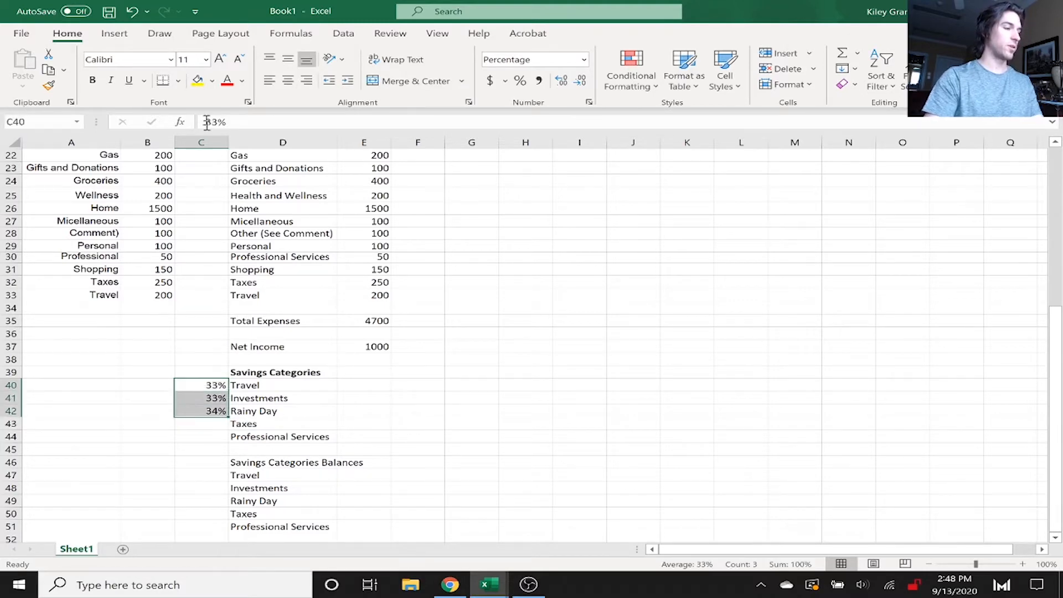
{"action": "left_click", "coordinate": [199, 82]}
- Autofit column D so its width suits the Savings Categories Balances label
{"action": "scroll", "coordinate": [442, 390], "scroll_direction": "up", "scroll_amount": 1}
{"action": "scroll", "coordinate": [443, 390], "scroll_direction": "down", "scroll_amount": 2}
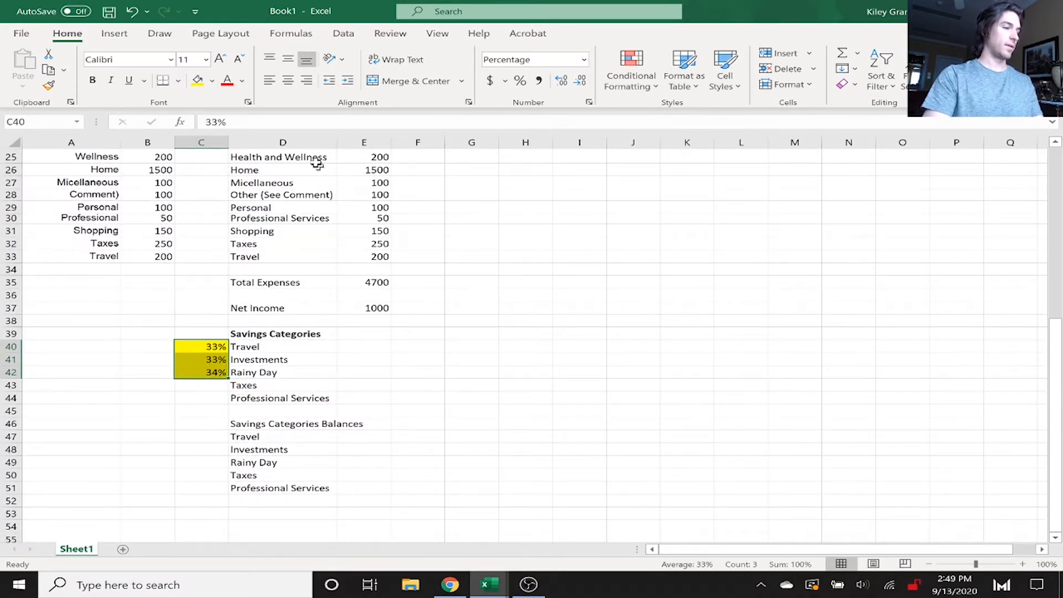
{"action": "double_click", "coordinate": [337, 137]}
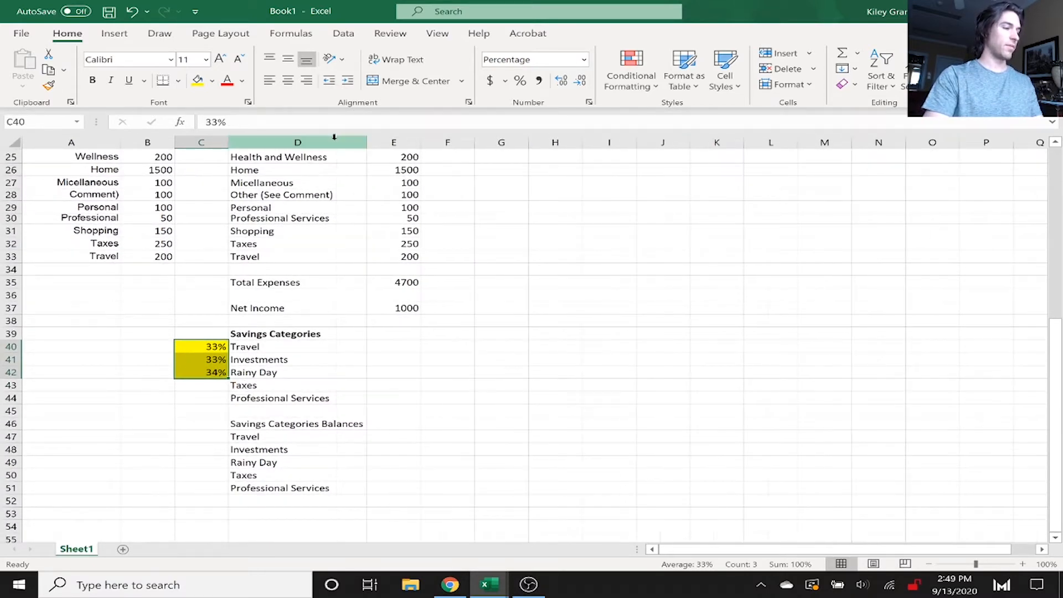
- Calculate the Travel savings in E40 as its share of positive net income with the formula =IF(E37>0,C40*E37,0)
{"action": "left_click", "coordinate": [398, 346]}
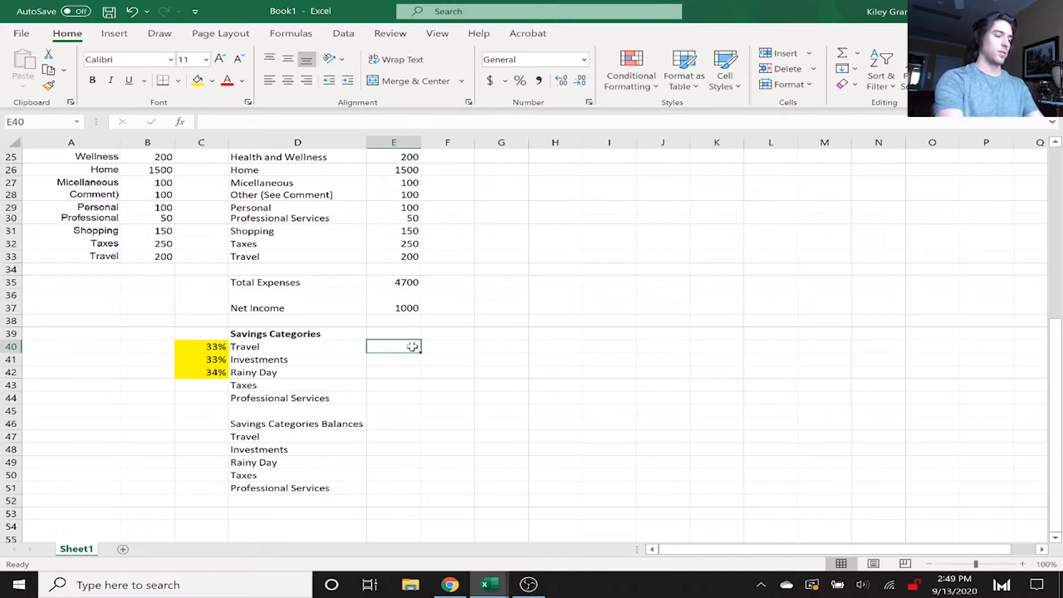
{"action": "type", "text": "="}
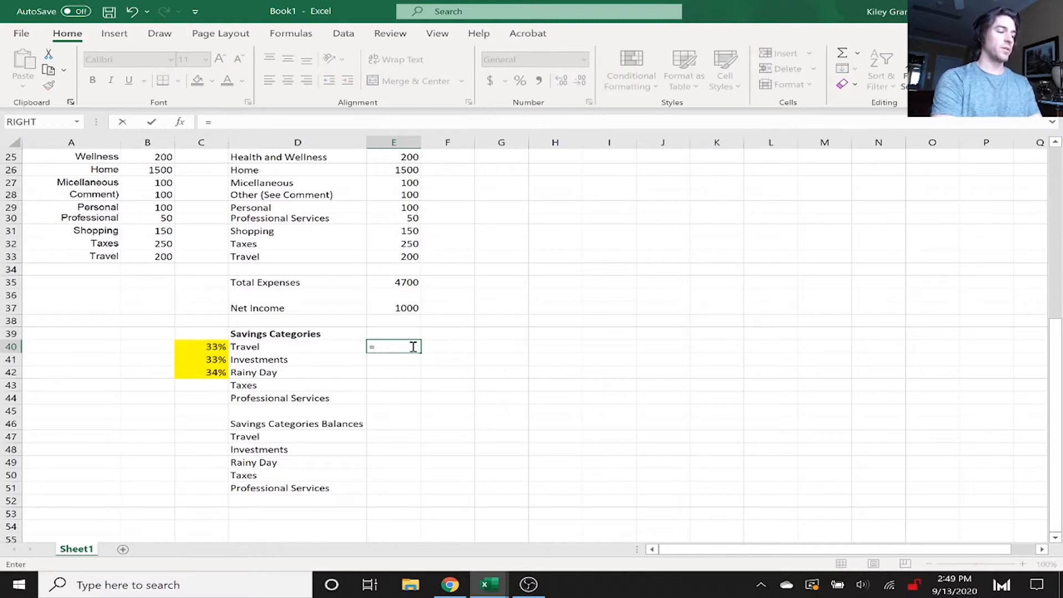
{"action": "type", "text": "if"}
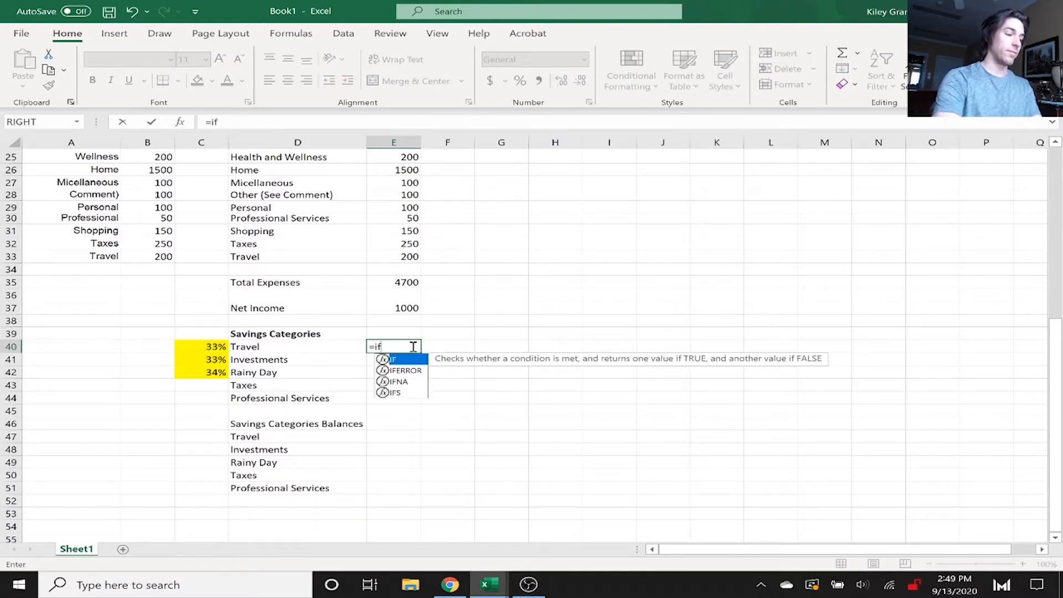
{"action": "type", "text": "("}
{"action": "key", "text": "Up"}
{"action": "key", "text": "Up"}
{"action": "key", "text": "Up"}
{"action": "type", "text": ">"}
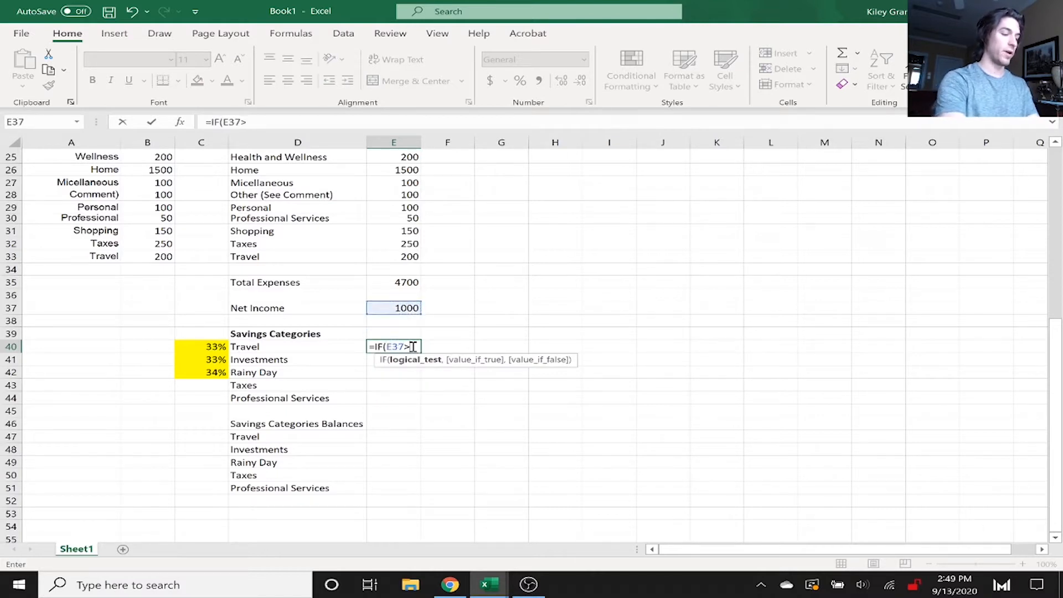
{"action": "type", "text": "0,"}
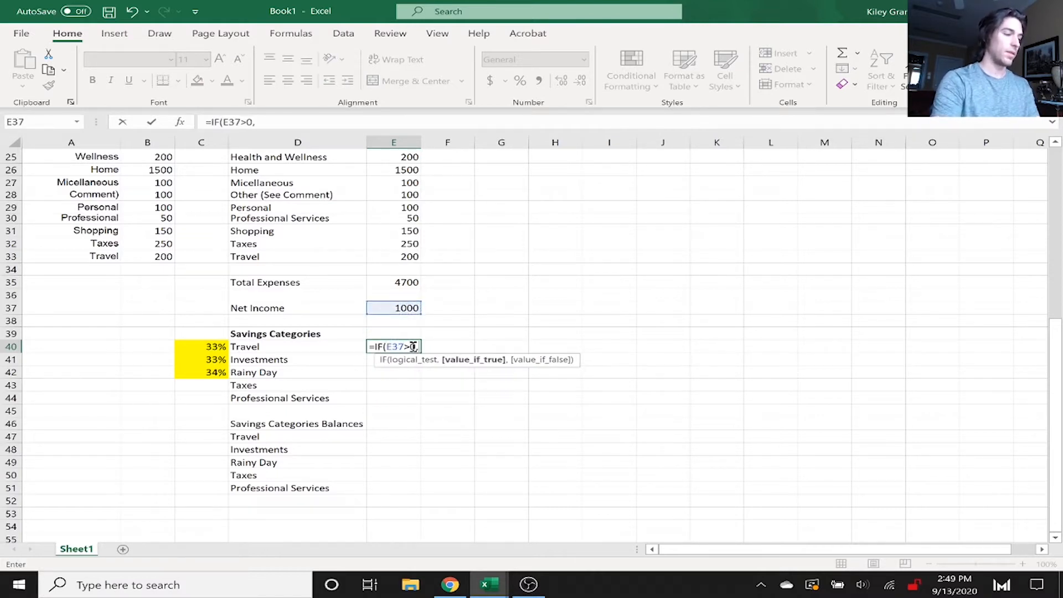
{"action": "key", "text": "Left"}
{"action": "key", "text": "Left"}
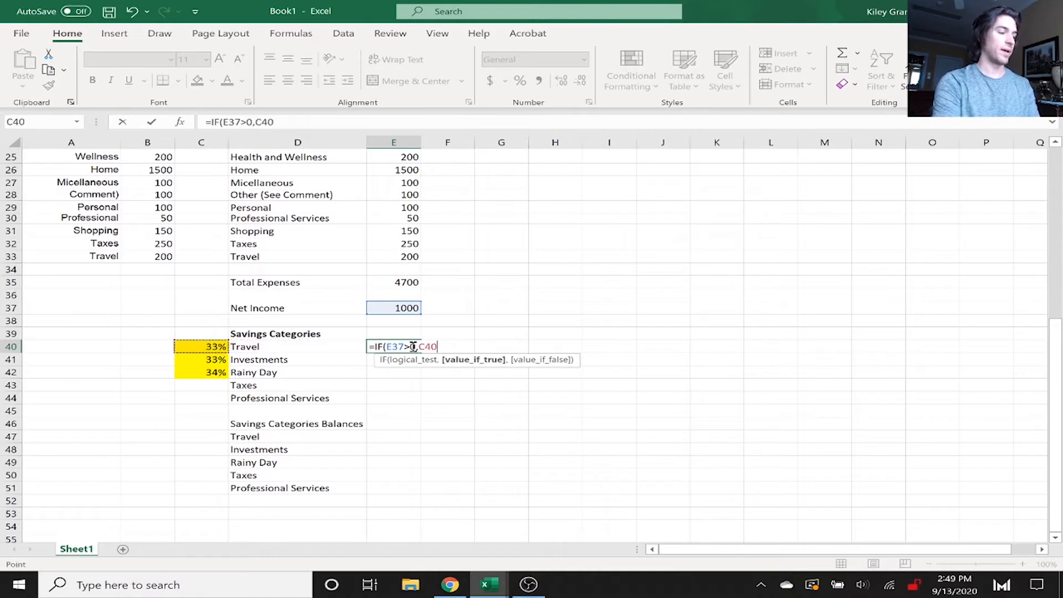
{"action": "type", "text": "*"}
{"action": "key", "text": "Up"}
{"action": "key", "text": "Up"}
{"action": "key", "text": "Up"}
{"action": "type", "text": ",0)"}
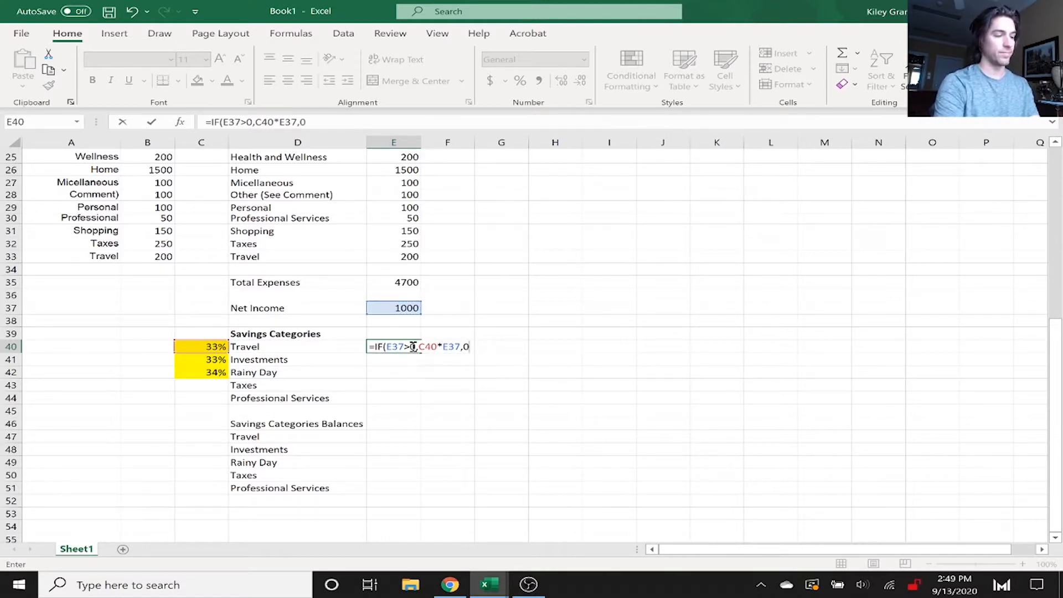
{"action": "key", "text": "Return"}
{"action": "left_click", "coordinate": [412, 346]}
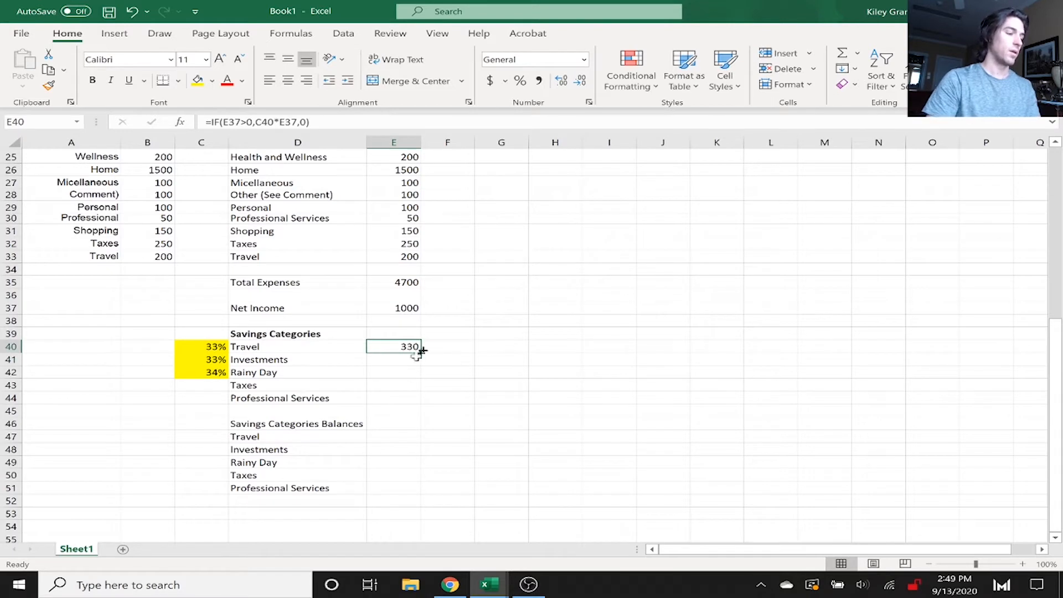
- Calculate the Investments savings in E41 as its share of positive net income with the formula =IF(E37>0,C41*E37,0)
{"action": "left_click", "coordinate": [400, 360]}
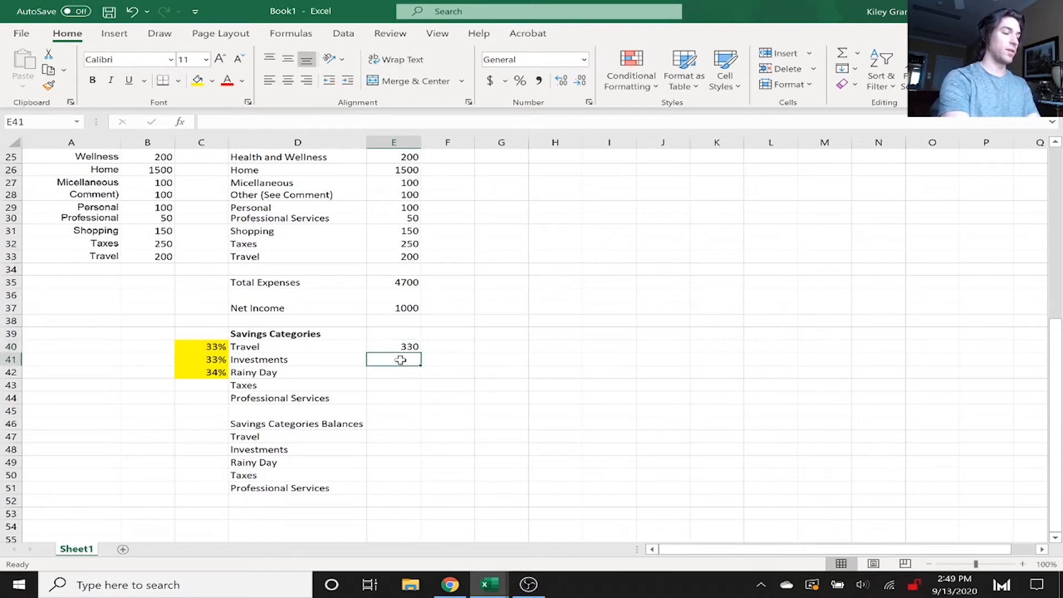
{"action": "type", "text": "=if"}
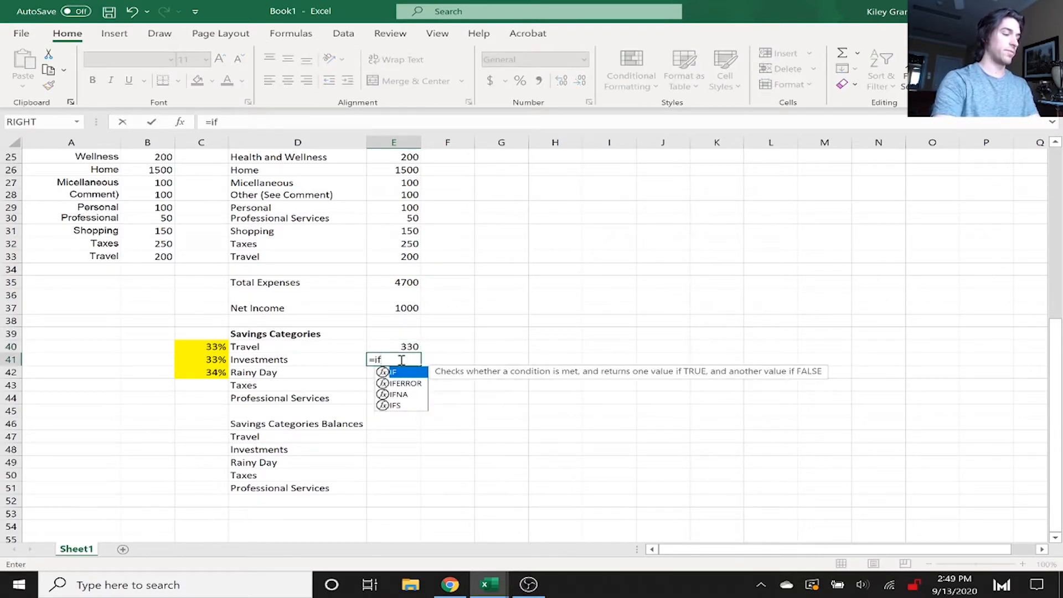
{"action": "key", "text": "Tab"}
{"action": "key", "text": "Up"}
{"action": "key", "text": "Up"}
{"action": "key", "text": "Up"}
{"action": "key", "text": "Up"}
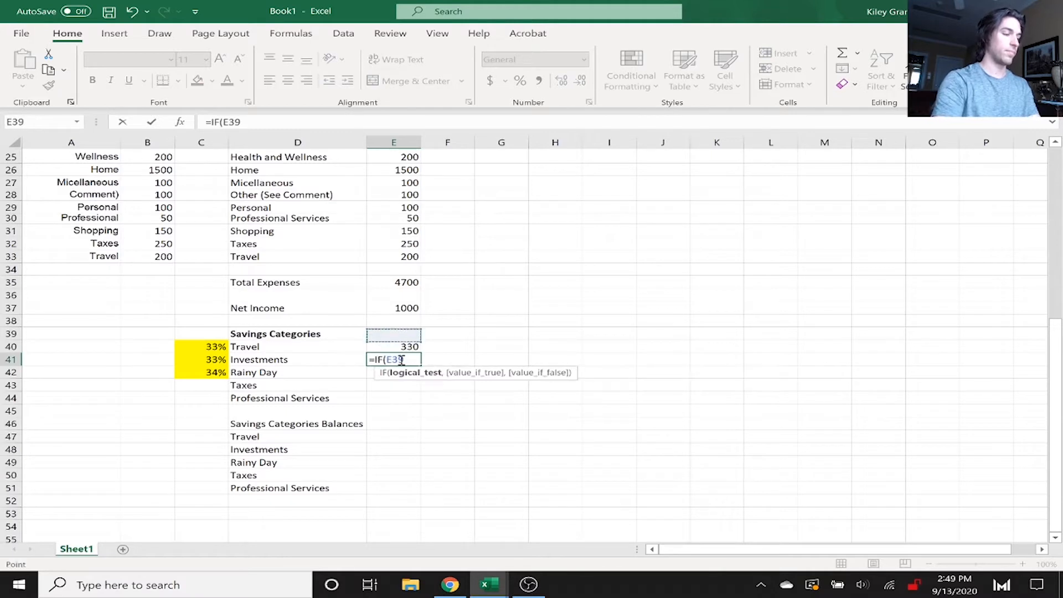
{"action": "type", "text": ">0"}
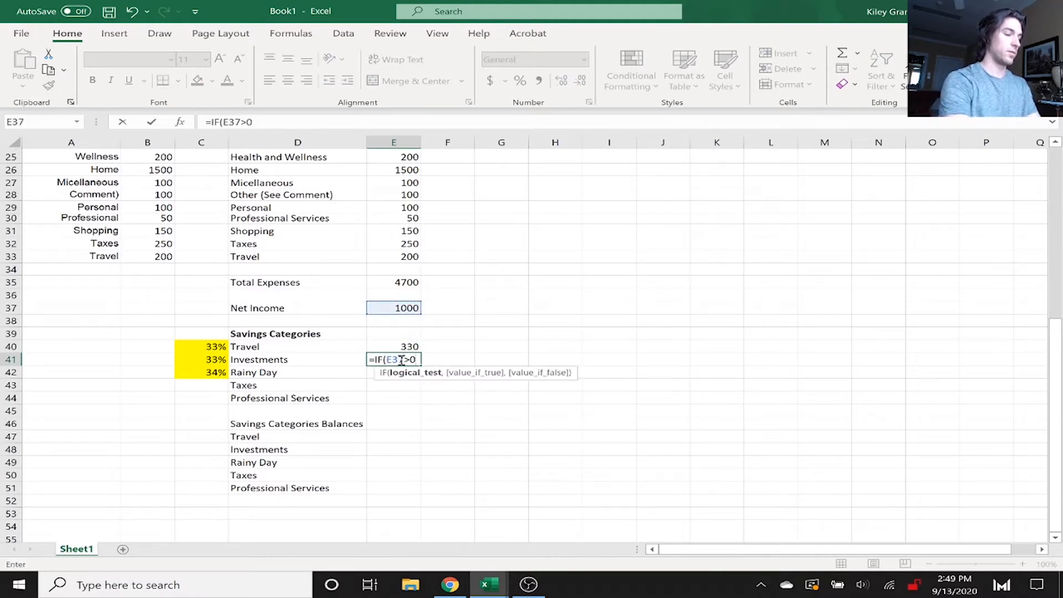
{"action": "type", "text": ","}
{"action": "key", "text": "Left"}
{"action": "key", "text": "Left"}
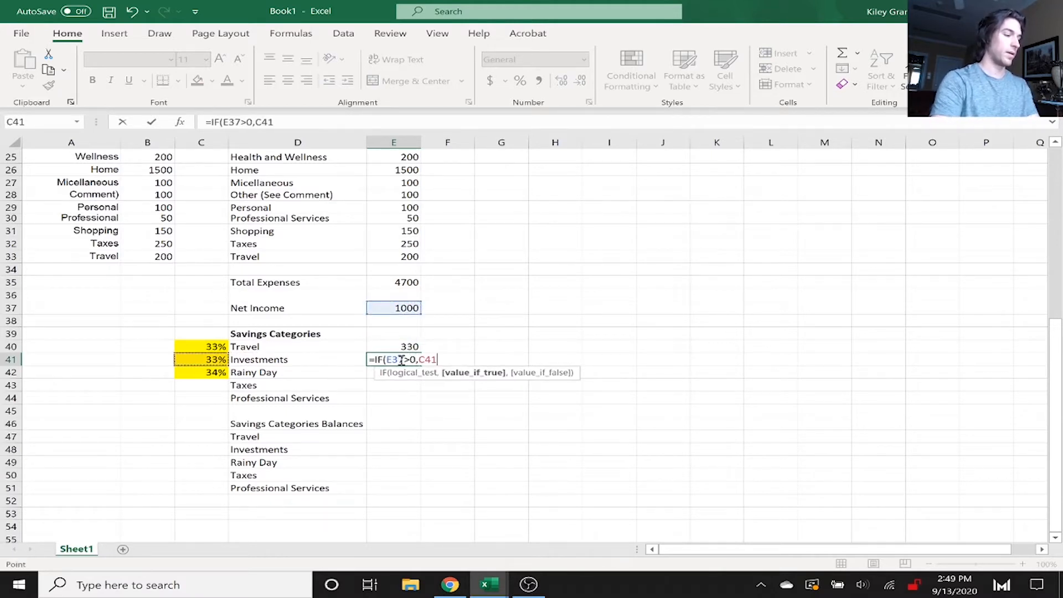
{"action": "type", "text": "*"}
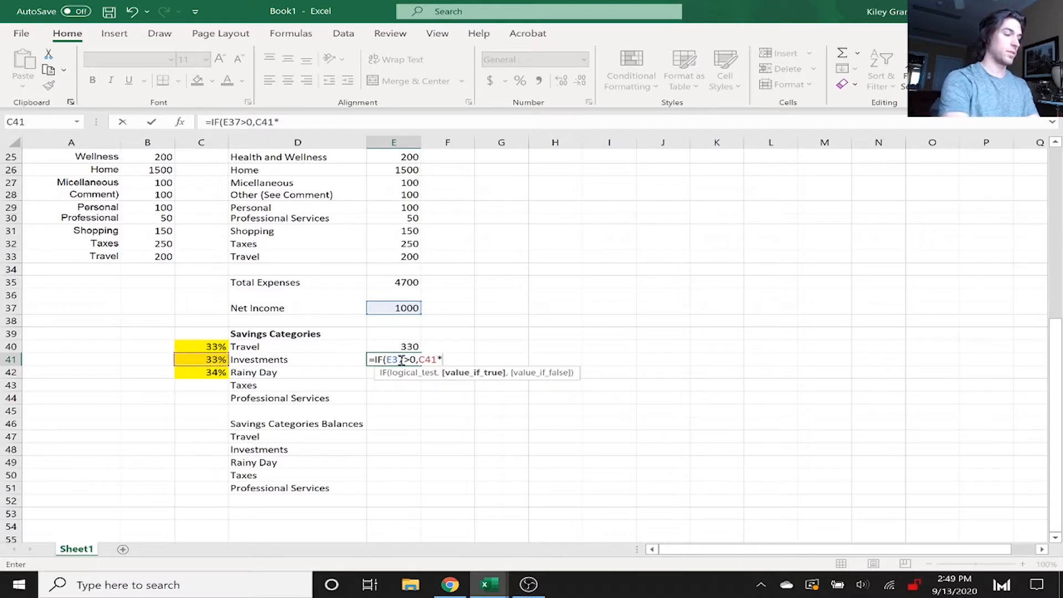
{"action": "key", "text": "Up"}
{"action": "key", "text": "Up"}
{"action": "key", "text": "Up"}
{"action": "key", "text": "Up"}
{"action": "type", "text": ",0"}
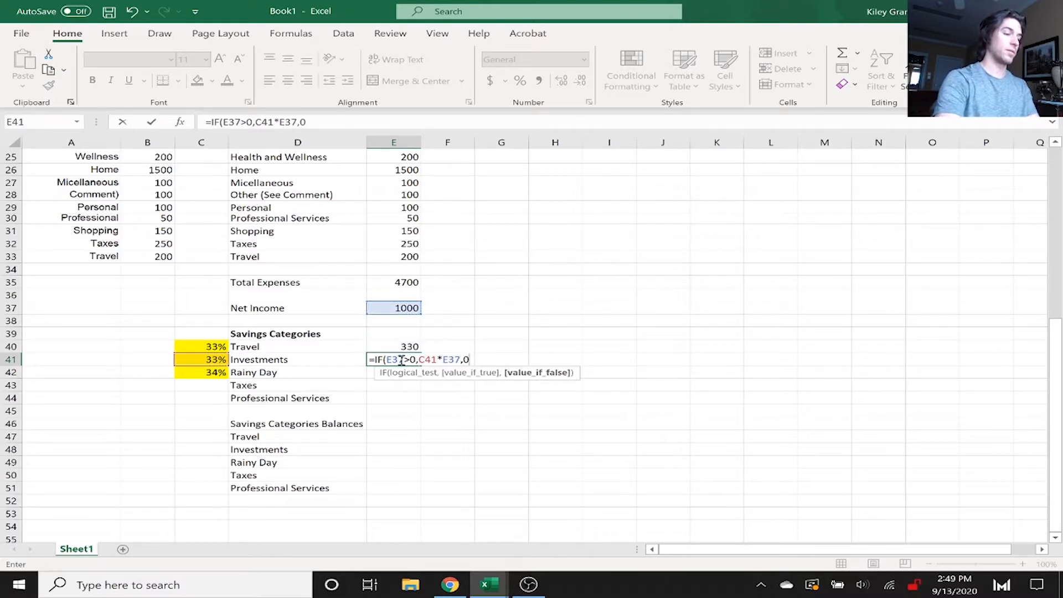
{"action": "key", "text": "Return"}
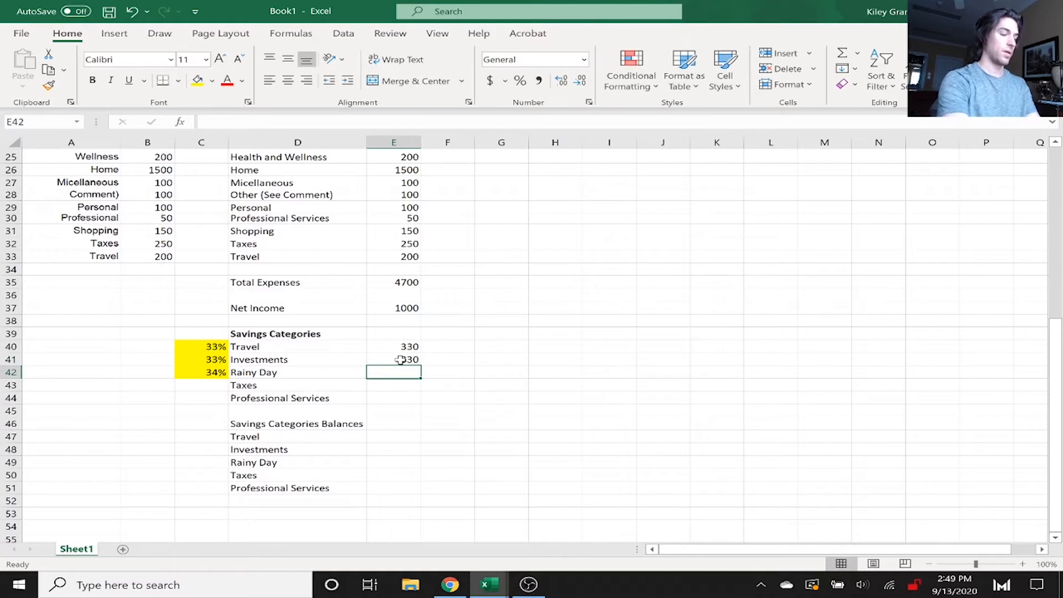
- Calculate the Rainy Day savings in E42 with the formula =IF(E37>0,C42*E37,0)
{"action": "type", "text": "=if"}
{"action": "key", "text": "Tab"}
{"action": "key", "text": "Up"}
{"action": "key", "text": "Up"}
{"action": "key", "text": "Up"}
{"action": "key", "text": "Up"}
{"action": "key", "text": "Up"}
{"action": "type", "text": ">0"}
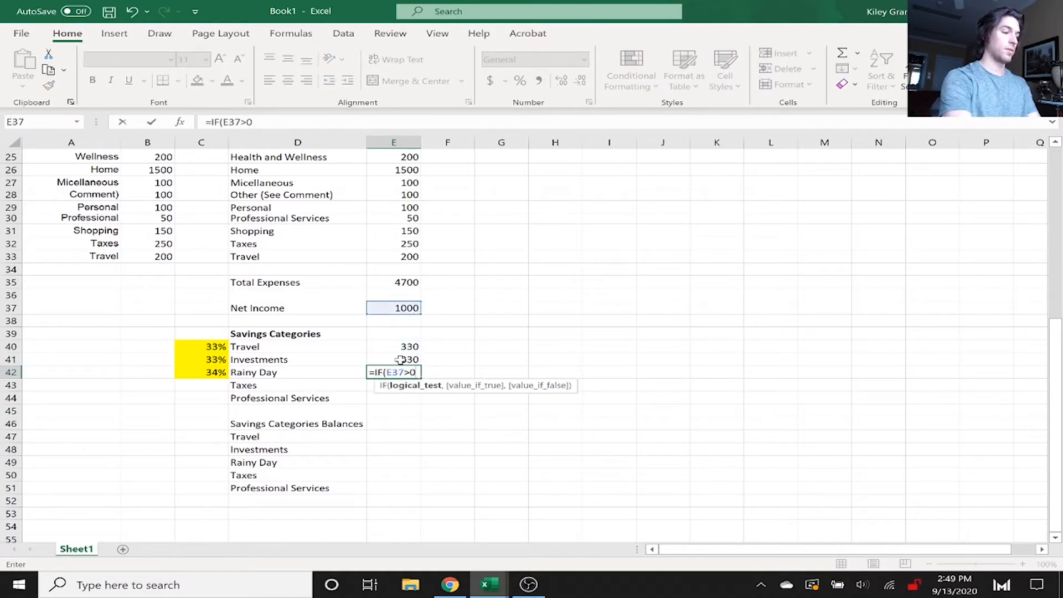
{"action": "type", "text": ","}
{"action": "key", "text": "Left"}
{"action": "key", "text": "Left"}
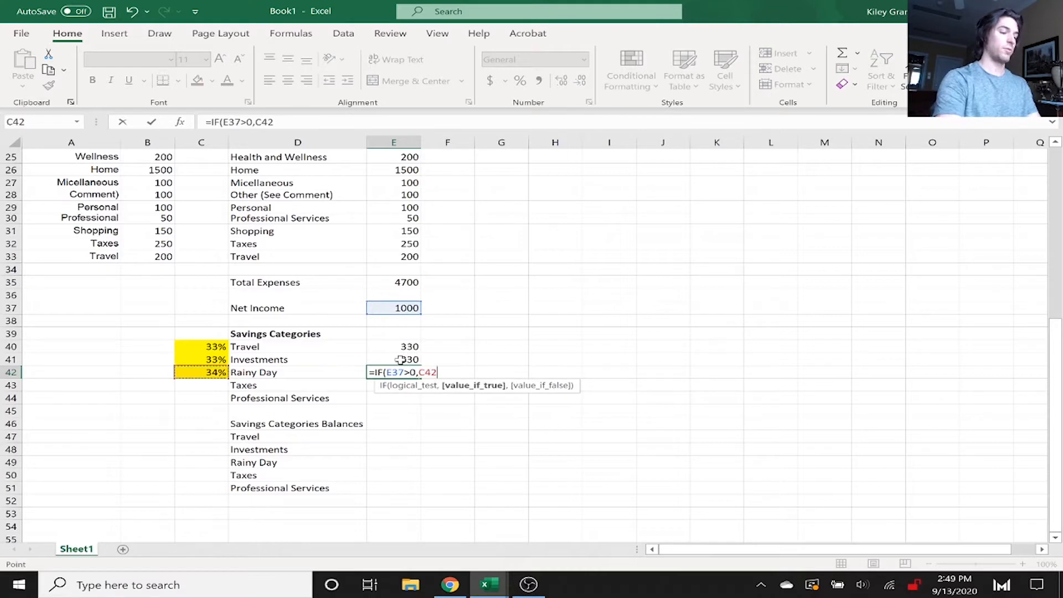
{"action": "type", "text": "*"}
{"action": "key", "text": "Up"}
{"action": "key", "text": "Up"}
{"action": "key", "text": "Up"}
{"action": "key", "text": "Up"}
{"action": "key", "text": "Up"}
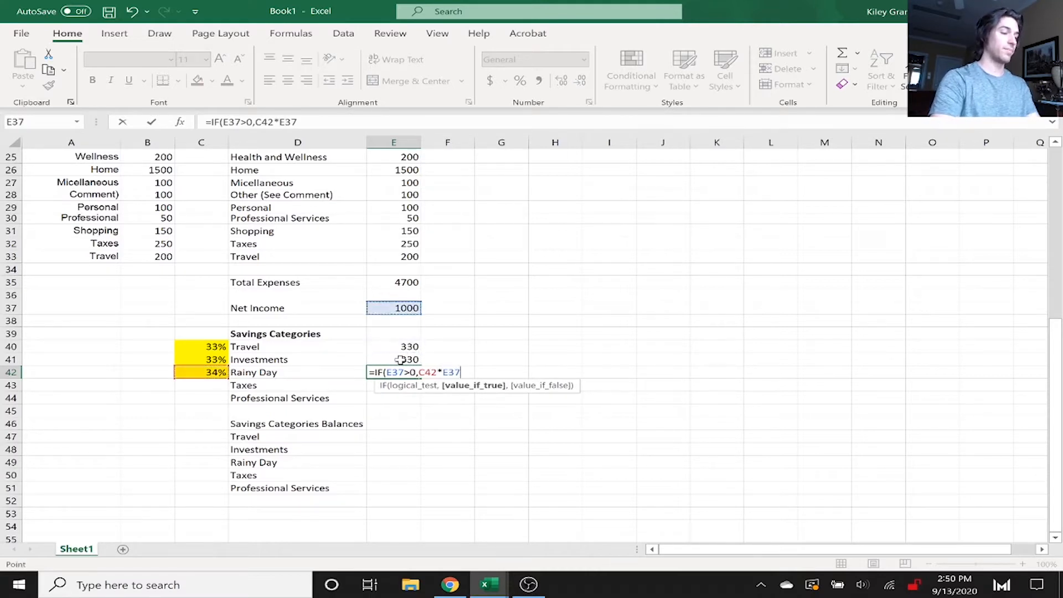
{"action": "type", "text": ",0"}
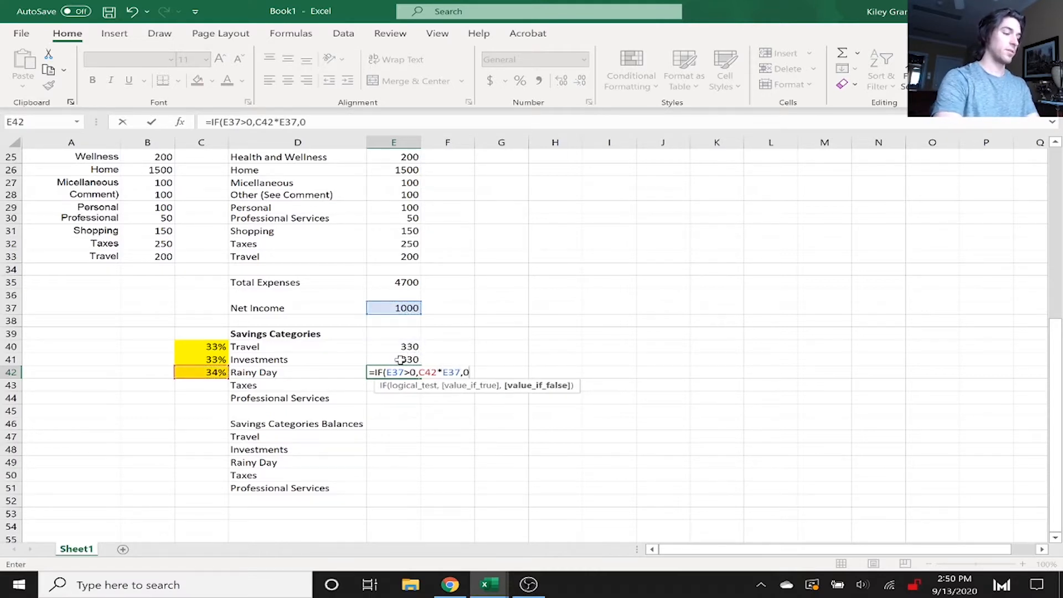
{"action": "key", "text": "Return"}
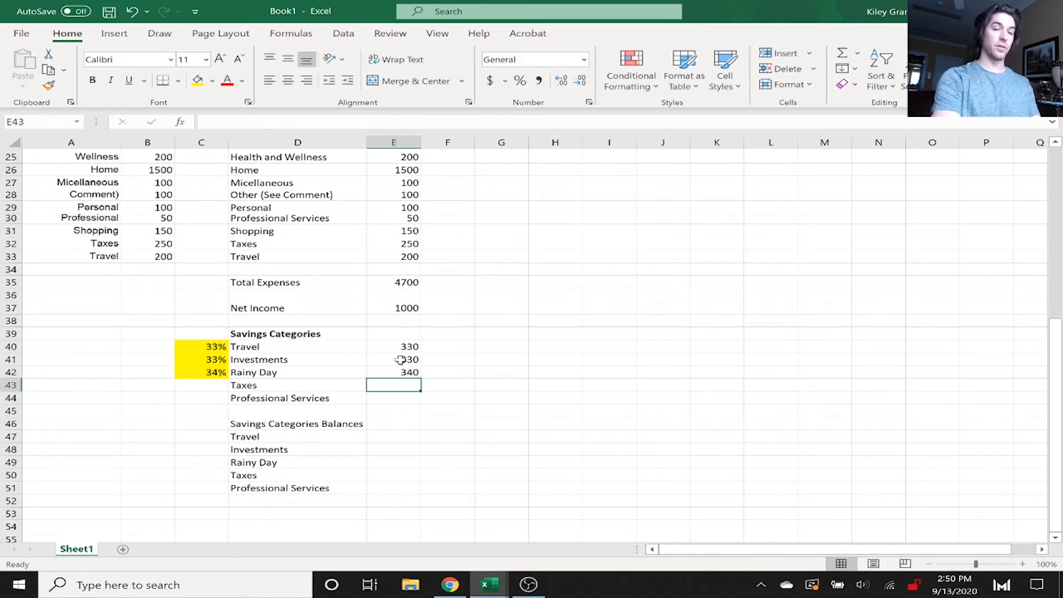
- Link the Taxes savings in E43 to the Taxes expense with the formula =E32
{"action": "type", "text": "="}
{"action": "key", "text": "Up"}
{"action": "key", "text": "Up"}
{"action": "key", "text": "Up"}
{"action": "key", "text": "Up"}
{"action": "key", "text": "Up"}
{"action": "key", "text": "Up"}
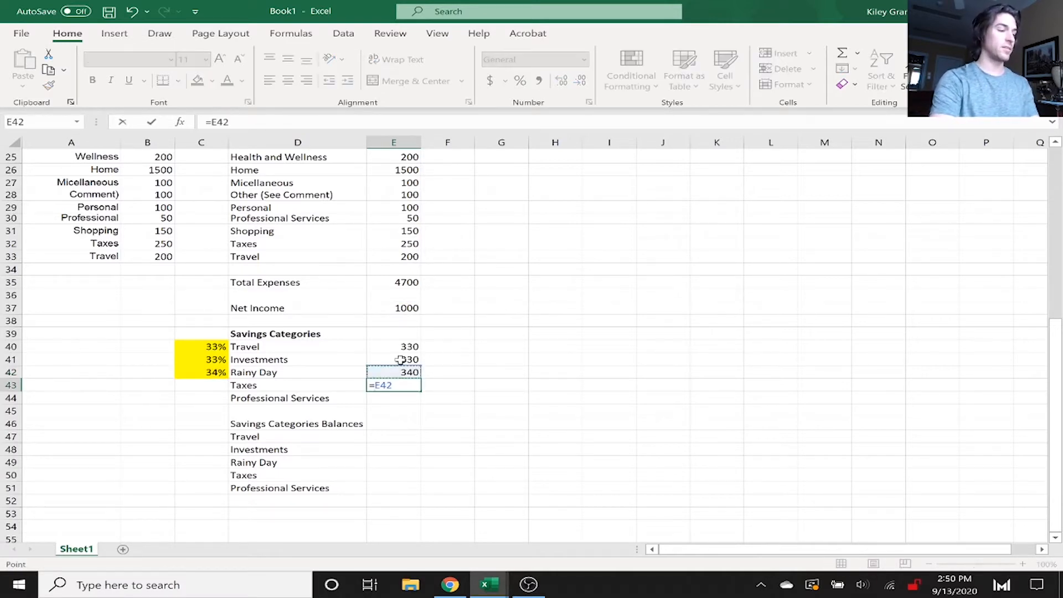
{"action": "key", "text": "Up"}
{"action": "key", "text": "Up"}
{"action": "key", "text": "Up"}
{"action": "key", "text": "Up"}
{"action": "key", "text": "Up"}
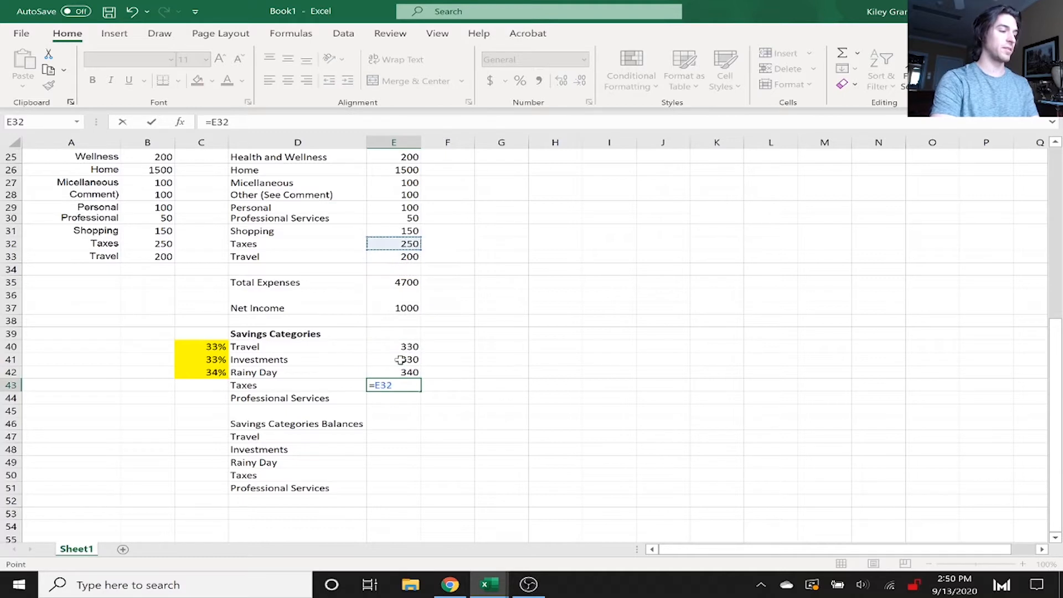
{"action": "key", "text": "Return"}
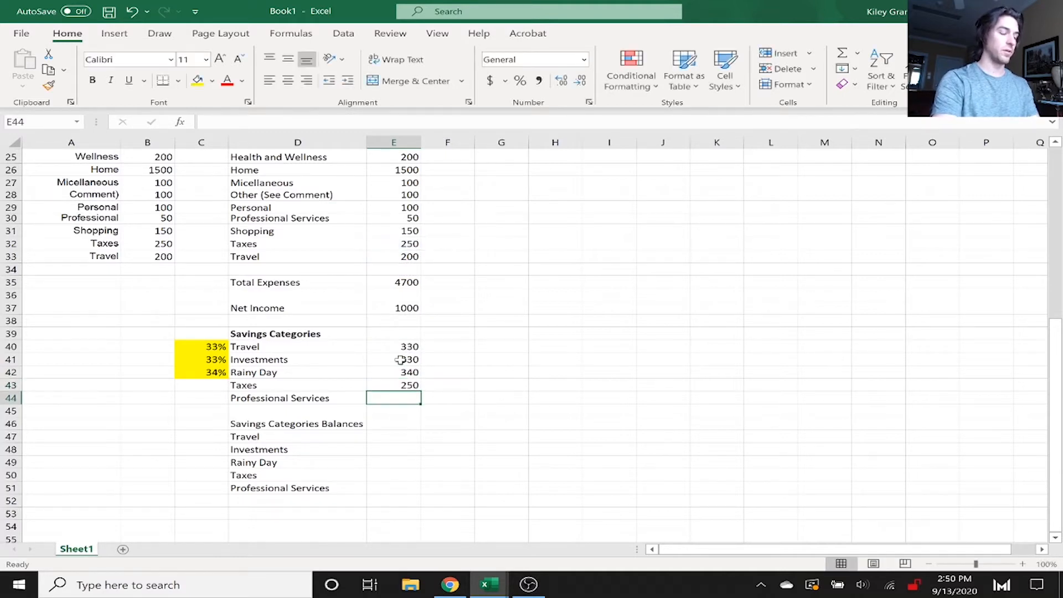
- Link the Professional Services savings in E44 to the Professional Services expense in E30
{"action": "type", "text": "="}
{"action": "key", "text": "Up"}
{"action": "key", "text": "Up"}
{"action": "key", "text": "Up"}
{"action": "key", "text": "Up"}
{"action": "key", "text": "Up"}
{"action": "key", "text": "Up"}
{"action": "key", "text": "Up"}
{"action": "key", "text": "Up"}
{"action": "key", "text": "Up"}
{"action": "key", "text": "Up"}
{"action": "key", "text": "Up"}
{"action": "key", "text": "Up"}
{"action": "key", "text": "Up"}
{"action": "key", "text": "Up"}
{"action": "key", "text": "Up"}
{"action": "key", "text": "Up"}
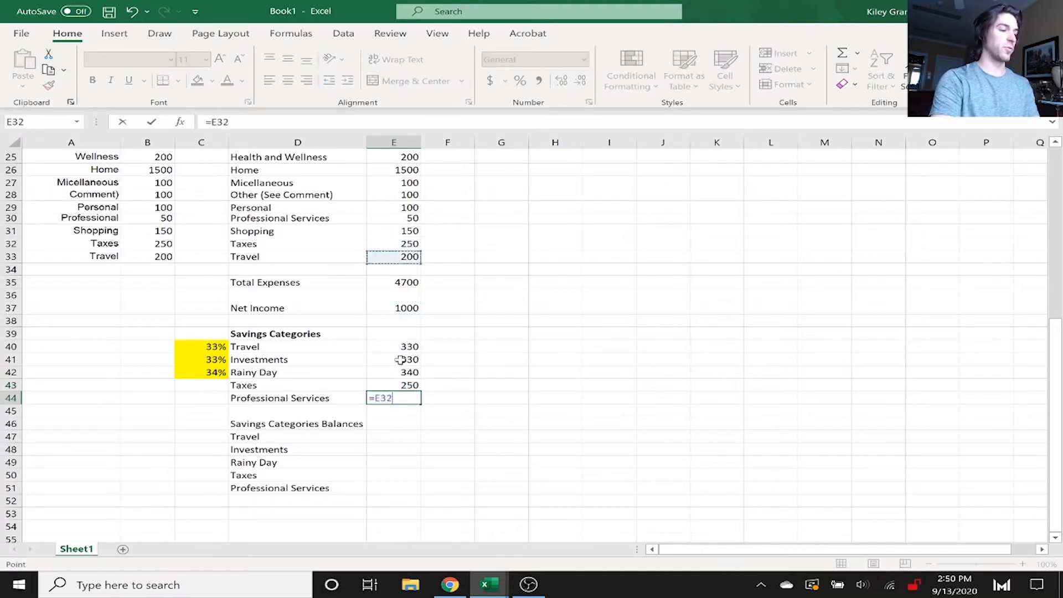
{"action": "key", "text": "Down"}
{"action": "key", "text": "Down"}
{"action": "key", "text": "Return"}
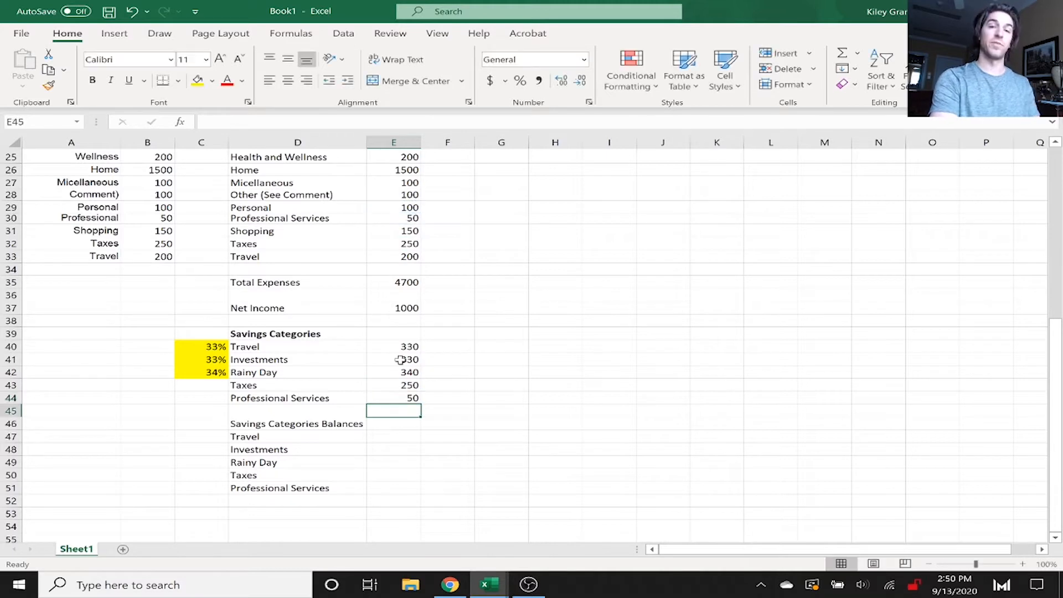
- Move the Savings Categories Balances heading and its category labels from D46:D51 down two rows to start at D48
{"action": "key", "text": "Left"}
{"action": "key", "text": "Down"}
{"action": "key", "text": "shift+Down"}
{"action": "key", "text": "shift+Down"}
{"action": "key", "text": "shift+Down"}
{"action": "key", "text": "shift+Down"}
{"action": "key", "text": "shift+Down"}
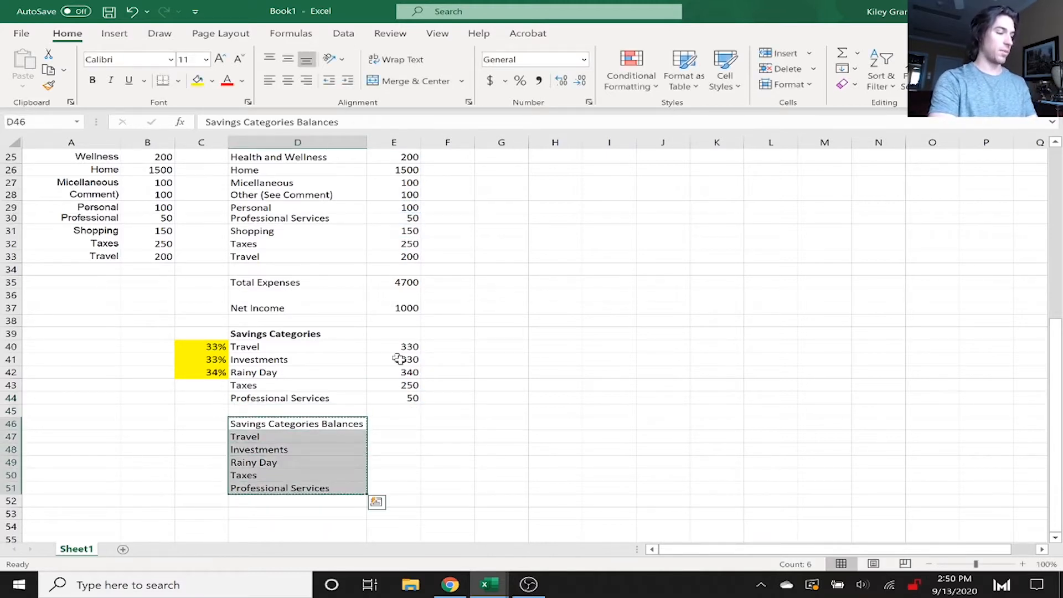
{"action": "key", "text": "ctrl+x"}
{"action": "key", "text": "Down"}
{"action": "key", "text": "Down"}
{"action": "key", "text": "Up"}
{"action": "key", "text": "Down"}
{"action": "key", "text": "ctrl+v"}
- Enter the label Total Saved in D45, directly below the Professional Services savings category
{"action": "key", "text": "Up"}
{"action": "key", "text": "Up"}
{"action": "key", "text": "Up"}
{"action": "type", "text": "Total "}
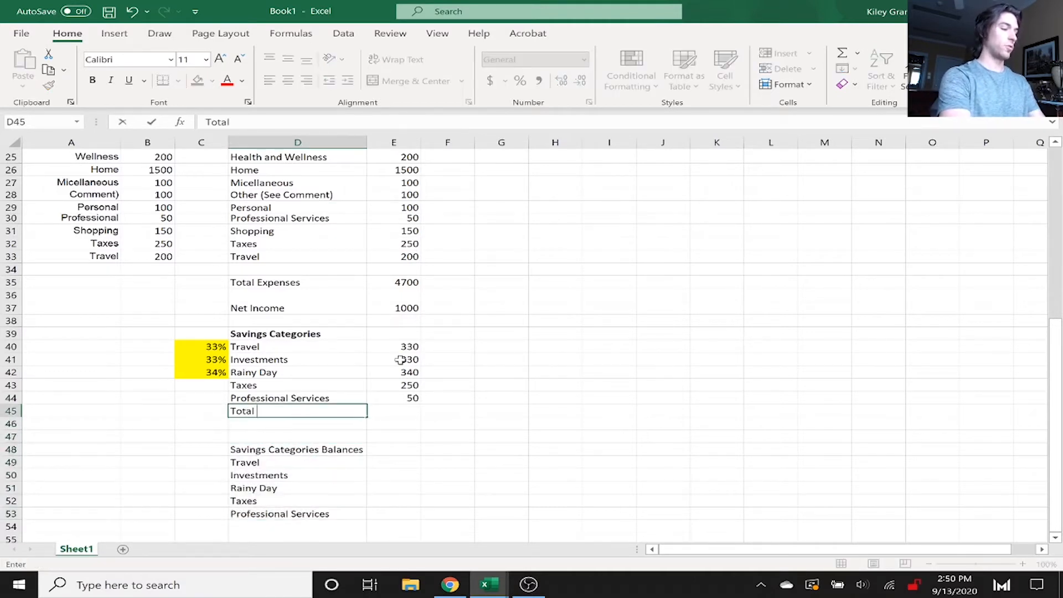
{"action": "type", "text": "Saved"}
{"action": "key", "text": "Return"}
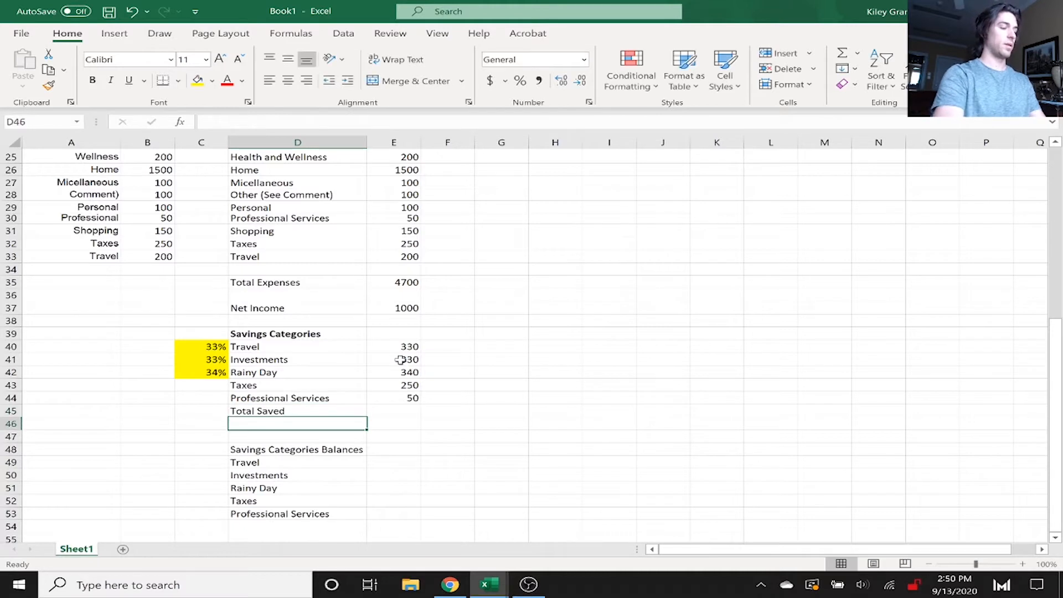
- Total the savings category amounts in E45 by summing E40:E44
{"action": "key", "text": "Up"}
{"action": "key", "text": "Right"}
{"action": "type", "text": "=sum"}
{"action": "key", "text": "Tab"}
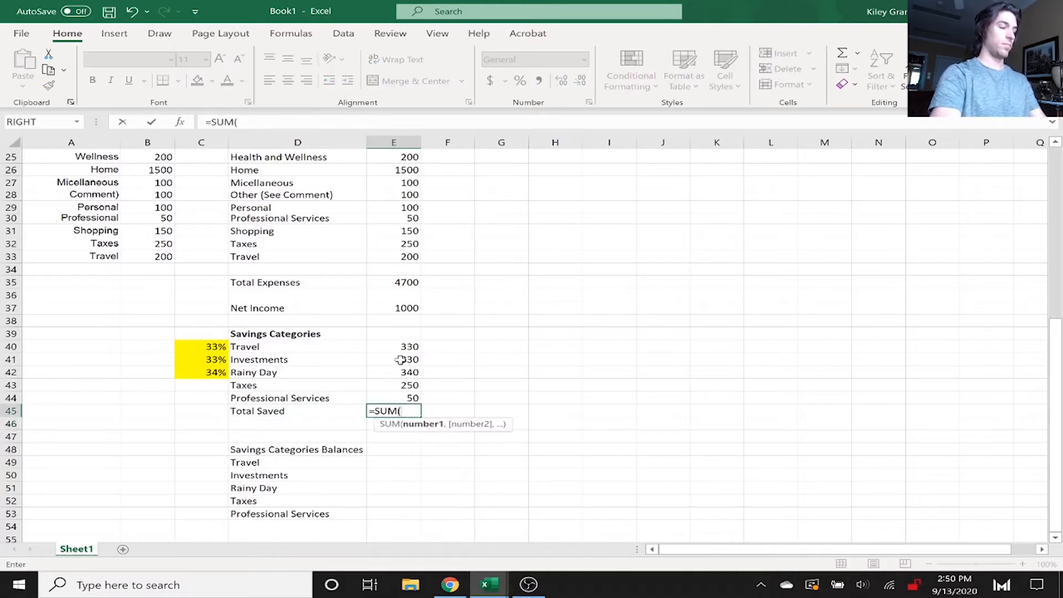
{"action": "key", "text": "Up"}
{"action": "key", "text": "shift+Up"}
{"action": "key", "text": "shift+Up"}
{"action": "key", "text": "shift+Up"}
{"action": "key", "text": "shift+Up"}
{"action": "key", "text": "Return"}
- Make the Savings Categories Balances heading in D48 bold
{"action": "key", "text": "Down"}
{"action": "key", "text": "Down"}
{"action": "key", "text": "Left"}
{"action": "key", "text": "ctrl+b"}
{"action": "key", "text": "Down"}
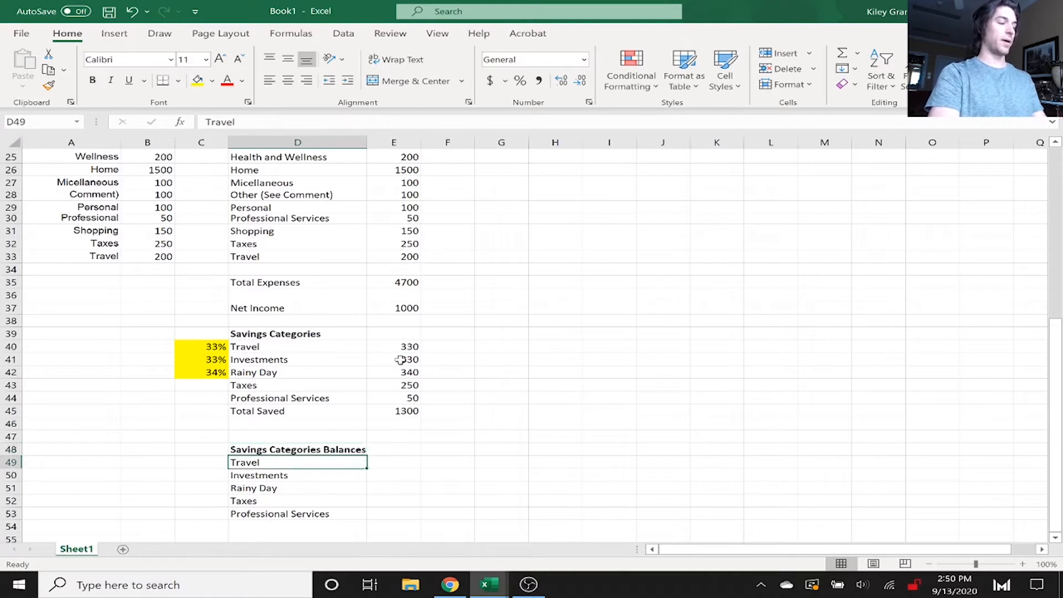
- Link the Travel balance in E49 to the Travel savings amount in E40
{"action": "key", "text": "Right"}
{"action": "type", "text": "="}
{"action": "key", "text": "Up"}
{"action": "key", "text": "Up"}
{"action": "key", "text": "Up"}
{"action": "key", "text": "Up"}
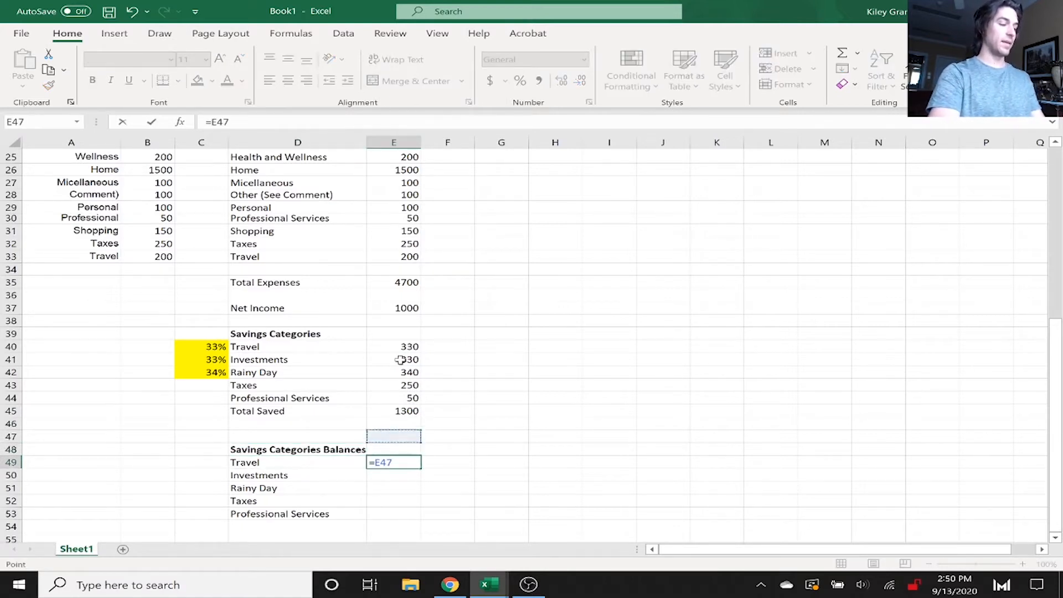
{"action": "key", "text": "Up"}
{"action": "key", "text": "Up"}
{"action": "key", "text": "Up"}
{"action": "key", "text": "Up"}
{"action": "key", "text": "Up"}
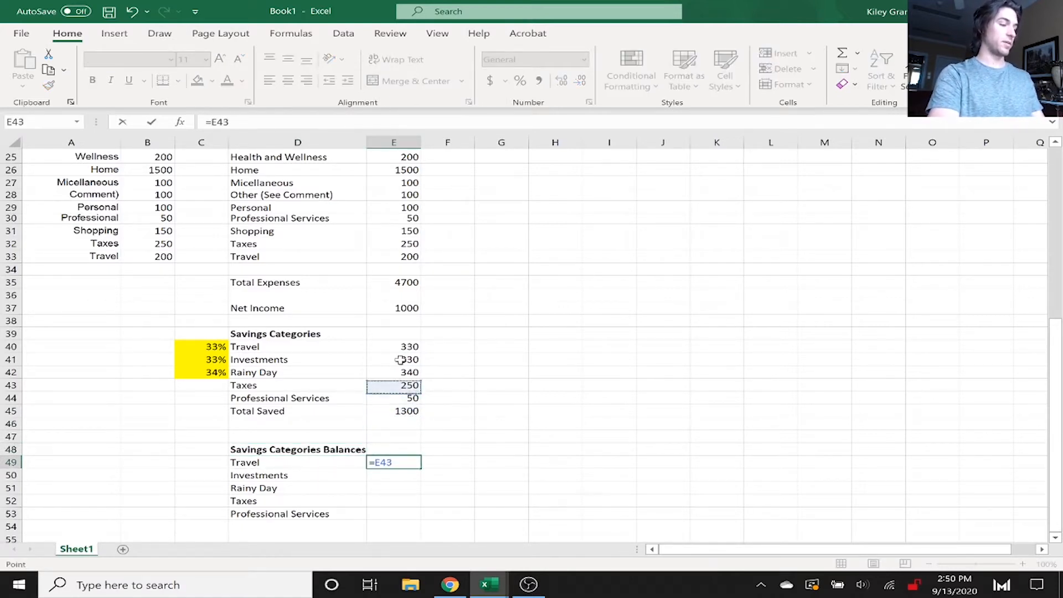
{"action": "key", "text": "Return"}
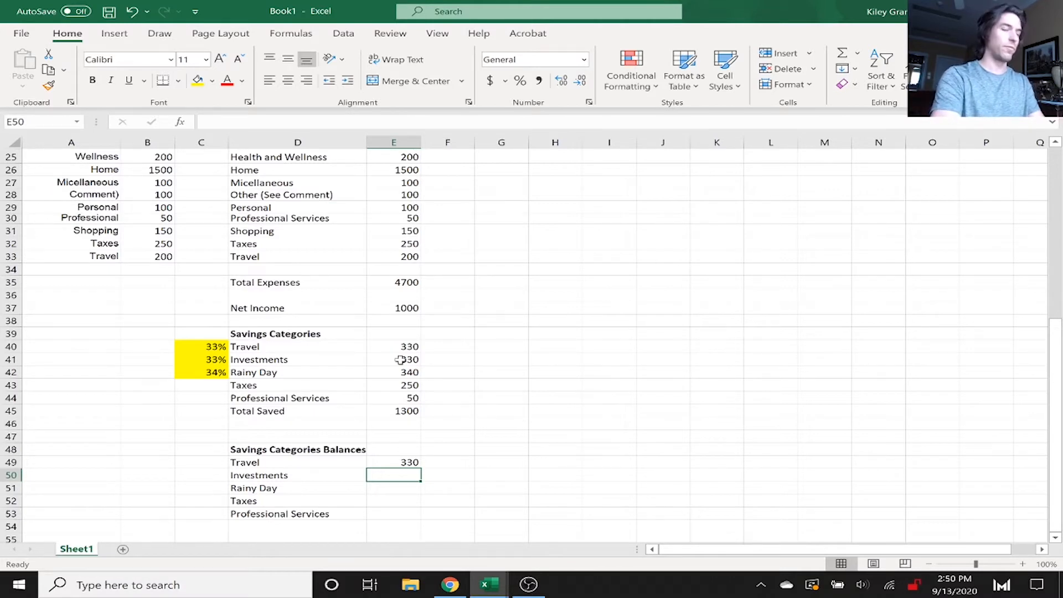
- Link the Investments balance in E50 to its savings amount with the formula =E41
{"action": "type", "text": "="}
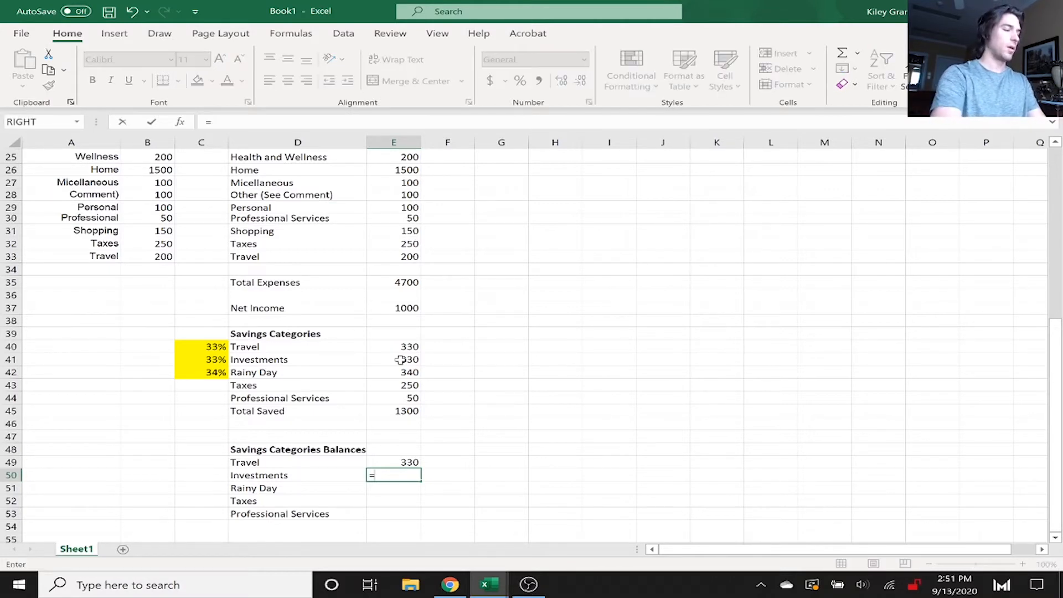
{"action": "key", "text": "Up"}
{"action": "key", "text": "Up"}
{"action": "key", "text": "Up"}
{"action": "key", "text": "Up"}
{"action": "key", "text": "Up"}
{"action": "key", "text": "Up"}
{"action": "left_click", "coordinate": [400, 360]}
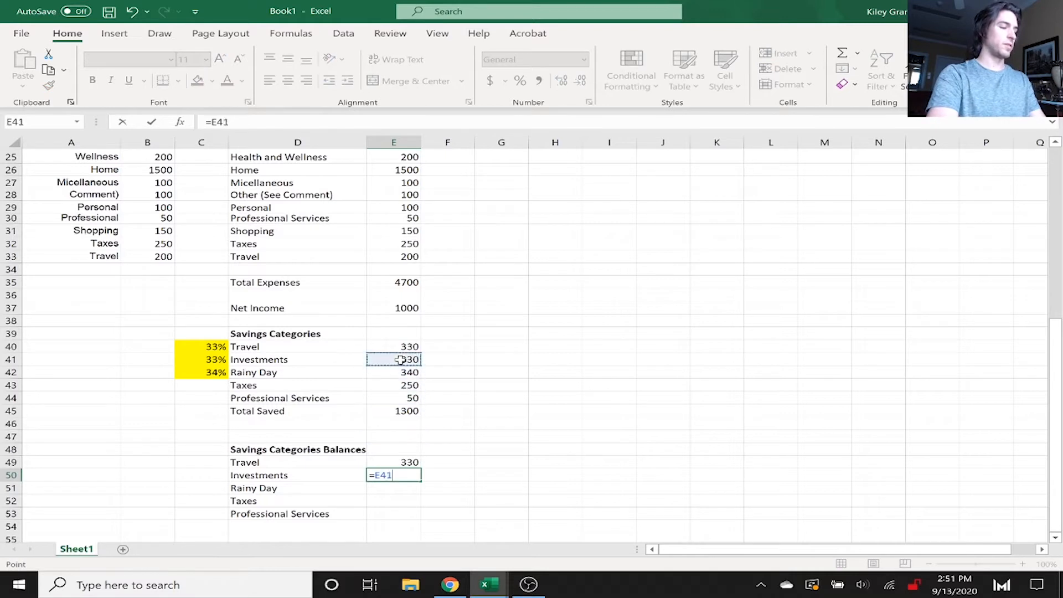
{"action": "key", "text": "Return"}
- Copy the Investments balance formula from E50 to the Rainy Day, Taxes and Professional Services balances in E51:E53
{"action": "key", "text": "Up"}
{"action": "key", "text": "ctrl+c"}
{"action": "key", "text": "Down"}
{"action": "key", "text": "ctrl+v"}
{"action": "key", "text": "Down"}
{"action": "key", "text": "ctrl+v"}
{"action": "key", "text": "Down"}
{"action": "key", "text": "ctrl+v"}
{"action": "key", "text": "Down"}
{"action": "key", "text": "Right"}
{"action": "key", "text": "Escape"}
{"action": "key", "text": "Left"}
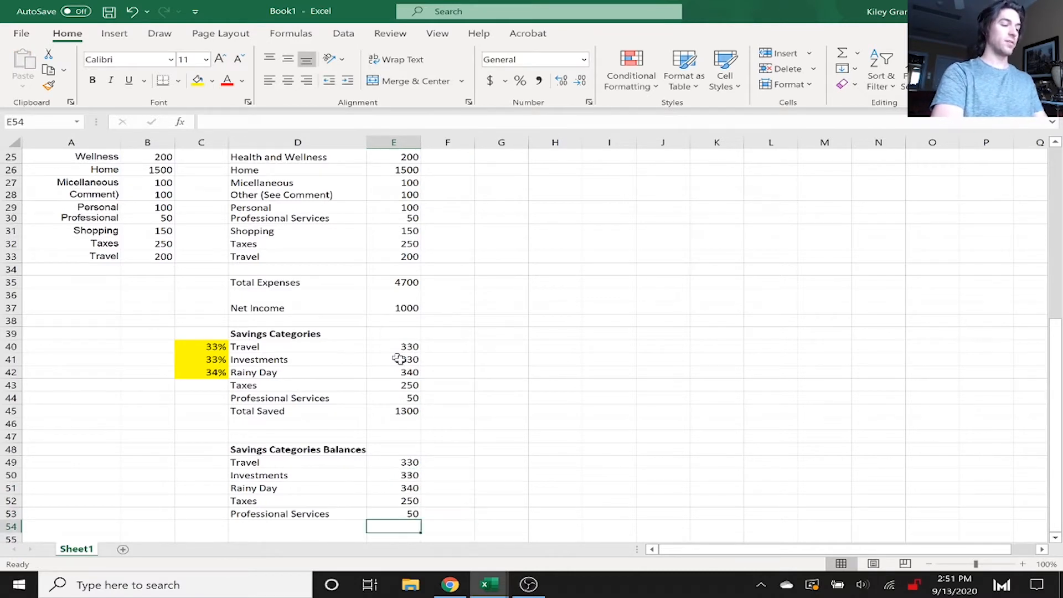
{"action": "key", "text": "Left"}
{"action": "key", "text": "Left"}
{"action": "key", "text": "Right"}
{"action": "type", "text": "="}
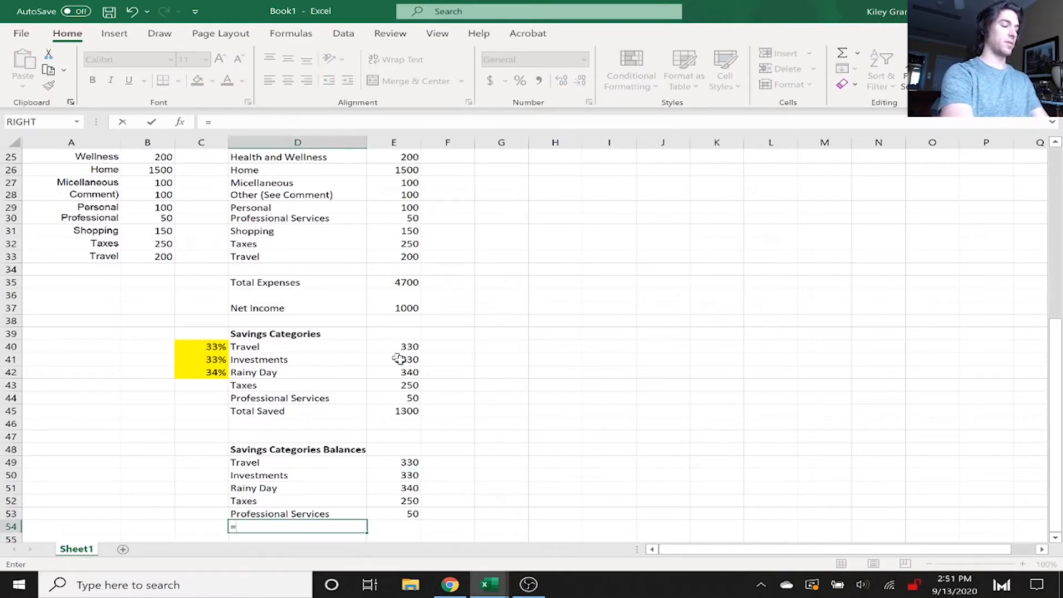
{"action": "type", "text": "t"}
{"action": "key", "text": "Escape"}
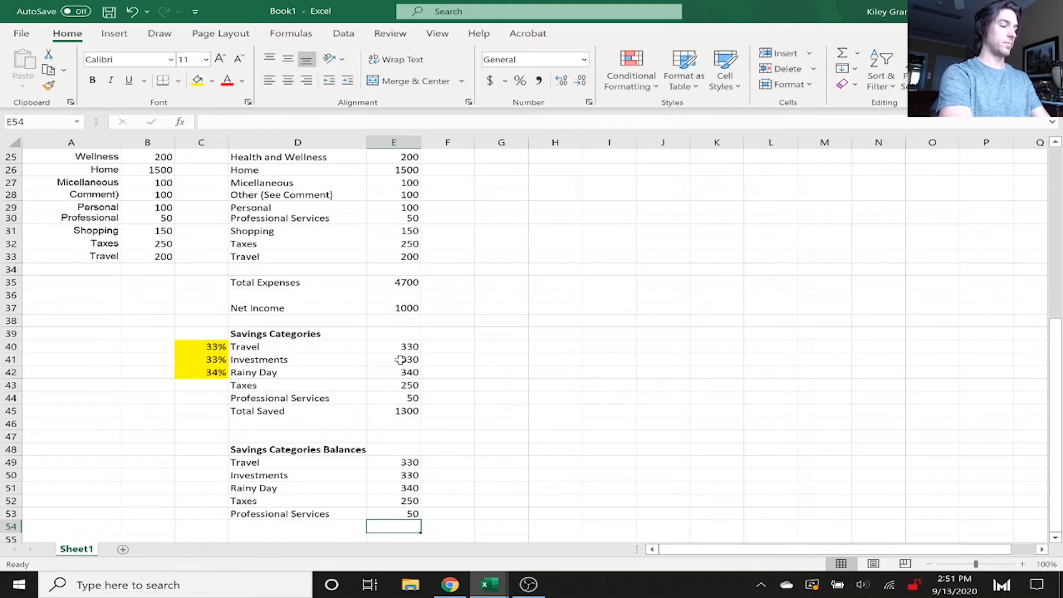
- Enter the label Total In Savings in D54, below the last balance category
{"action": "type", "text": "Total In"}
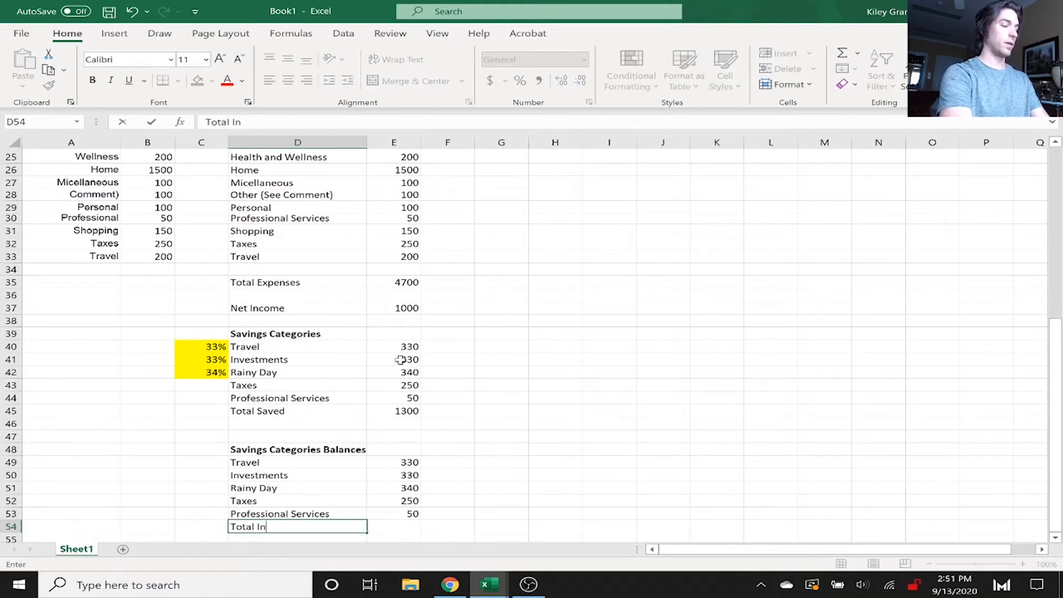
{"action": "type", "text": " Savings"}
{"action": "key", "text": "Tab"}
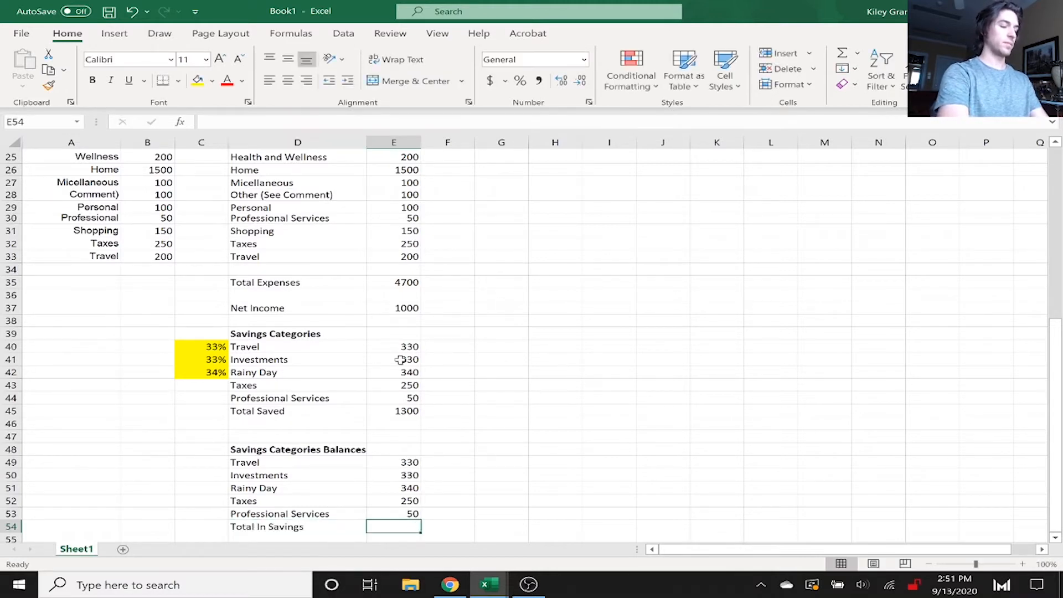
- Total the savings balances in E54 by summing E49:E53
{"action": "type", "text": "=SUM("}
{"action": "key", "text": "Up"}
{"action": "key", "text": "shift+Up"}
{"action": "key", "text": "shift+Up"}
{"action": "key", "text": "shift+Up"}
{"action": "key", "text": "shift+Up"}
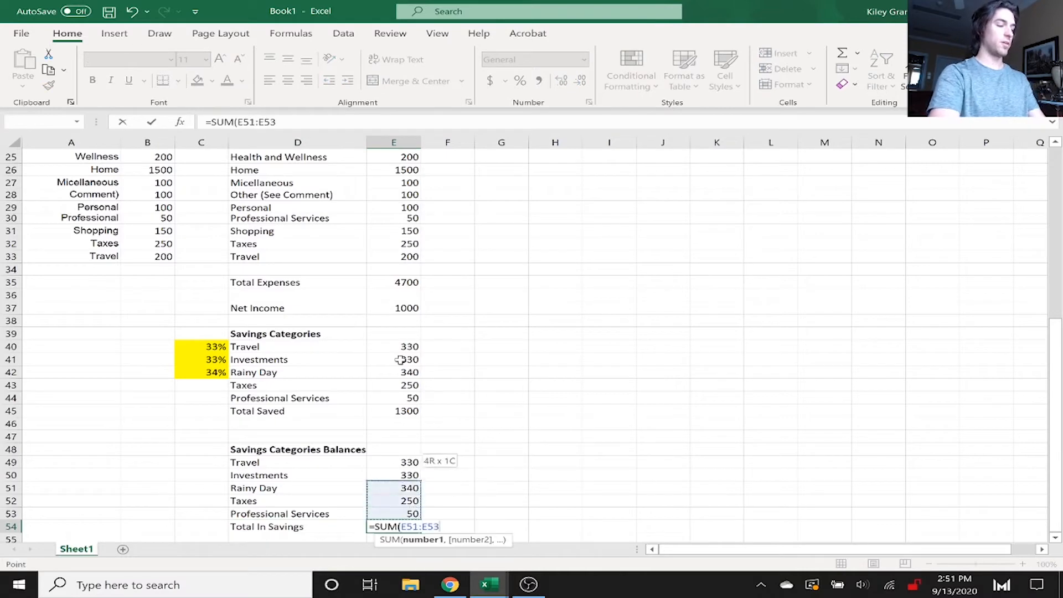
{"action": "key", "text": "Return"}
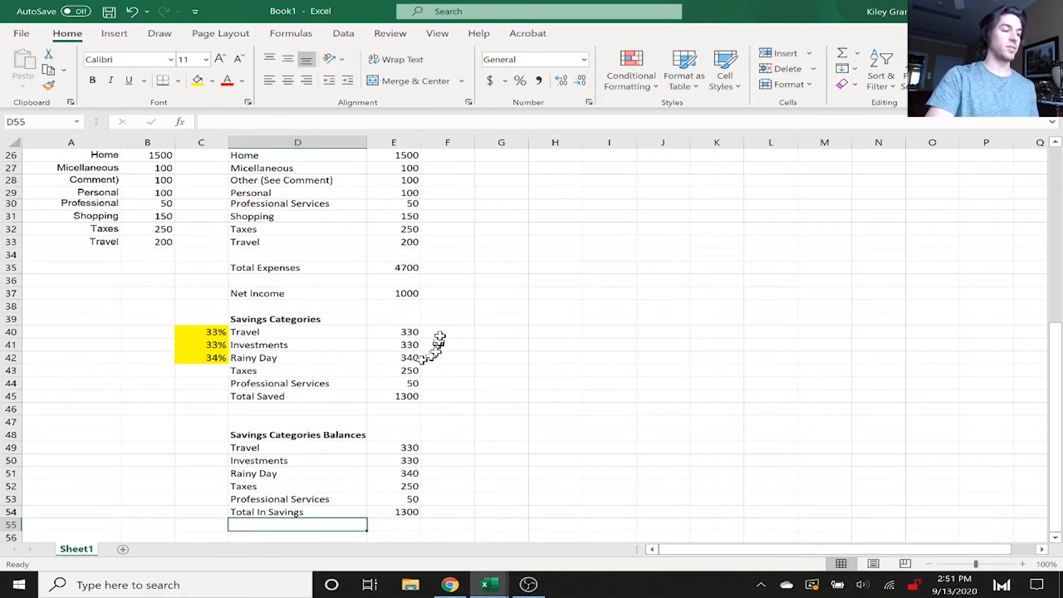
{"action": "left_click", "coordinate": [400, 293]}
{"action": "left_click", "coordinate": [394, 229]}
{"action": "left_click", "coordinate": [395, 204]}
{"action": "left_click", "coordinate": [615, 434]}
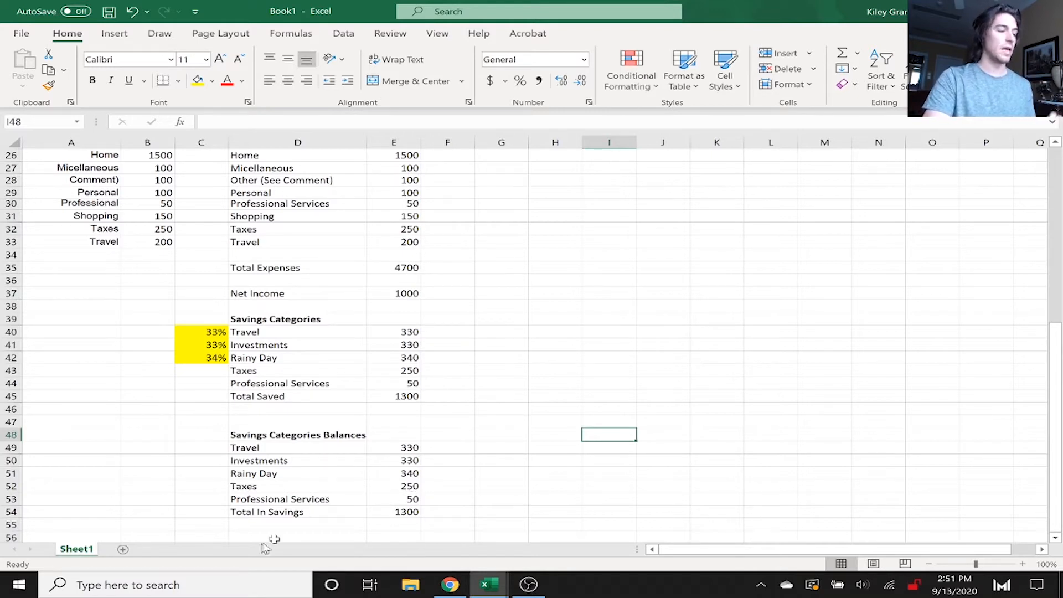
{"action": "left_click", "coordinate": [401, 512]}
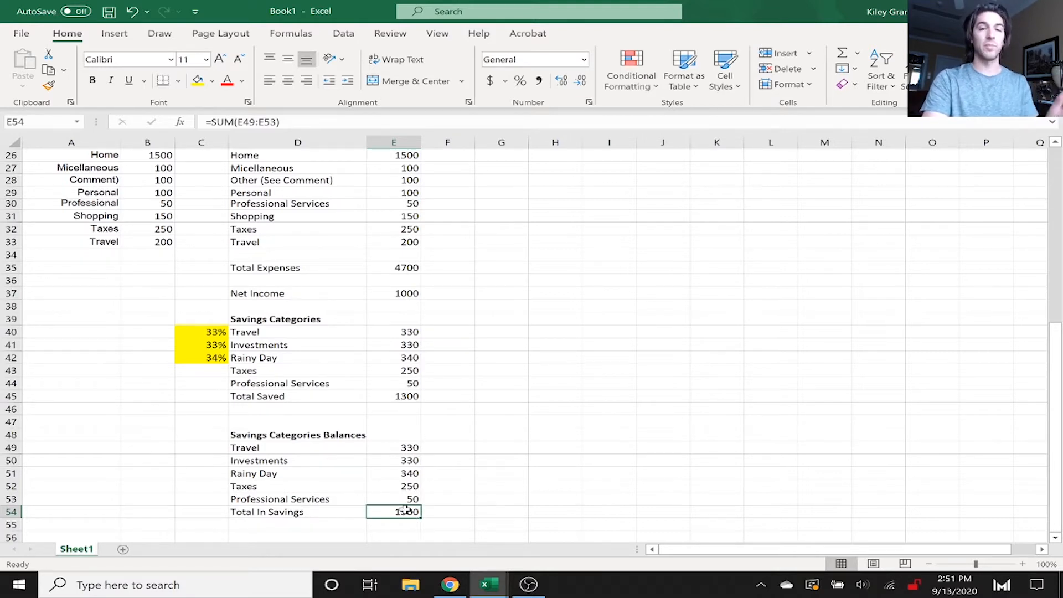
- Make the percentage reference absolute in the Travel savings formula in E40, giving =IF(E37>0,$C$40*E37,0)
{"action": "left_click", "coordinate": [376, 332]}
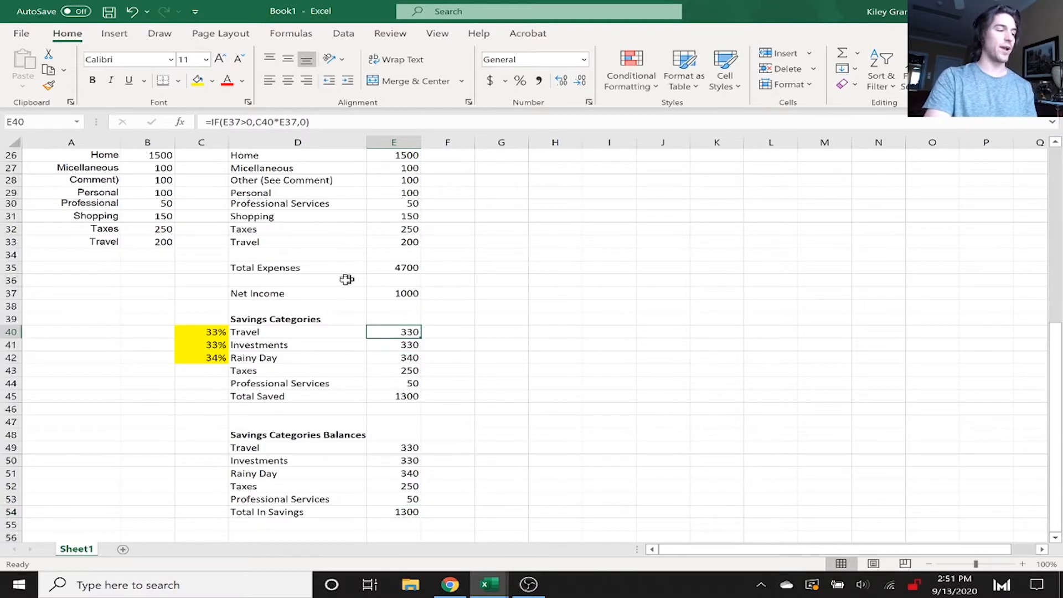
{"action": "left_click", "coordinate": [237, 122]}
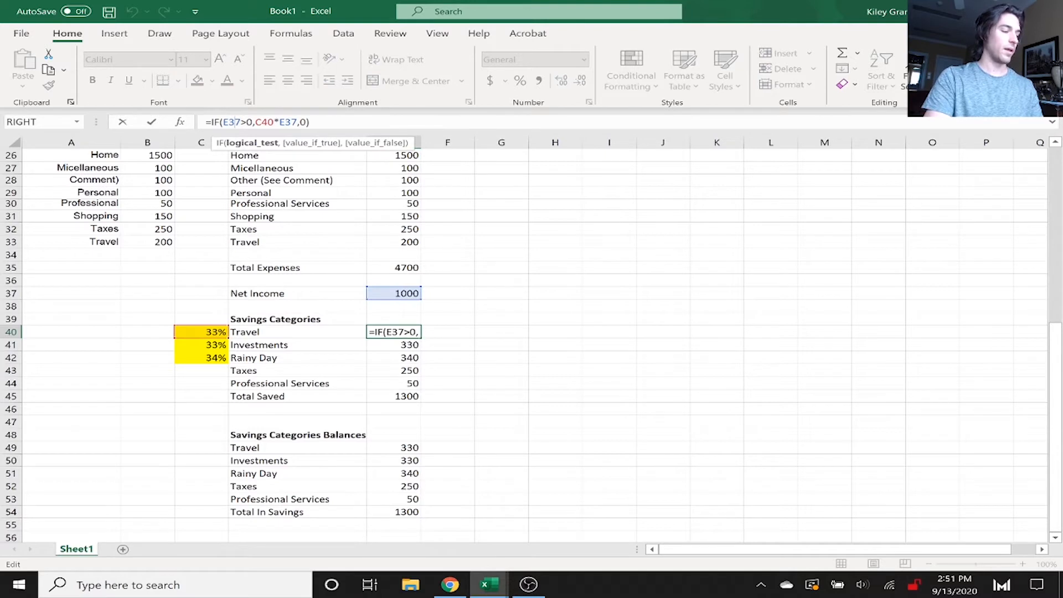
{"action": "left_click", "coordinate": [271, 122]}
{"action": "key", "text": "F4"}
{"action": "key", "text": "ctrl+Return"}
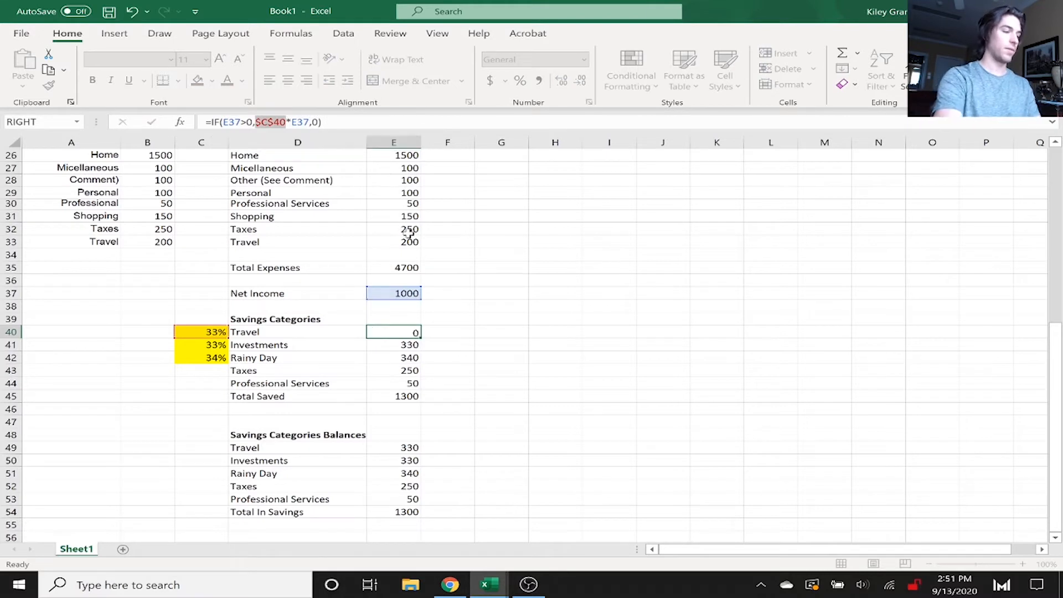
- Make the percentage references C41 and C42 absolute in the Investments and Rainy Day savings formulas in E41 and E42
{"action": "key", "text": "Down"}
{"action": "left_click", "coordinate": [259, 122]}
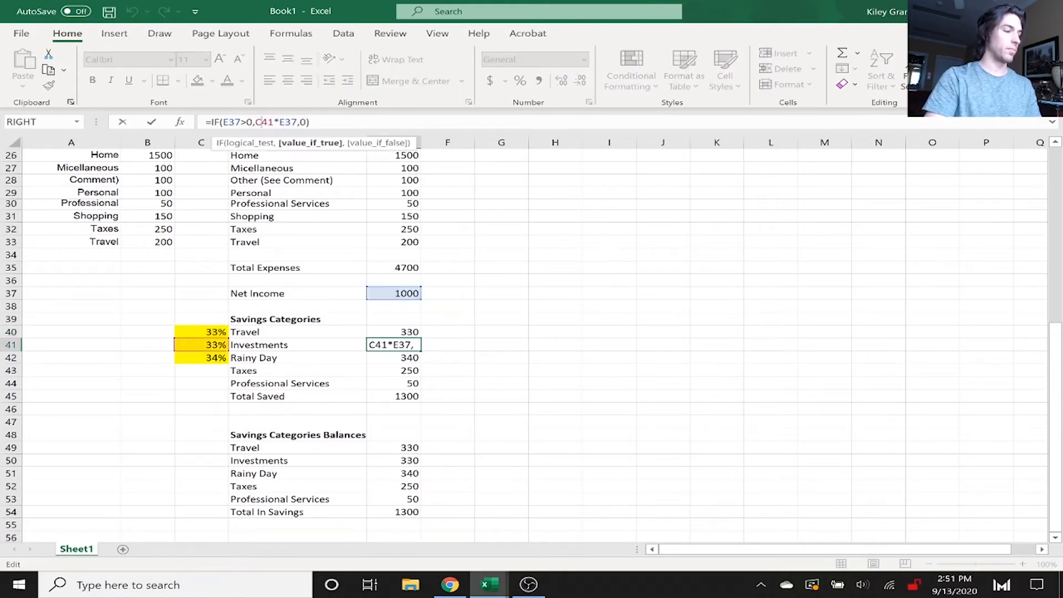
{"action": "key", "text": "F4"}
{"action": "key", "text": "Return"}
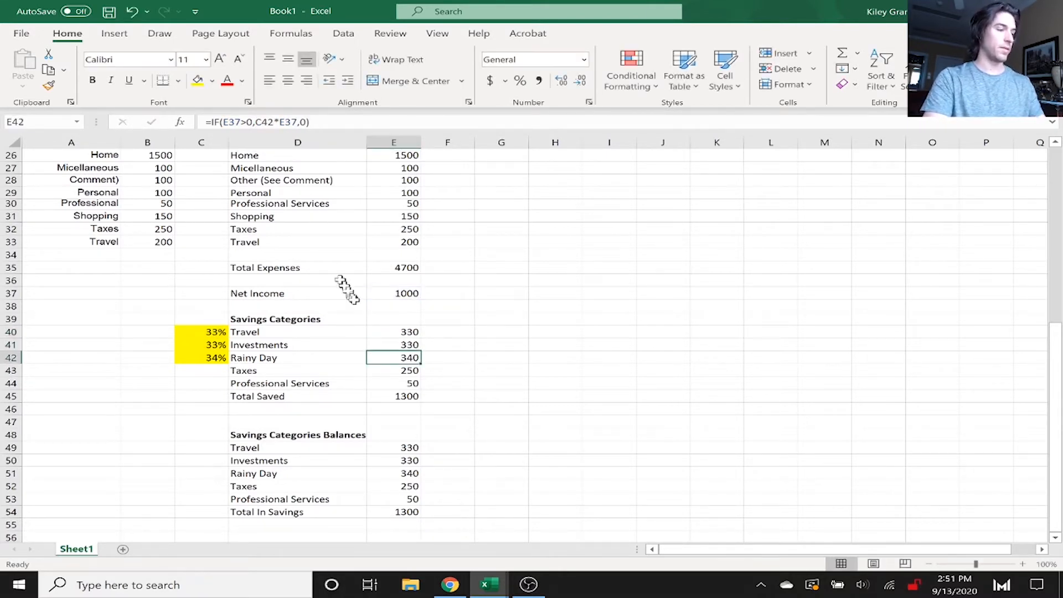
{"action": "left_click", "coordinate": [265, 122]}
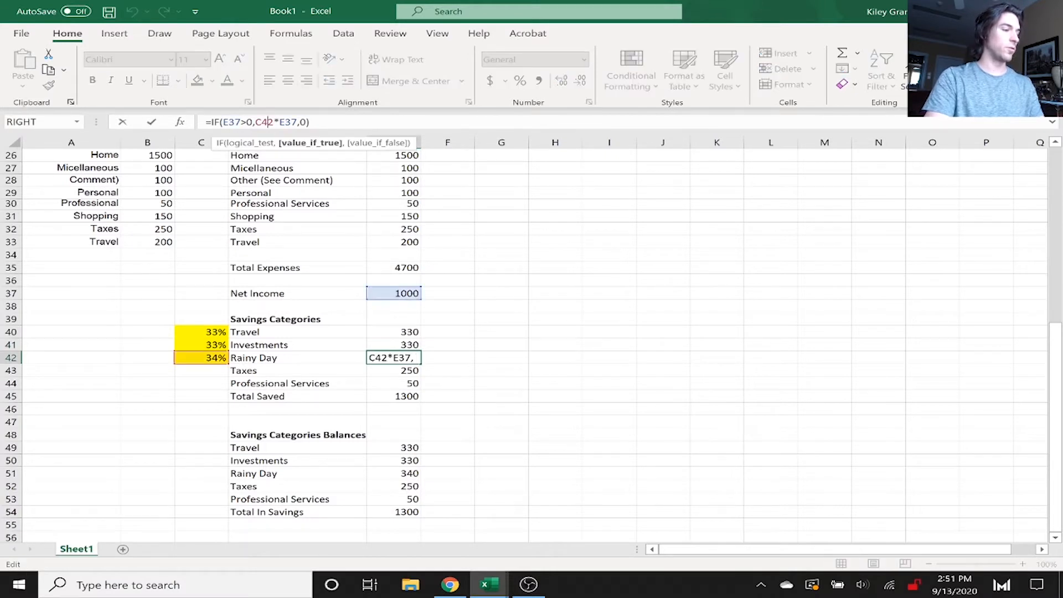
{"action": "key", "text": "F4"}
{"action": "key", "text": "Return"}
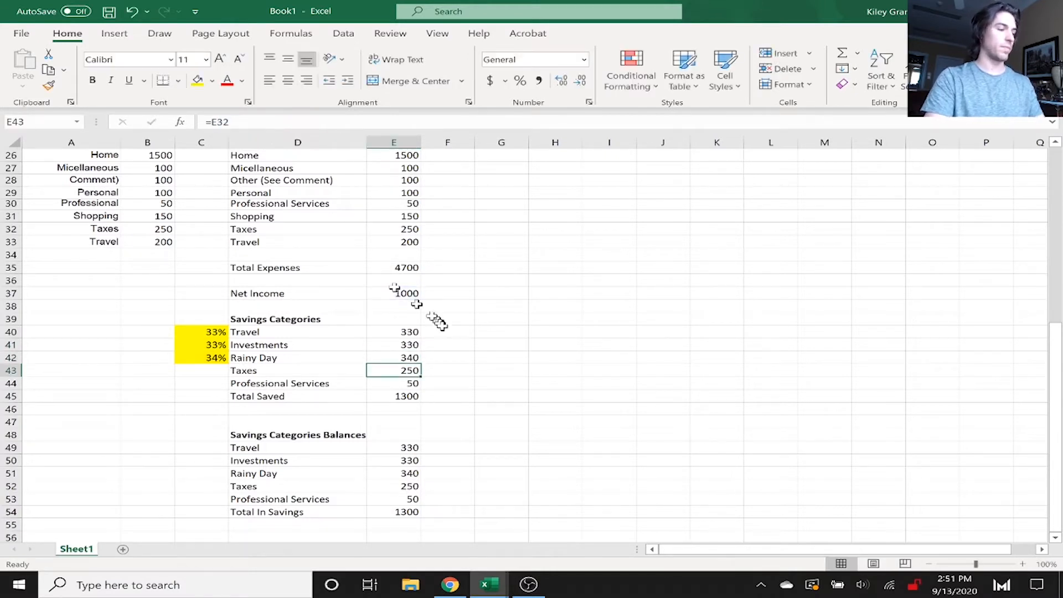
- Try to copy the whole January column, E8:E54, across the February to December columns starting at F8
{"action": "left_click", "coordinate": [447, 332]}
{"action": "left_click_drag", "start_coordinate": [408, 512], "coordinate": [393, 185]}
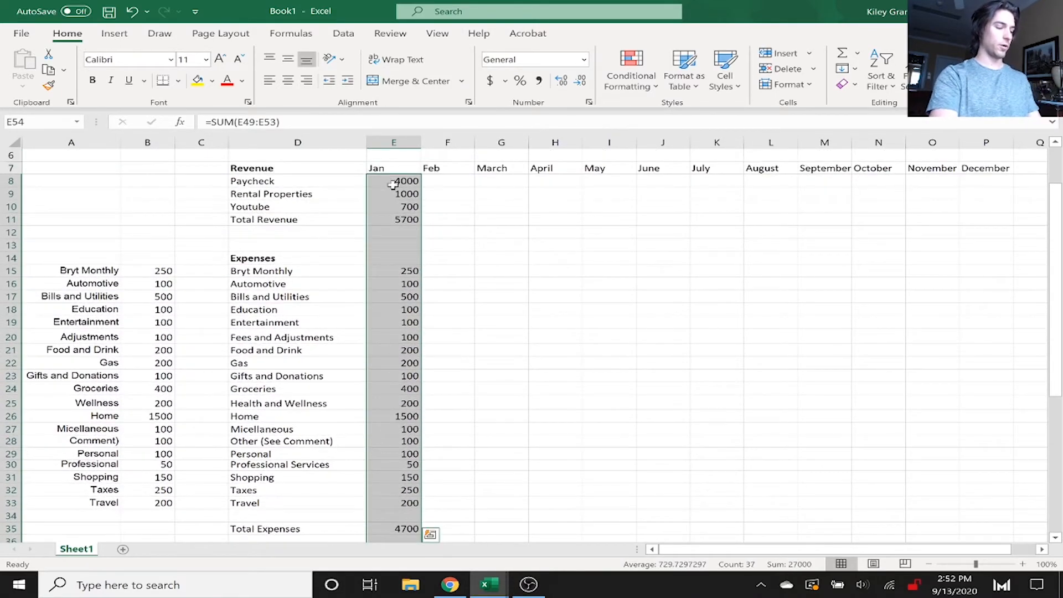
{"action": "key", "text": "ctrl+c"}
{"action": "key", "text": "Right"}
{"action": "key", "text": "shift+Right"}
{"action": "key", "text": "Left"}
{"action": "key", "text": "Up"}
{"action": "key", "text": "Up"}
{"action": "key", "text": "Up"}
{"action": "key", "text": "Up"}
{"action": "key", "text": "Up"}
{"action": "key", "text": "Up"}
{"action": "key", "text": "Up"}
{"action": "key", "text": "Up"}
{"action": "key", "text": "Up"}
{"action": "key", "text": "ctrl+Up"}
{"action": "key", "text": "ctrl+Up"}
{"action": "key", "text": "ctrl+Up"}
{"action": "key", "text": "ctrl+Up"}
{"action": "key", "text": "ctrl+Down"}
{"action": "key", "text": "Down"}
{"action": "key", "text": "Right"}
{"action": "key", "text": "shift+Right"}
{"action": "key", "text": "shift+Right"}
{"action": "key", "text": "shift+Right"}
{"action": "key", "text": "shift+Right"}
{"action": "key", "text": "shift+Right"}
{"action": "key", "text": "shift+Right"}
{"action": "key", "text": "shift+Right"}
{"action": "key", "text": "shift+Right"}
{"action": "key", "text": "shift+Right"}
{"action": "key", "text": "shift+Right"}
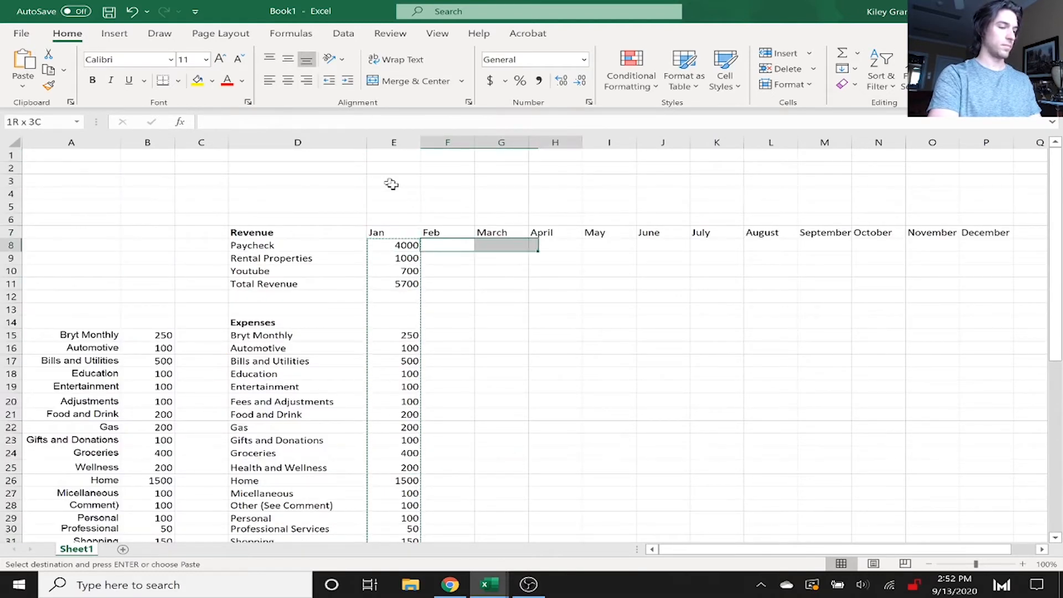
{"action": "key", "text": "ctrl+v"}
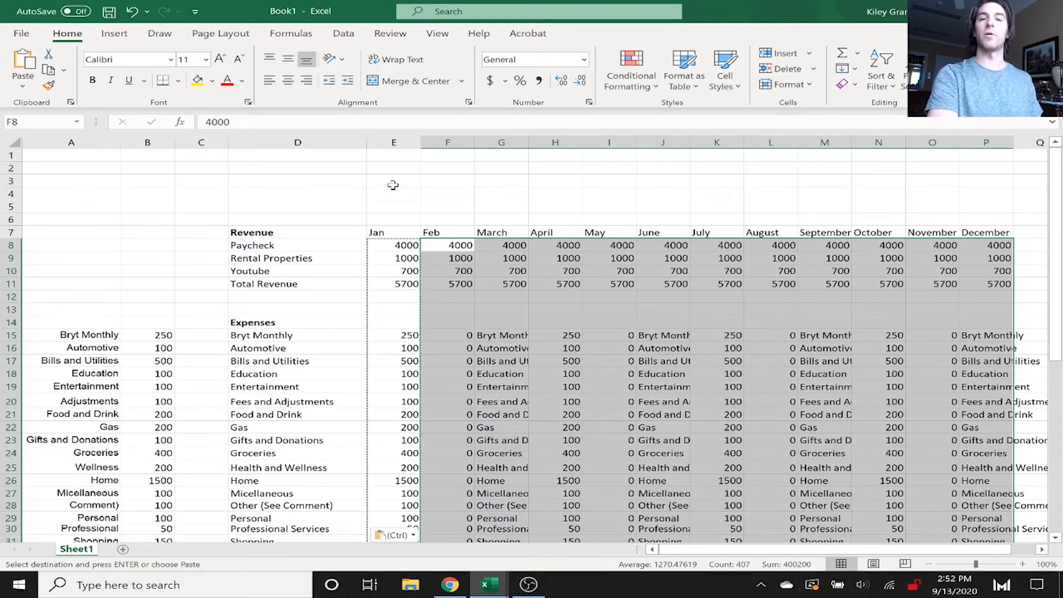
{"action": "key", "text": "ctrl+z"}
- Lock only the column in January's Bryt Monthly expense formula in E15, making it =$B15
{"action": "key", "text": "Down"}
{"action": "key", "text": "Down"}
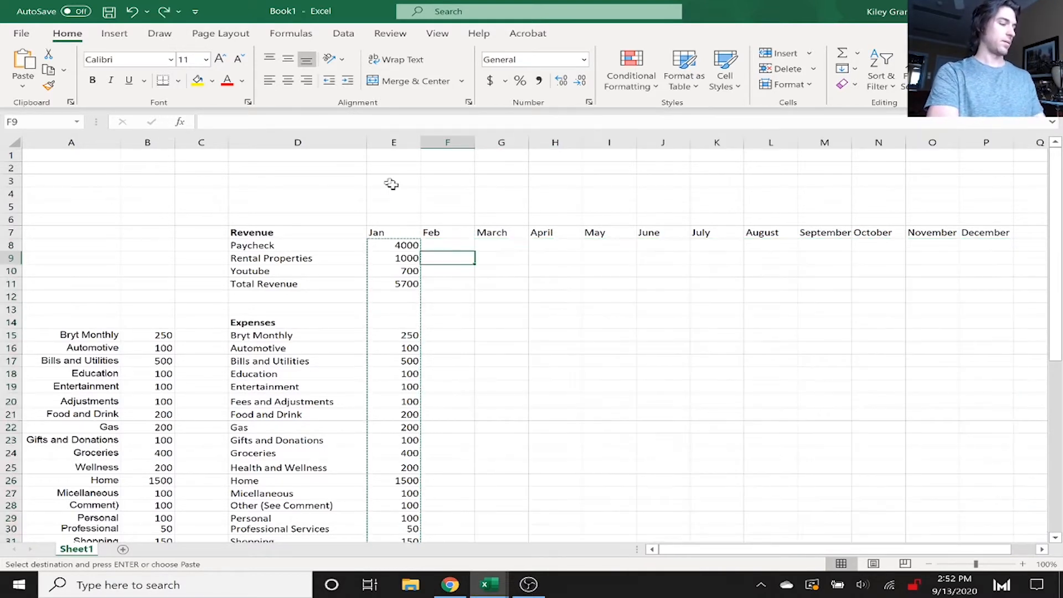
{"action": "key", "text": "Down"}
{"action": "key", "text": "Down"}
{"action": "key", "text": "Down"}
{"action": "key", "text": "Down"}
{"action": "key", "text": "Down"}
{"action": "key", "text": "Left"}
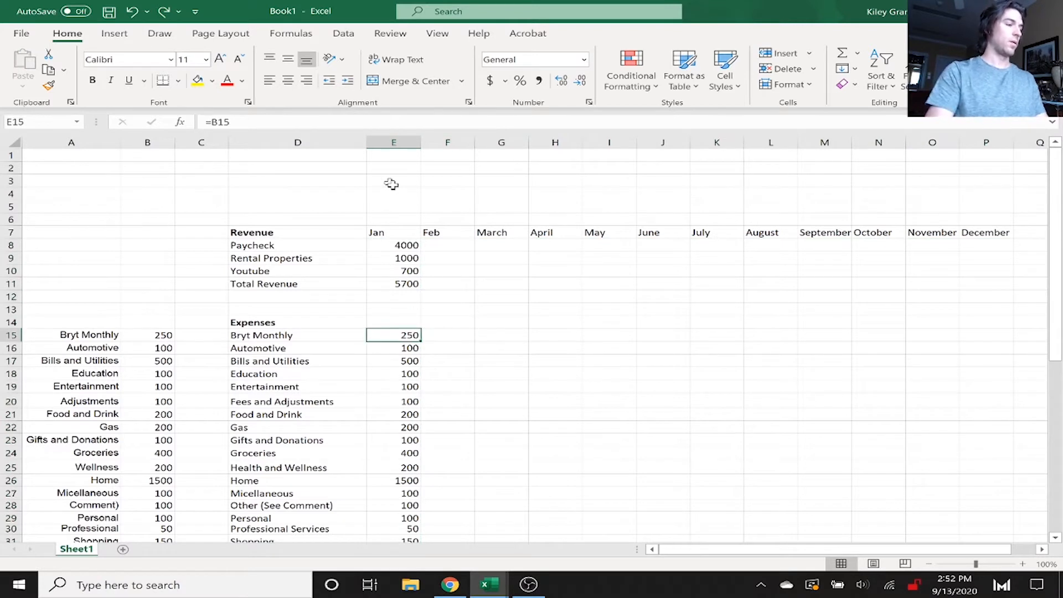
{"action": "left_click", "coordinate": [220, 121]}
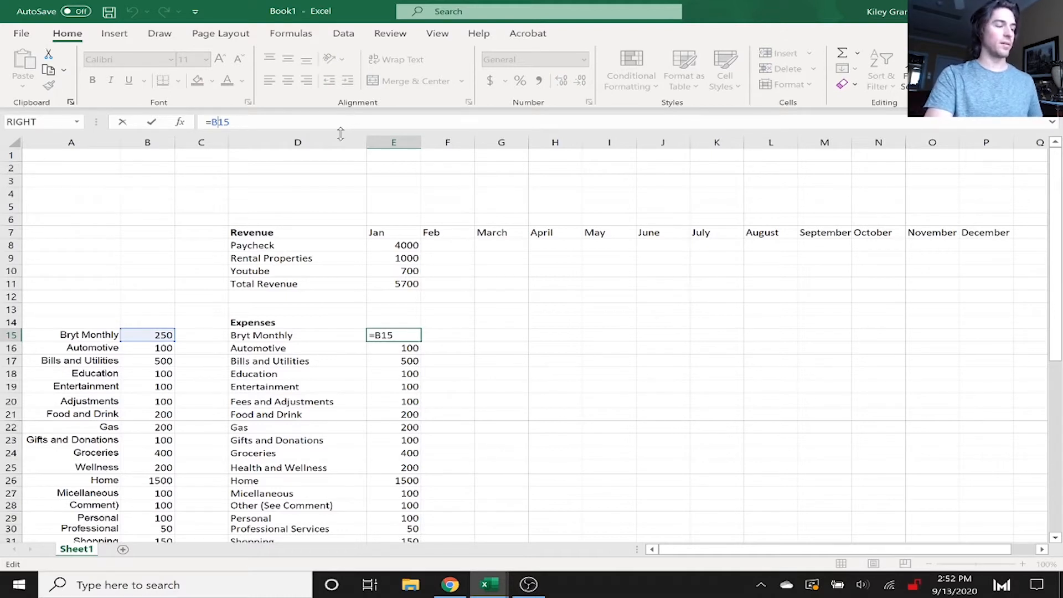
{"action": "key", "text": "F4"}
{"action": "key", "text": "F4"}
{"action": "key", "text": "F4"}
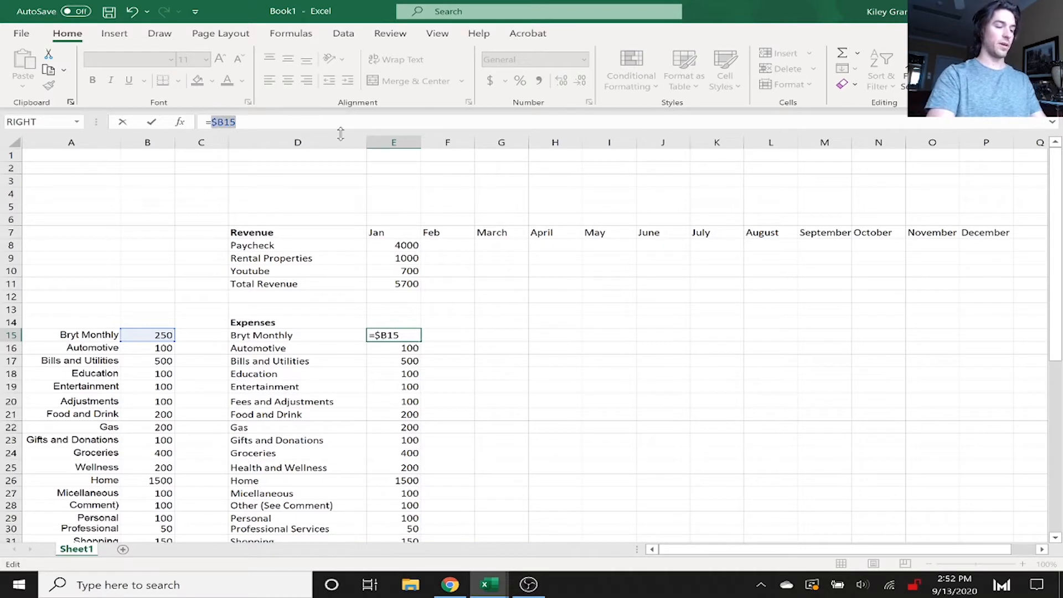
{"action": "key", "text": "Return"}
{"action": "key", "text": "Up"}
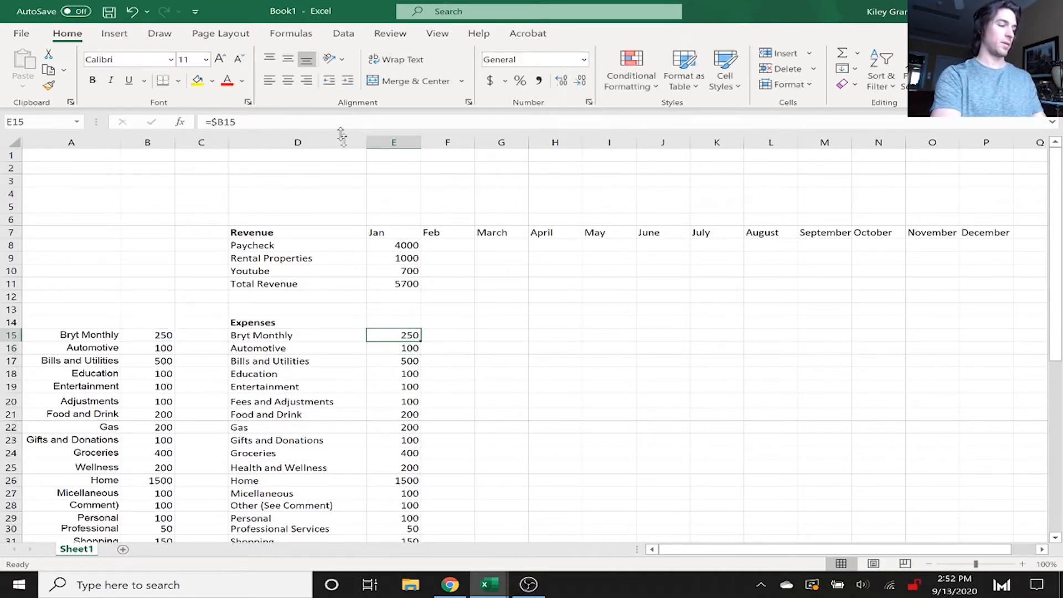
- Copy the column-locked formula from E15 to the remaining January expense categories in E16:E33
{"action": "key", "text": "ctrl+c"}
{"action": "key", "text": "Down"}
{"action": "key", "text": "shift+Down"}
{"action": "key", "text": "shift+Down"}
{"action": "key", "text": "shift+Down"}
{"action": "key", "text": "shift+Down"}
{"action": "key", "text": "shift+Down"}
{"action": "key", "text": "shift+Down"}
{"action": "key", "text": "shift+Down"}
{"action": "key", "text": "shift+Down"}
{"action": "key", "text": "shift+Down"}
{"action": "key", "text": "shift+Down"}
{"action": "key", "text": "shift+Down"}
{"action": "key", "text": "shift+Down"}
{"action": "key", "text": "shift+Down"}
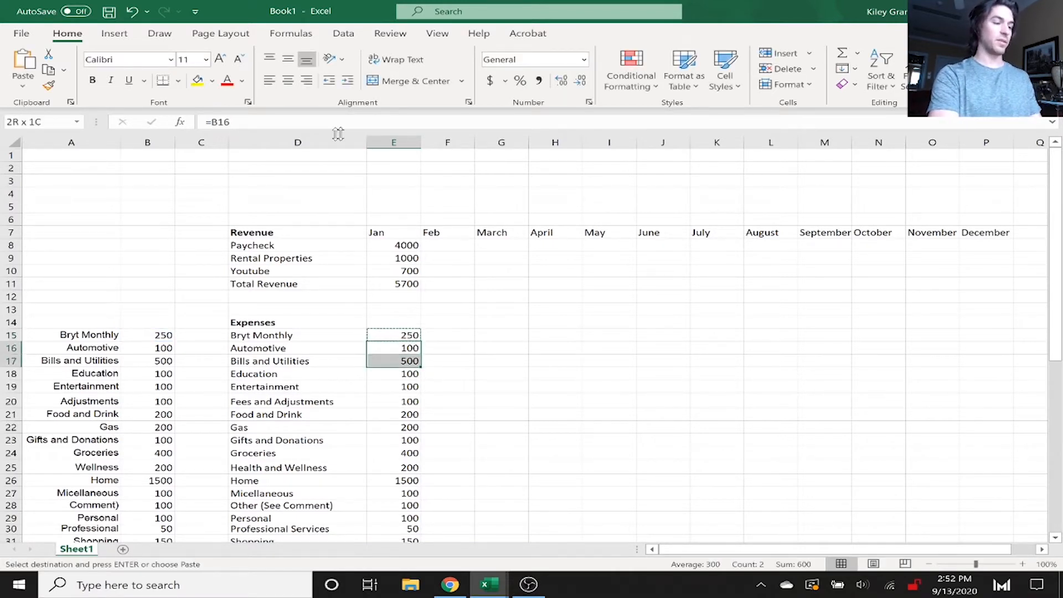
{"action": "key", "text": "shift+Down"}
{"action": "key", "text": "shift+Down"}
{"action": "key", "text": "shift+Down"}
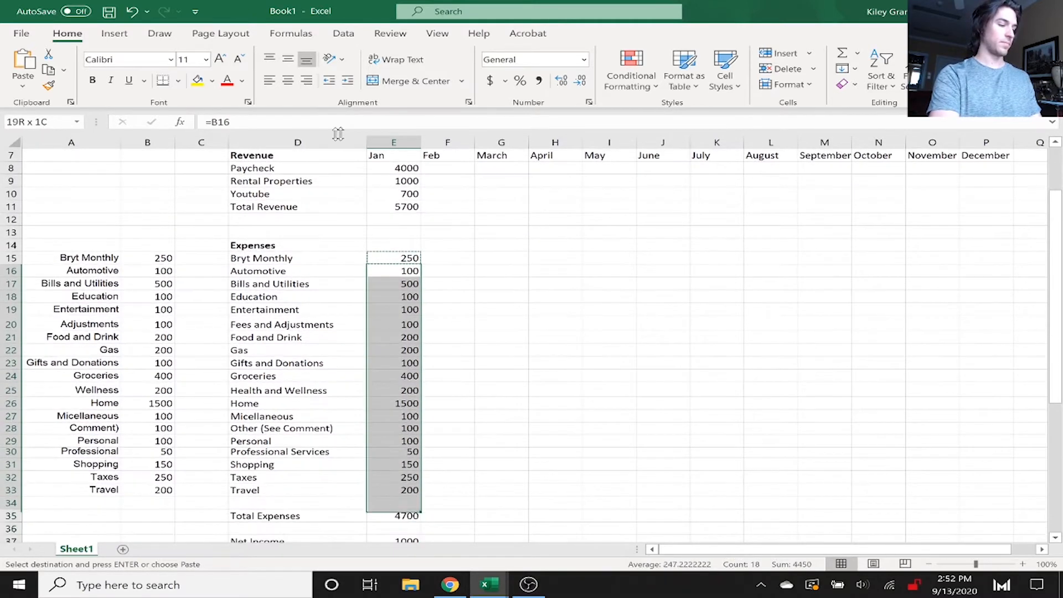
{"action": "key", "text": "shift+Down"}
{"action": "key", "text": "ctrl+v"}
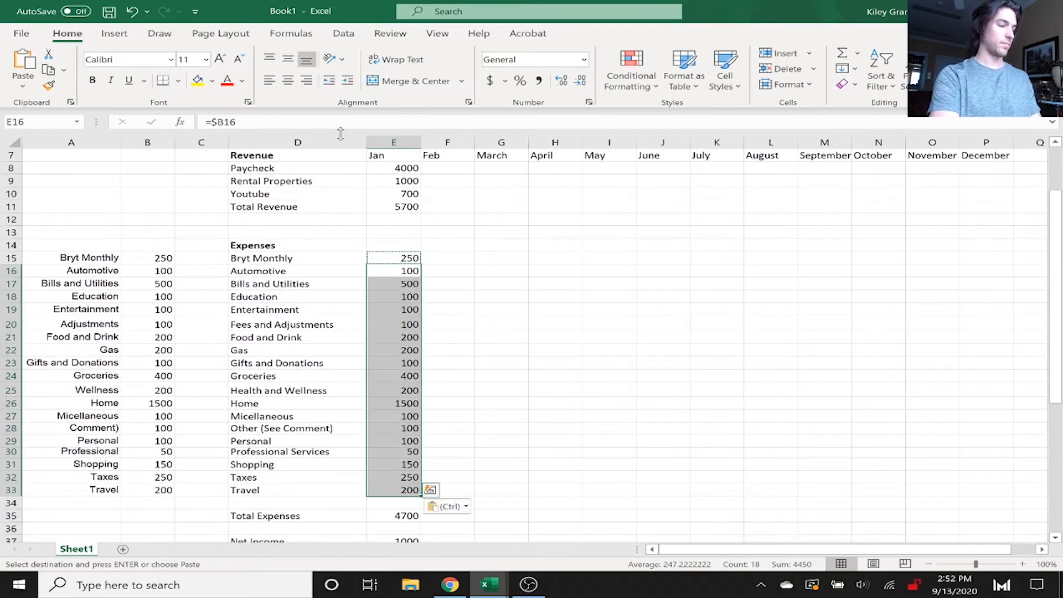
- Copy the January expense formulas in E15:E33 across the February to December columns, F15:P33
{"action": "key", "text": "Up"}
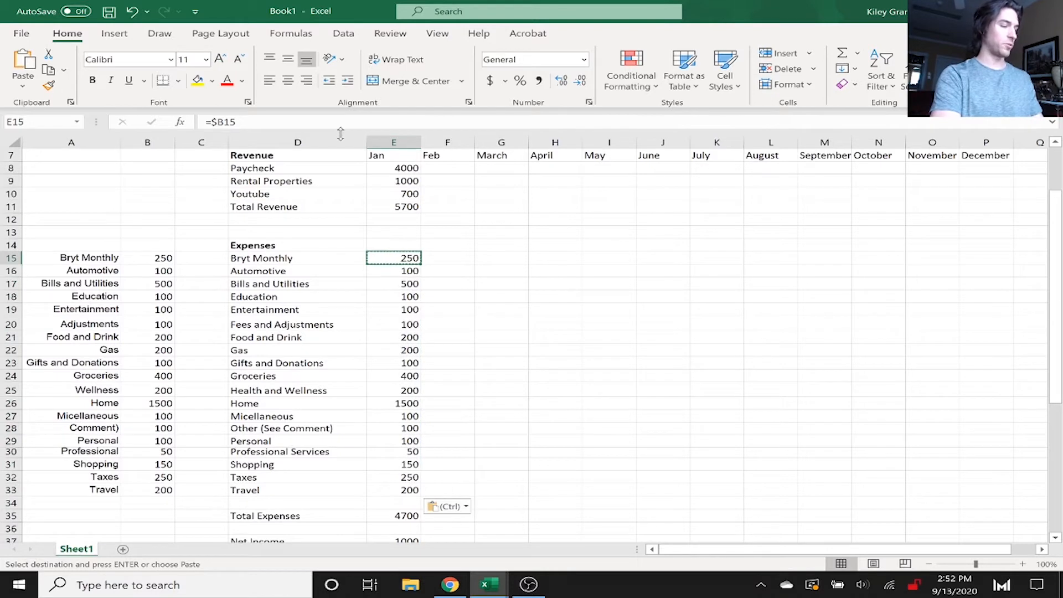
{"action": "key", "text": "shift+Down"}
{"action": "key", "text": "shift+Down"}
{"action": "key", "text": "shift+Down"}
{"action": "key", "text": "shift+Down"}
{"action": "key", "text": "shift+Down"}
{"action": "key", "text": "shift+Down"}
{"action": "key", "text": "shift+Down"}
{"action": "key", "text": "shift+Down"}
{"action": "key", "text": "shift+Down"}
{"action": "key", "text": "shift+Down"}
{"action": "key", "text": "shift+Down"}
{"action": "key", "text": "shift+Down"}
{"action": "key", "text": "shift+Down"}
{"action": "key", "text": "shift+Down"}
{"action": "key", "text": "shift+Down"}
{"action": "key", "text": "shift+Down"}
{"action": "key", "text": "shift+Down"}
{"action": "key", "text": "shift+Down"}
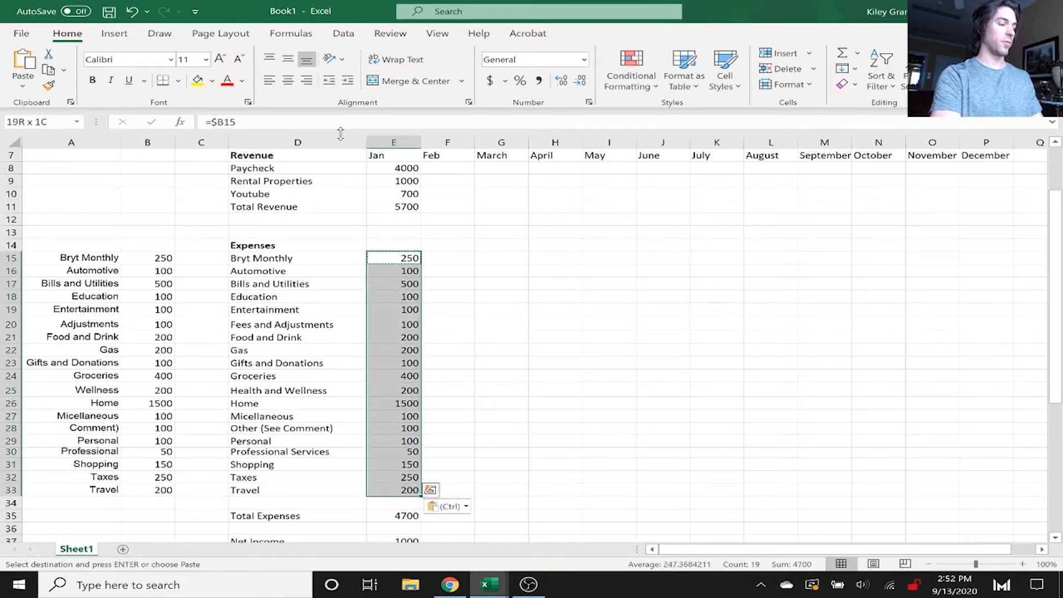
{"action": "key", "text": "ctrl+c"}
{"action": "key", "text": "Right"}
{"action": "key", "text": "shift+Right"}
{"action": "key", "text": "shift+Right"}
{"action": "key", "text": "shift+Right"}
{"action": "key", "text": "shift+Right"}
{"action": "key", "text": "shift+Right"}
{"action": "key", "text": "shift+Right"}
{"action": "key", "text": "shift+Right"}
{"action": "key", "text": "shift+Right"}
{"action": "key", "text": "shift+Right"}
{"action": "key", "text": "shift+Right"}
{"action": "key", "text": "ctrl+v"}
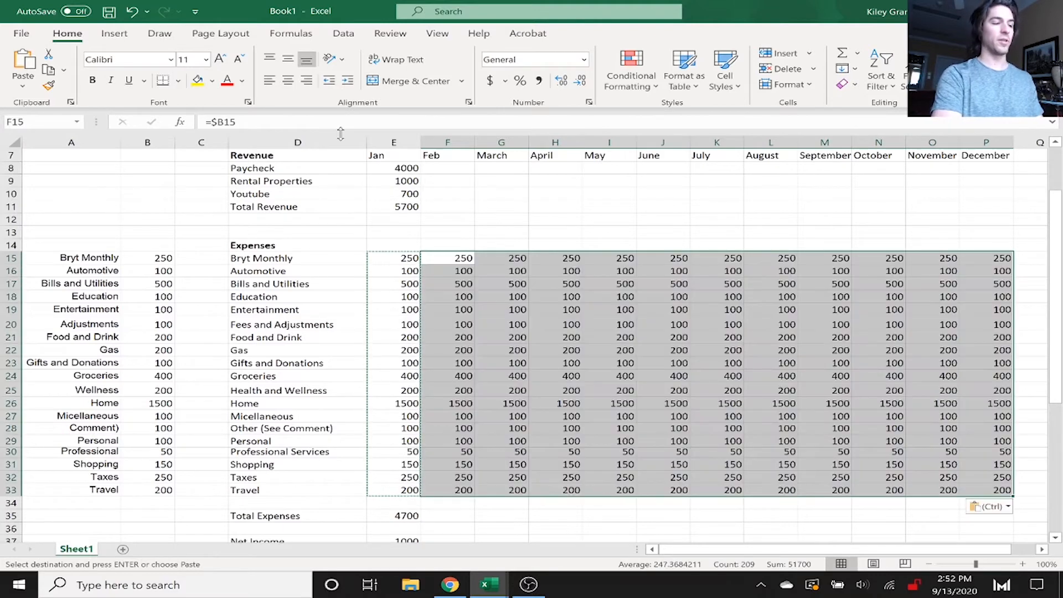
{"action": "key", "text": "Up"}
{"action": "key", "text": "Up"}
{"action": "key", "text": "Up"}
{"action": "key", "text": "Up"}
{"action": "key", "text": "Up"}
{"action": "key", "text": "Left"}
{"action": "key", "text": "Down"}
{"action": "key", "text": "Down"}
{"action": "key", "text": "Down"}
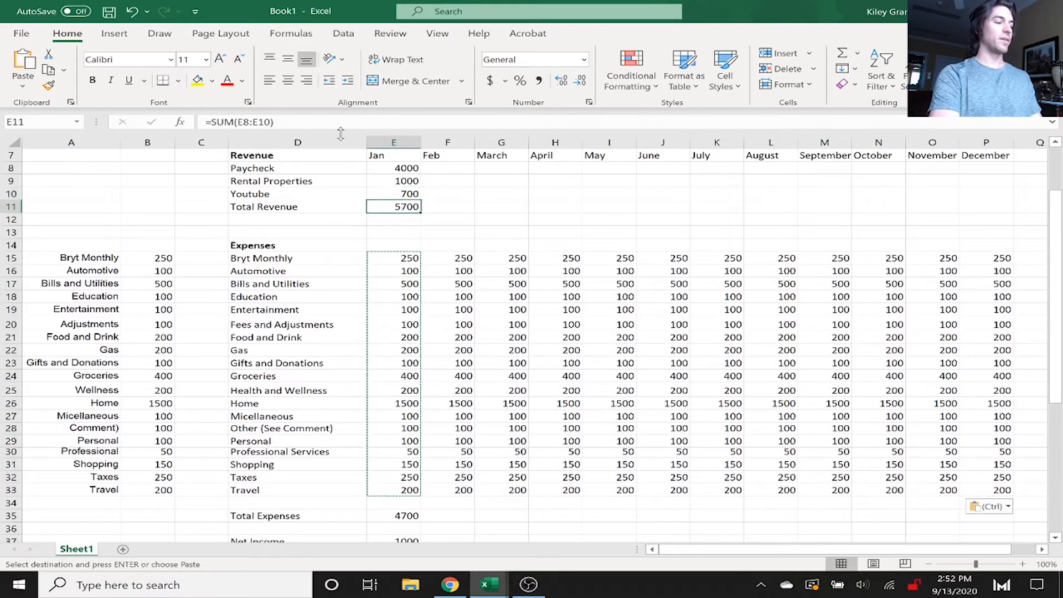
{"action": "key", "text": "Down"}
{"action": "key", "text": "Down"}
{"action": "key", "text": "Down"}
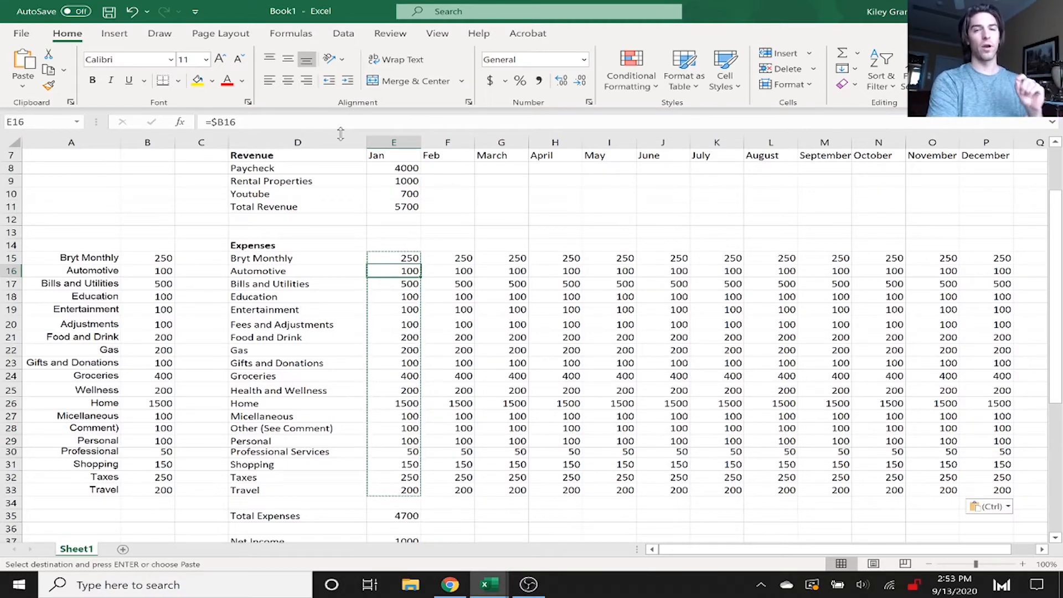
- Copy January's revenue rows and total, E8:E11, across the February to December columns, F8:P11
{"action": "key", "text": "Up"}
{"action": "key", "text": "Up"}
{"action": "key", "text": "Up"}
{"action": "key", "text": "Up"}
{"action": "key", "text": "Up"}
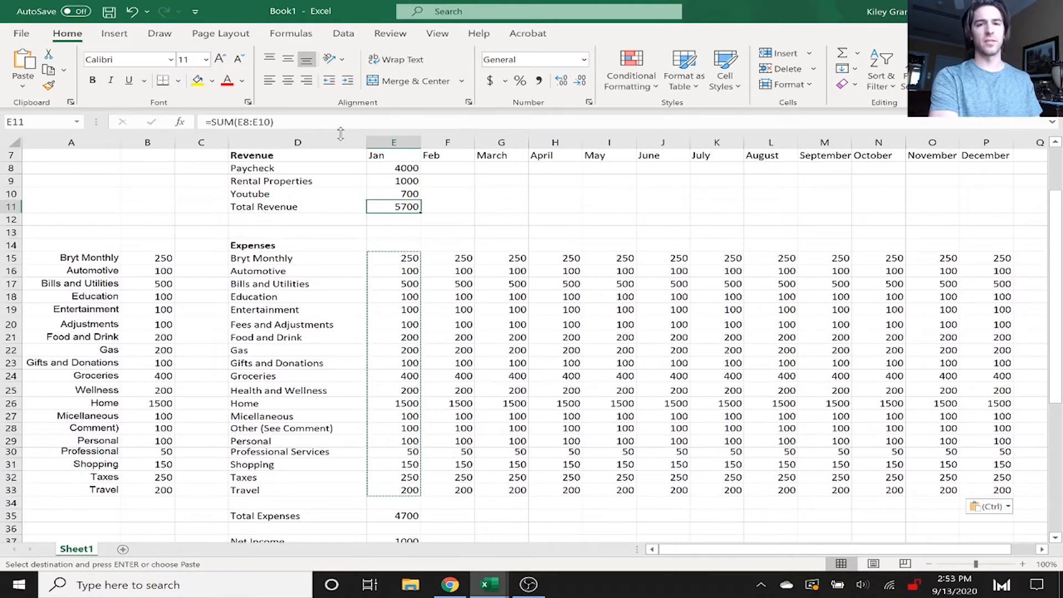
{"action": "key", "text": "Up"}
{"action": "key", "text": "Up"}
{"action": "key", "text": "Up"}
{"action": "key", "text": "shift+Down"}
{"action": "key", "text": "shift+Down"}
{"action": "key", "text": "shift+Down"}
{"action": "key", "text": "ctrl+c"}
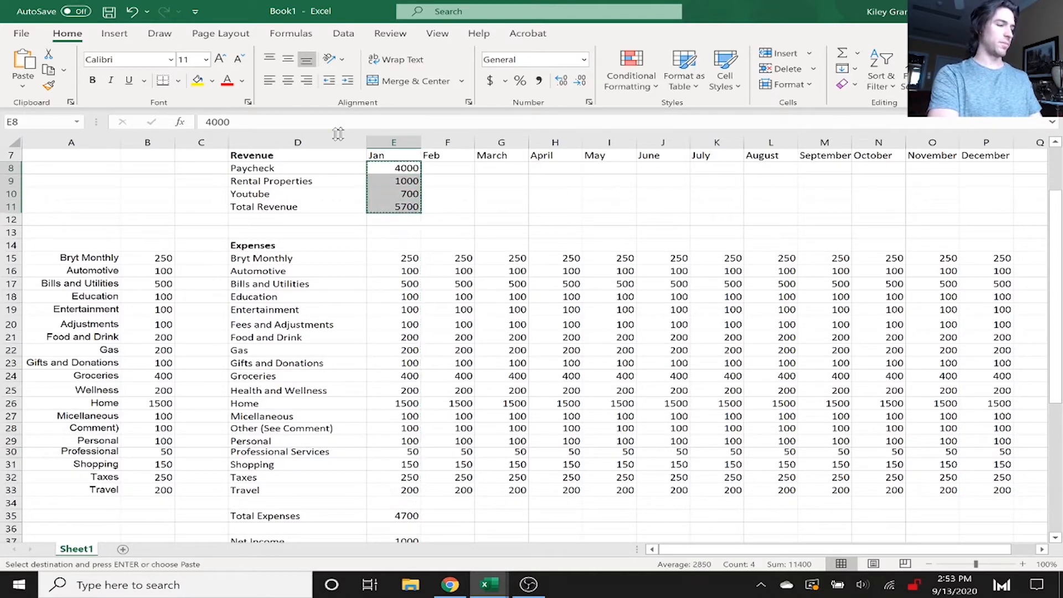
{"action": "key", "text": "Right"}
{"action": "key", "text": "shift+Right"}
{"action": "key", "text": "shift+Right"}
{"action": "key", "text": "shift+Right"}
{"action": "key", "text": "shift+Right"}
{"action": "key", "text": "shift+Right"}
{"action": "key", "text": "shift+Right"}
{"action": "key", "text": "shift+Right"}
{"action": "key", "text": "shift+Right"}
{"action": "key", "text": "shift+Right"}
{"action": "key", "text": "shift+Right"}
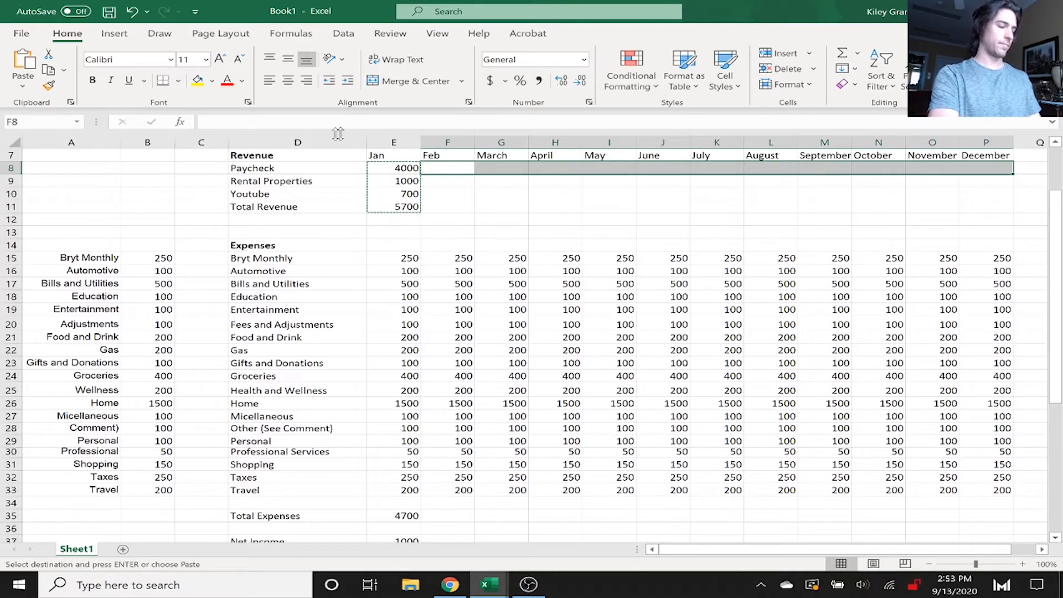
{"action": "key", "text": "ctrl+v"}
- Copy January's total expenses, net income, savings categories and balances in E35:E54 across the February to December columns, starting at F35
{"action": "key", "text": "Down"}
{"action": "key", "text": "Down"}
{"action": "key", "text": "Down"}
{"action": "key", "text": "Down"}
{"action": "key", "text": "Down"}
{"action": "key", "text": "Down"}
{"action": "key", "text": "Down"}
{"action": "key", "text": "Down"}
{"action": "key", "text": "Down"}
{"action": "key", "text": "Down"}
{"action": "key", "text": "Down"}
{"action": "key", "text": "Down"}
{"action": "key", "text": "Down"}
{"action": "key", "text": "Down"}
{"action": "key", "text": "Down"}
{"action": "key", "text": "Down"}
{"action": "key", "text": "Down"}
{"action": "key", "text": "Down"}
{"action": "key", "text": "Down"}
{"action": "key", "text": "Down"}
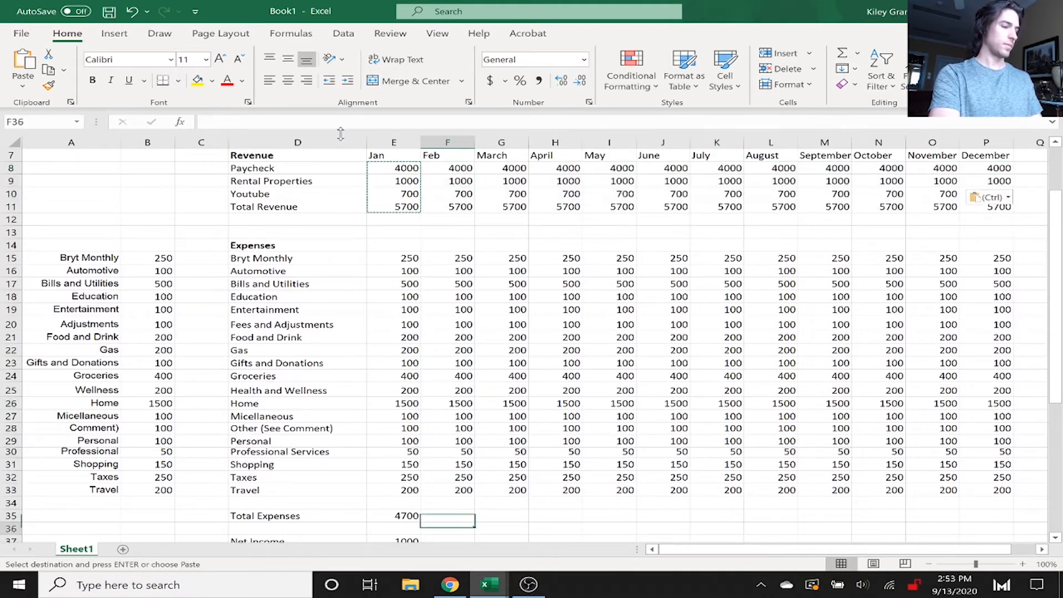
{"action": "key", "text": "Left"}
{"action": "key", "text": "Down"}
{"action": "key", "text": "Up"}
{"action": "key", "text": "Up"}
{"action": "key", "text": "shift+Down"}
{"action": "key", "text": "shift+Down"}
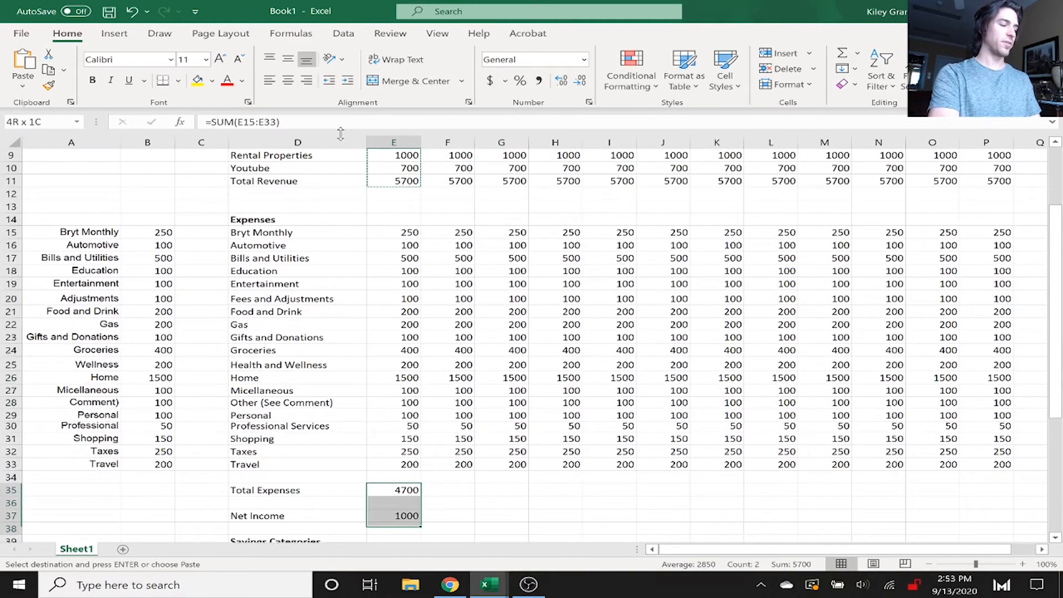
{"action": "key", "text": "shift+Down"}
{"action": "key", "text": "shift+Down"}
{"action": "key", "text": "shift+Down"}
{"action": "key", "text": "shift+Down"}
{"action": "key", "text": "shift+Down"}
{"action": "key", "text": "shift+Down"}
{"action": "key", "text": "shift+Down"}
{"action": "key", "text": "shift+Down"}
{"action": "key", "text": "shift+Down"}
{"action": "key", "text": "shift+Down"}
{"action": "key", "text": "shift+Down"}
{"action": "key", "text": "shift+Down"}
{"action": "key", "text": "shift+Down"}
{"action": "key", "text": "shift+Down"}
{"action": "key", "text": "shift+Down"}
{"action": "key", "text": "shift+Down"}
{"action": "key", "text": "ctrl+c"}
{"action": "key", "text": "Right"}
{"action": "key", "text": "shift+Down"}
{"action": "key", "text": "shift+Down"}
{"action": "key", "text": "shift+Down"}
{"action": "key", "text": "shift+Down"}
{"action": "key", "text": "shift+Up"}
{"action": "key", "text": "shift+Up"}
{"action": "key", "text": "shift+Up"}
{"action": "key", "text": "shift+Up"}
{"action": "key", "text": "shift+Right"}
{"action": "key", "text": "shift+Right"}
{"action": "key", "text": "shift+Right"}
{"action": "key", "text": "shift+Right"}
{"action": "key", "text": "shift+Right"}
{"action": "key", "text": "shift+Right"}
{"action": "key", "text": "shift+Right"}
{"action": "key", "text": "shift+Right"}
{"action": "key", "text": "shift+Right"}
{"action": "key", "text": "shift+Right"}
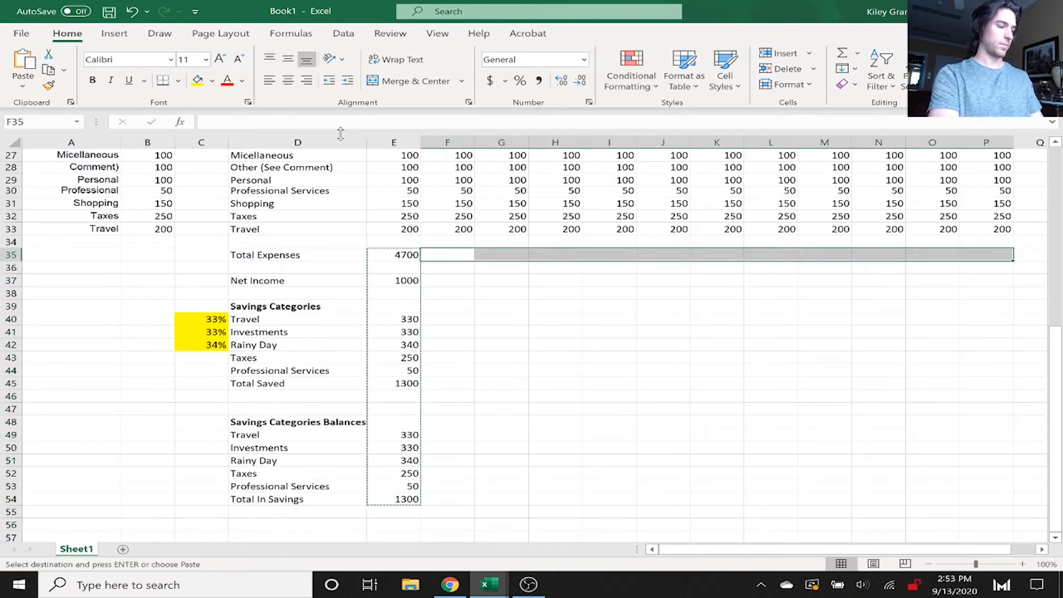
{"action": "key", "text": "ctrl+v"}
- Review the filled monthly columns from the total expenses back up to the revenue section
{"action": "key", "text": "Up"}
{"action": "key", "text": "Up"}
{"action": "key", "text": "Up"}
{"action": "key", "text": "Up"}
{"action": "key", "text": "Up"}
{"action": "key", "text": "Up"}
{"action": "key", "text": "Up"}
{"action": "key", "text": "Up"}
{"action": "key", "text": "Up"}
{"action": "key", "text": "Up"}
{"action": "key", "text": "Up"}
{"action": "key", "text": "Up"}
{"action": "key", "text": "Up"}
{"action": "key", "text": "Up"}
{"action": "key", "text": "Up"}
{"action": "key", "text": "Up"}
{"action": "key", "text": "Up"}
{"action": "key", "text": "Up"}
{"action": "key", "text": "Up"}
{"action": "key", "text": "Up"}
{"action": "key", "text": "Up"}
{"action": "key", "text": "Up"}
{"action": "key", "text": "Up"}
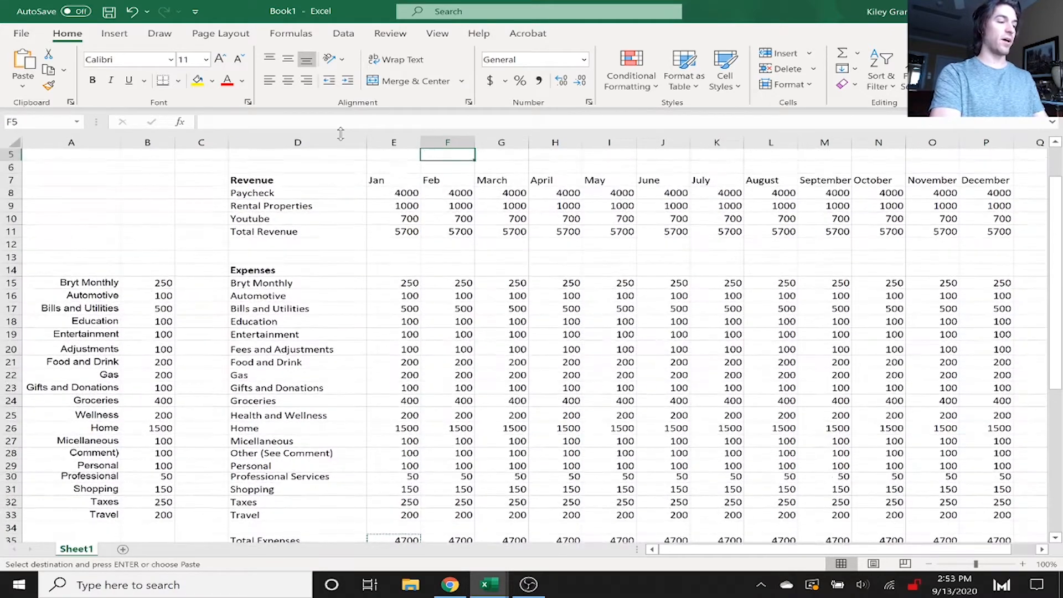
{"action": "key", "text": "Up"}
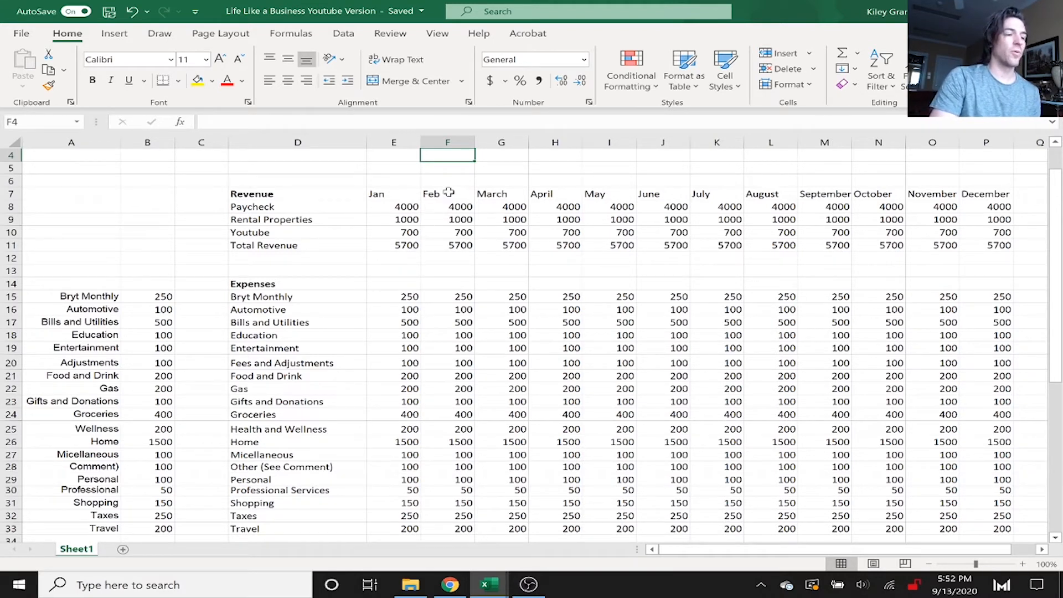
- Insert a blank column F between the January and February columns
{"action": "left_click", "coordinate": [448, 142]}
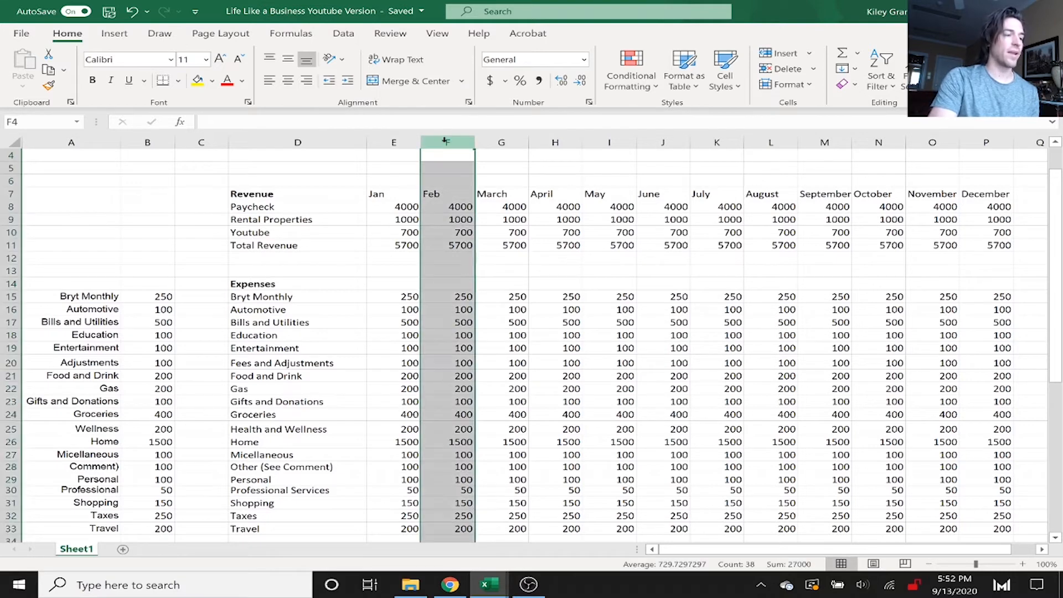
{"action": "right_click", "coordinate": [446, 146]}
{"action": "left_click", "coordinate": [520, 256]}
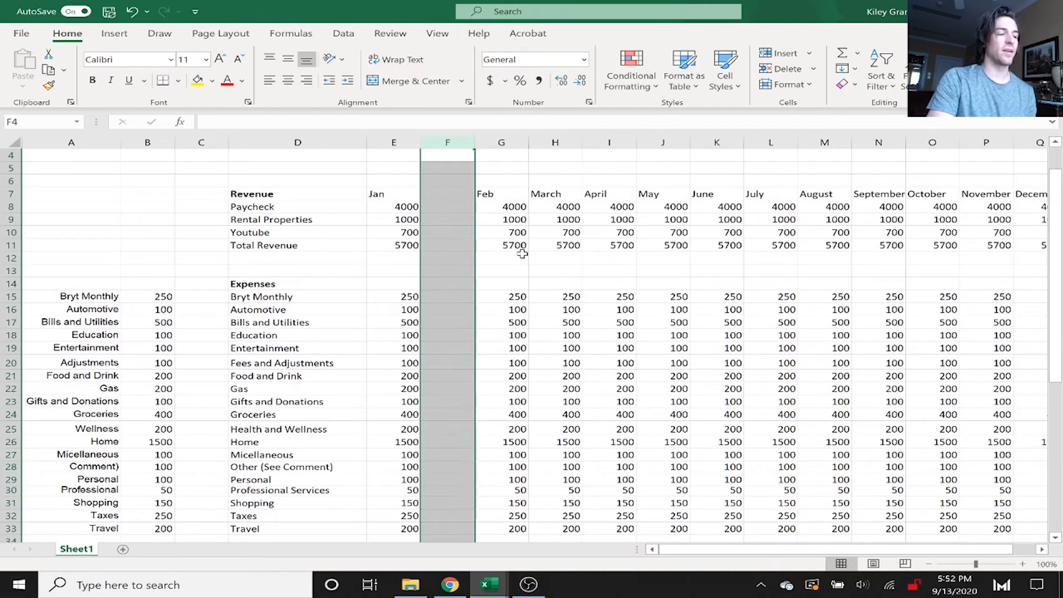
{"action": "left_click", "coordinate": [521, 295]}
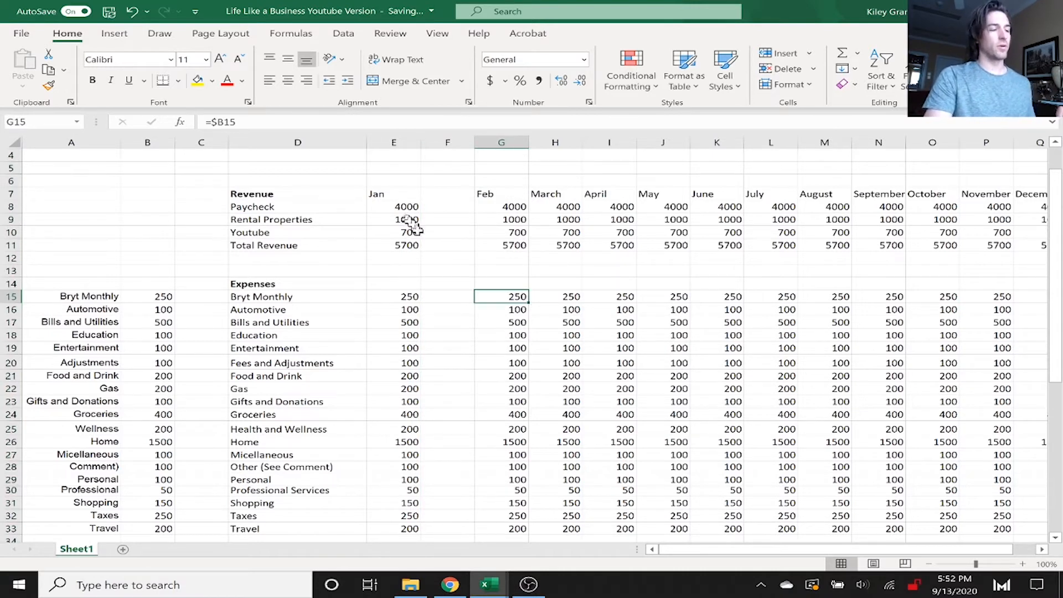
- Set January's Youtube revenue in E10 to 550
{"action": "left_click_drag", "start_coordinate": [444, 208], "coordinate": [450, 243]}
{"action": "left_click_drag", "start_coordinate": [400, 209], "coordinate": [411, 245]}
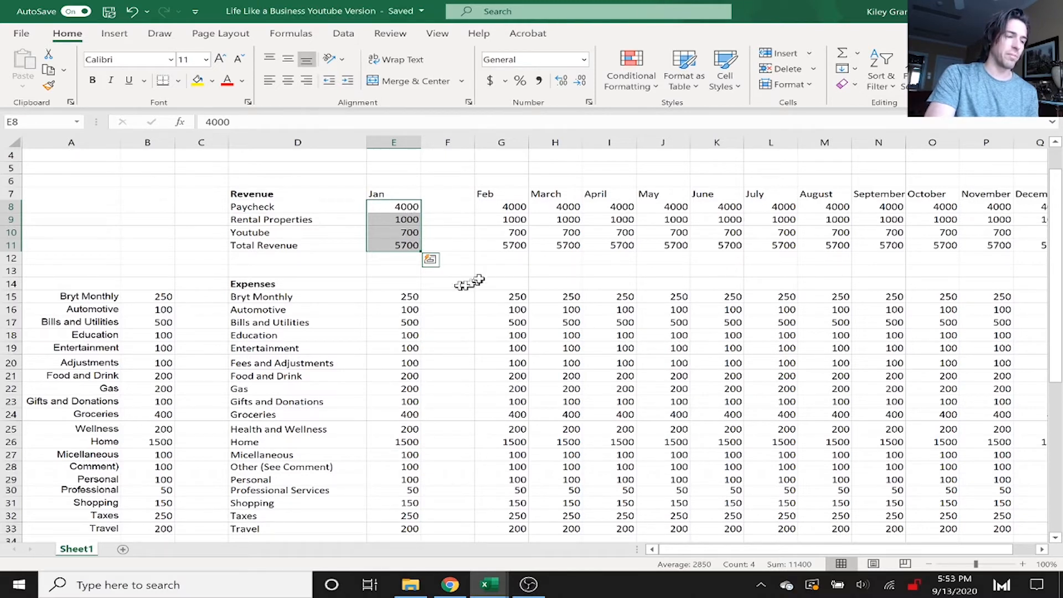
{"action": "left_click", "coordinate": [409, 236]}
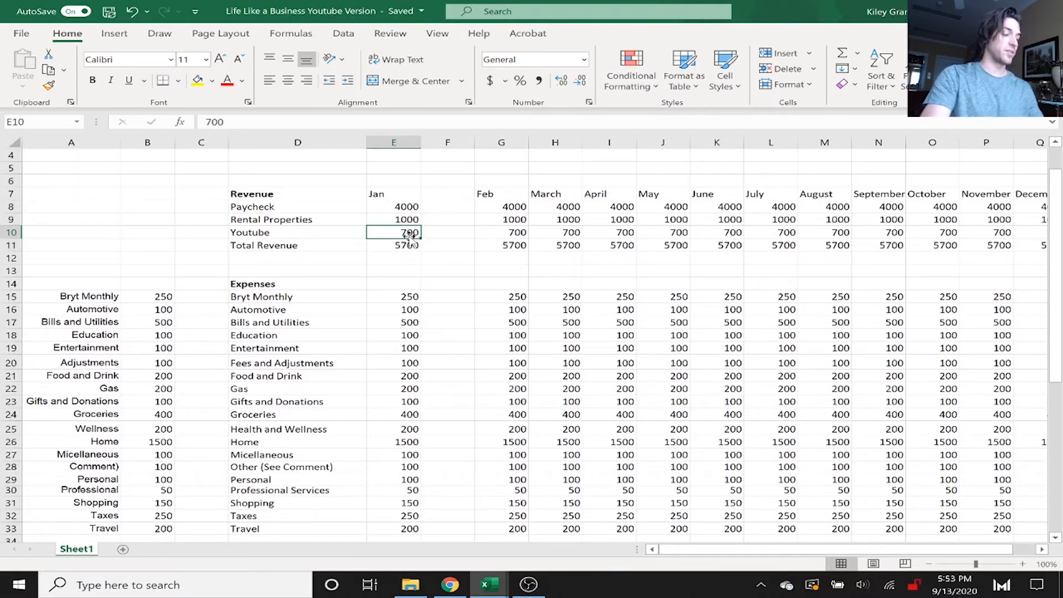
{"action": "type", "text": "550"}
{"action": "key", "text": "Return"}
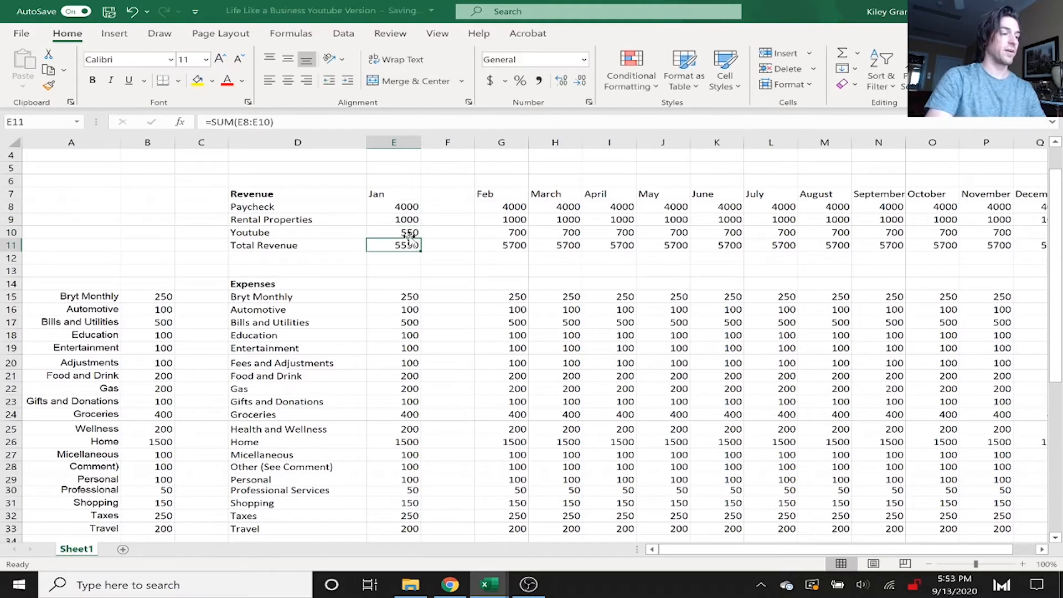
- Check the Youtube revenue cells for February to May, and restore January's Youtube revenue in E10 to 700
{"action": "left_click", "coordinate": [515, 233]}
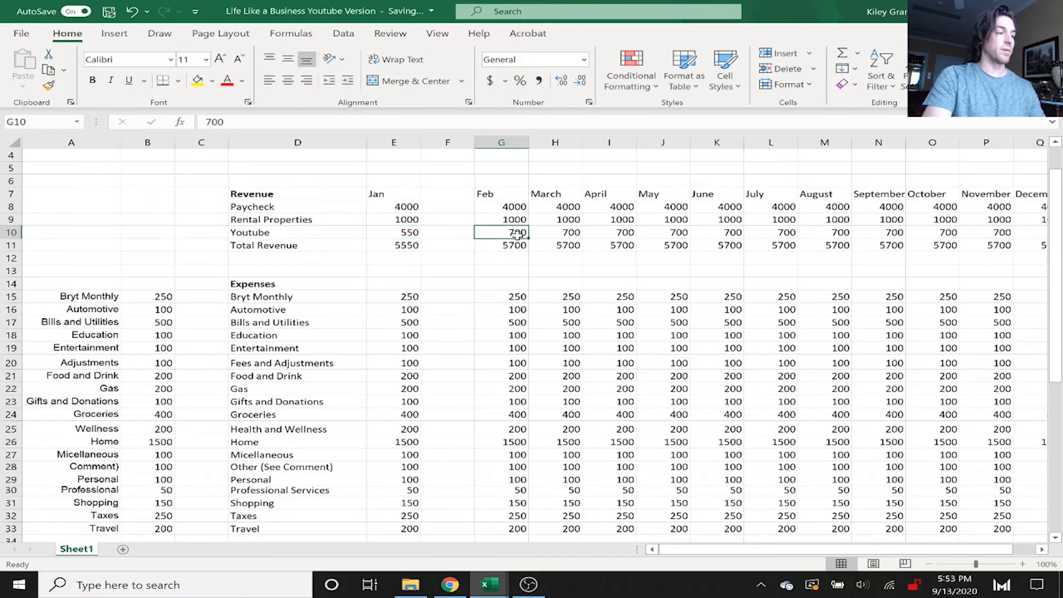
{"action": "left_click", "coordinate": [553, 232]}
{"action": "left_click", "coordinate": [613, 233]}
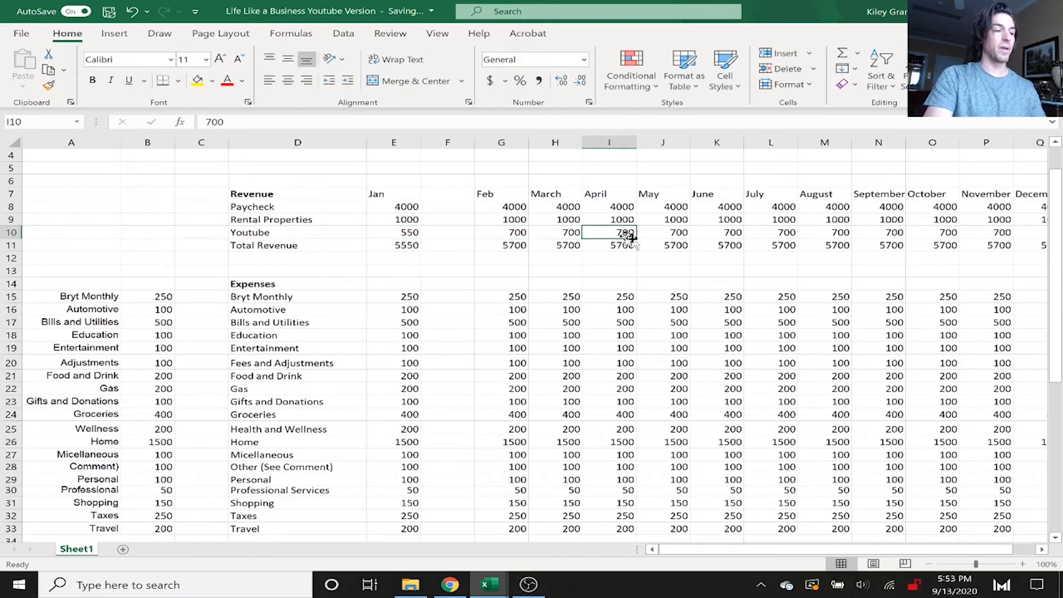
{"action": "left_click", "coordinate": [671, 235]}
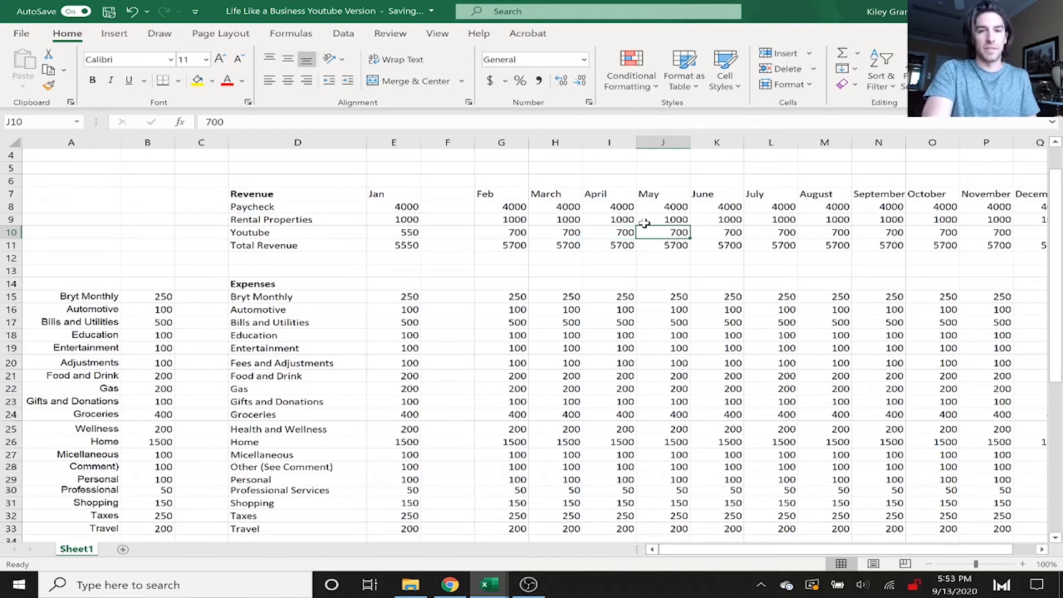
{"action": "left_click", "coordinate": [410, 235]}
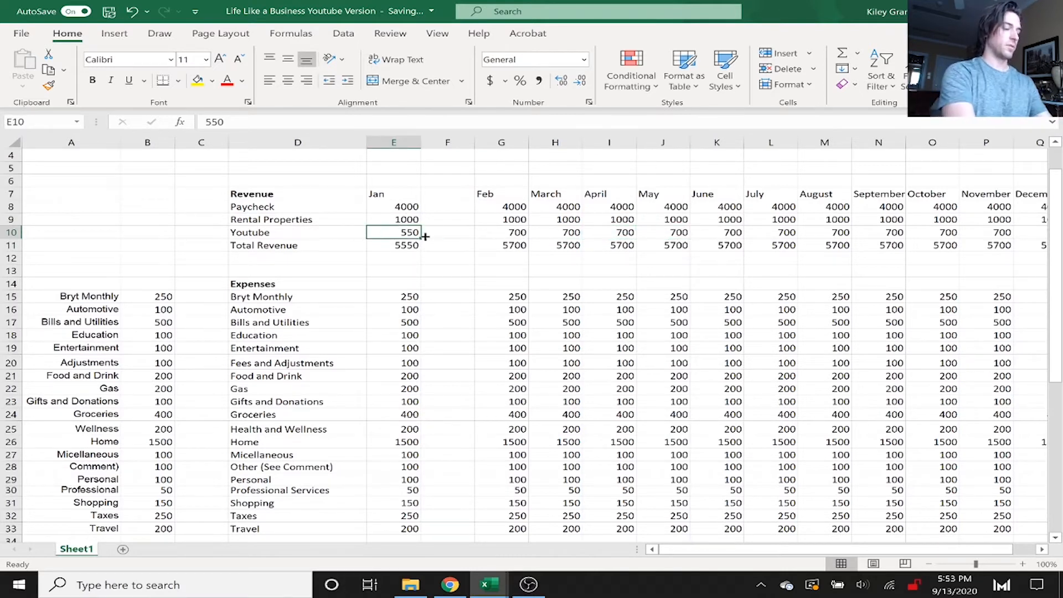
{"action": "type", "text": "700"}
{"action": "key", "text": "Return"}
- Enter the formula =$B$15-E15 in F15 to subtract January's Bryt Monthly expense from its budgeted amount
{"action": "key", "text": "Return"}
{"action": "key", "text": "Return"}
{"action": "key", "text": "Down"}
{"action": "key", "text": "Down"}
{"action": "key", "text": "Right"}
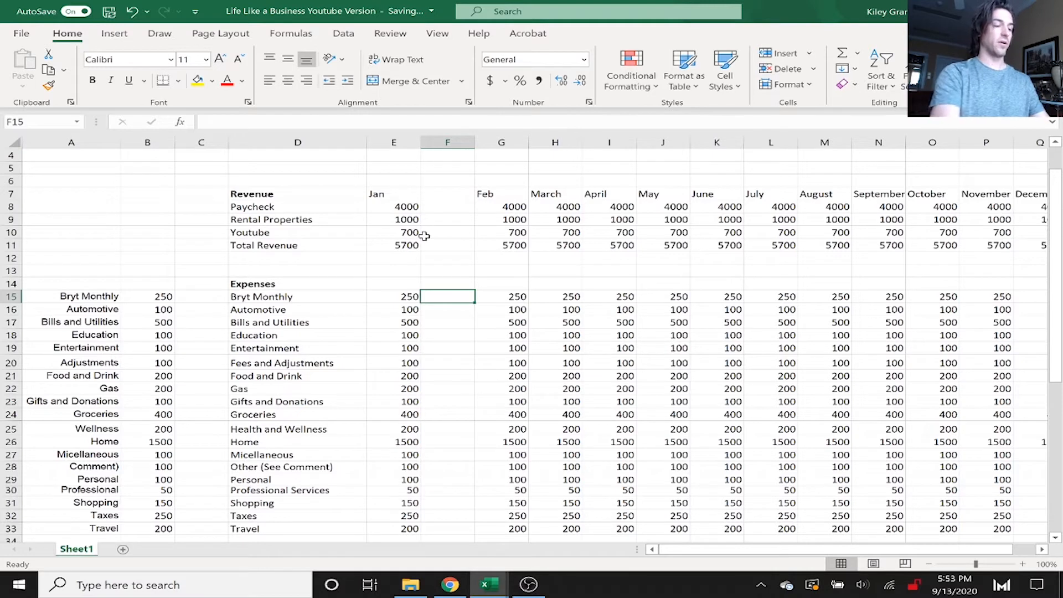
{"action": "type", "text": "="}
{"action": "key", "text": "Left"}
{"action": "key", "text": "Left"}
{"action": "key", "text": "Left"}
{"action": "key", "text": "Left"}
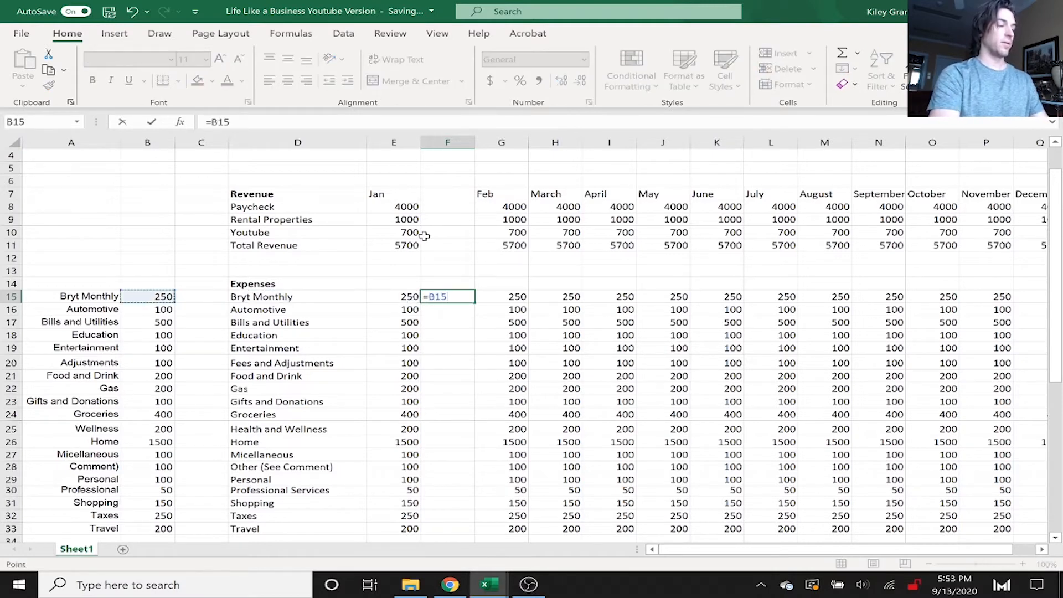
{"action": "key", "text": "F4"}
{"action": "type", "text": "-"}
{"action": "key", "text": "Left"}
{"action": "key", "text": "Return"}
{"action": "key", "text": "Up"}
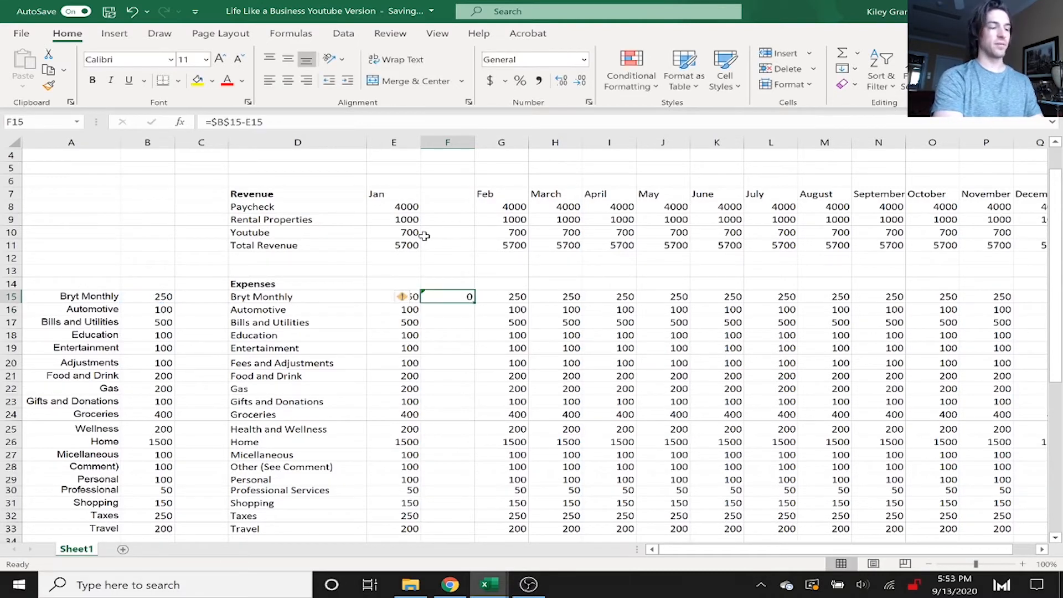
{"action": "key", "text": "ctrl+c"}
{"action": "key", "text": "shift+Down"}
{"action": "key", "text": "shift+Down"}
{"action": "key", "text": "shift+Down"}
{"action": "key", "text": "shift+Down"}
{"action": "key", "text": "shift+Down"}
{"action": "key", "text": "shift+Down"}
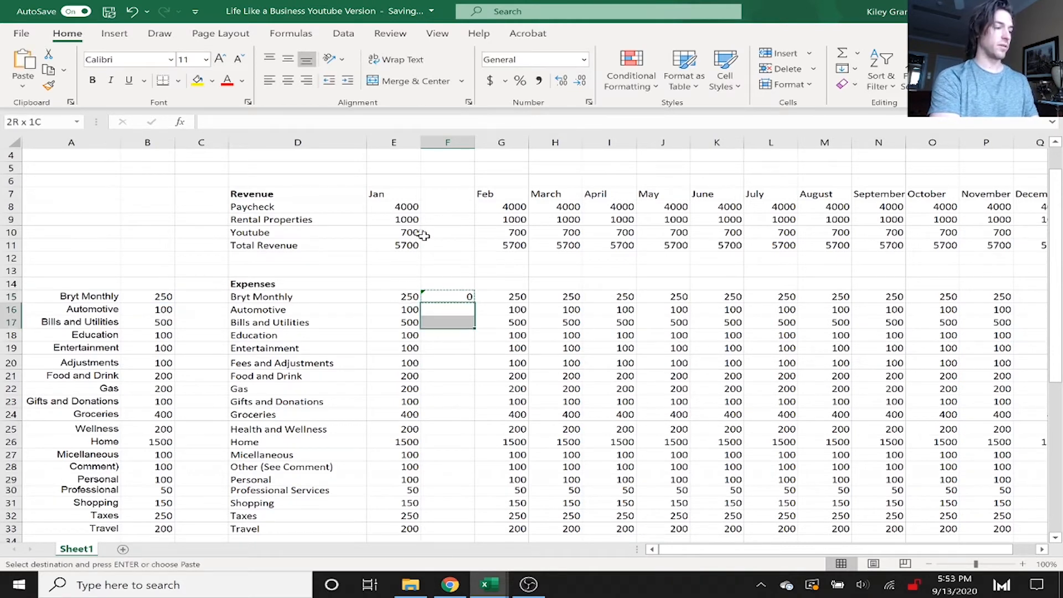
{"action": "key", "text": "shift+Up"}
{"action": "key", "text": "shift+Up"}
{"action": "key", "text": "shift+Up"}
{"action": "key", "text": "shift+Up"}
{"action": "key", "text": "shift+Up"}
{"action": "key", "text": "shift+Up"}
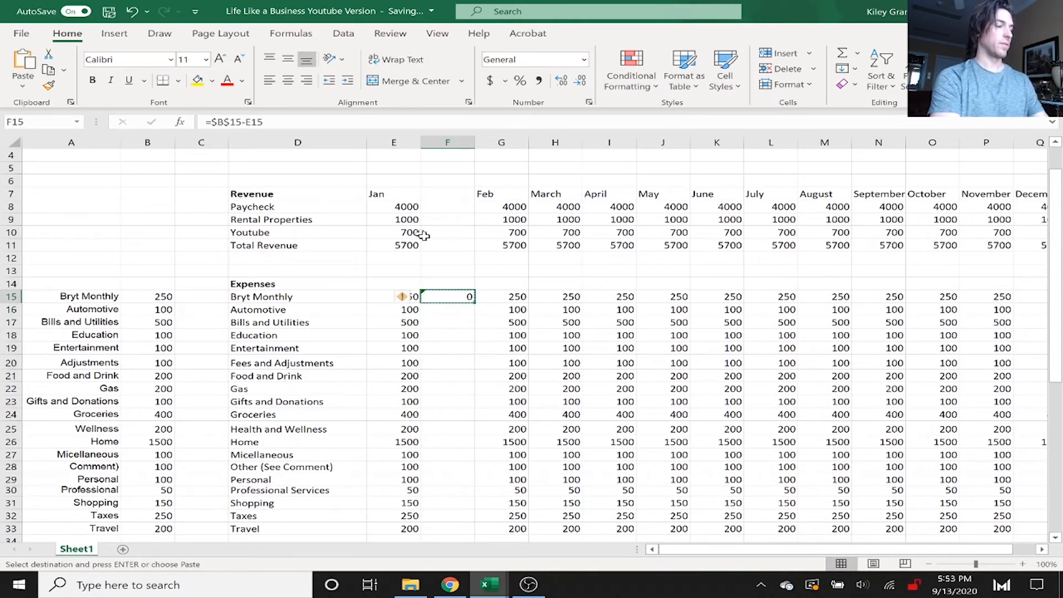
- Change the F15 formula to =$B15-E15 so that only the column of the budget reference stays fixed
{"action": "key", "text": "F2"}
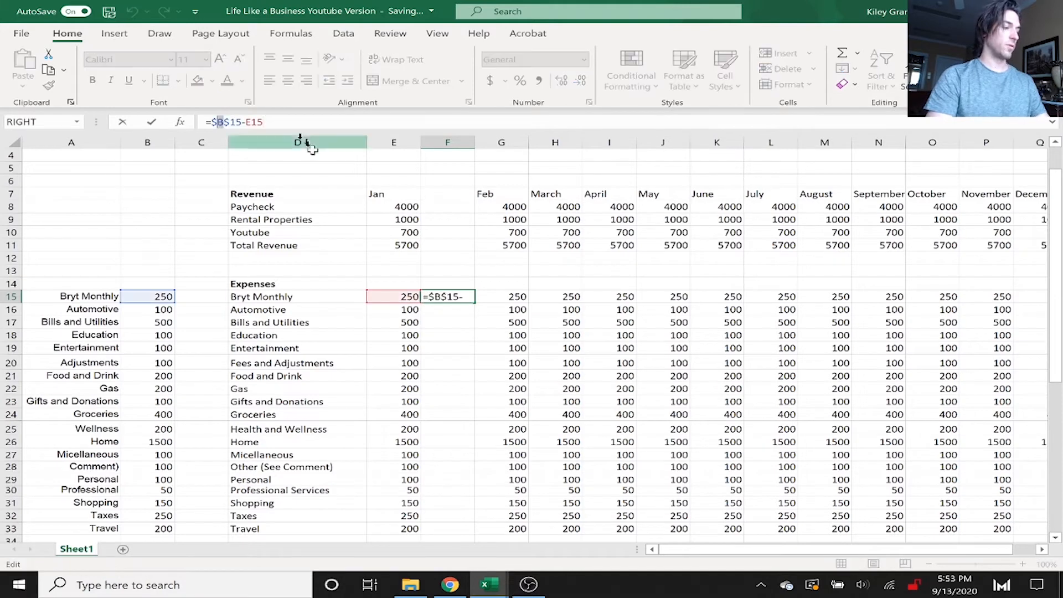
{"action": "key", "text": "F4"}
{"action": "key", "text": "F4"}
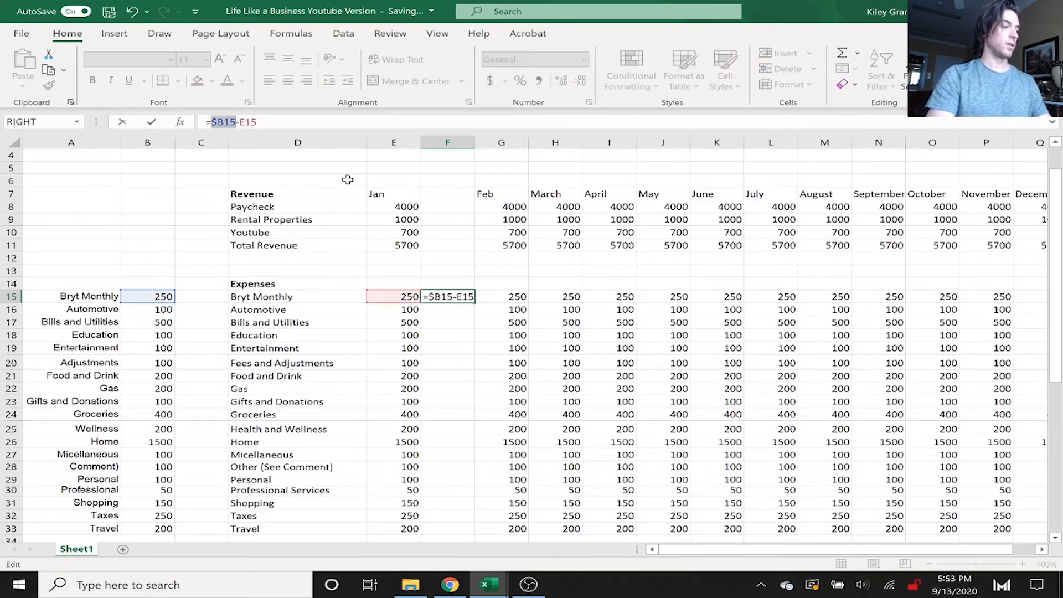
{"action": "key", "text": "Return"}
- Copy the F15 difference formula down to F16:F33 for the remaining January expense categories
{"action": "key", "text": "Up"}
{"action": "key", "text": "ctrl+c"}
{"action": "key", "text": "Down"}
{"action": "key", "text": "shift+Down"}
{"action": "key", "text": "shift+Down"}
{"action": "key", "text": "shift+Down"}
{"action": "key", "text": "shift+Down"}
{"action": "key", "text": "shift+Down"}
{"action": "key", "text": "shift+Down"}
{"action": "key", "text": "shift+Down"}
{"action": "key", "text": "shift+Down"}
{"action": "key", "text": "shift+Down"}
{"action": "key", "text": "shift+Down"}
{"action": "key", "text": "shift+Down"}
{"action": "key", "text": "shift+Down"}
{"action": "key", "text": "shift+Down"}
{"action": "key", "text": "shift+Down"}
{"action": "key", "text": "shift+Down"}
{"action": "key", "text": "shift+Down"}
{"action": "key", "text": "shift+Down"}
{"action": "key", "text": "shift+Down"}
{"action": "key", "text": "shift+Down"}
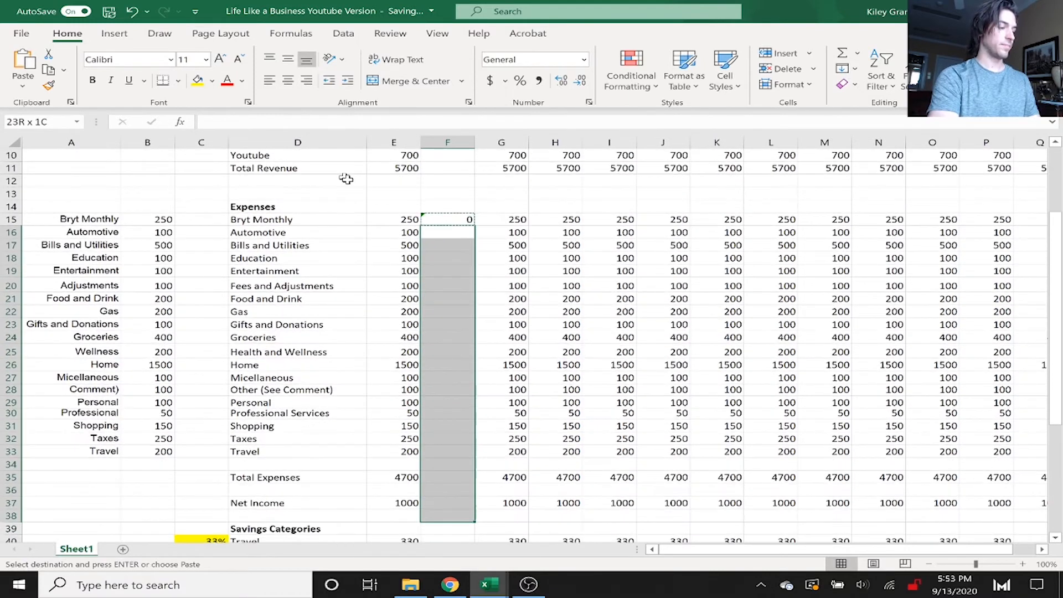
{"action": "key", "text": "shift+Up"}
{"action": "key", "text": "shift+Up"}
{"action": "key", "text": "ctrl+v"}
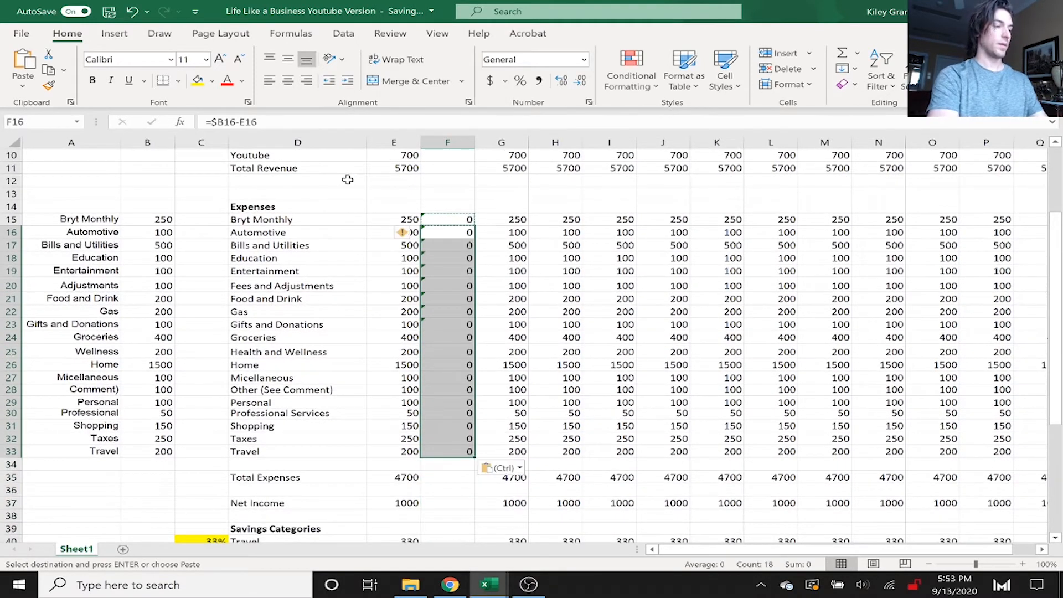
{"action": "key", "text": "Escape"}
{"action": "left_click", "coordinate": [670, 311]}
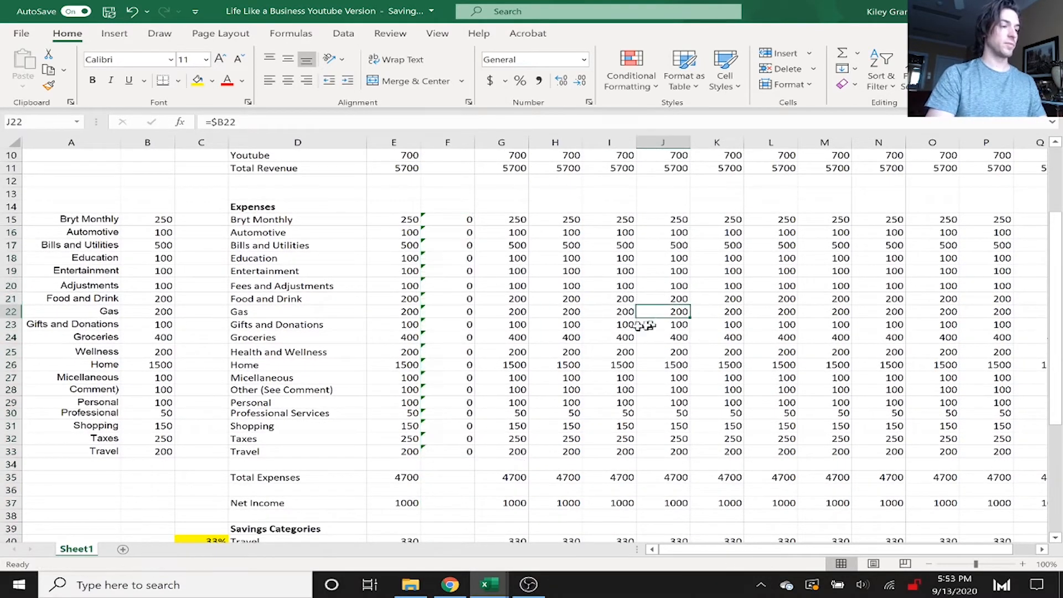
- Fill January's expense and difference cells E15:F33 with light green
{"action": "scroll", "coordinate": [518, 267], "scroll_direction": "up", "scroll_amount": 2}
{"action": "scroll", "coordinate": [442, 260], "scroll_direction": "down", "scroll_amount": 1}
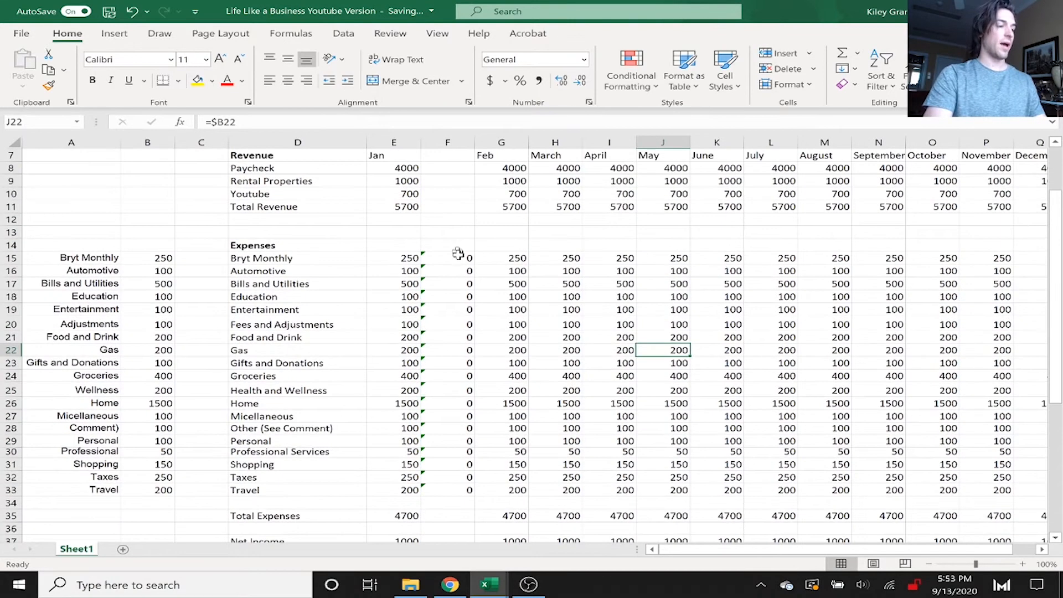
{"action": "left_click", "coordinate": [451, 260]}
{"action": "left_click", "coordinate": [376, 259]}
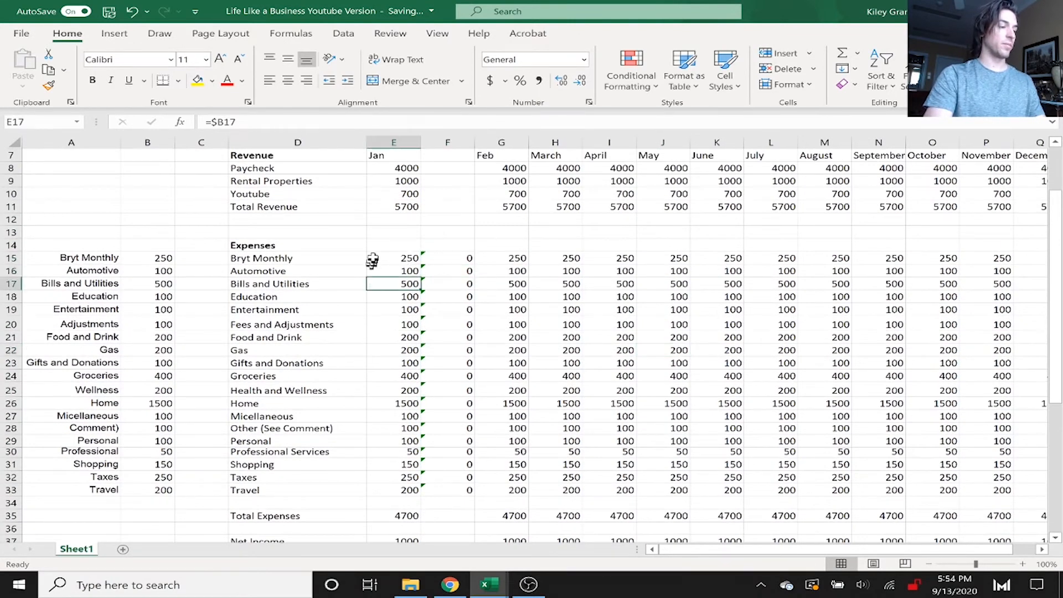
{"action": "left_click_drag", "start_coordinate": [378, 258], "coordinate": [464, 484]}
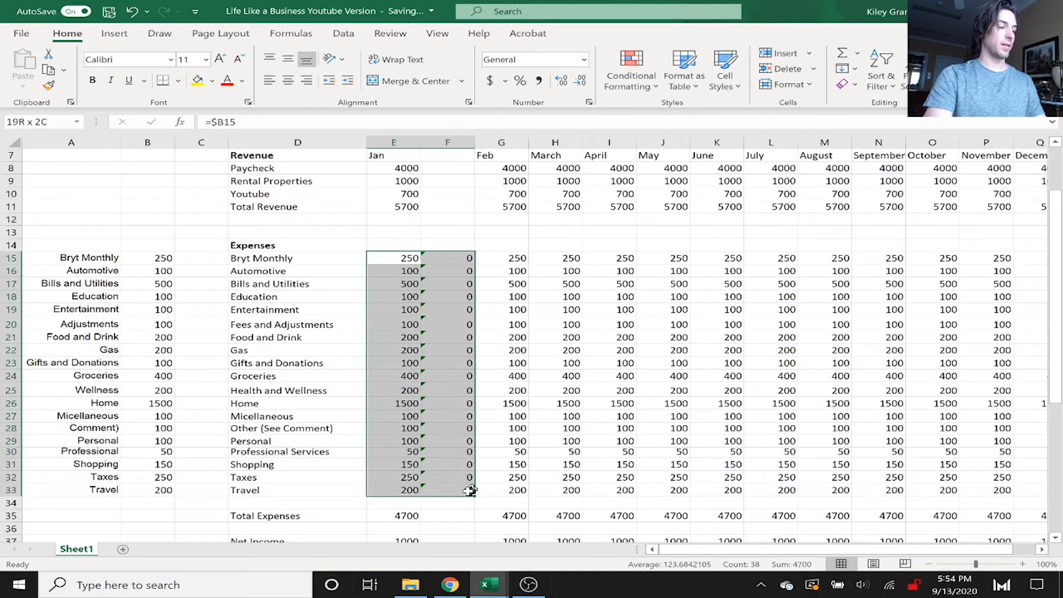
{"action": "left_click", "coordinate": [214, 84]}
{"action": "left_click", "coordinate": [315, 135]}
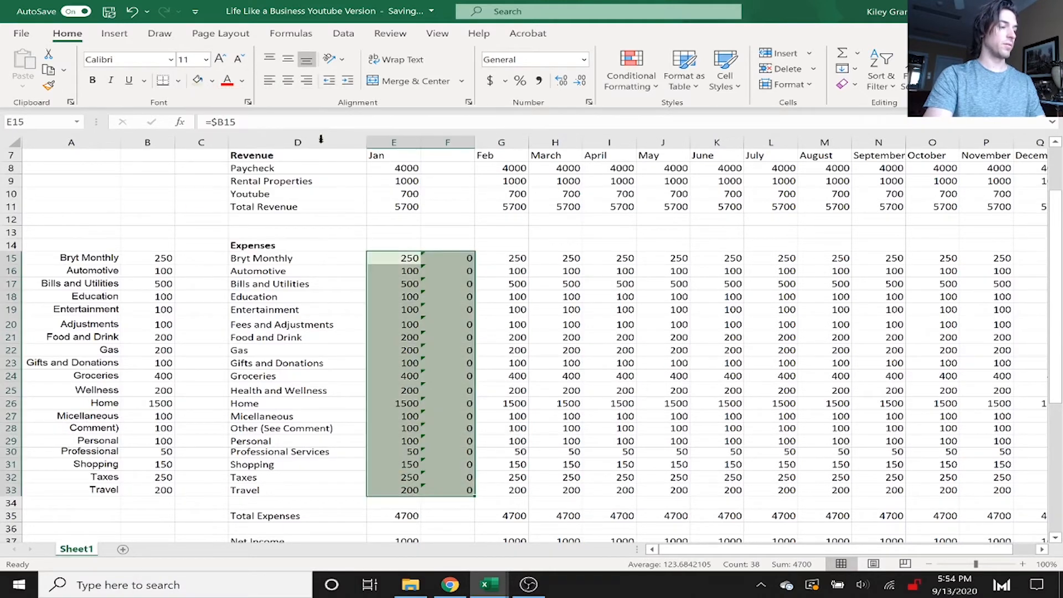
{"action": "scroll", "coordinate": [547, 296], "scroll_direction": "up", "scroll_amount": 1}
{"action": "left_click", "coordinate": [551, 297]}
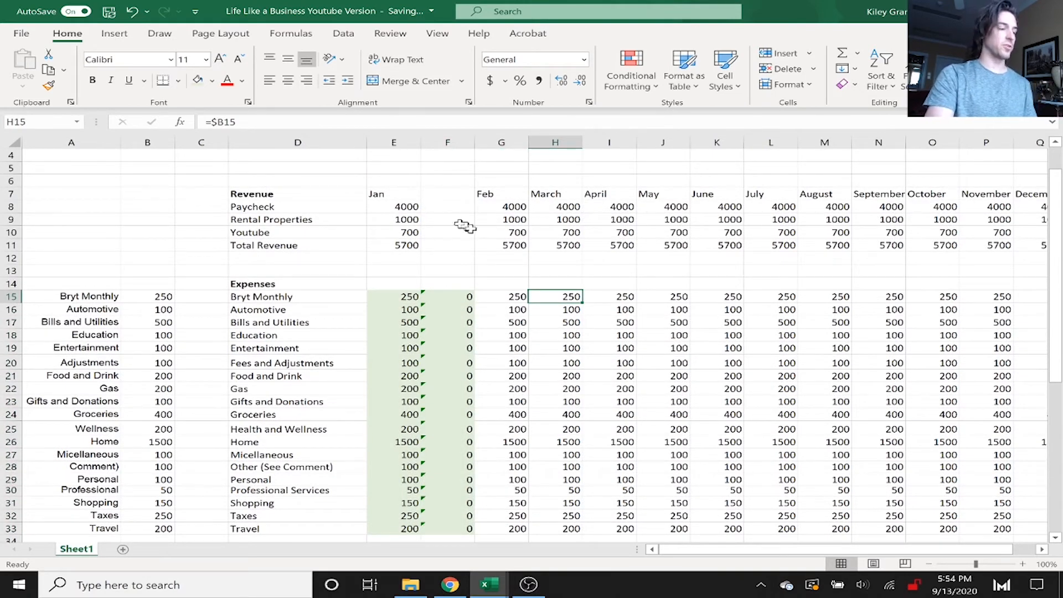
- Clear January's expense amounts in E15:E33, and check the difference cells F15:F33
{"action": "scroll", "coordinate": [465, 227], "scroll_direction": "down", "scroll_amount": 1}
{"action": "left_click_drag", "start_coordinate": [385, 259], "coordinate": [413, 491]}
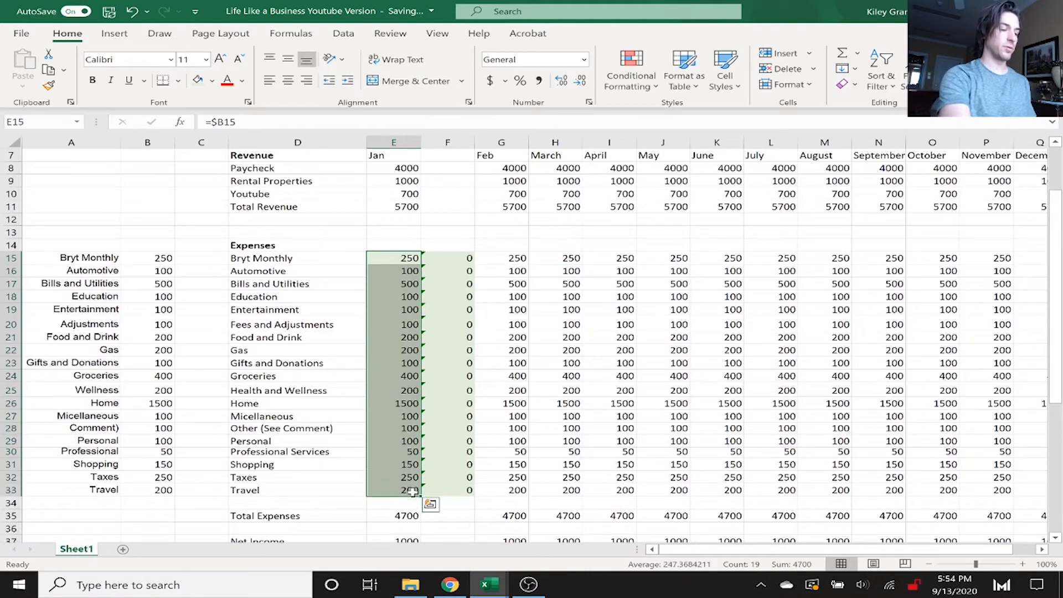
{"action": "key", "text": "Delete"}
{"action": "left_click", "coordinate": [453, 416]}
{"action": "left_click_drag", "start_coordinate": [454, 258], "coordinate": [455, 366]}
{"action": "left_click_drag", "start_coordinate": [481, 471], "coordinate": [465, 487]}
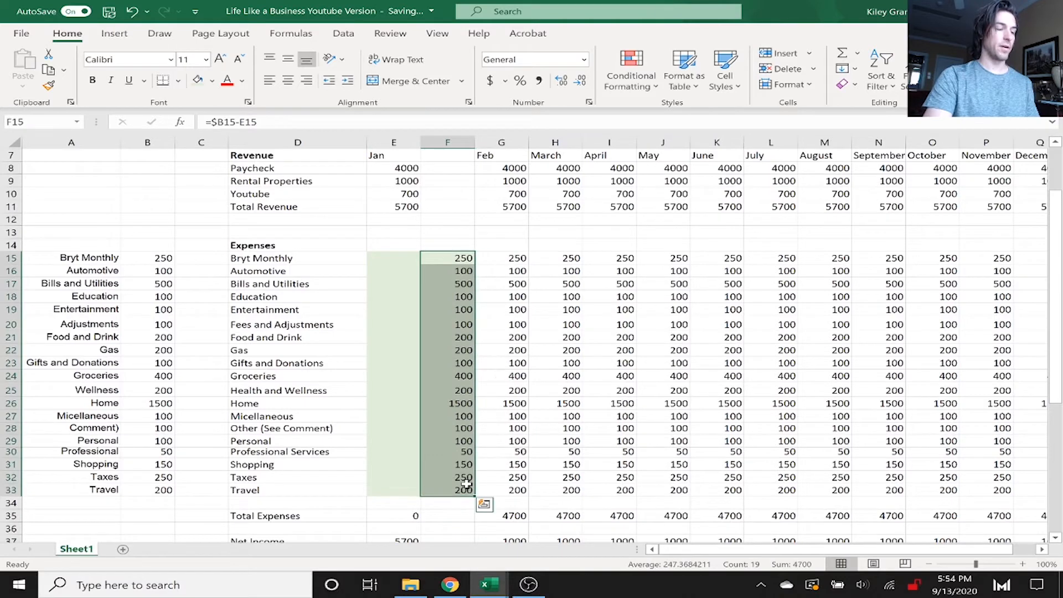
{"action": "left_click", "coordinate": [388, 259]}
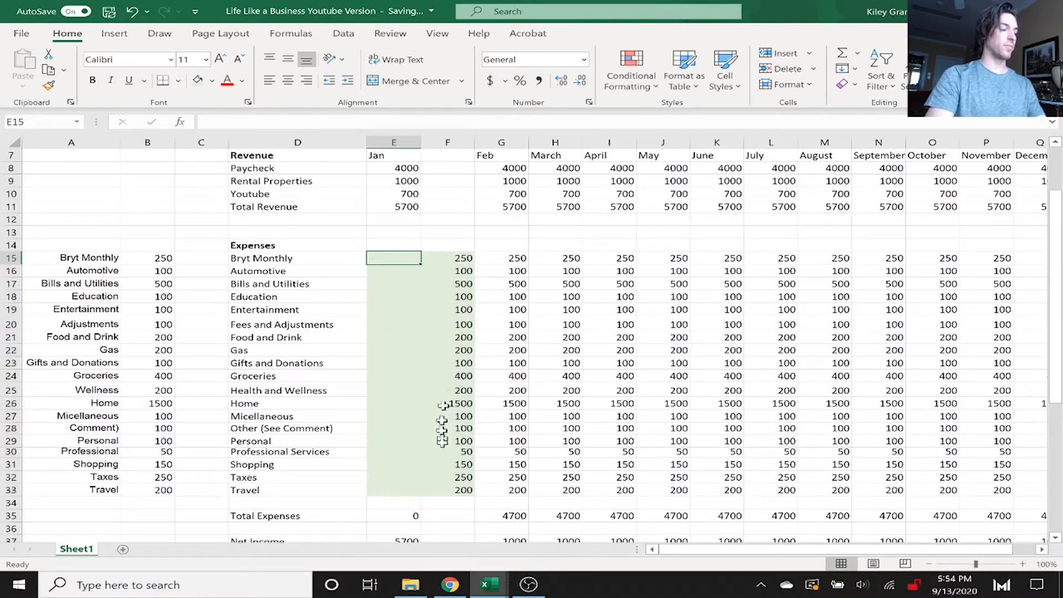
- Enter January's actual Taxes expense of 250 in E32 and Professional Services expense of 50 in E30
{"action": "left_click", "coordinate": [399, 473]}
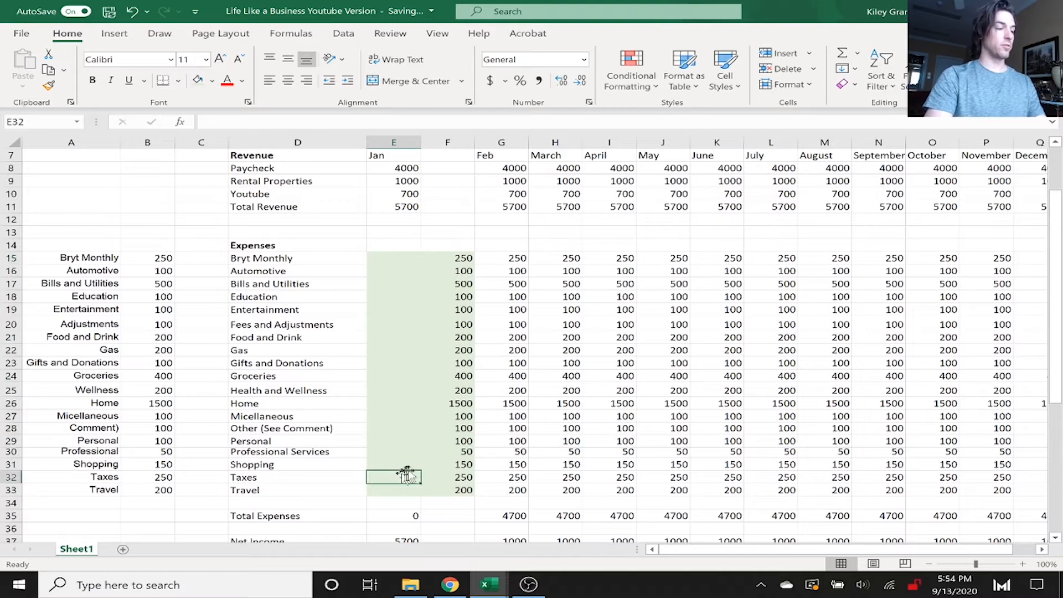
{"action": "type", "text": "250"}
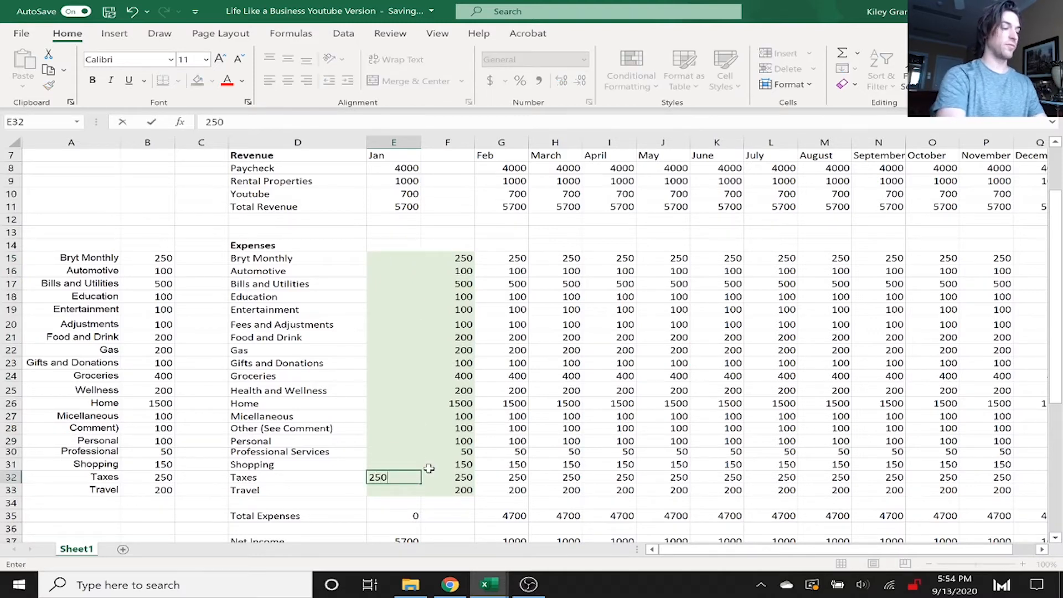
{"action": "key", "text": "Up"}
{"action": "key", "text": "Up"}
{"action": "type", "text": "5"}
{"action": "key", "text": "Return"}
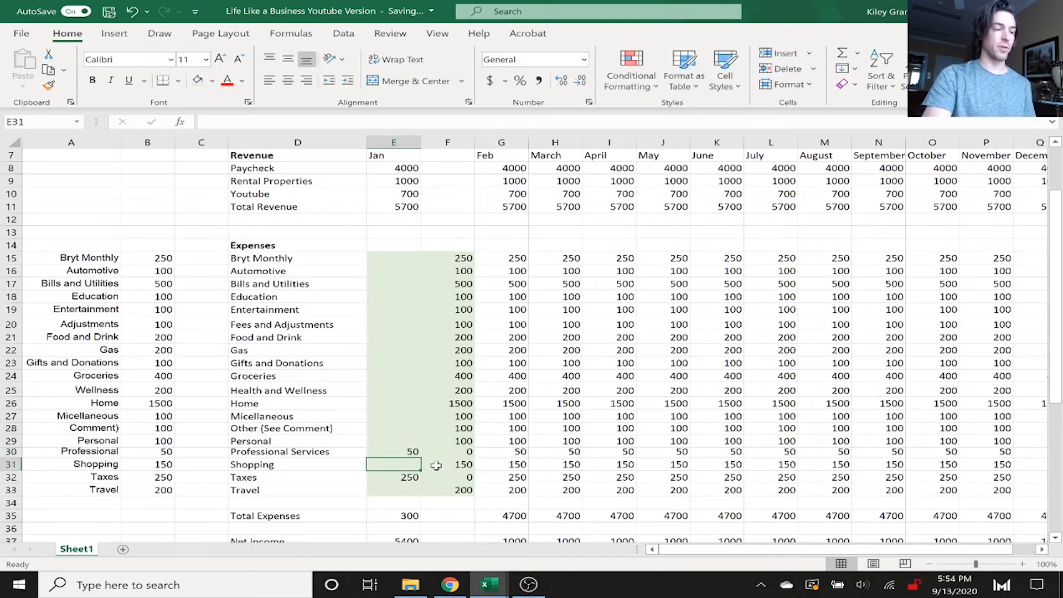
- Check January's net income and total expenses formulas, and set the Home expense in E26 to 1500
{"action": "scroll", "coordinate": [443, 468], "scroll_direction": "down", "scroll_amount": 2}
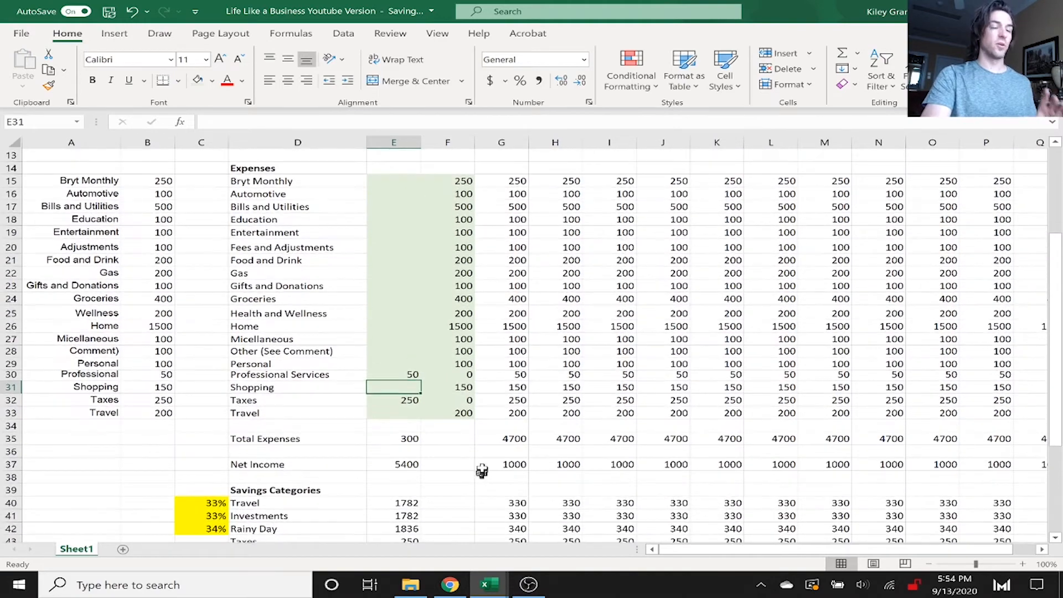
{"action": "scroll", "coordinate": [473, 473], "scroll_direction": "down", "scroll_amount": 2}
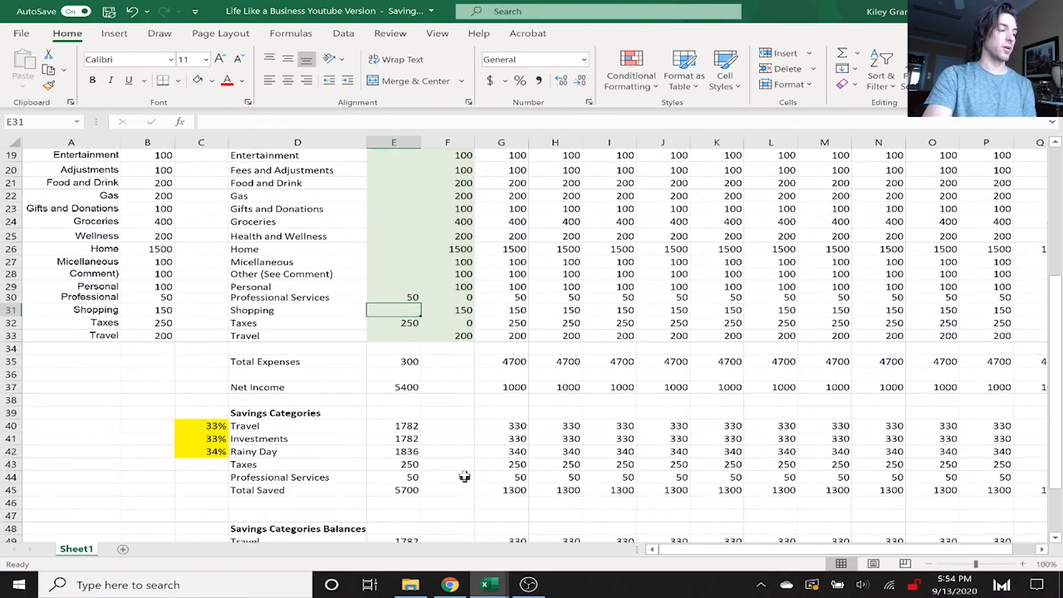
{"action": "left_click", "coordinate": [399, 387]}
{"action": "scroll", "coordinate": [492, 437], "scroll_direction": "up", "scroll_amount": 1}
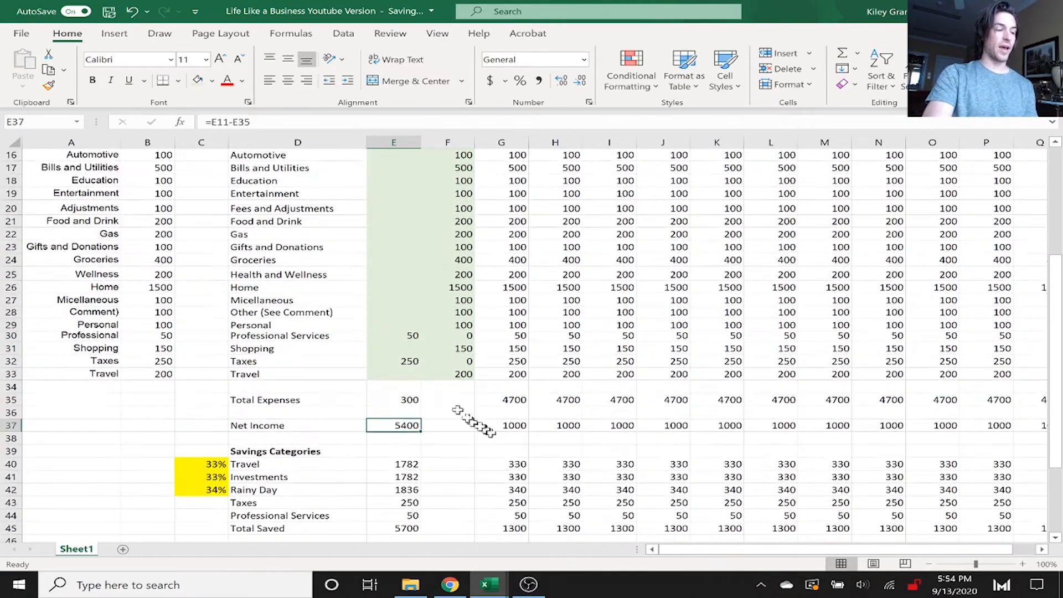
{"action": "left_click", "coordinate": [412, 396]}
{"action": "scroll", "coordinate": [550, 450], "scroll_direction": "up", "scroll_amount": 1}
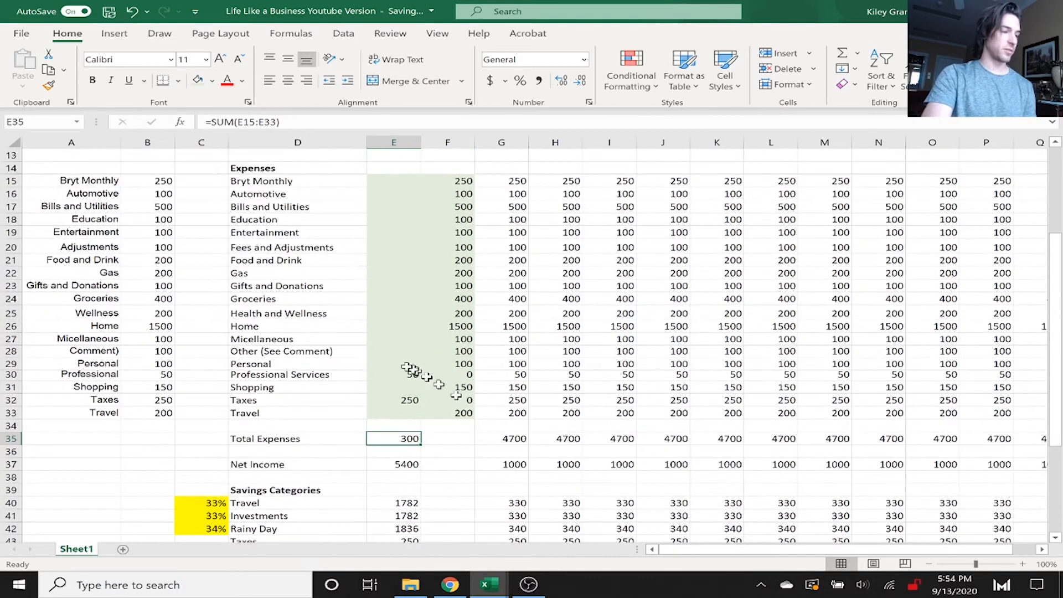
{"action": "left_click", "coordinate": [394, 326]}
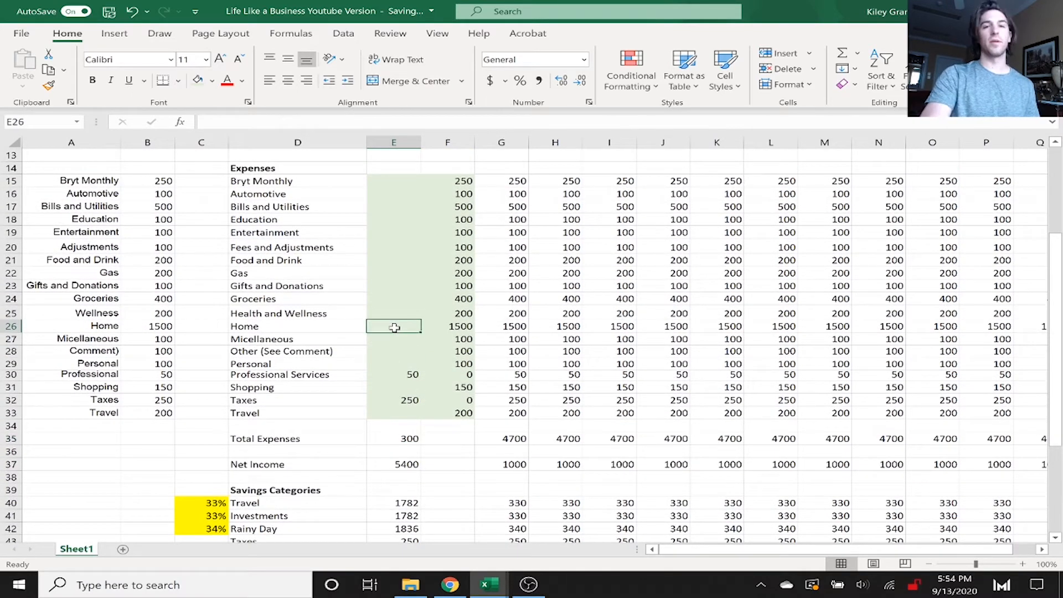
{"action": "type", "text": "1500"}
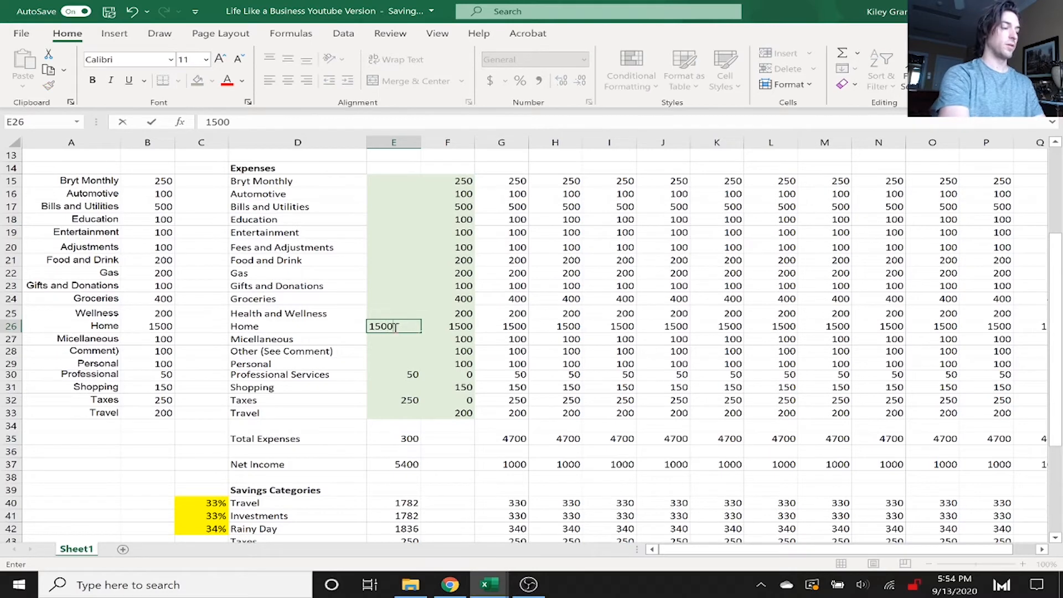
{"action": "key", "text": "Return"}
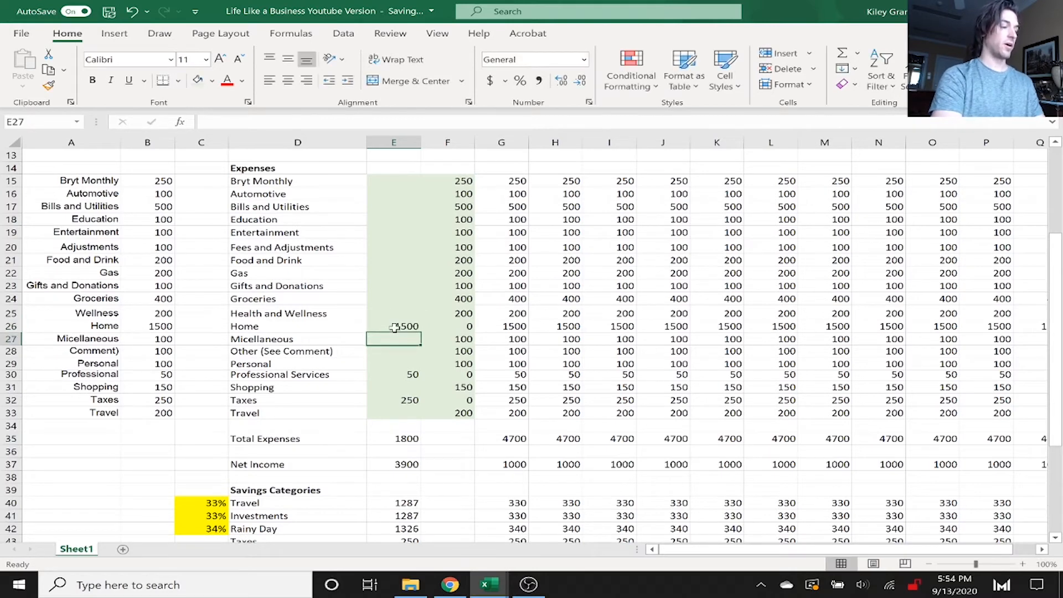
- Enter January's actual expenses of 90 for Micellaneous, 75 for Other and 90 for Personal in E27:E29
{"action": "type", "text": "90"}
{"action": "key", "text": "Return"}
{"action": "type", "text": "75"}
{"action": "key", "text": "Return"}
{"action": "type", "text": "90"}
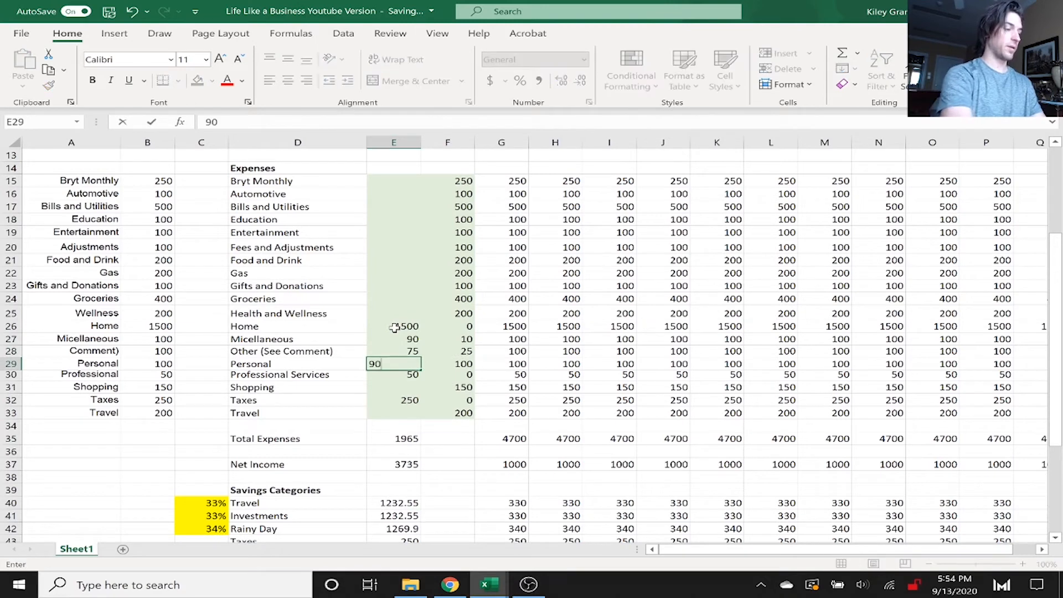
{"action": "key", "text": "Return"}
- Enter January's actual Shopping expense of 175 in E31 and Travel expense of 75 in E33
{"action": "key", "text": "Return"}
{"action": "type", "text": "1"}
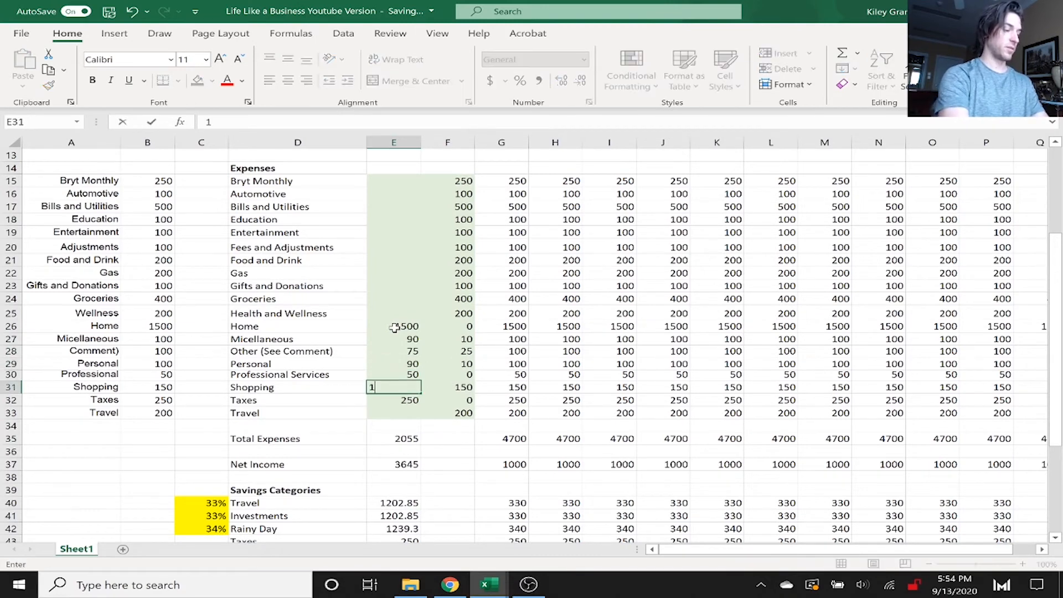
{"action": "key", "text": "Return"}
{"action": "key", "text": "Return"}
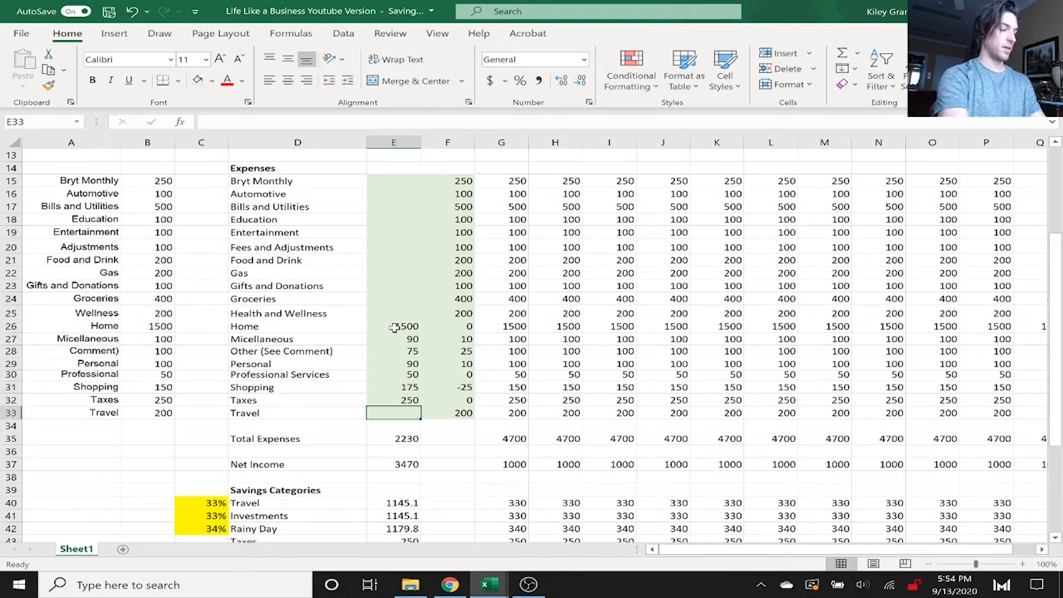
{"action": "type", "text": "75"}
{"action": "key", "text": "Up"}
- Enter January's actual expenses: Health and Wellness 150 in E25, Groceries 500 in E24, Gifts and Donations 100 in E23
{"action": "key", "text": "Up"}
{"action": "key", "text": "Up"}
{"action": "key", "text": "Up"}
{"action": "key", "text": "Up"}
{"action": "key", "text": "Up"}
{"action": "key", "text": "Up"}
{"action": "key", "text": "Up"}
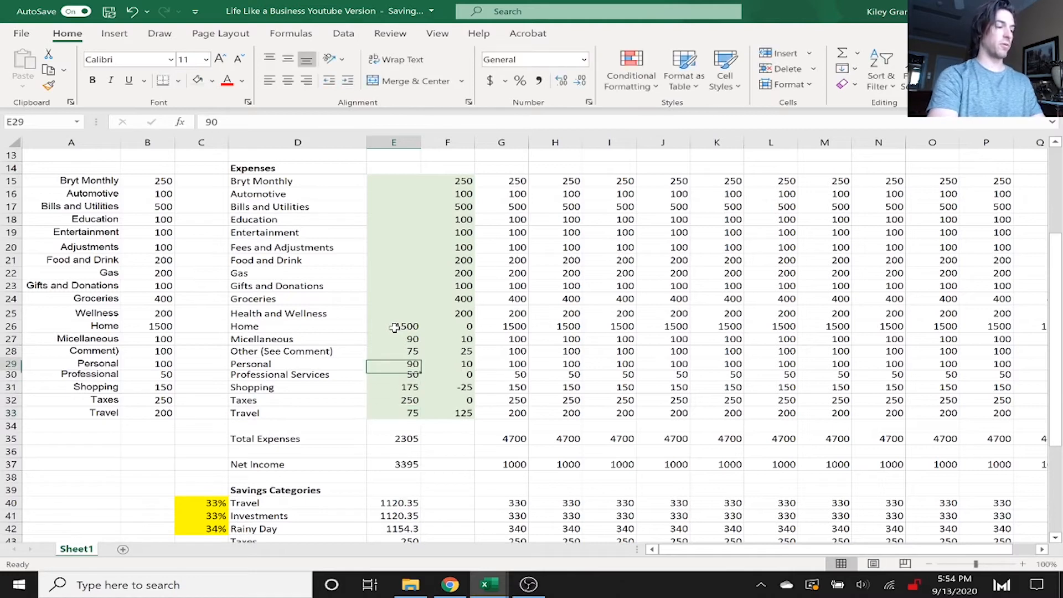
{"action": "type", "text": "150"}
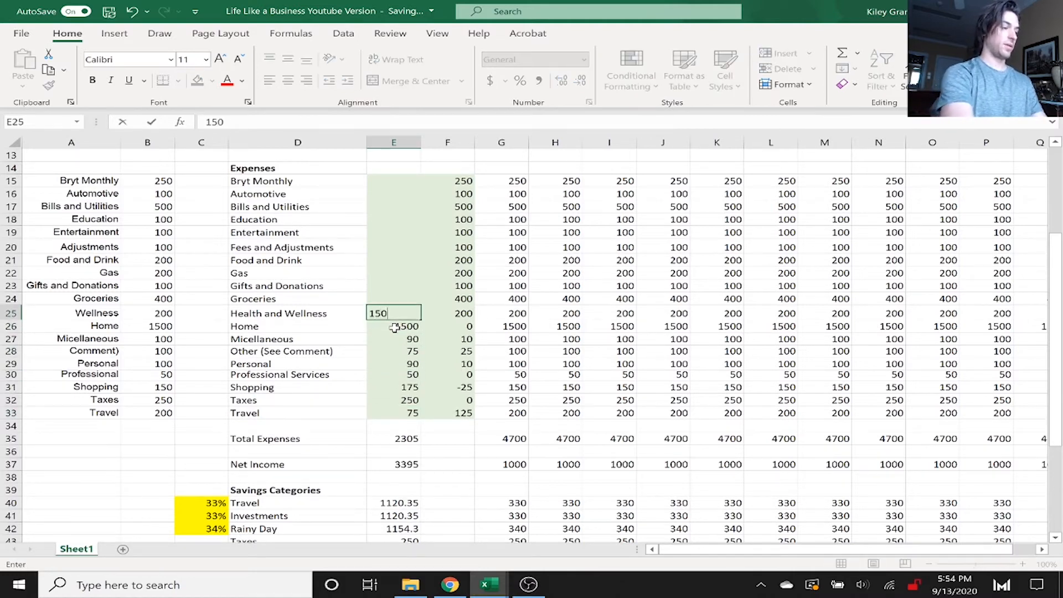
{"action": "key", "text": "Up"}
{"action": "type", "text": "50"}
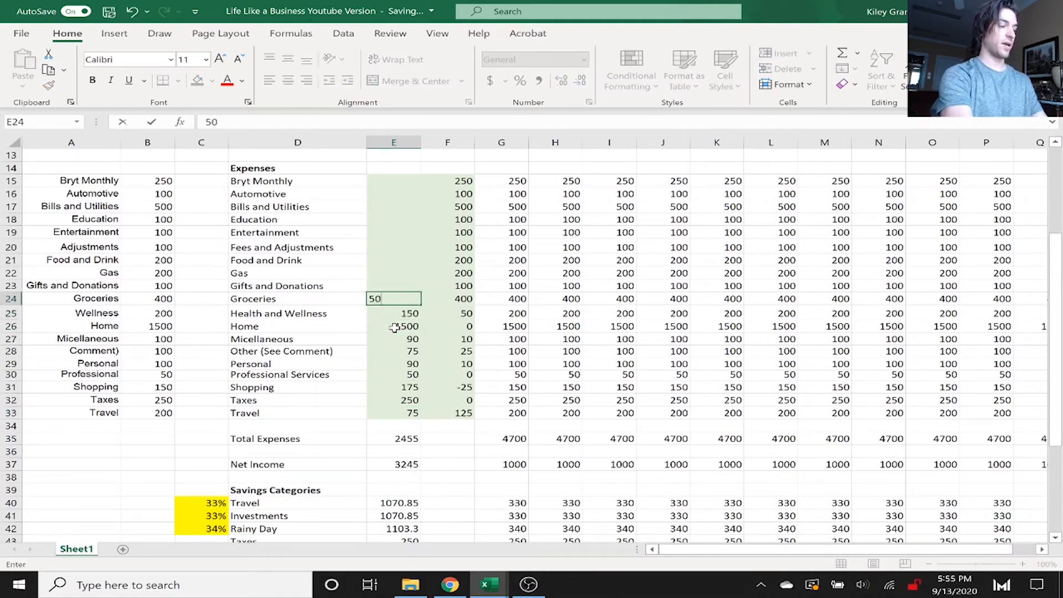
{"action": "key", "text": "Up"}
{"action": "type", "text": "10"}
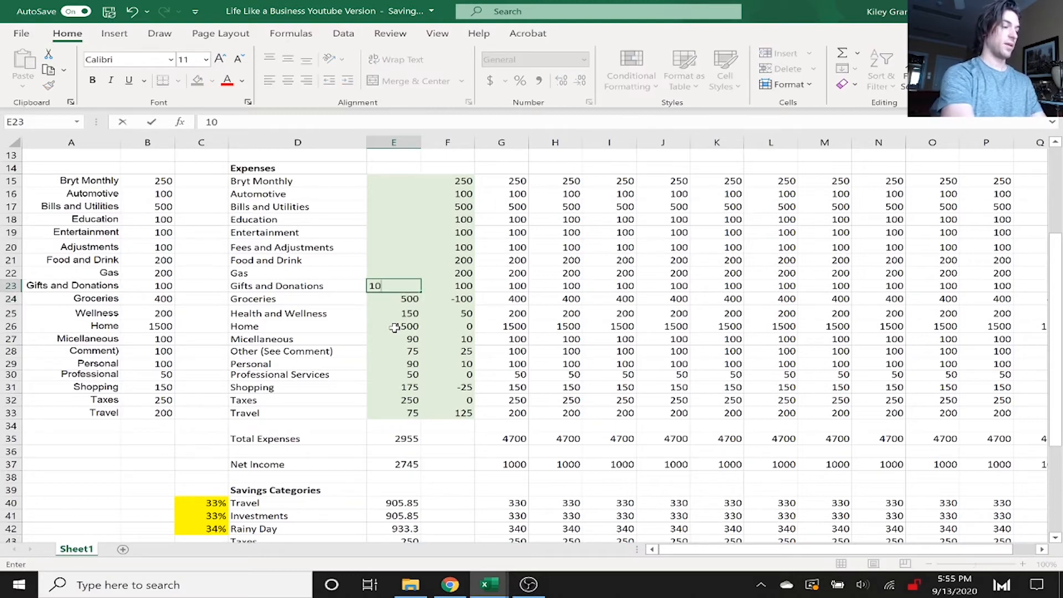
{"action": "key", "text": "Up"}
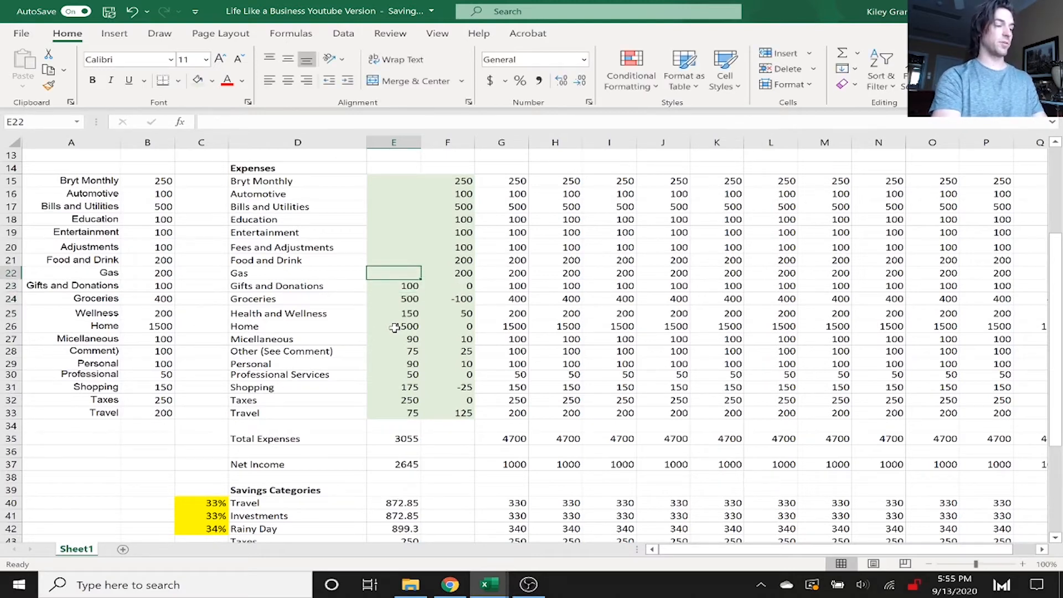
- Enter January's actual expenses: Gas 150 in E22, Food and Drink 175 in E21, Fees and Adjustments 97 in E20
{"action": "type", "text": "150"}
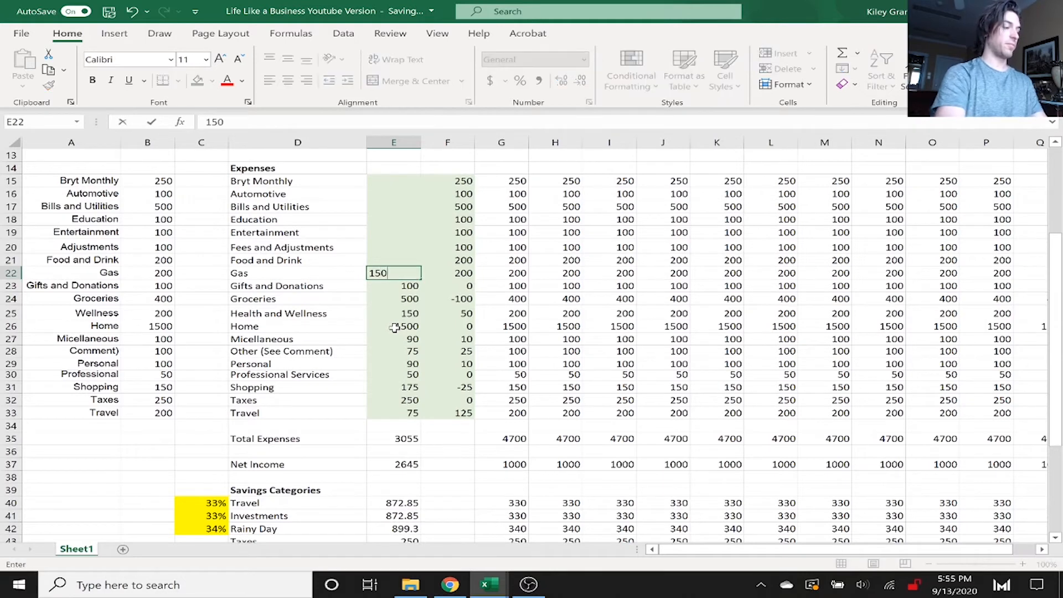
{"action": "key", "text": "Up"}
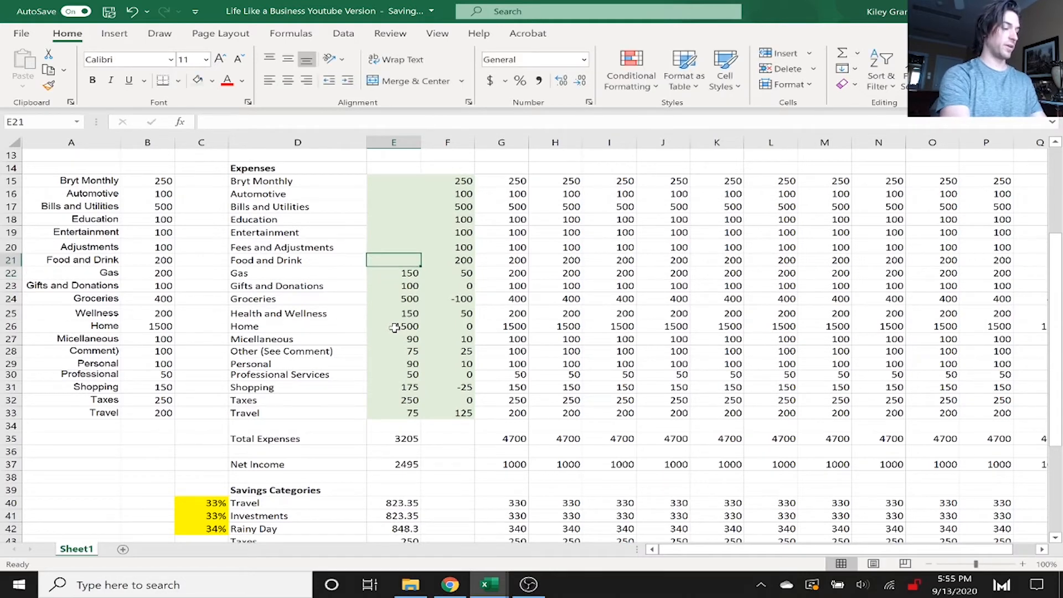
{"action": "type", "text": "175"}
{"action": "key", "text": "Up"}
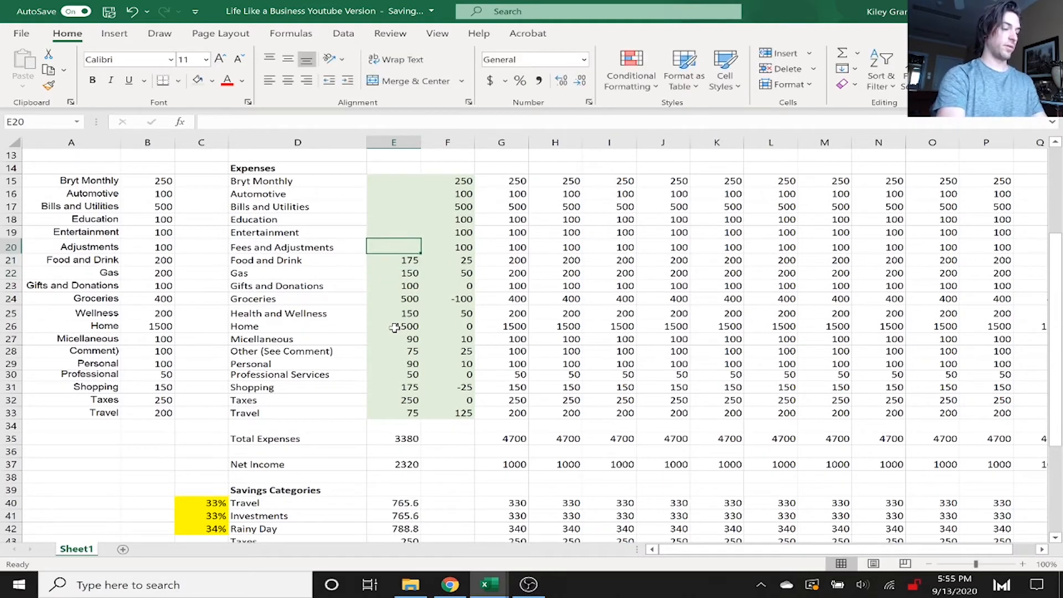
{"action": "type", "text": "97"}
{"action": "key", "text": "Up"}
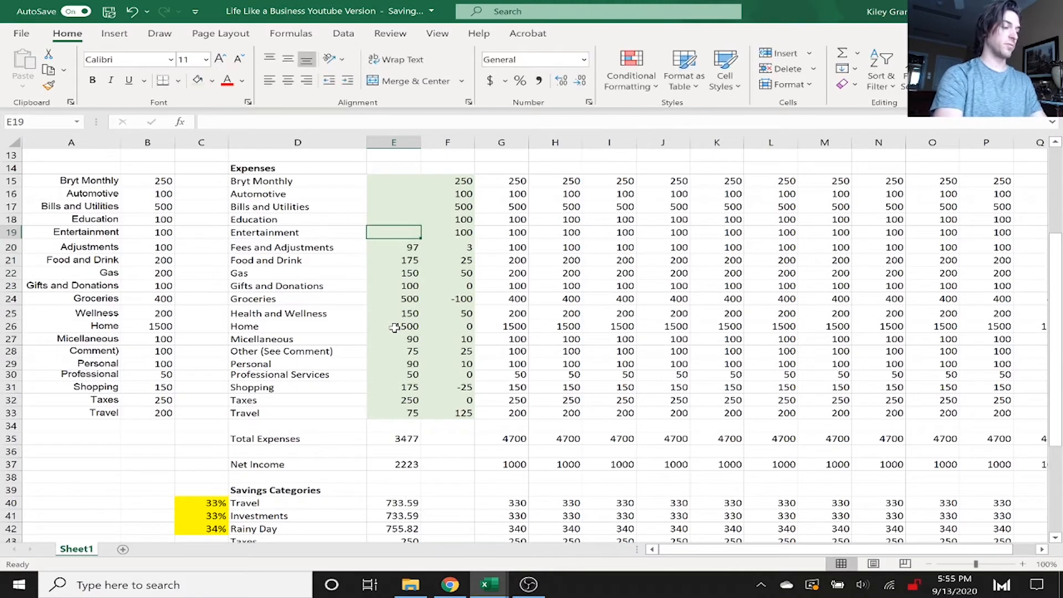
- Enter January's actual expenses of 90 for Entertainment in E19 and 89 for Education in E18
{"action": "type", "text": "90"}
{"action": "key", "text": "Up"}
{"action": "type", "text": "89"}
{"action": "key", "text": "Up"}
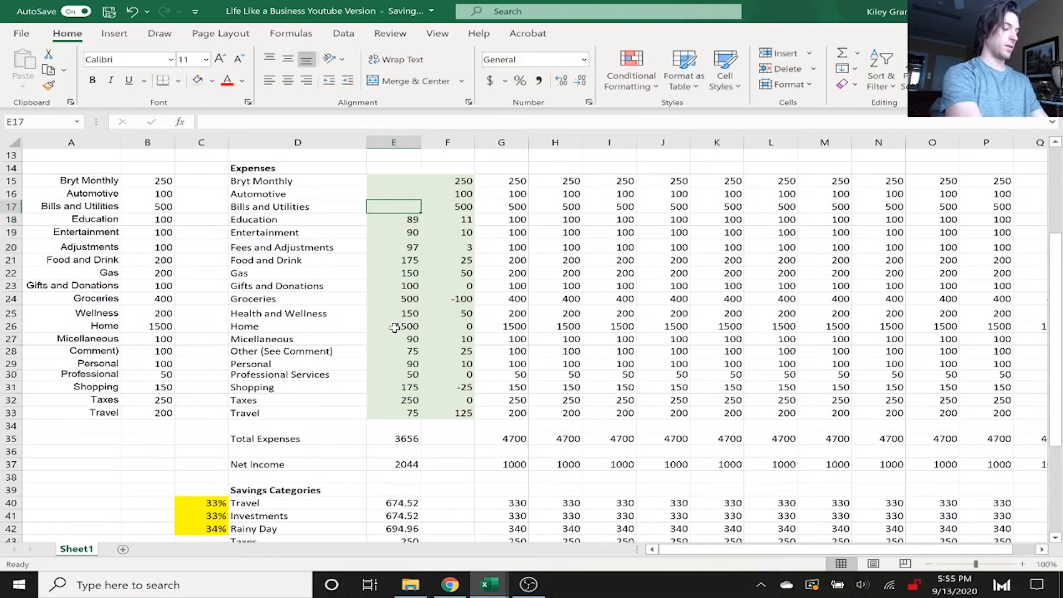
- Enter January's actual expenses: Bills and Utilities 500 in E17, Automotive 100 in E16, Bryt Monthly 250 in E15
{"action": "type", "text": "65"}
{"action": "key", "text": "ctrl+Return"}
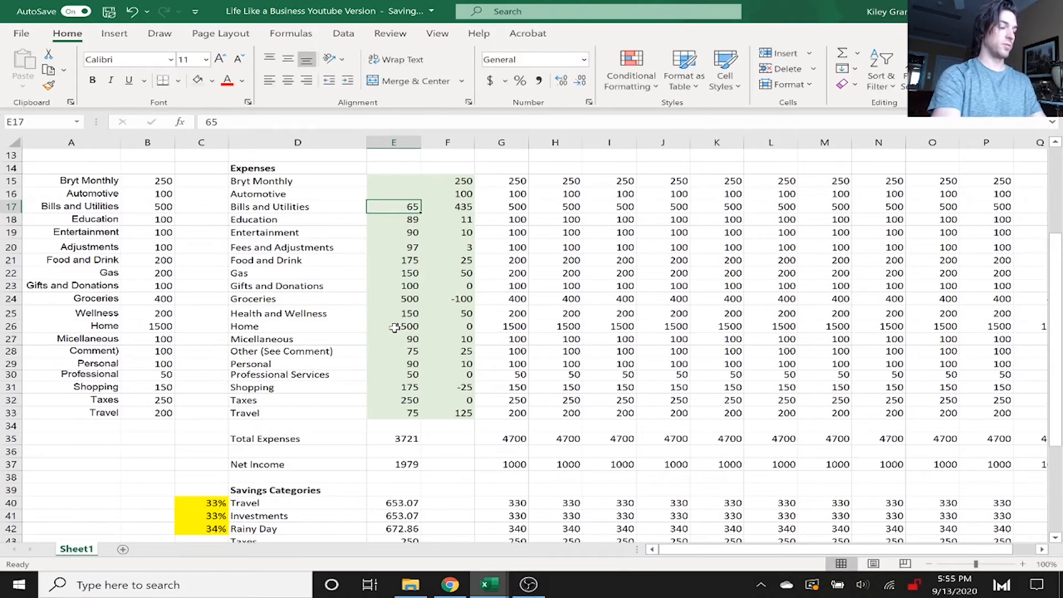
{"action": "type", "text": "50"}
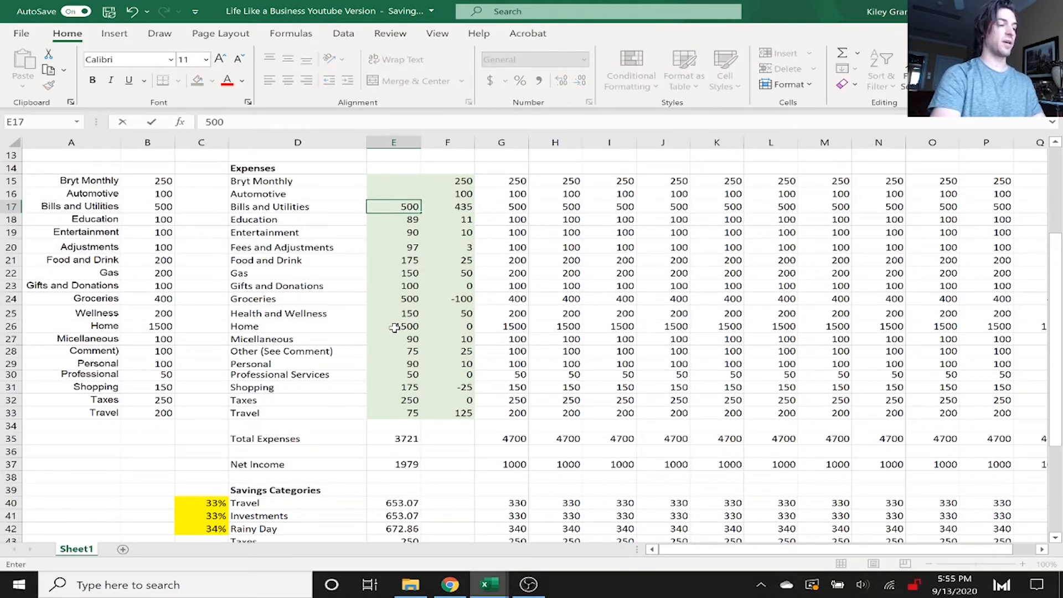
{"action": "type", "text": "0"}
{"action": "key", "text": "Up"}
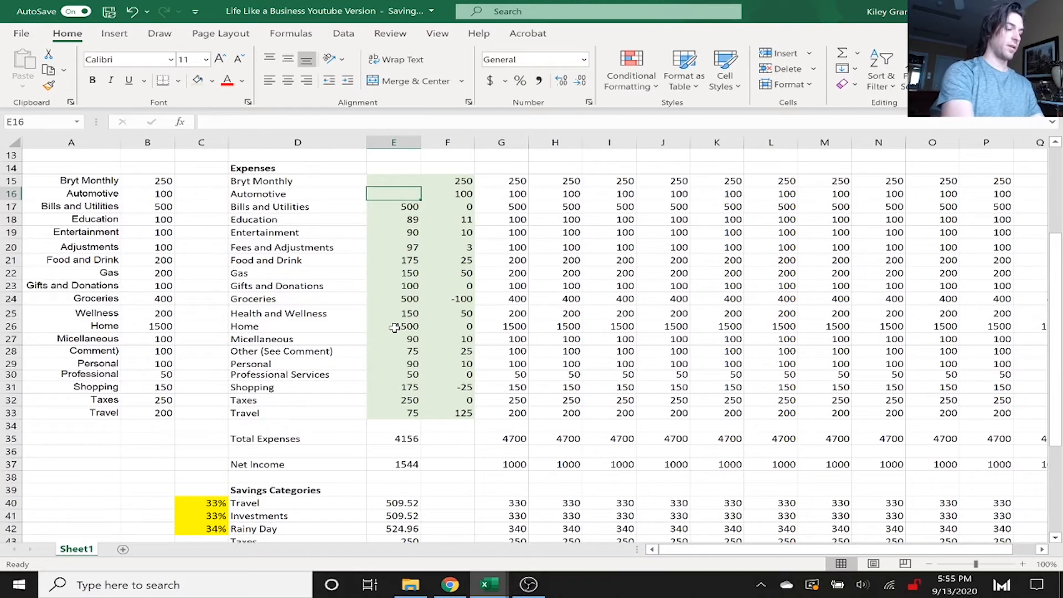
{"action": "type", "text": "100"}
{"action": "key", "text": "Up"}
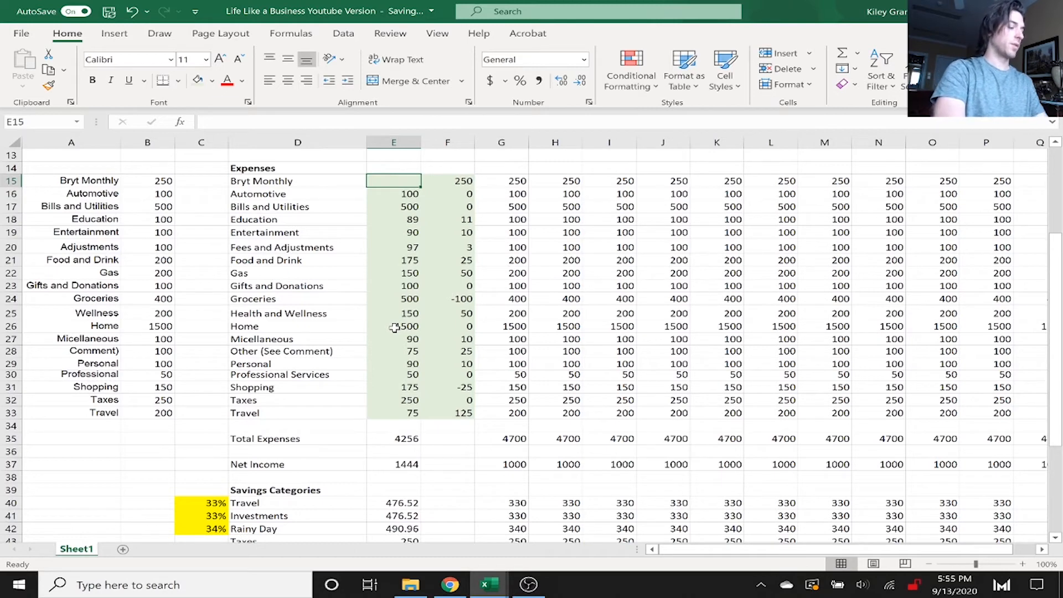
{"action": "type", "text": "250"}
{"action": "key", "text": "ctrl+Return"}
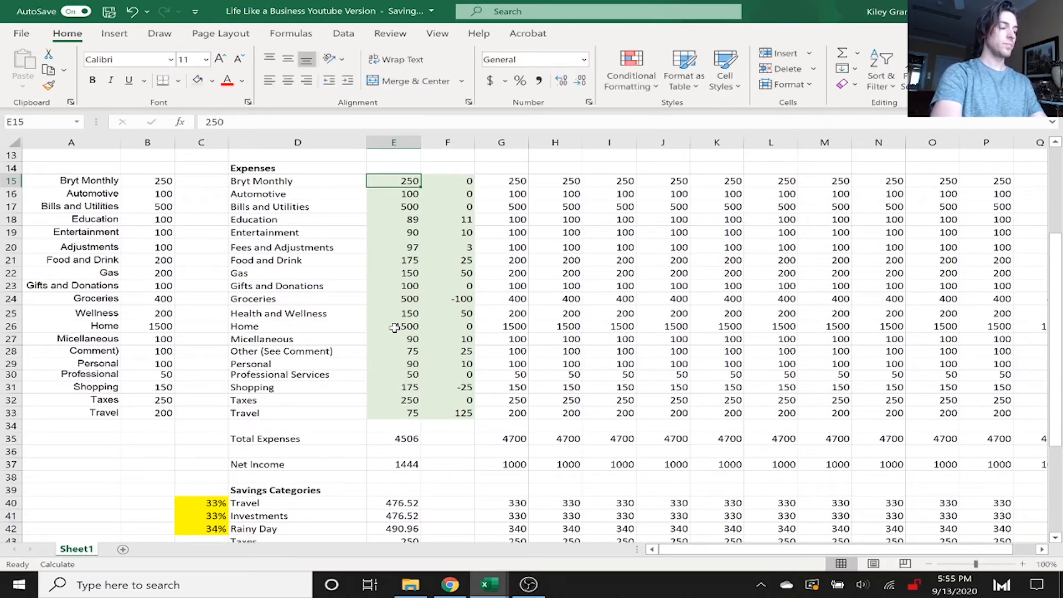
- Review January's actual expenses in column E down to the Total Expenses formula in E35
{"action": "key", "text": "Down"}
{"action": "key", "text": "Down"}
{"action": "key", "text": "Down"}
{"action": "key", "text": "Down"}
{"action": "key", "text": "Down"}
{"action": "key", "text": "Down"}
{"action": "key", "text": "Down"}
{"action": "key", "text": "Down"}
{"action": "key", "text": "Down"}
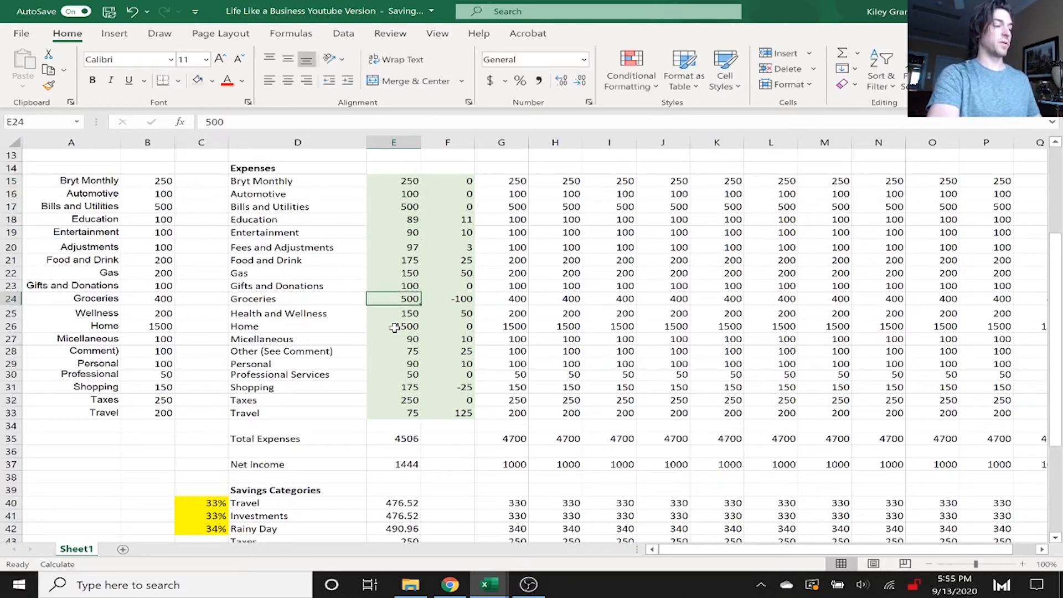
{"action": "left_click", "coordinate": [406, 439]}
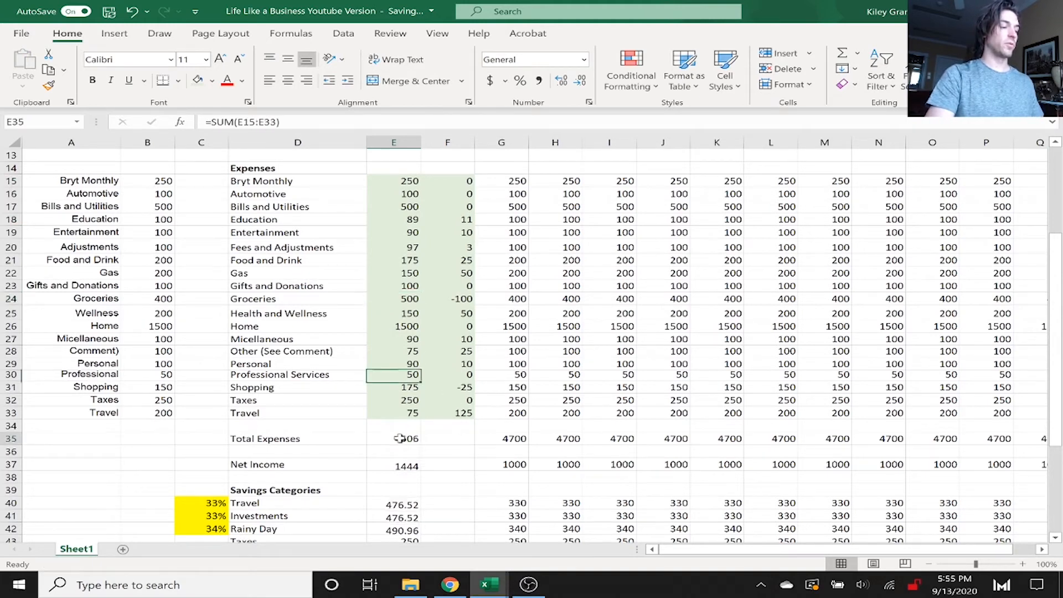
- Total the budgeted expense amounts B15:B33 in B35 with a SUM formula
{"action": "left_click", "coordinate": [145, 440]}
{"action": "type", "text": "=SUM("}
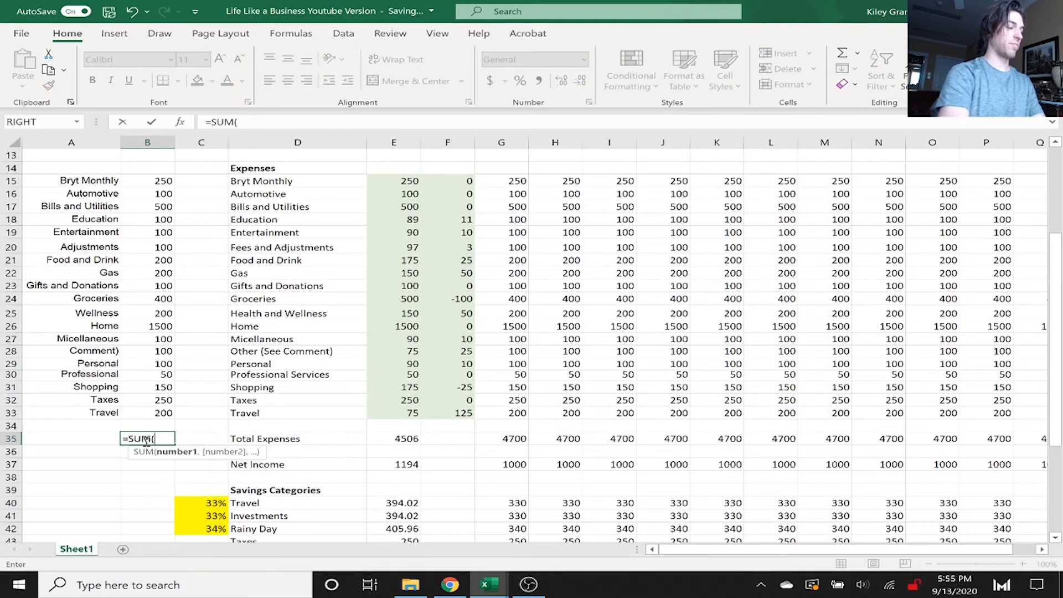
{"action": "key", "text": "Down"}
{"action": "key", "text": "Up"}
{"action": "key", "text": "Up"}
{"action": "key", "text": "Up"}
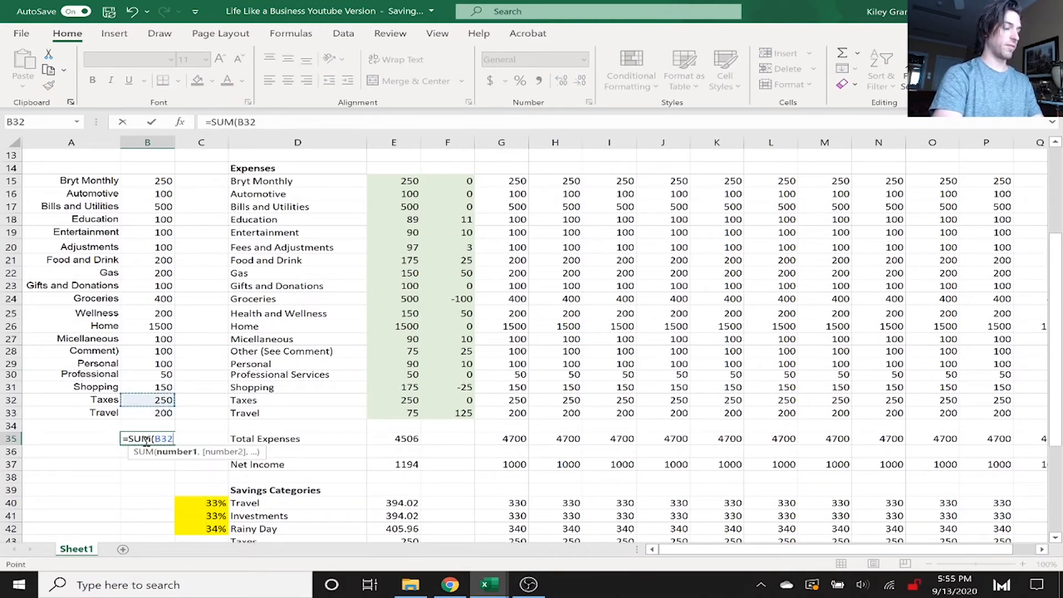
{"action": "key", "text": "Down"}
{"action": "key", "text": "shift+Up"}
{"action": "key", "text": "shift+Up"}
{"action": "key", "text": "shift+Up"}
{"action": "key", "text": "shift+Up"}
{"action": "key", "text": "shift+Up"}
{"action": "key", "text": "shift+Up"}
{"action": "key", "text": "shift+Up"}
{"action": "key", "text": "shift+Up"}
{"action": "key", "text": "shift+Up"}
{"action": "key", "text": "shift+Up"}
{"action": "key", "text": "shift+Up"}
{"action": "key", "text": "shift+Up"}
{"action": "key", "text": "shift+Up"}
{"action": "key", "text": "shift+Up"}
{"action": "key", "text": "shift+Up"}
{"action": "key", "text": "shift+Up"}
{"action": "key", "text": "shift+Up"}
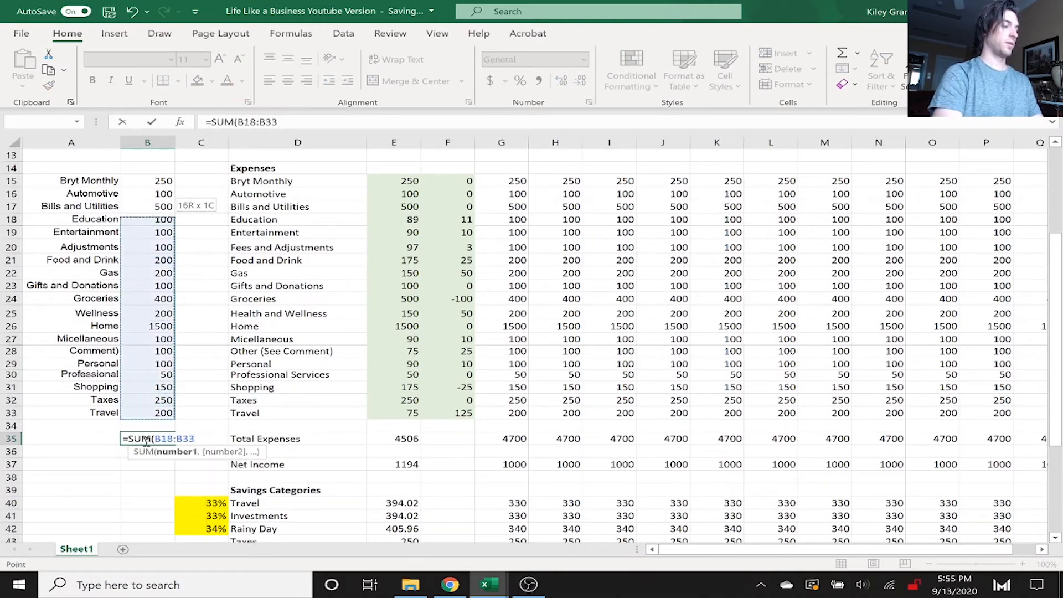
{"action": "key", "text": "shift+Up"}
{"action": "key", "text": "Return"}
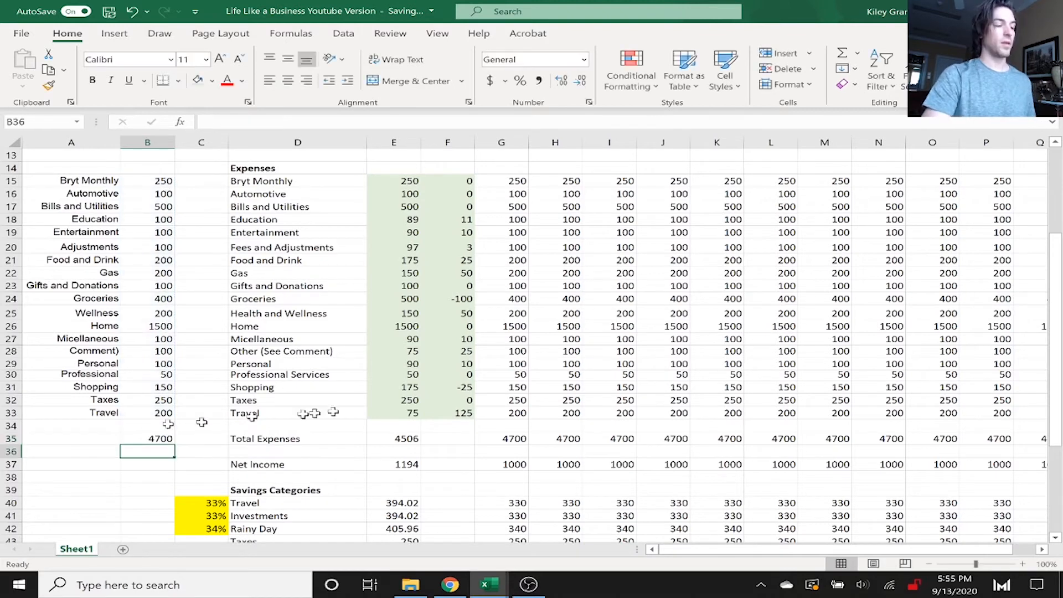
- Compare January's Total Expenses with the budget total and check the Shopping, Micellaneous, Other and Personal differences in column F
{"action": "left_click", "coordinate": [415, 437]}
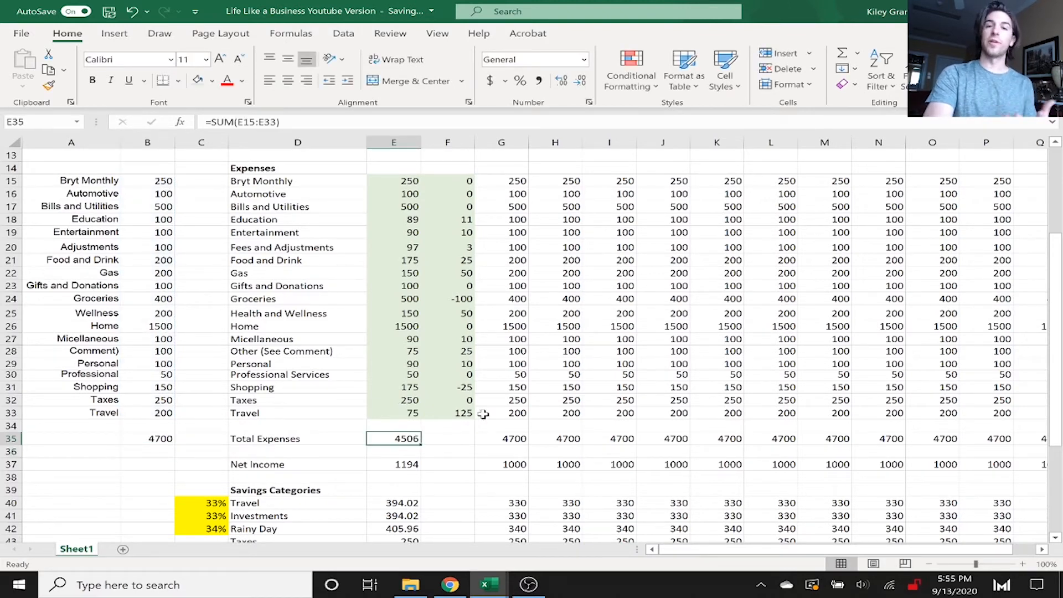
{"action": "left_click", "coordinate": [454, 387]}
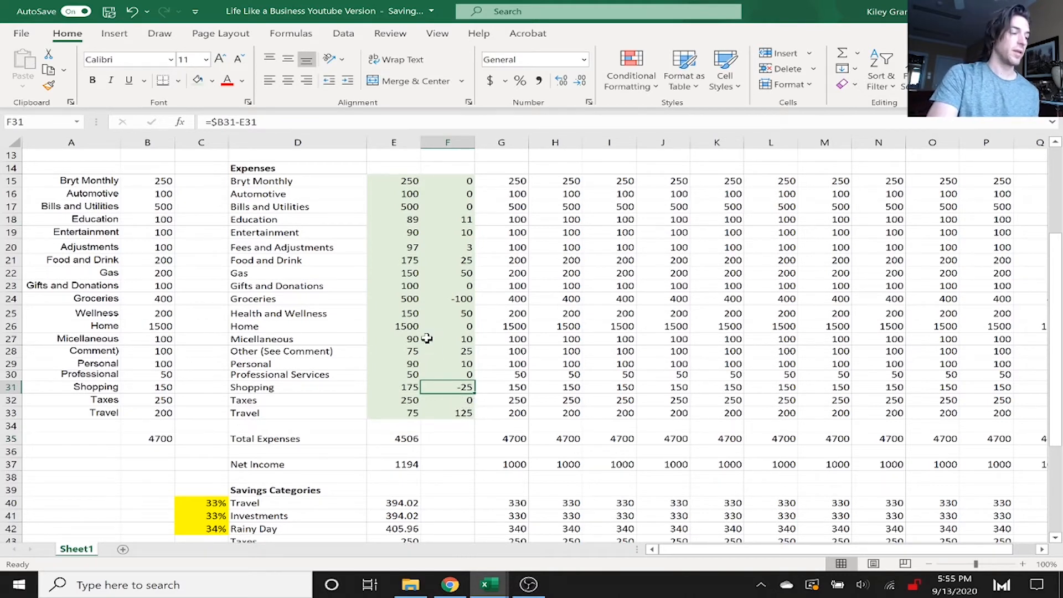
{"action": "left_click", "coordinate": [450, 340]}
{"action": "left_click", "coordinate": [454, 352]}
{"action": "left_click", "coordinate": [458, 364]}
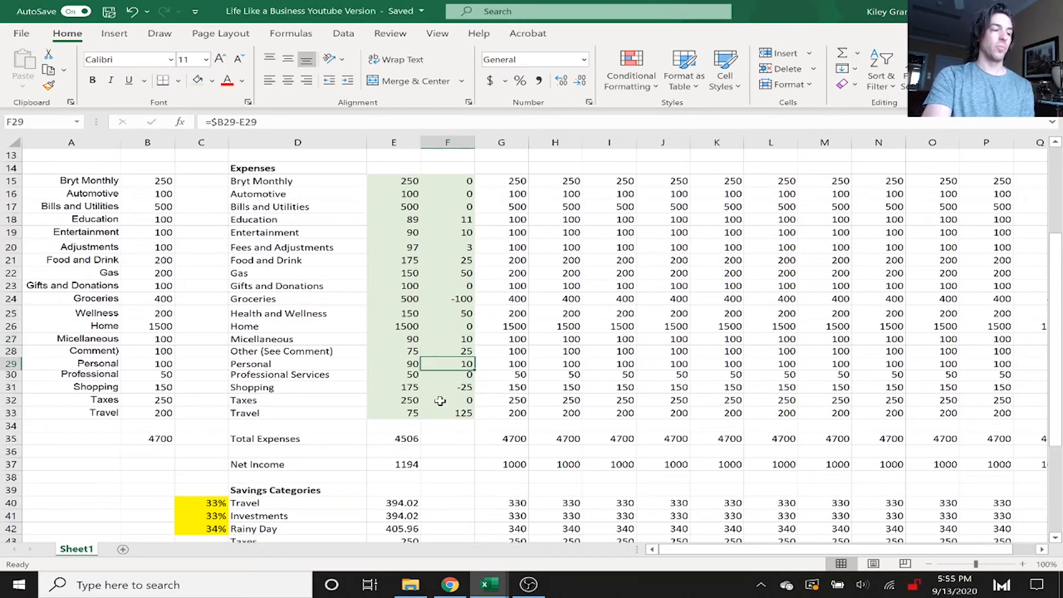
- Examine January's Net Income, its allocation across the Savings Categories in E40:E45, and the Savings Categories Balances in E49:E53
{"action": "scroll", "coordinate": [440, 401], "scroll_direction": "down", "scroll_amount": 2}
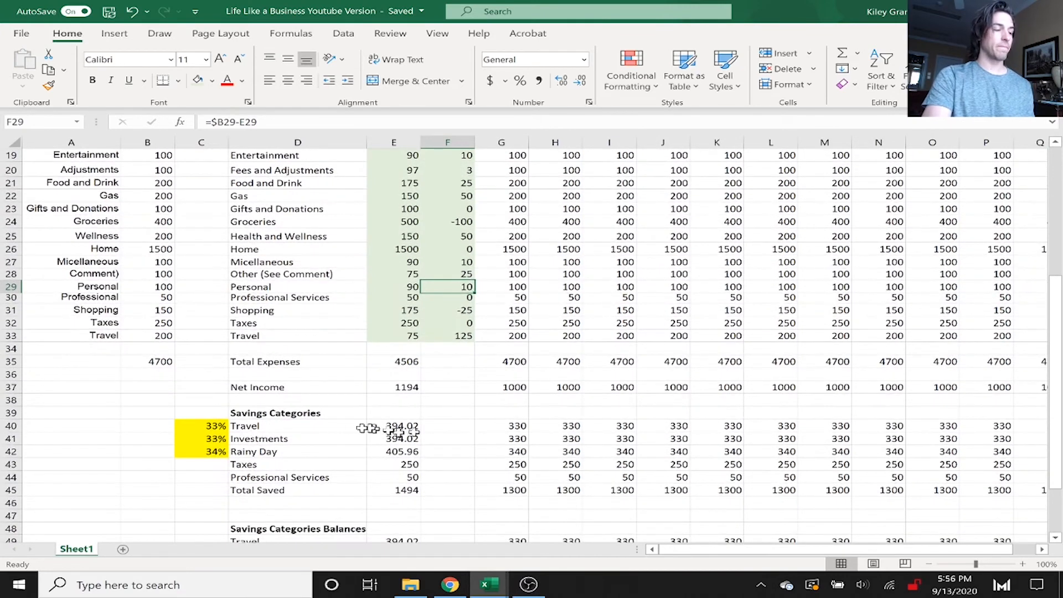
{"action": "left_click", "coordinate": [400, 426]}
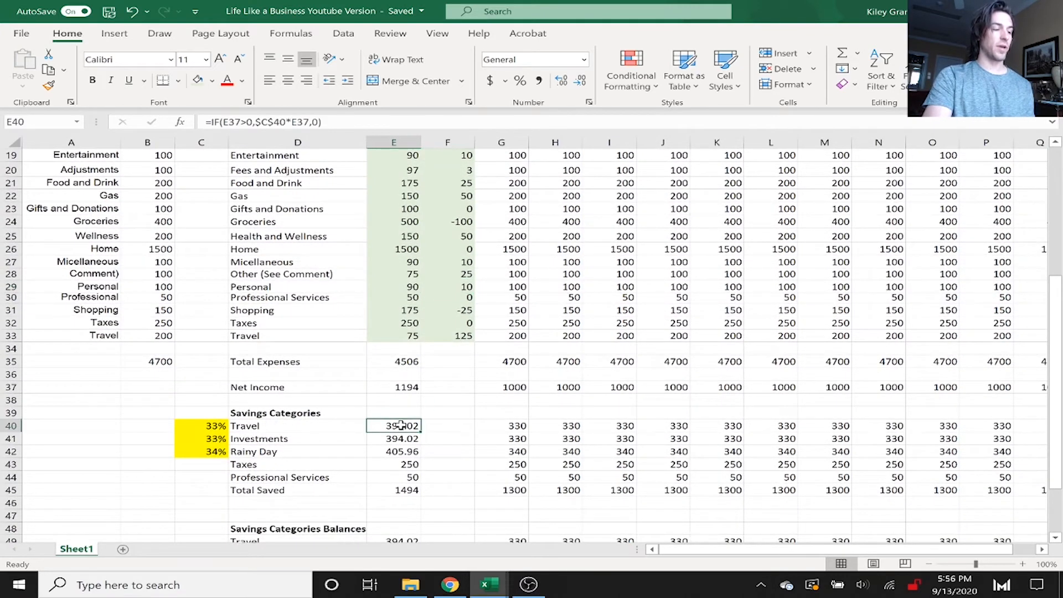
{"action": "left_click", "coordinate": [405, 390]}
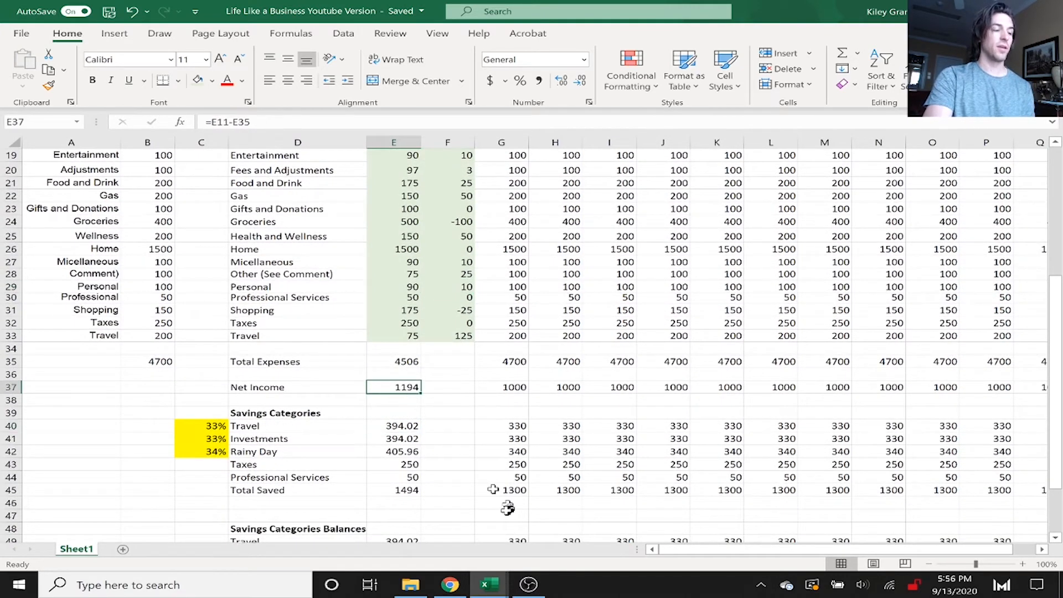
{"action": "left_click", "coordinate": [395, 438]}
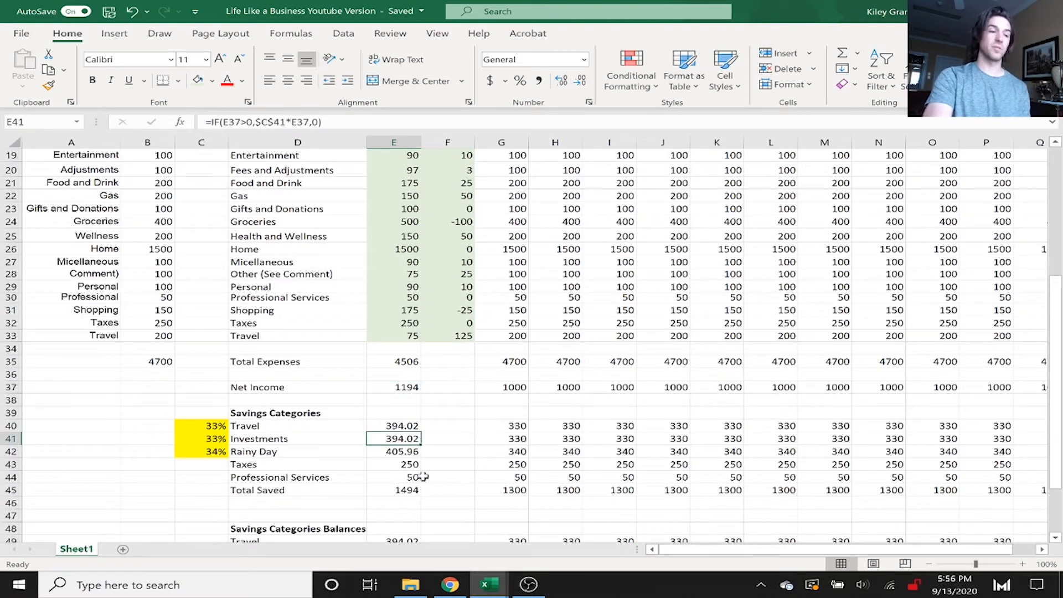
{"action": "left_click", "coordinate": [396, 453]}
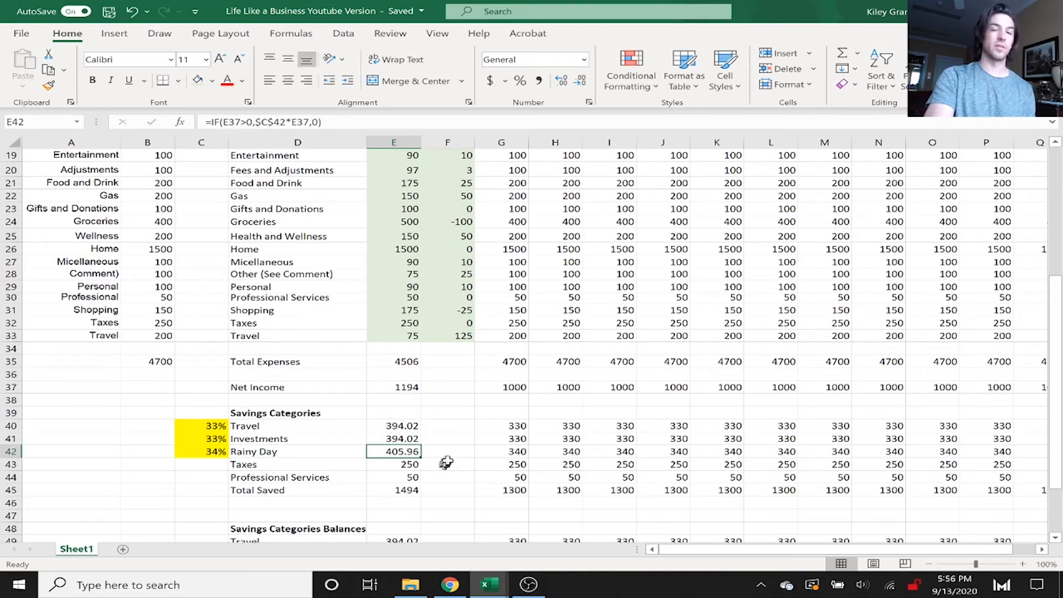
{"action": "scroll", "coordinate": [449, 460], "scroll_direction": "down", "scroll_amount": 3}
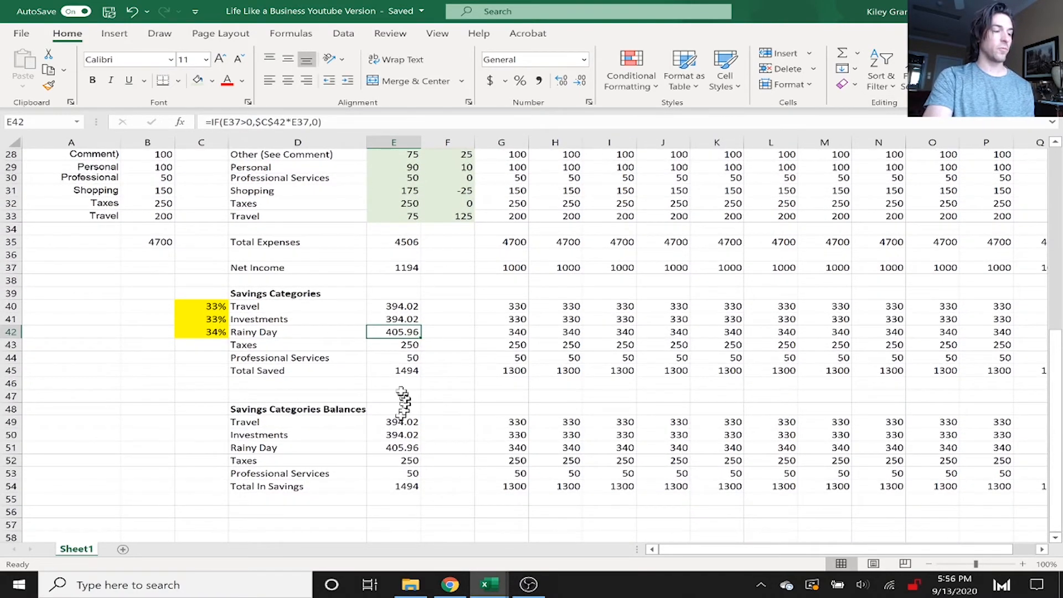
{"action": "left_click_drag", "start_coordinate": [389, 308], "coordinate": [403, 358]}
{"action": "left_click", "coordinate": [404, 370]}
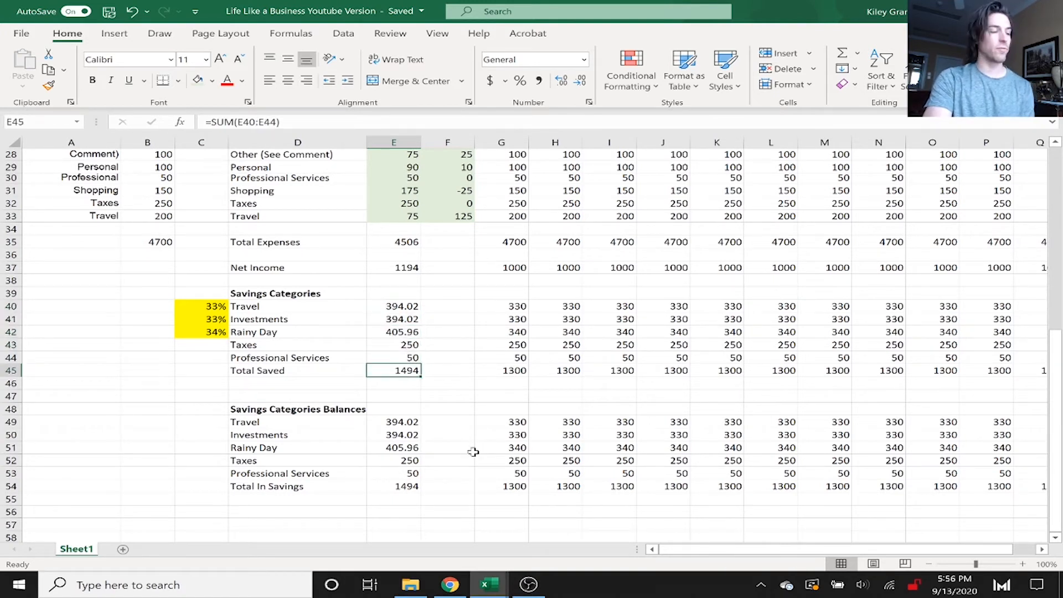
{"action": "left_click_drag", "start_coordinate": [397, 420], "coordinate": [404, 472]}
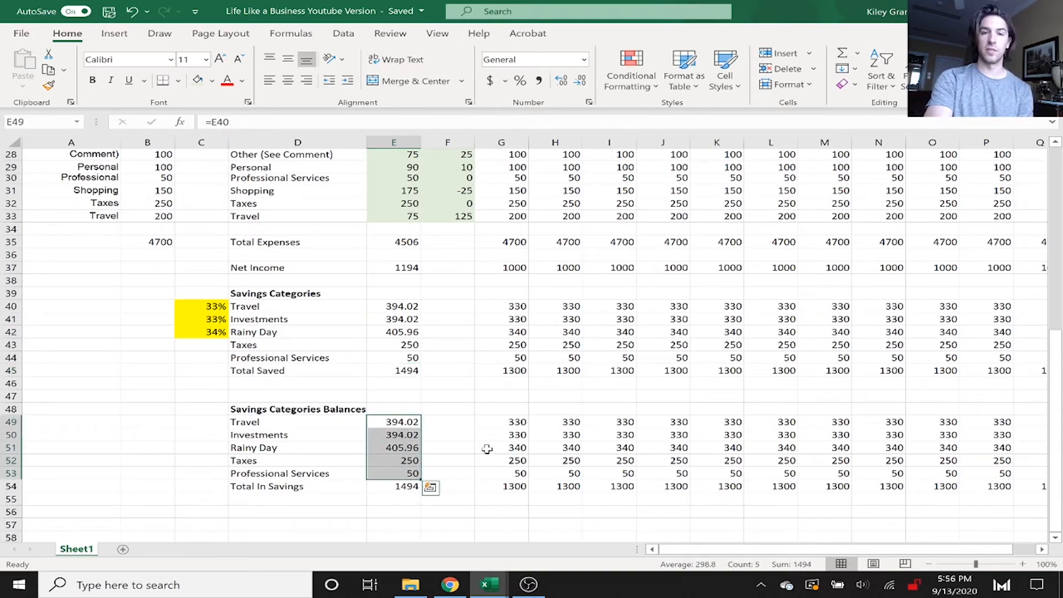
- Add the comment "Transferred on 1/31/21" to January's Travel savings amount in E40
{"action": "left_click_drag", "start_coordinate": [389, 305], "coordinate": [390, 360]}
{"action": "right_click", "coordinate": [387, 358]}
{"action": "left_click", "coordinate": [459, 459]}
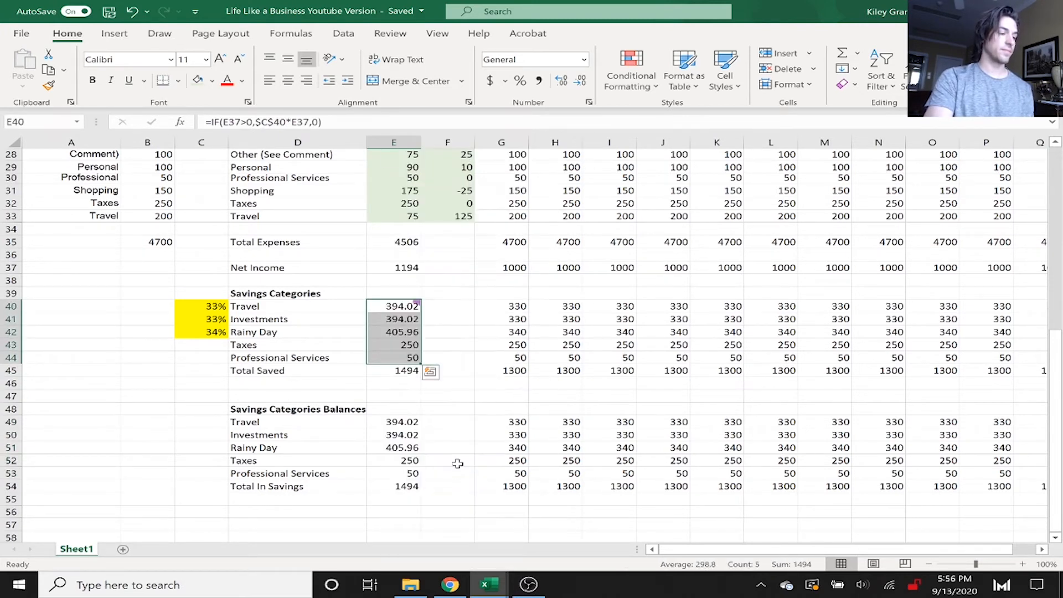
{"action": "type", "text": "Transferred on 1/31"}
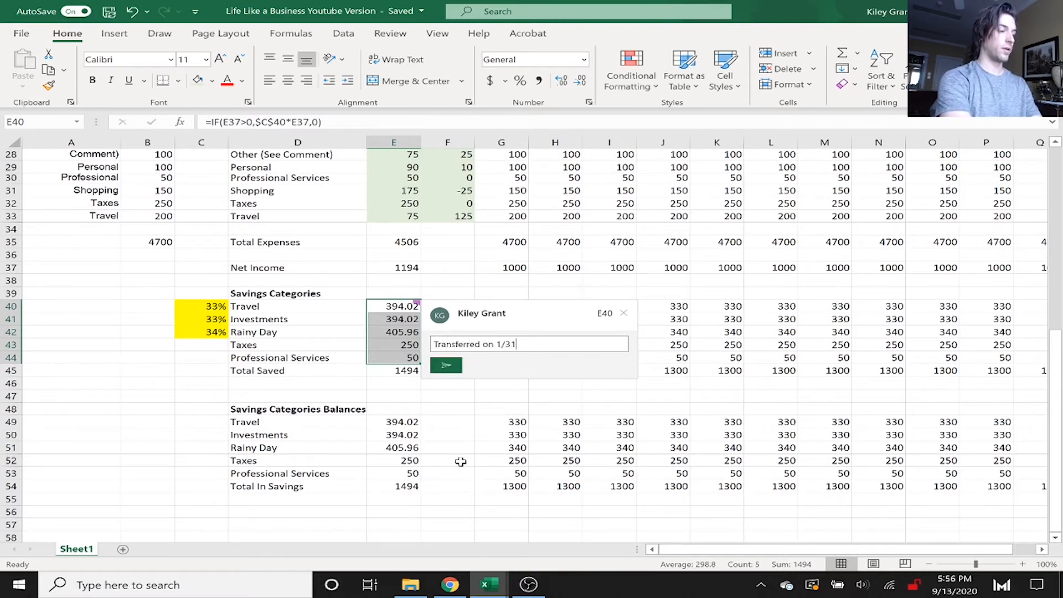
{"action": "type", "text": "/21"}
{"action": "key", "text": "Return"}
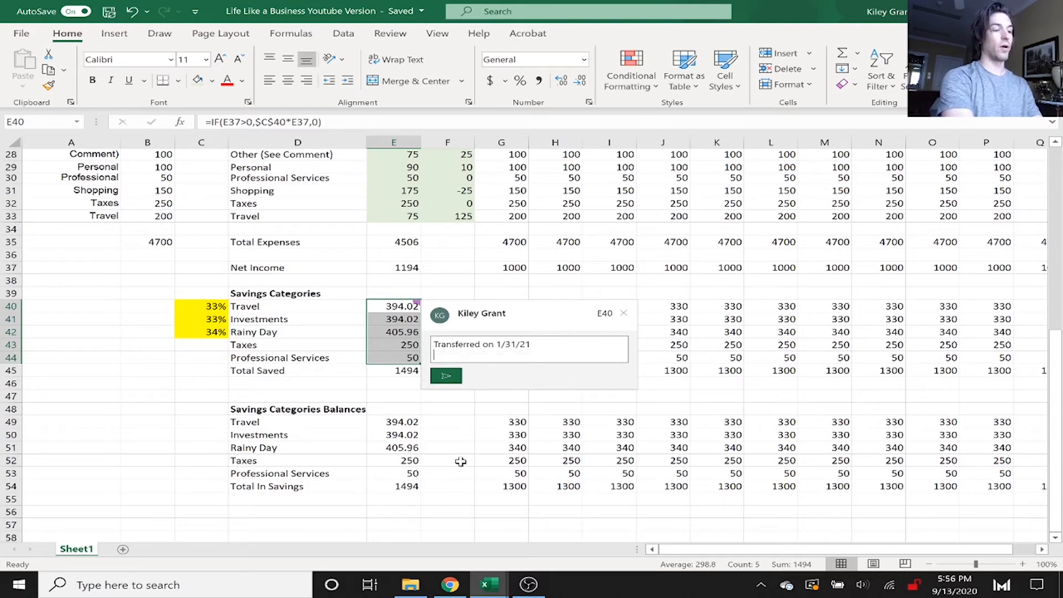
{"action": "key", "text": "ctrl+Return"}
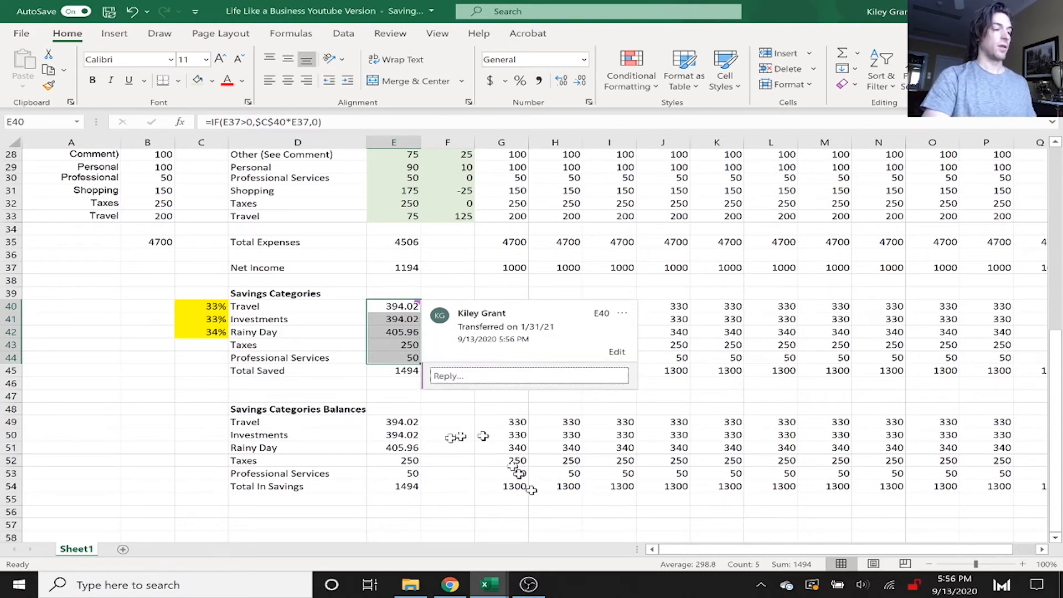
{"action": "left_click", "coordinate": [470, 440]}
- Review January's individual savings amounts and Total Saved in E41:E45, along with the Rental Properties revenue in E9
{"action": "left_click", "coordinate": [394, 318]}
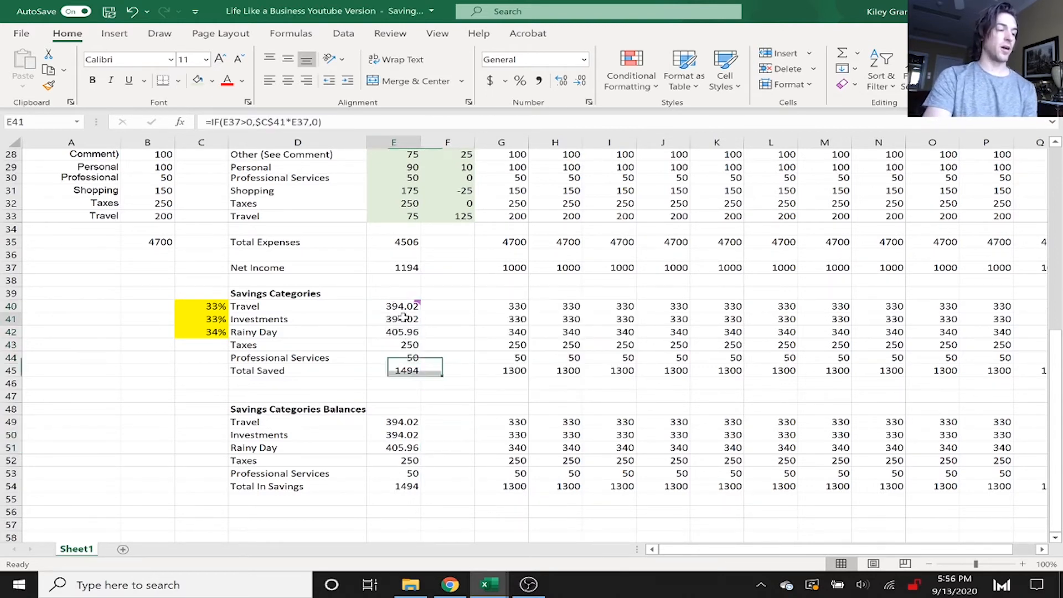
{"action": "left_click", "coordinate": [386, 333]}
{"action": "left_click", "coordinate": [395, 345]}
{"action": "left_click", "coordinate": [397, 358]}
{"action": "left_click", "coordinate": [398, 370]}
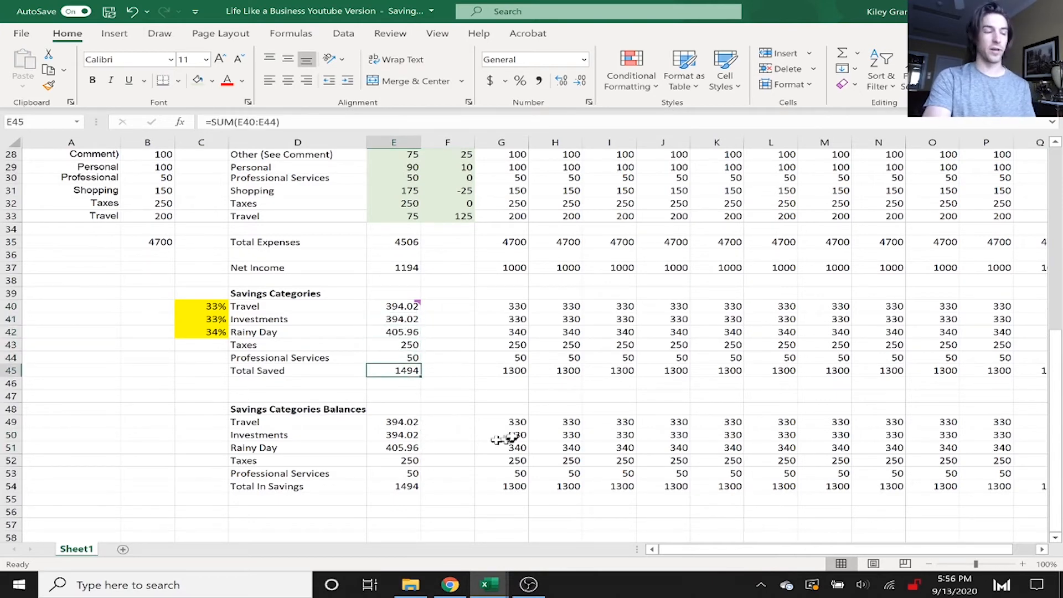
{"action": "scroll", "coordinate": [526, 382], "scroll_direction": "up", "scroll_amount": 9}
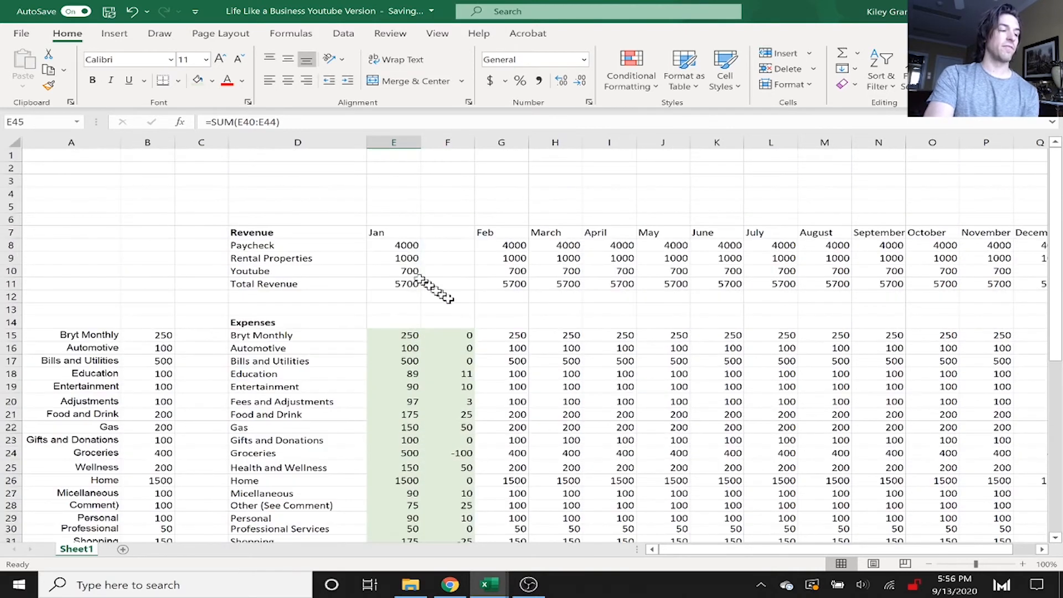
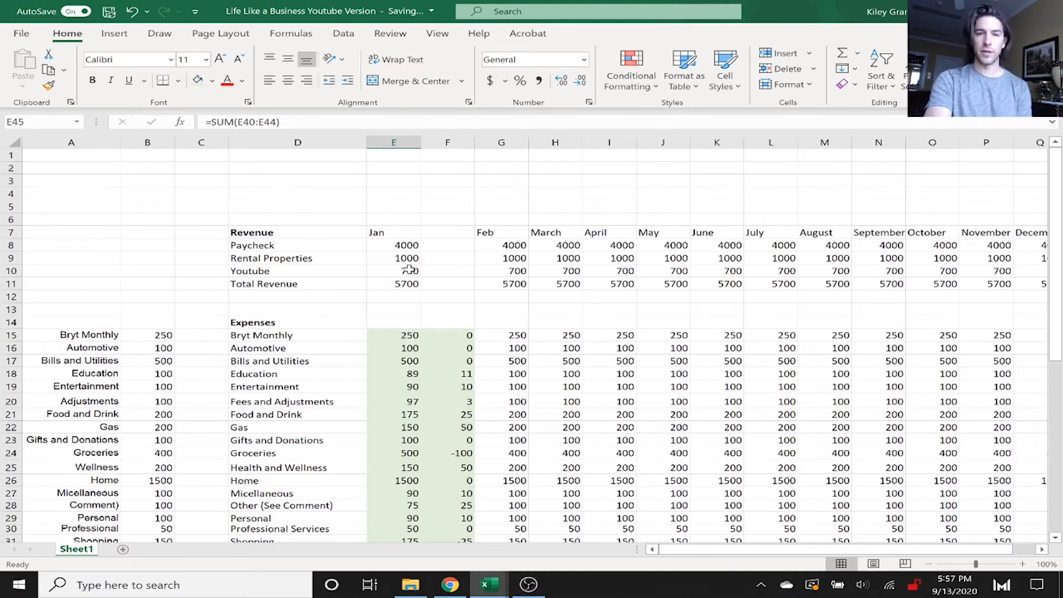
{"action": "left_click", "coordinate": [405, 258]}
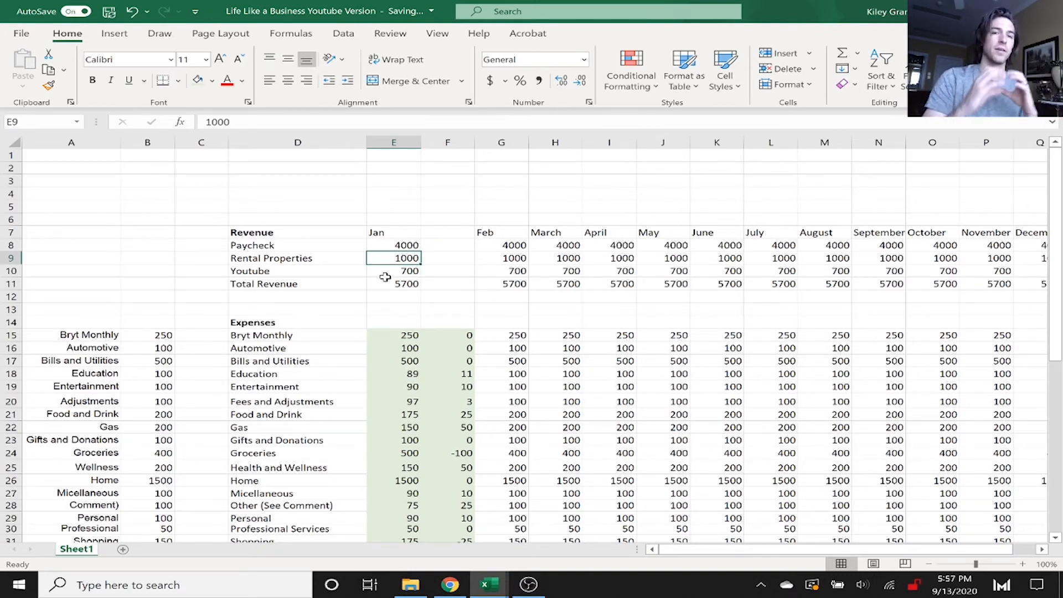
{"action": "scroll", "coordinate": [475, 278], "scroll_direction": "down", "scroll_amount": 10}
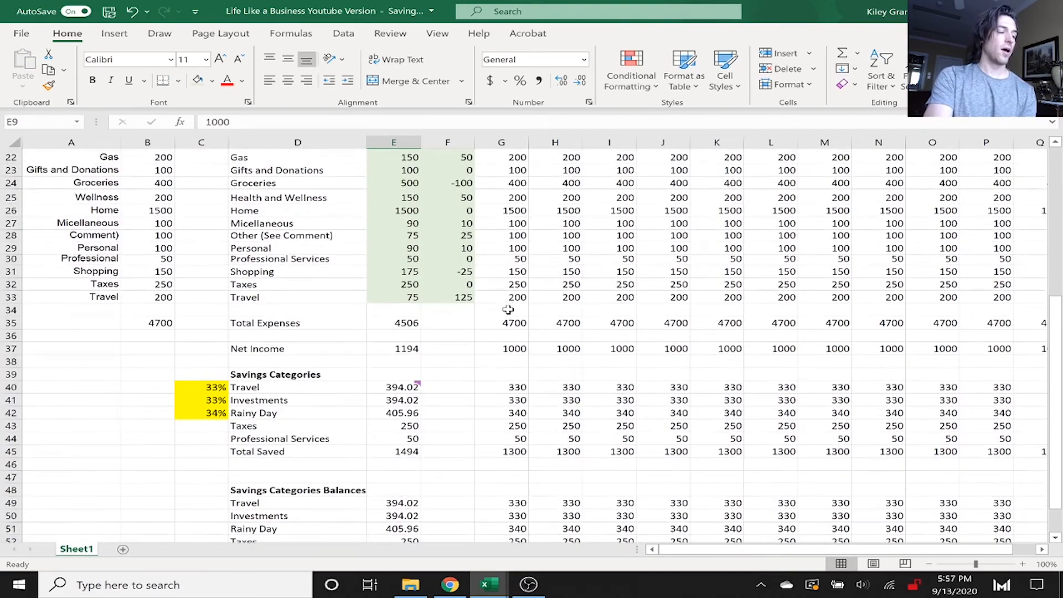
{"action": "left_click_drag", "start_coordinate": [405, 387], "coordinate": [422, 449]}
{"action": "left_click", "coordinate": [451, 427]}
{"action": "scroll", "coordinate": [447, 360], "scroll_direction": "up", "scroll_amount": 8}
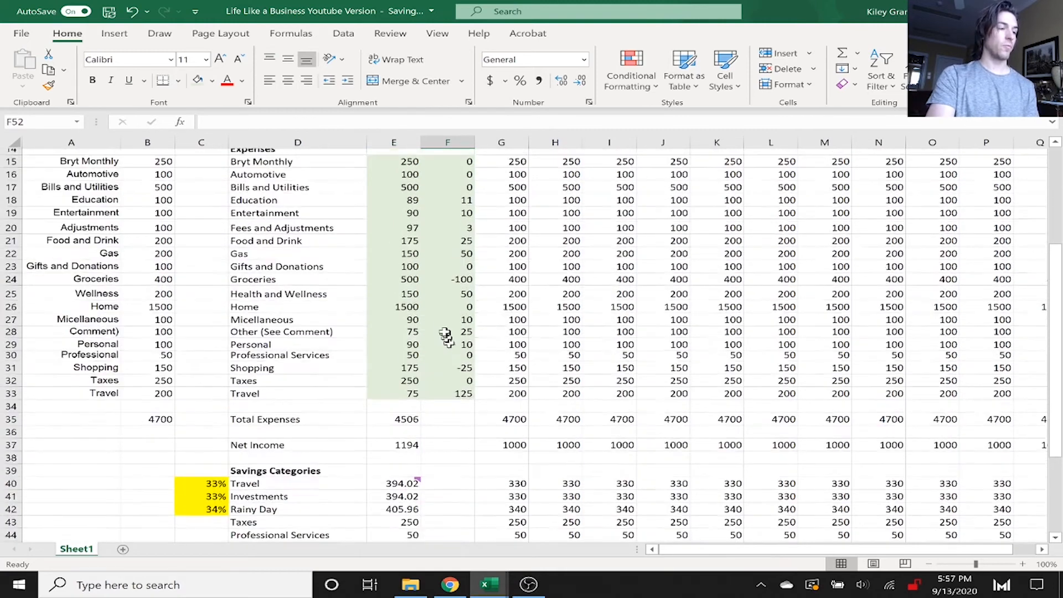
{"action": "left_click_drag", "start_coordinate": [455, 257], "coordinate": [460, 486]}
{"action": "key", "text": "ctrl+c"}
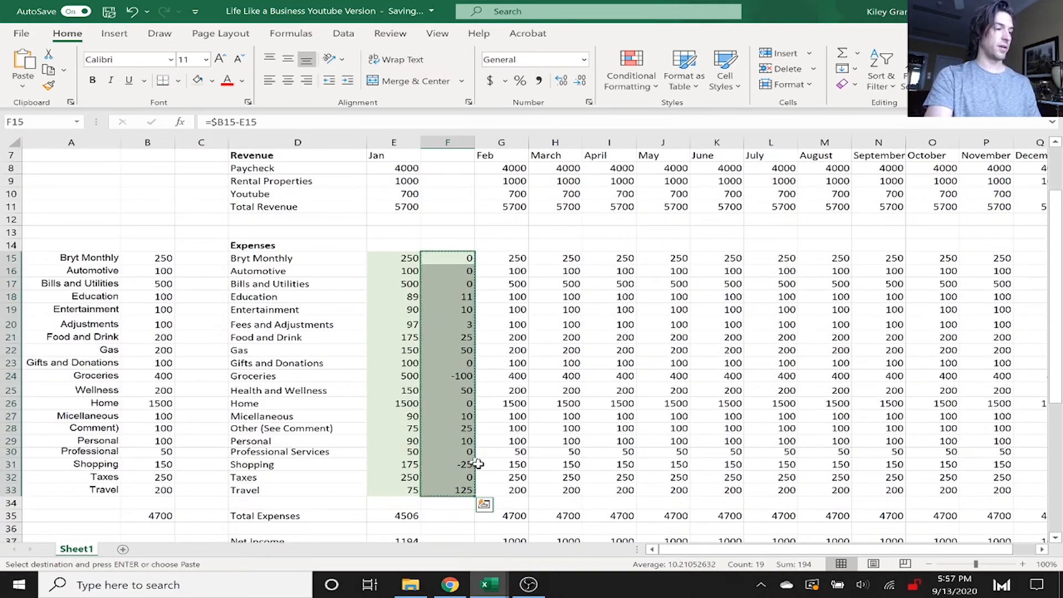
{"action": "left_click", "coordinate": [558, 139]}
{"action": "right_click", "coordinate": [555, 142]}
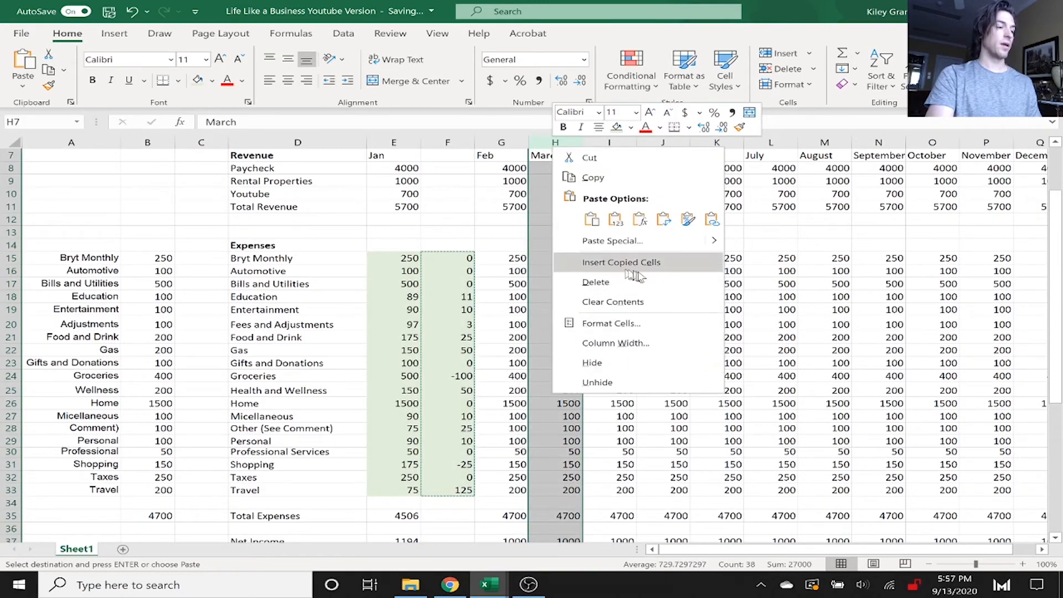
{"action": "left_click", "coordinate": [649, 264]}
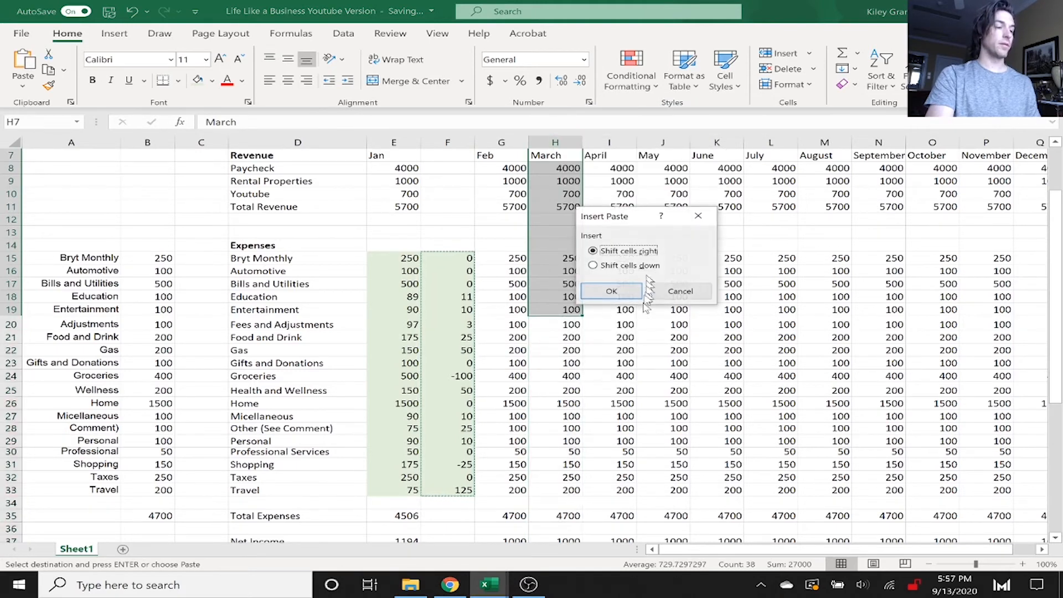
{"action": "left_click", "coordinate": [686, 290]}
{"action": "key", "text": "Escape"}
{"action": "left_click_drag", "start_coordinate": [658, 321], "coordinate": [646, 310]}
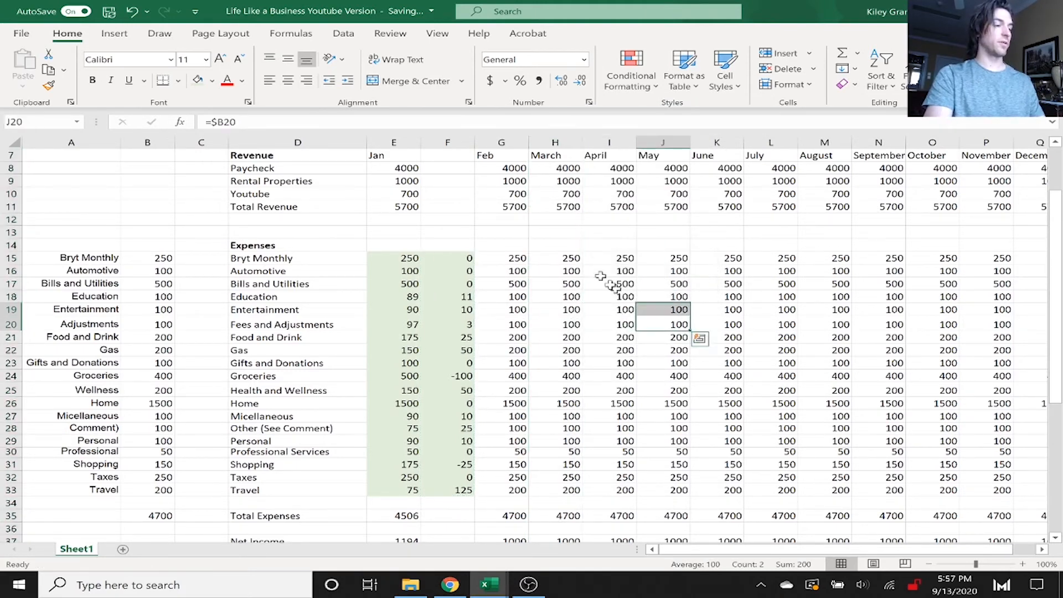
- Insert a blank column between February and March
{"action": "right_click", "coordinate": [555, 144]}
{"action": "left_click", "coordinate": [609, 257]}
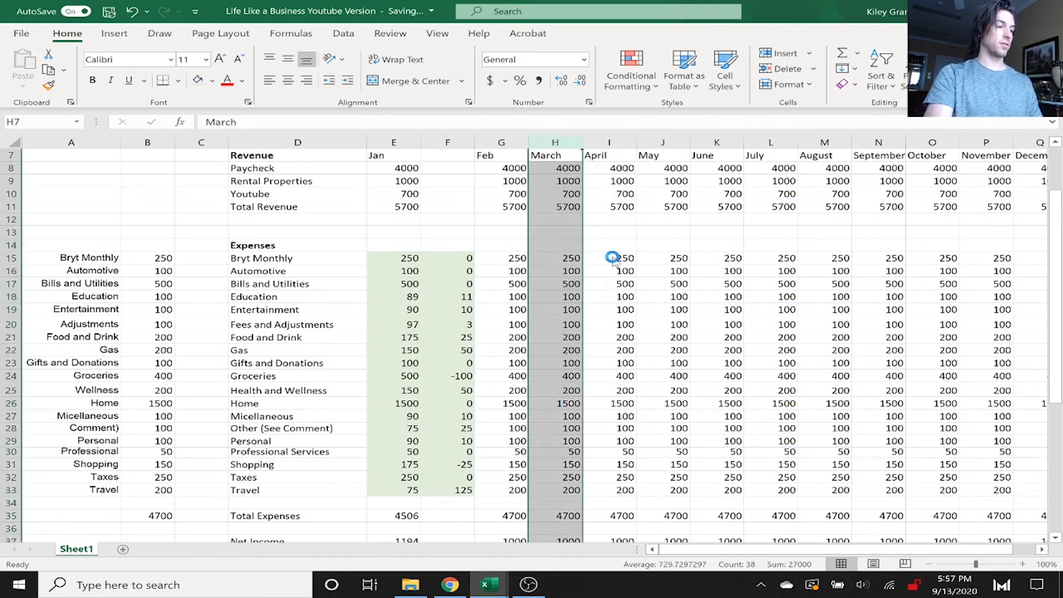
{"action": "left_click", "coordinate": [656, 293]}
- Copy January's budget comparison formulas from F15:F33 into H15:H33 for February
{"action": "left_click_drag", "start_coordinate": [462, 260], "coordinate": [464, 486]}
{"action": "key", "text": "ctrl+c"}
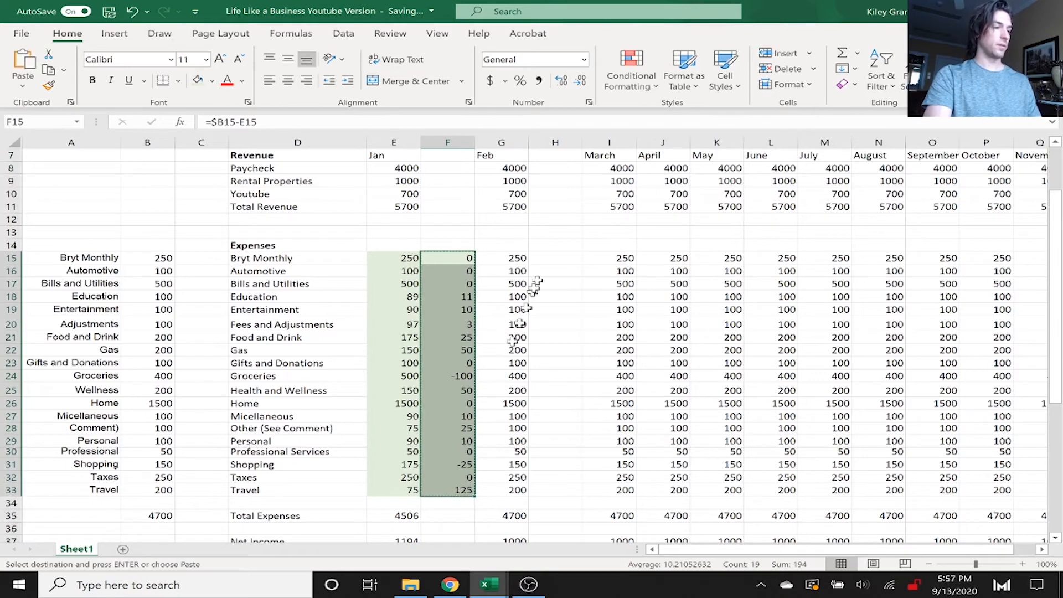
{"action": "left_click", "coordinate": [554, 258]}
{"action": "key", "text": "ctrl+v"}
{"action": "left_click", "coordinate": [649, 366]}
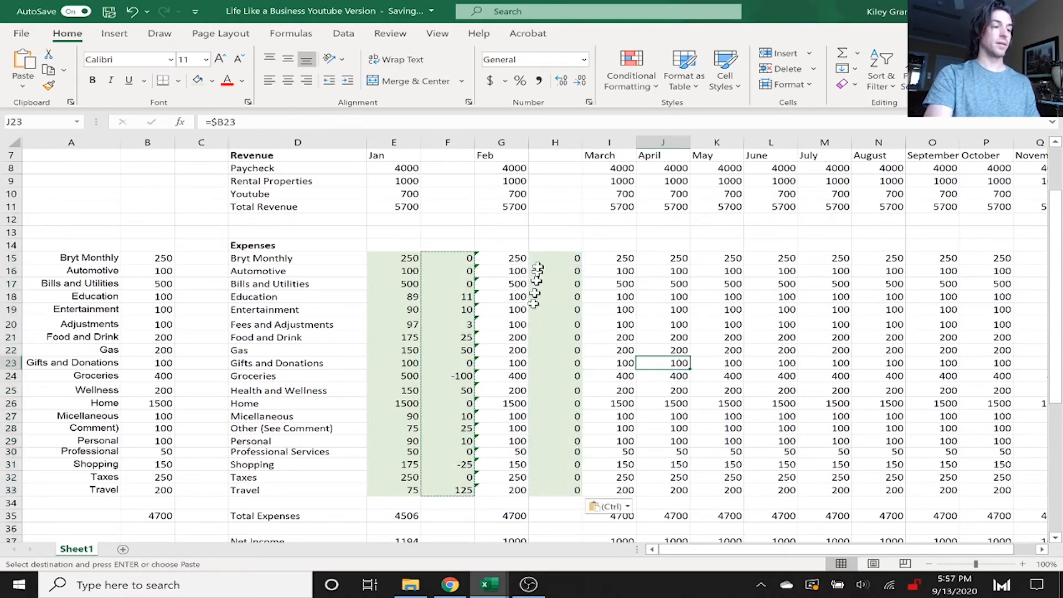
- Shade January's expense and comparison cells E15:F33 light gray
{"action": "left_click_drag", "start_coordinate": [394, 256], "coordinate": [460, 477]}
{"action": "left_click_drag", "start_coordinate": [501, 258], "coordinate": [515, 490]}
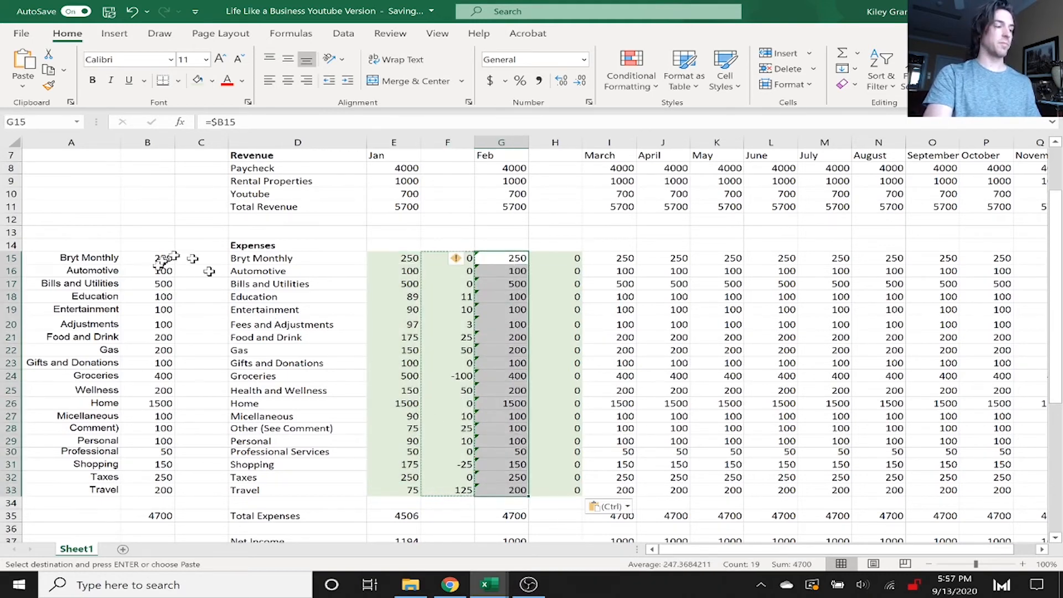
{"action": "left_click", "coordinate": [405, 258]}
{"action": "left_click_drag", "start_coordinate": [410, 258], "coordinate": [447, 489]}
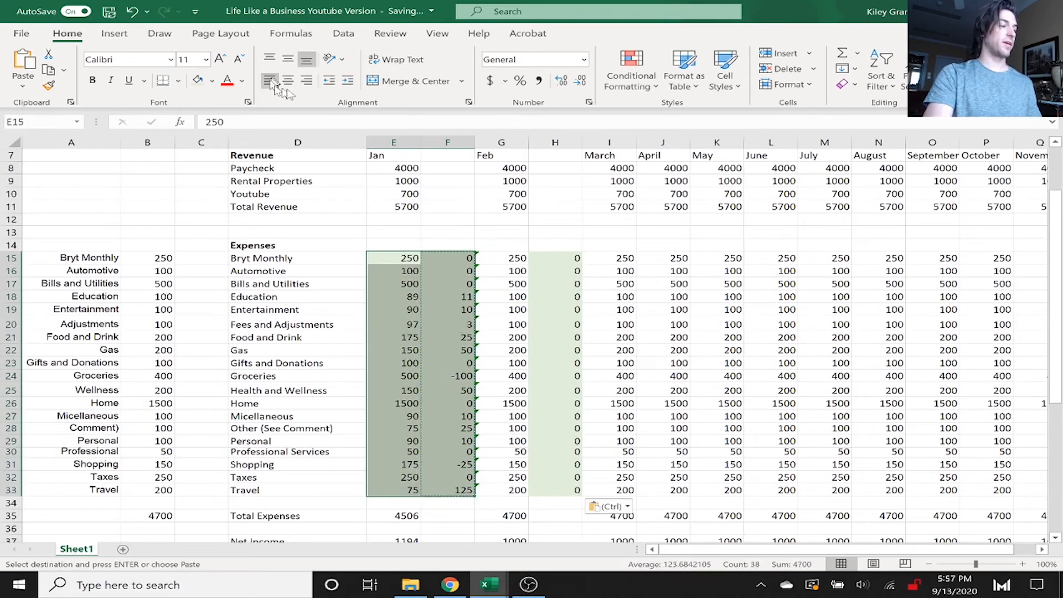
{"action": "left_click", "coordinate": [213, 82]}
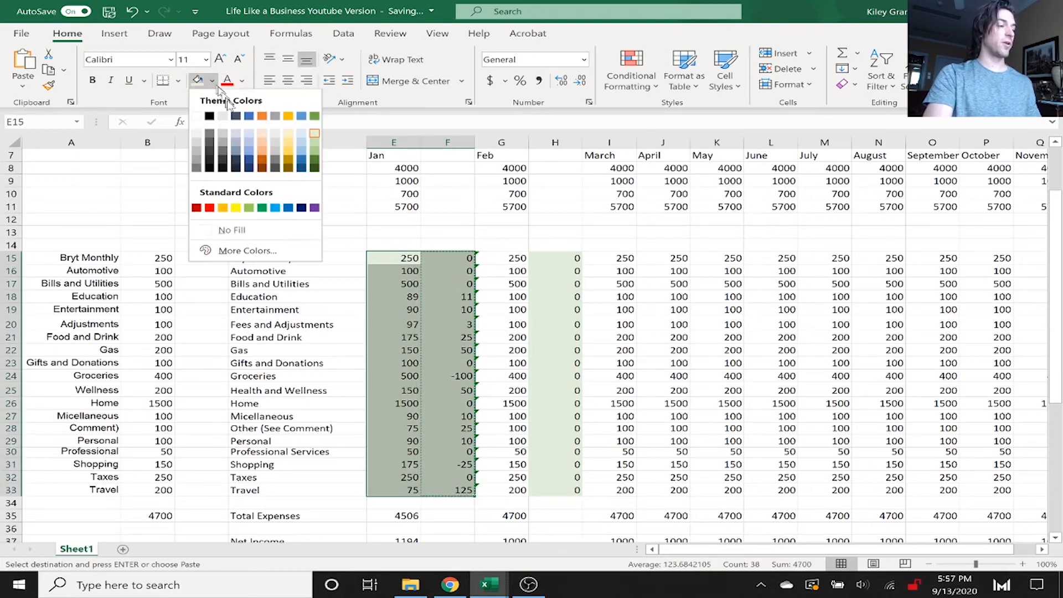
{"action": "left_click", "coordinate": [280, 135]}
{"action": "left_click", "coordinate": [482, 232]}
- Hide column F, which holds January's budget comparison
{"action": "left_click", "coordinate": [448, 141]}
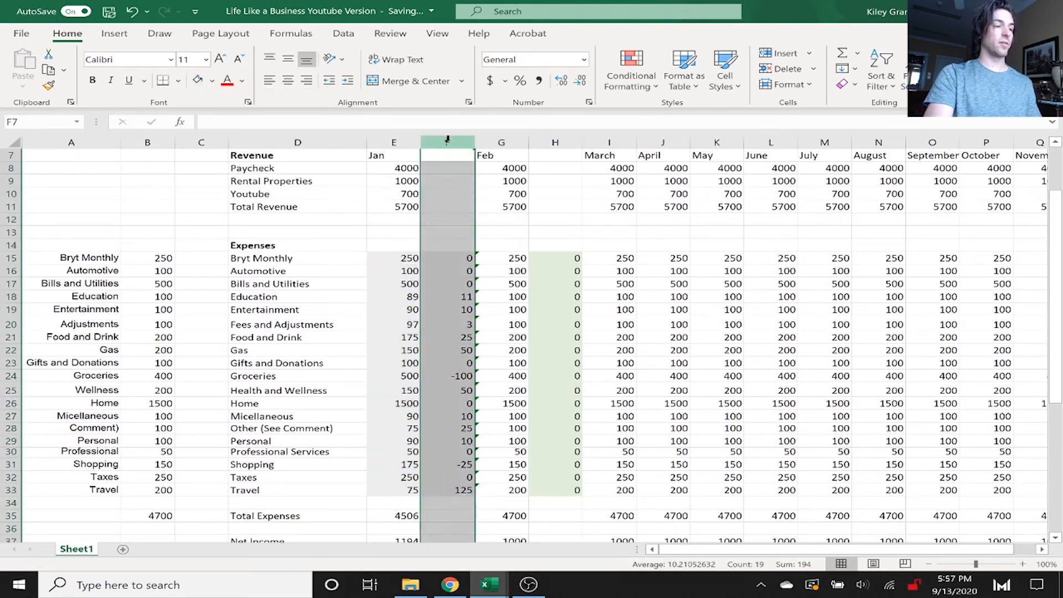
{"action": "right_click", "coordinate": [448, 141]}
{"action": "left_click", "coordinate": [527, 355]}
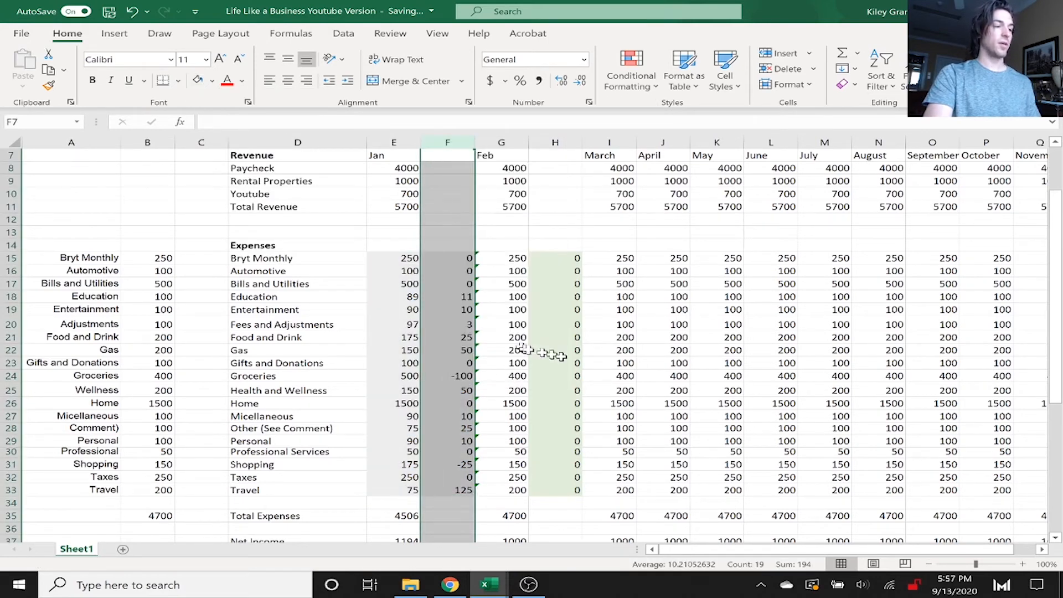
{"action": "left_click", "coordinate": [610, 377]}
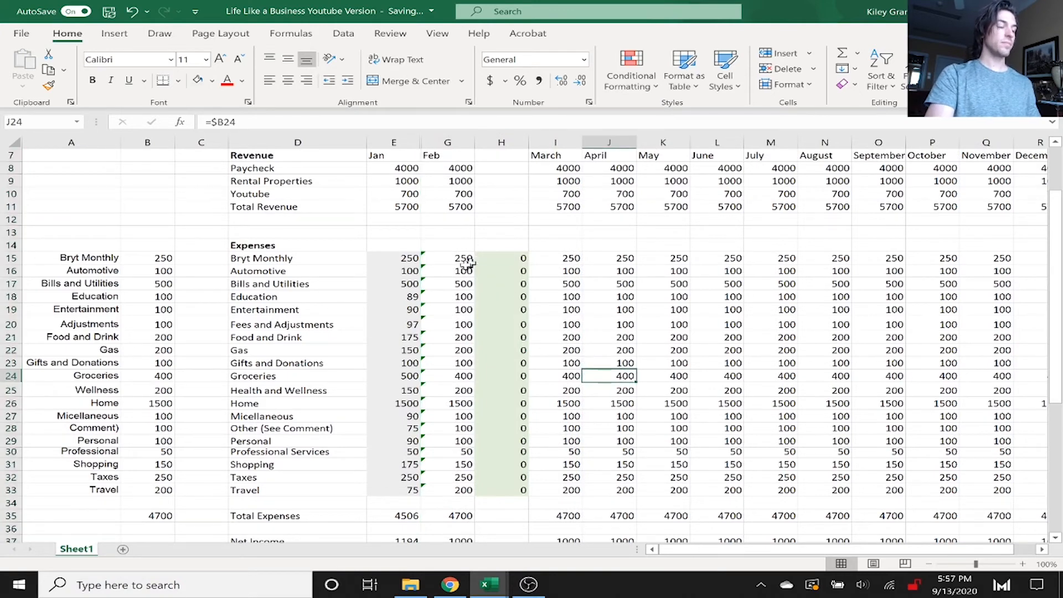
- Shade February's expense and comparison cells G15:H33 light green and clear the expense amounts in G15:G33
{"action": "left_click_drag", "start_coordinate": [441, 258], "coordinate": [445, 271]}
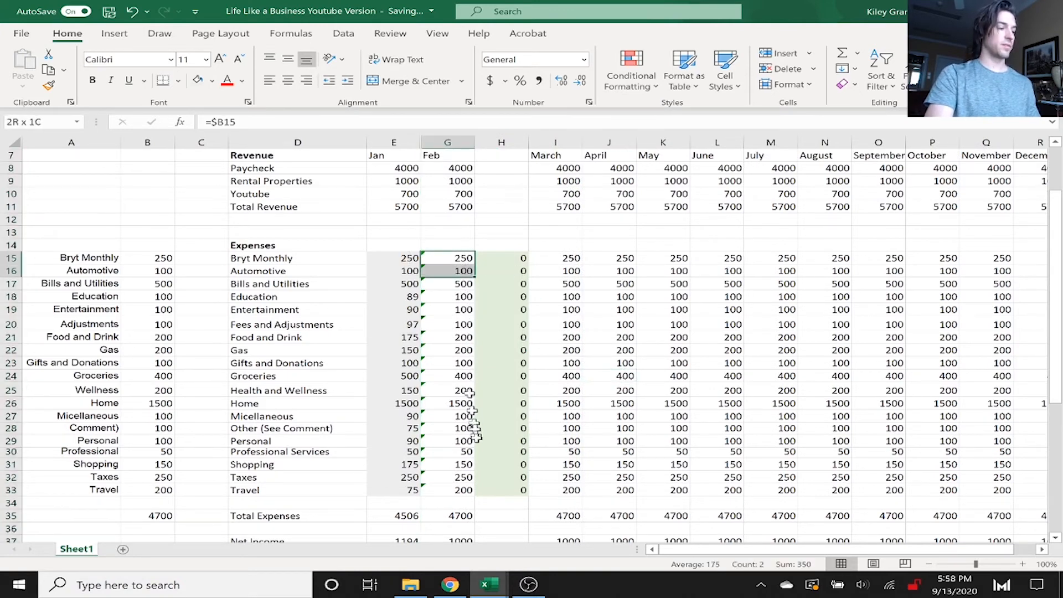
{"action": "left_click_drag", "start_coordinate": [474, 427], "coordinate": [474, 487]}
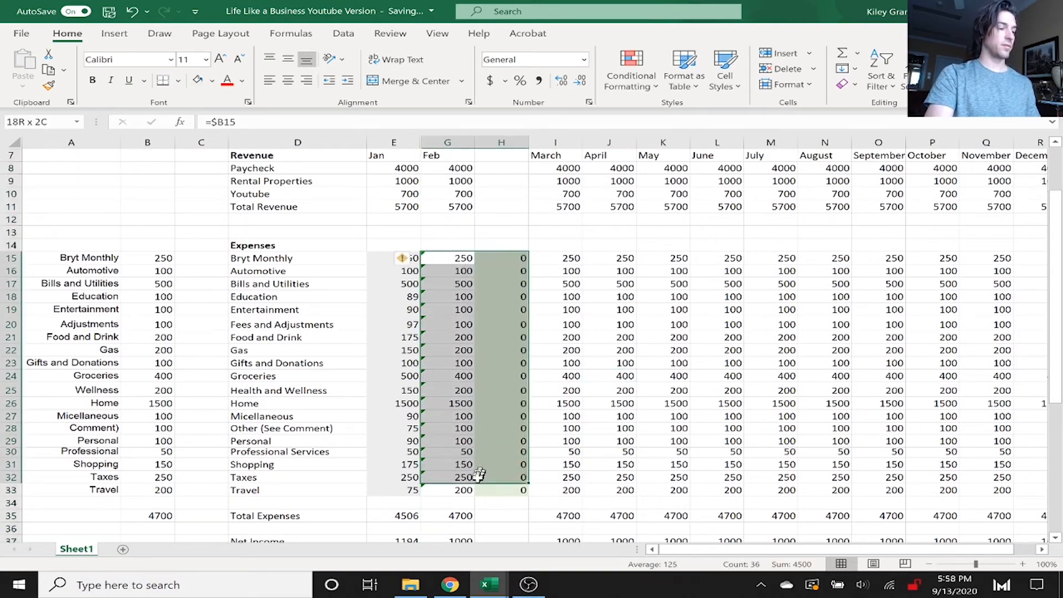
{"action": "left_click", "coordinate": [212, 81]}
{"action": "left_click", "coordinate": [304, 126]}
{"action": "left_click_drag", "start_coordinate": [454, 258], "coordinate": [462, 479]}
{"action": "key", "text": "Delete"}
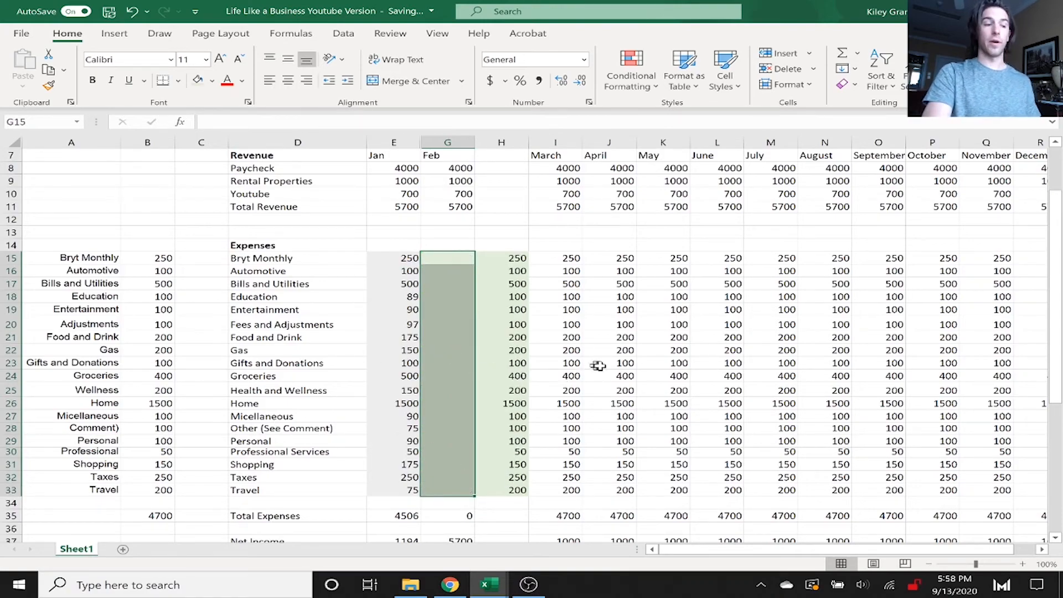
- Set February's Travel savings balance in G49 to =E49+G40, adding the month's savings to January's balance
{"action": "scroll", "coordinate": [576, 379], "scroll_direction": "down", "scroll_amount": 4}
{"action": "scroll", "coordinate": [580, 381], "scroll_direction": "up", "scroll_amount": 1}
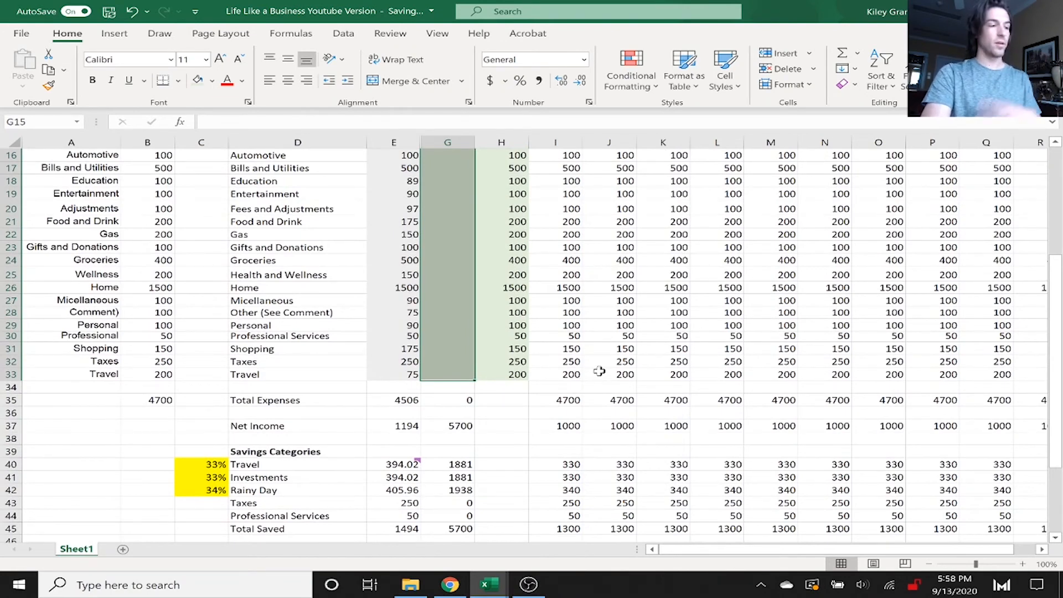
{"action": "scroll", "coordinate": [609, 401], "scroll_direction": "down", "scroll_amount": 1}
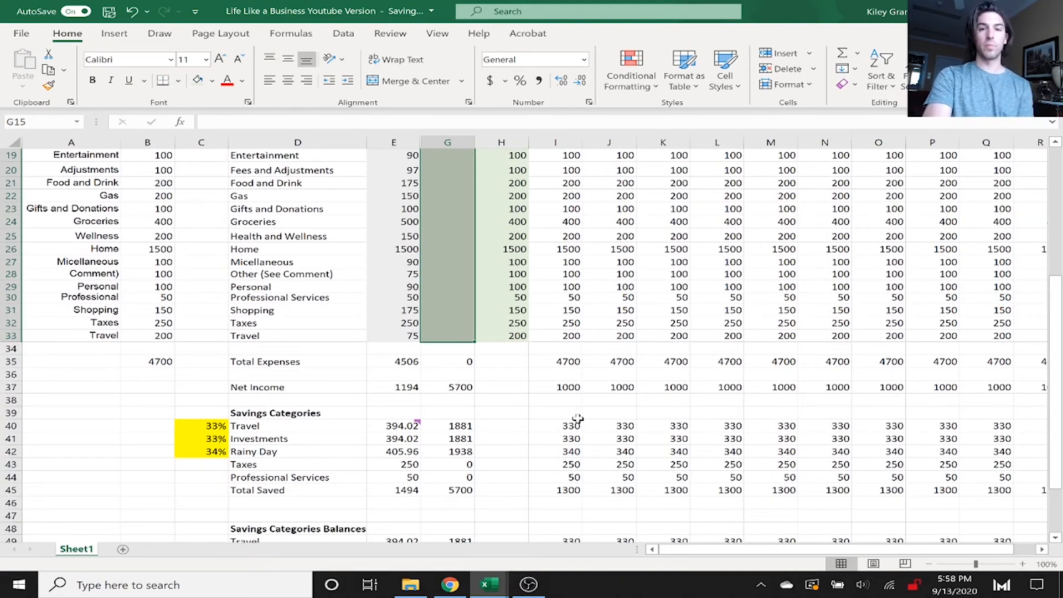
{"action": "scroll", "coordinate": [576, 409], "scroll_direction": "down", "scroll_amount": 3}
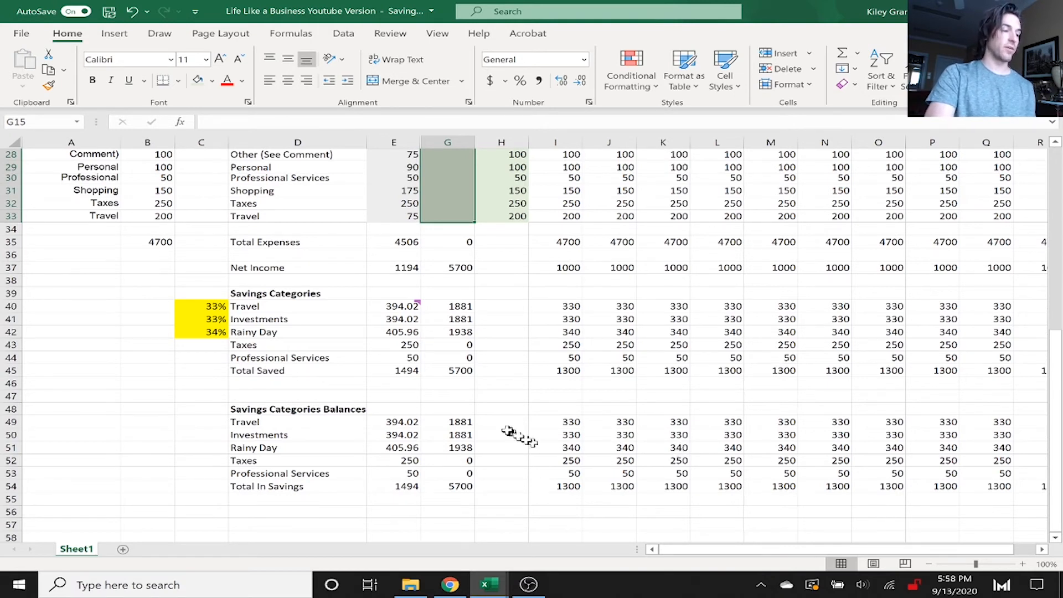
{"action": "left_click", "coordinate": [455, 424]}
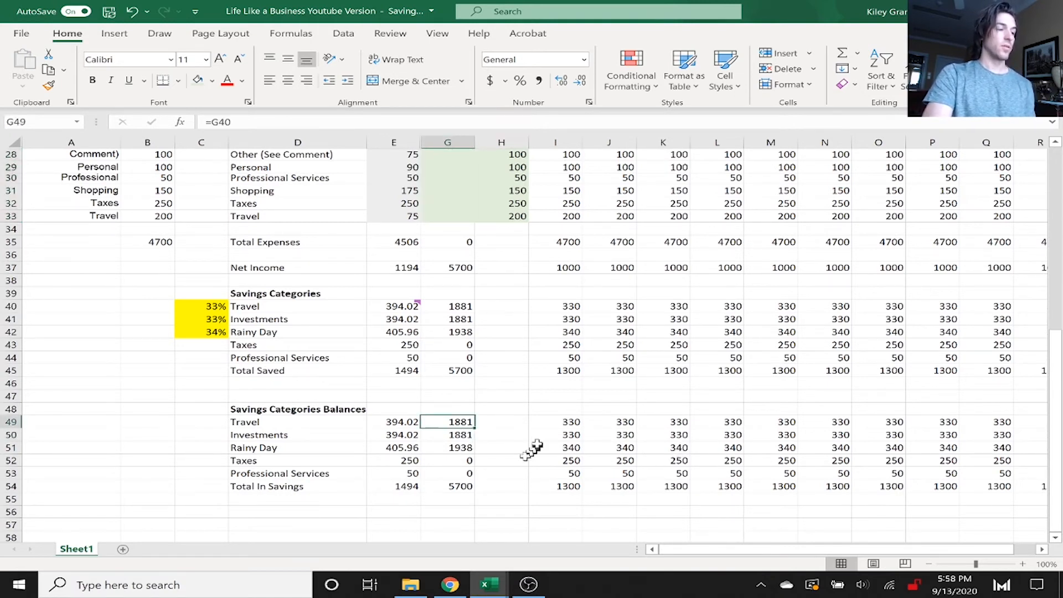
{"action": "double_click", "coordinate": [450, 421]}
{"action": "key", "text": "Return"}
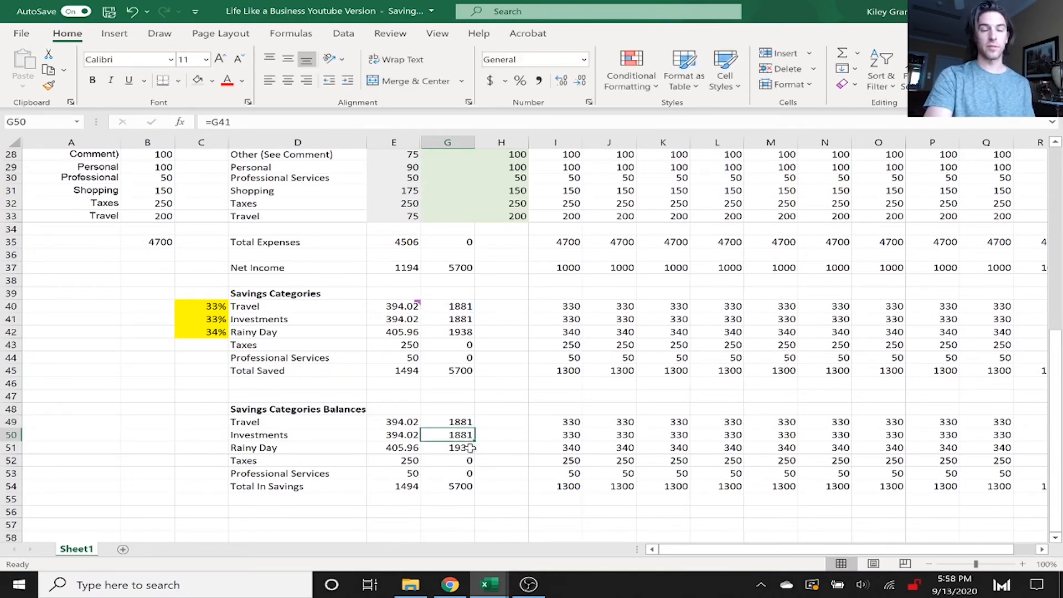
{"action": "key", "text": "Up"}
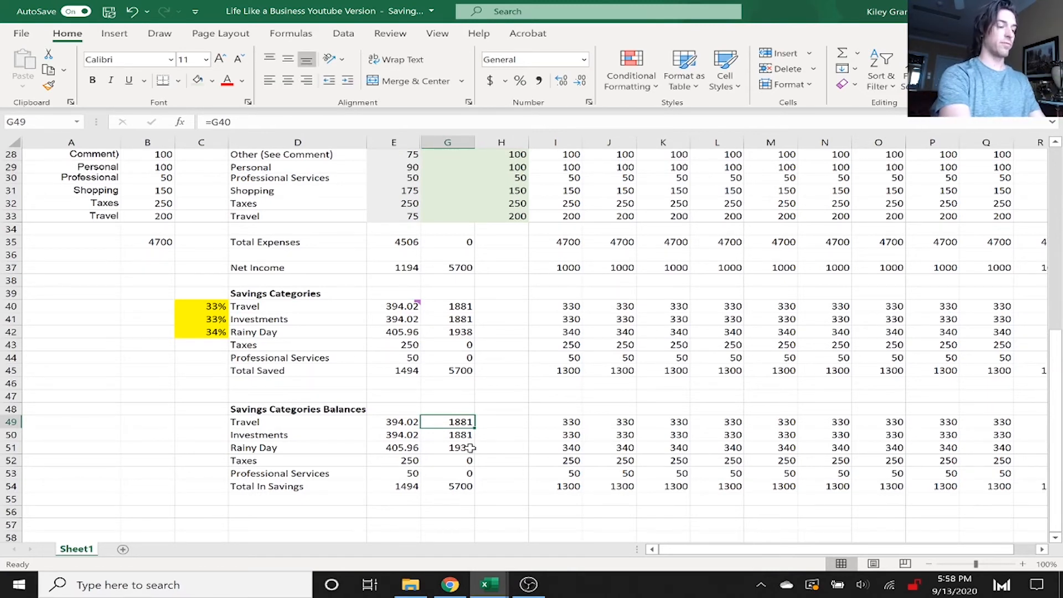
{"action": "type", "text": "="}
{"action": "key", "text": "Left"}
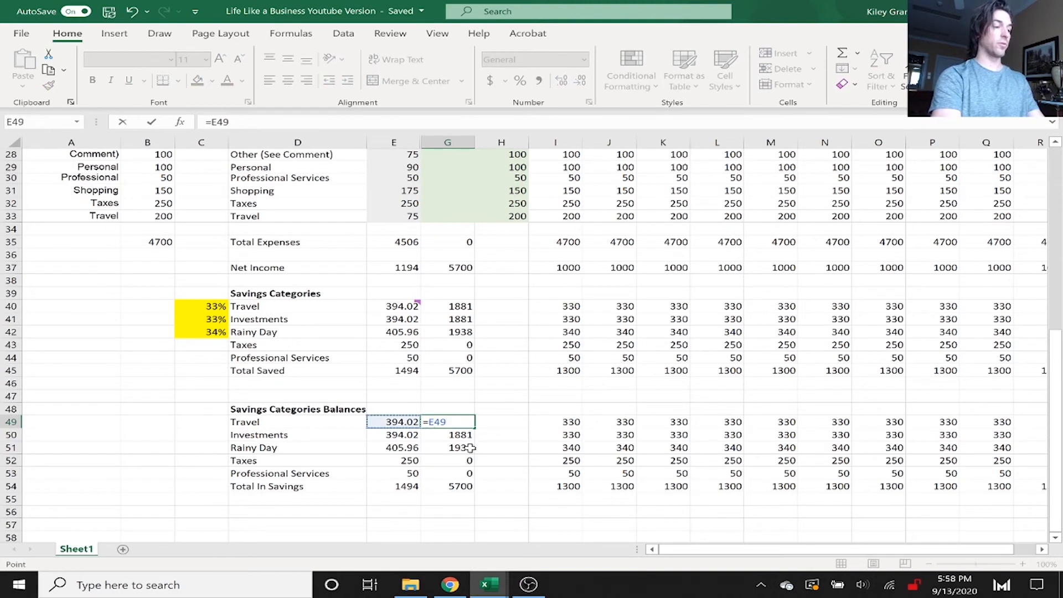
{"action": "type", "text": "+"}
{"action": "key", "text": "Up"}
{"action": "key", "text": "Up"}
{"action": "key", "text": "Up"}
{"action": "key", "text": "Up"}
{"action": "key", "text": "Up"}
{"action": "key", "text": "Up"}
{"action": "key", "text": "Up"}
{"action": "key", "text": "Up"}
{"action": "key", "text": "Up"}
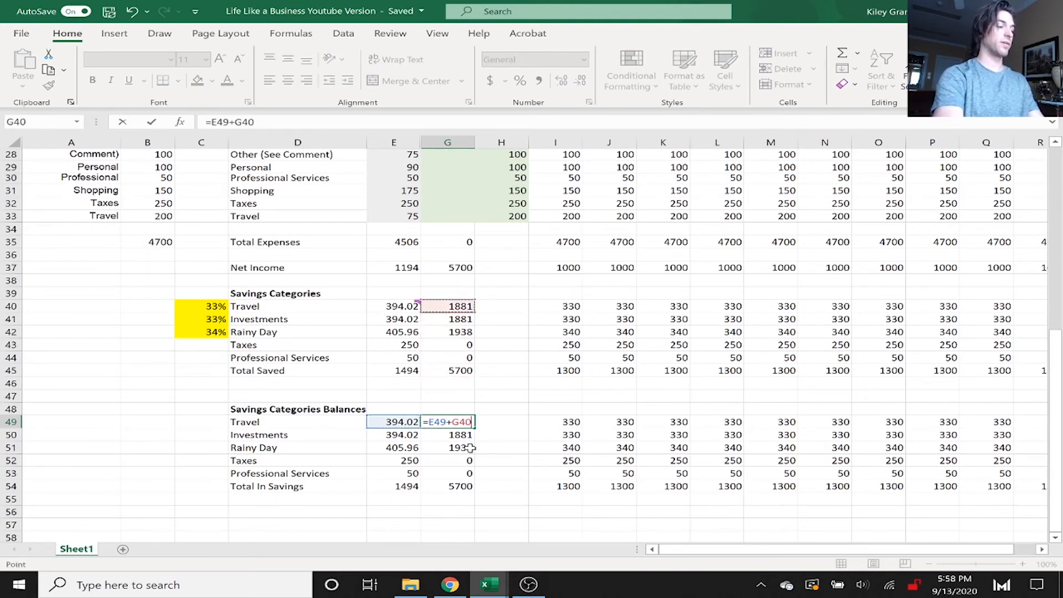
{"action": "key", "text": "ctrl+Return"}
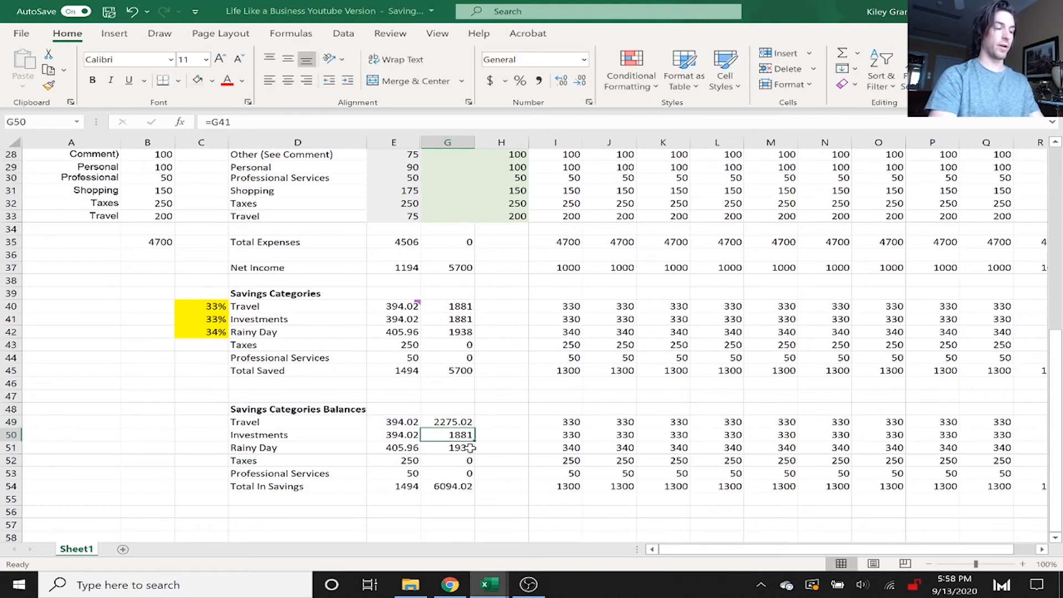
- Copy the cumulative balance formula from G49 to the other February savings balances in G50:G53
{"action": "key", "text": "ctrl+c"}
{"action": "key", "text": "Down"}
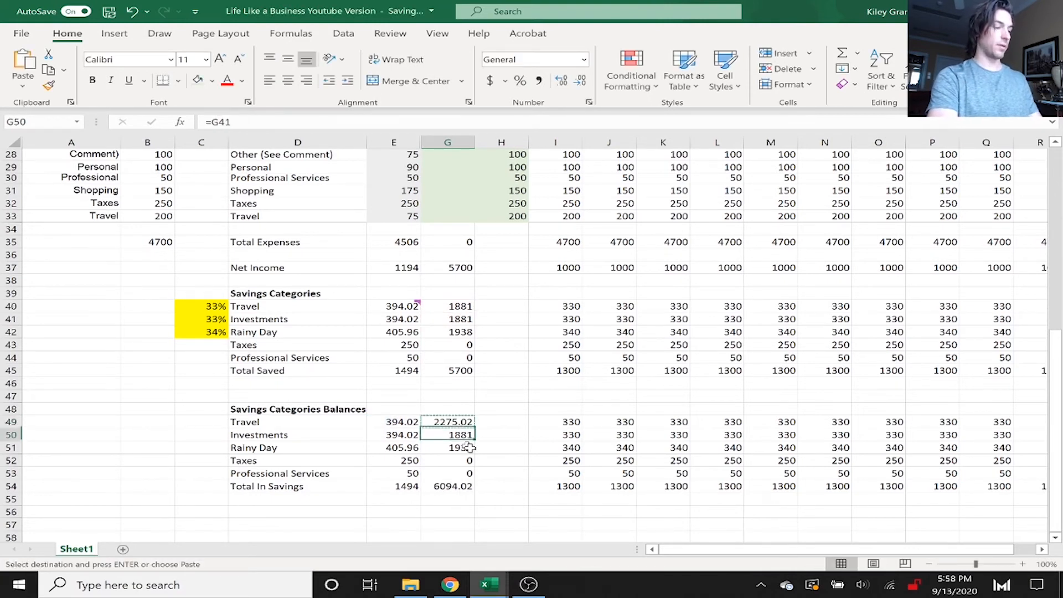
{"action": "key", "text": "ctrl+v"}
{"action": "key", "text": "Down"}
{"action": "key", "text": "ctrl+v"}
{"action": "key", "text": "Down"}
{"action": "key", "text": "ctrl+v"}
{"action": "key", "text": "Down"}
{"action": "key", "text": "ctrl+v"}
{"action": "key", "text": "Right"}
{"action": "key", "text": "Escape"}
{"action": "key", "text": "Left"}
{"action": "key", "text": "Up"}
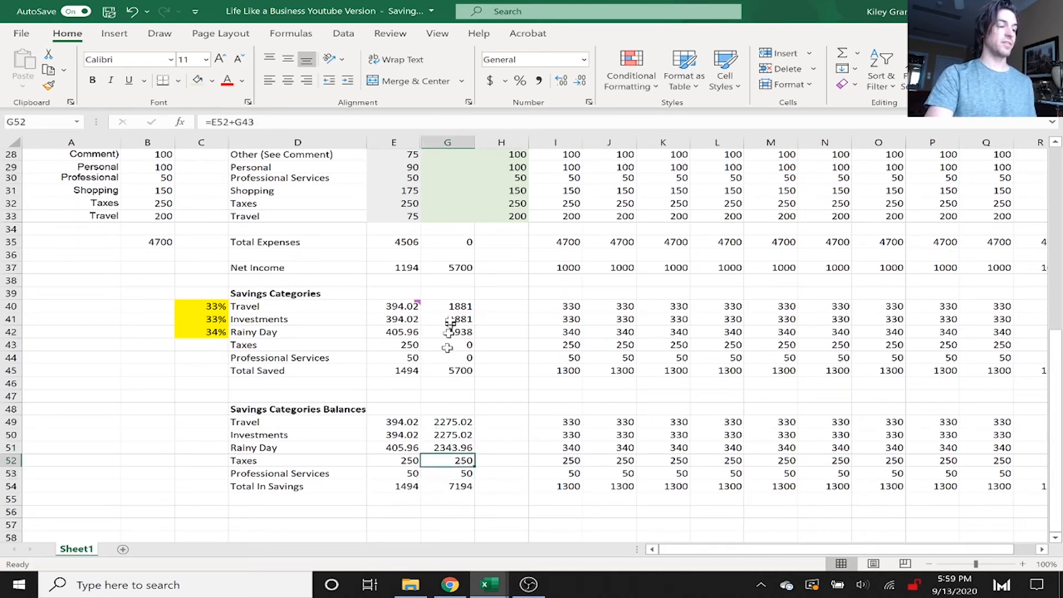
- Enter February's actual expenses of 250 for Taxes in G32 and 50 for Professional Services in G30
{"action": "left_click_drag", "start_coordinate": [448, 344], "coordinate": [447, 357]}
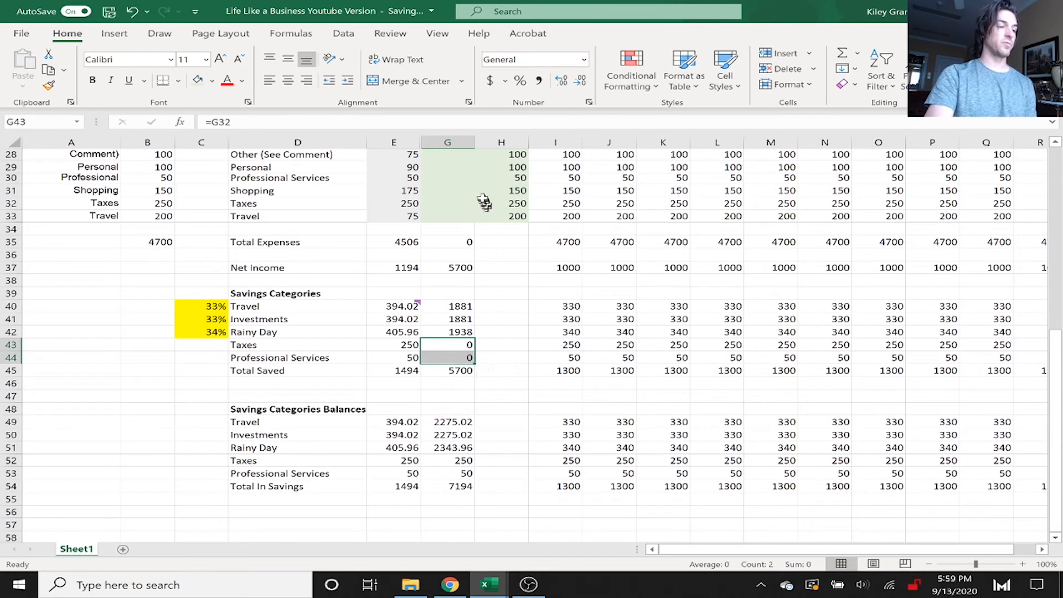
{"action": "left_click", "coordinate": [445, 205]}
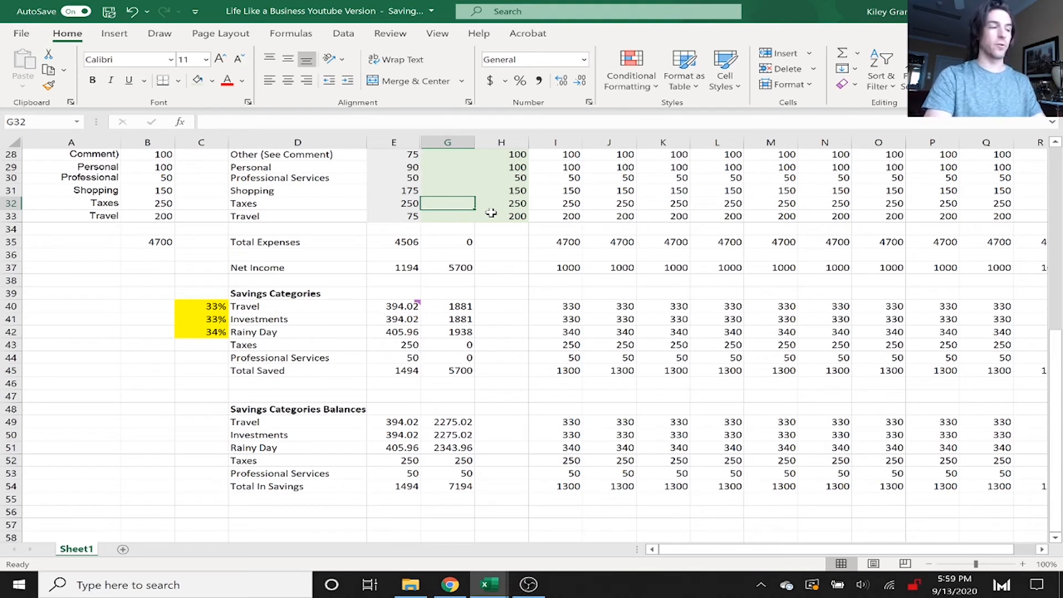
{"action": "type", "text": "250"}
{"action": "key", "text": "Up"}
{"action": "key", "text": "Up"}
{"action": "type", "text": "50"}
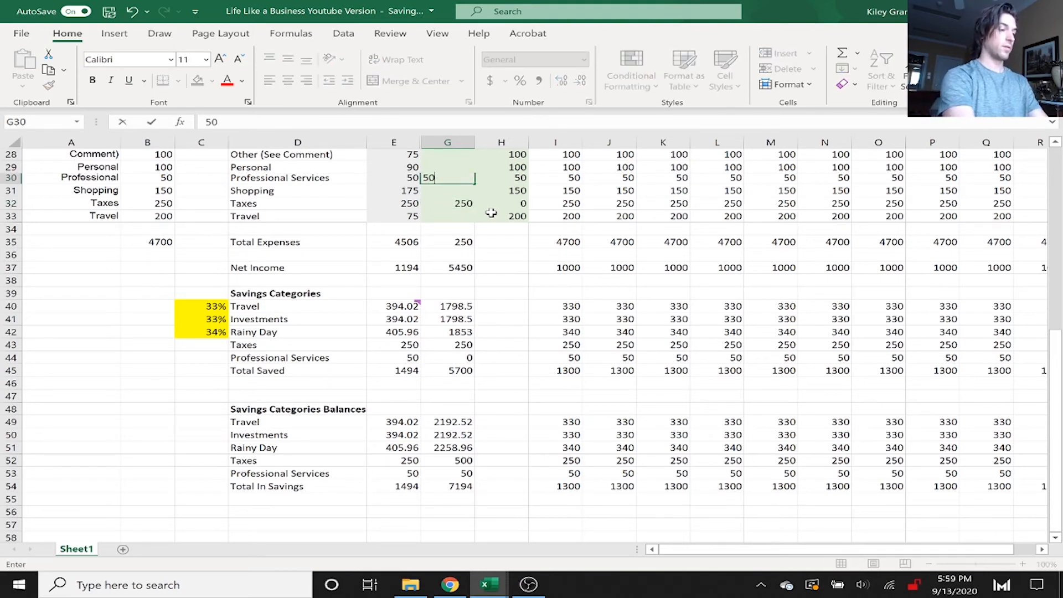
{"action": "key", "text": "Return"}
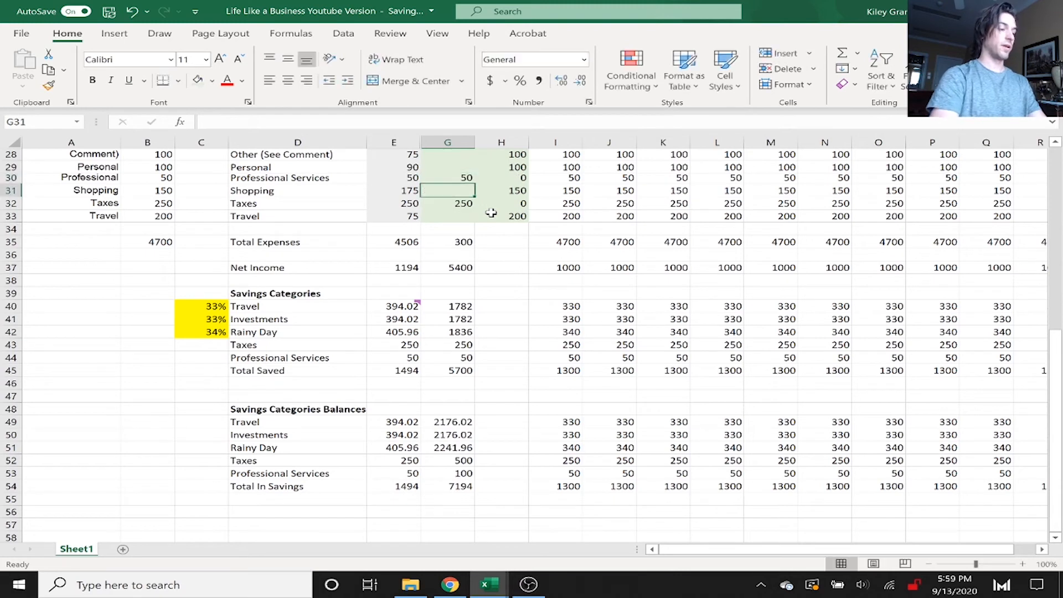
- Review February's Taxes, Professional Services, Travel, Investments and Rainy Day savings balances in G49:G53
{"action": "left_click", "coordinate": [469, 463]}
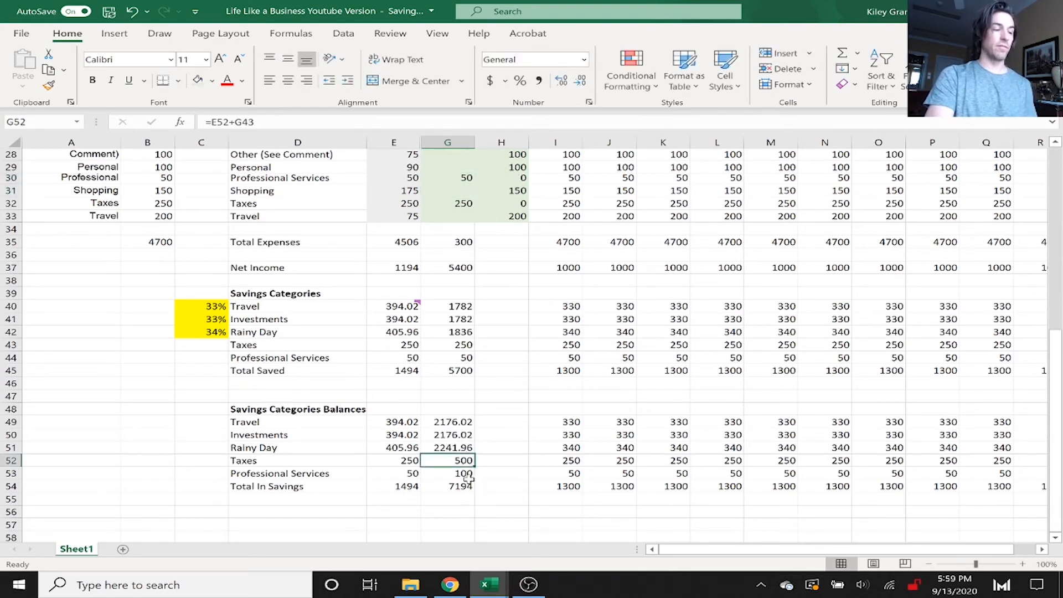
{"action": "left_click", "coordinate": [448, 474]}
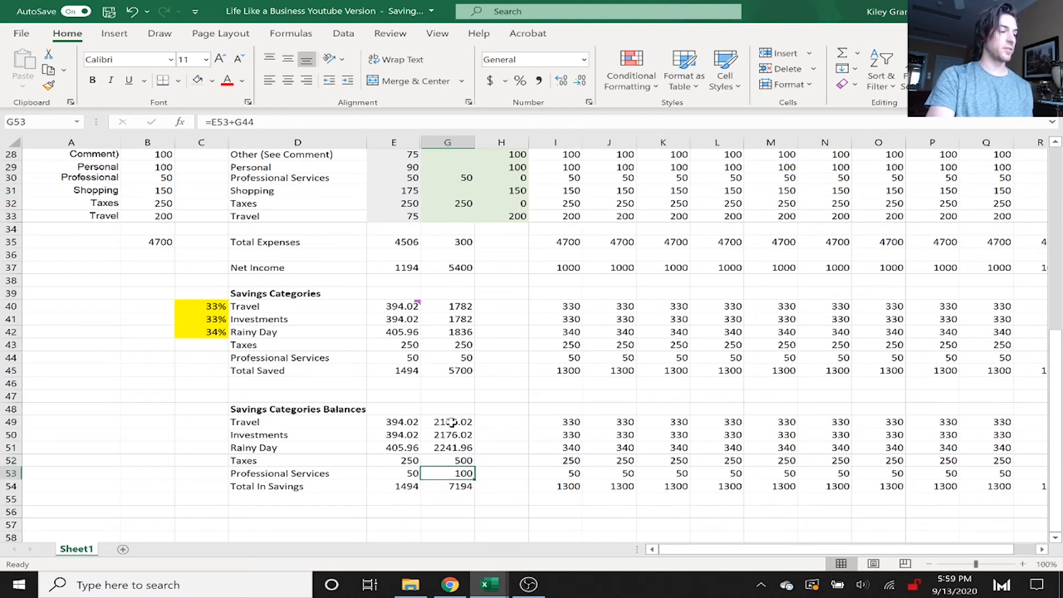
{"action": "left_click_drag", "start_coordinate": [448, 422], "coordinate": [465, 448]}
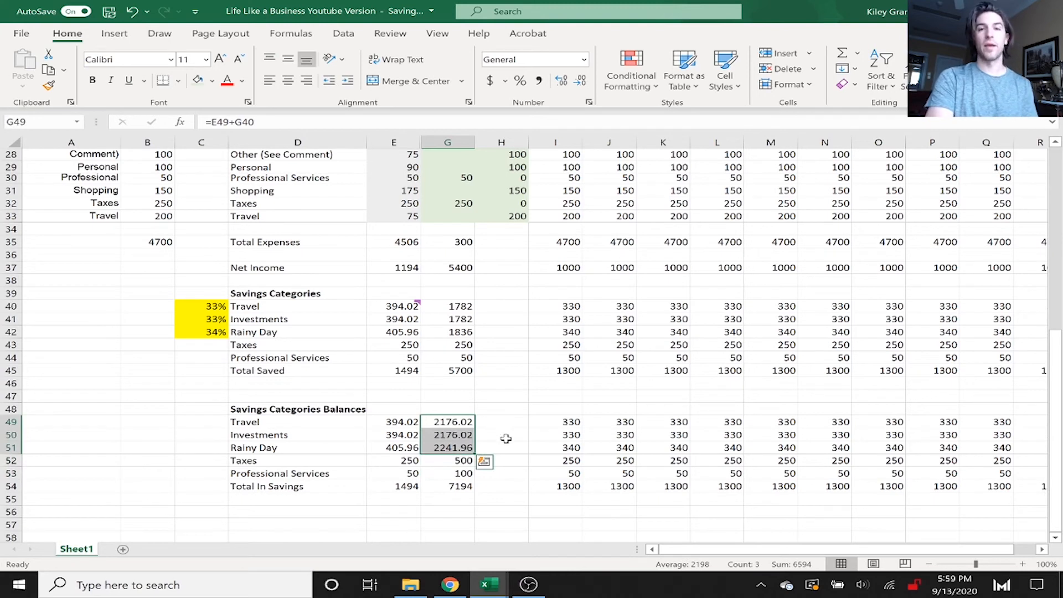
- Set March's Travel savings balance in I49 to =G49+I40, adding the month's savings to February's balance
{"action": "left_click", "coordinate": [452, 424]}
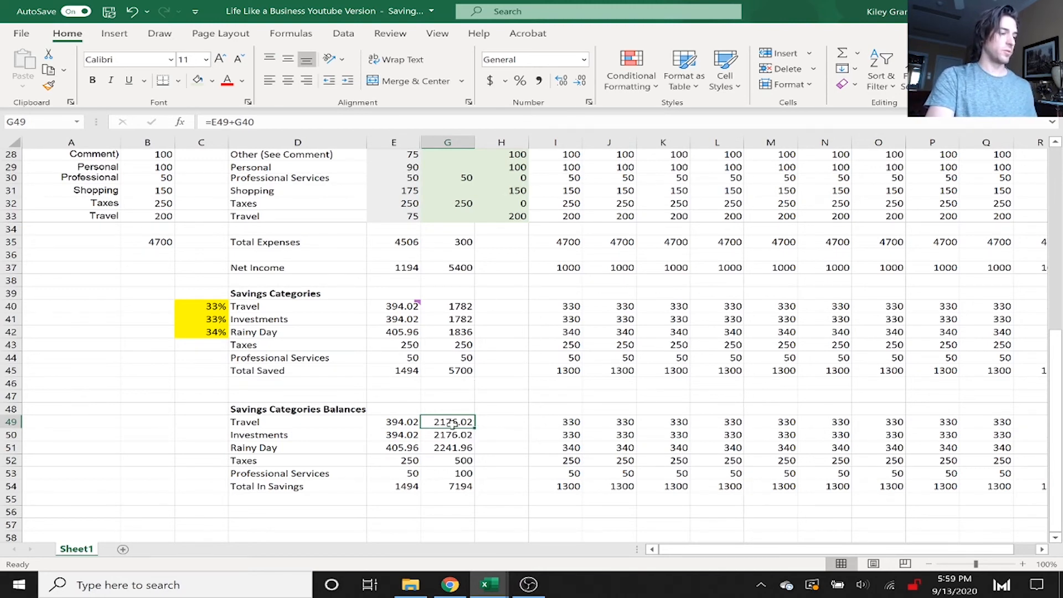
{"action": "left_click", "coordinate": [564, 423]}
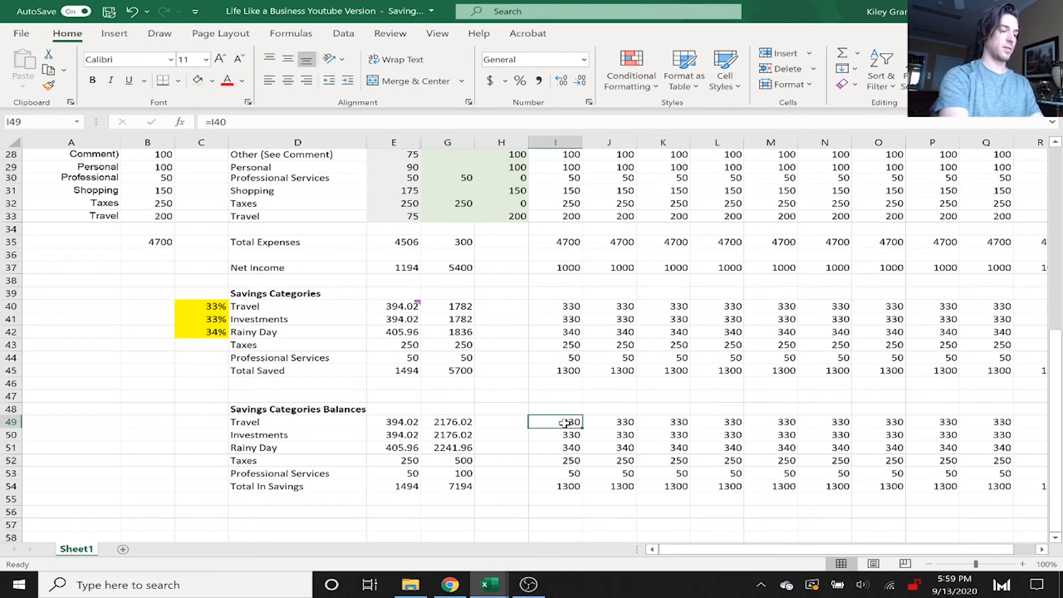
{"action": "type", "text": "="}
{"action": "key", "text": "Left"}
{"action": "key", "text": "Left"}
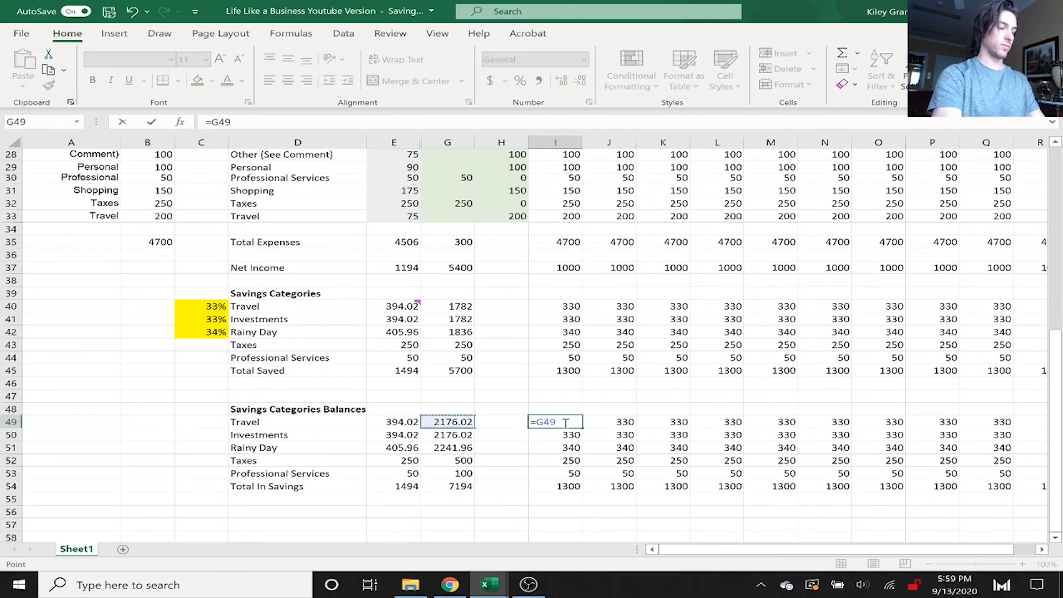
{"action": "type", "text": "+"}
{"action": "key", "text": "Up"}
{"action": "key", "text": "Up"}
{"action": "key", "text": "Up"}
{"action": "key", "text": "Up"}
{"action": "key", "text": "Up"}
{"action": "key", "text": "Up"}
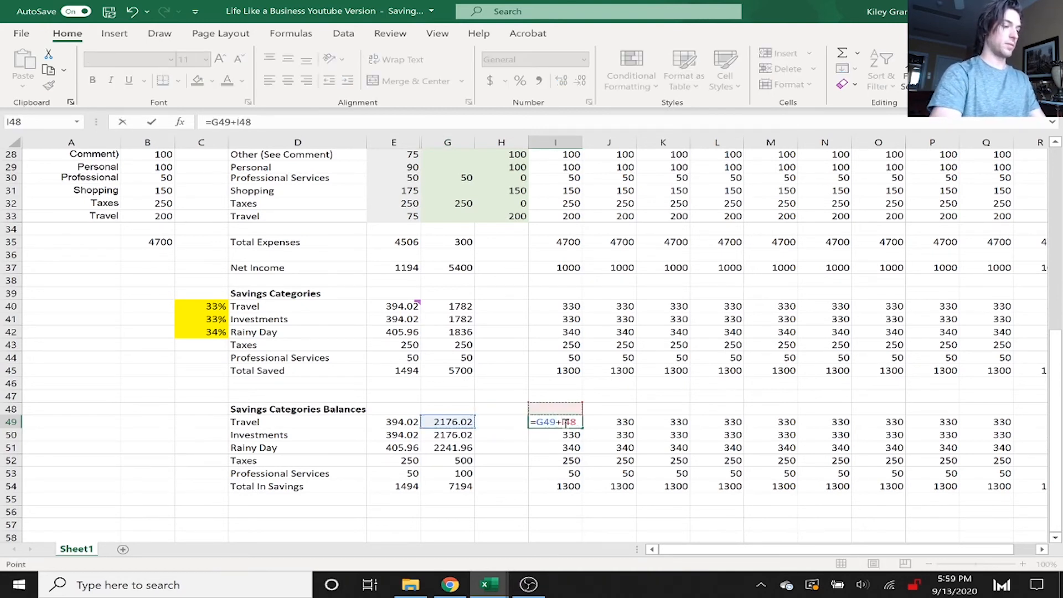
{"action": "key", "text": "Up"}
{"action": "key", "text": "Up"}
{"action": "key", "text": "Up"}
{"action": "key", "text": "Return"}
- Copy the cumulative balance formula from I49 to the other March savings balances in I50:I53
{"action": "key", "text": "Up"}
{"action": "key", "text": "ctrl+c"}
{"action": "key", "text": "Down"}
{"action": "key", "text": "ctrl+v"}
{"action": "key", "text": "Down"}
{"action": "key", "text": "ctrl+v"}
{"action": "key", "text": "Down"}
{"action": "key", "text": "ctrl+v"}
{"action": "key", "text": "Down"}
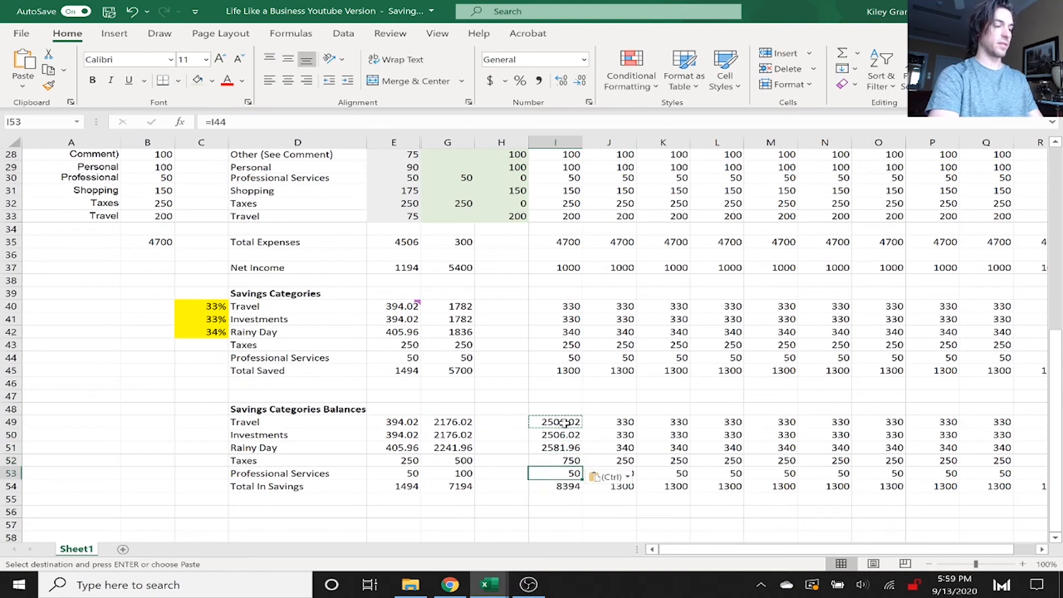
{"action": "key", "text": "ctrl+v"}
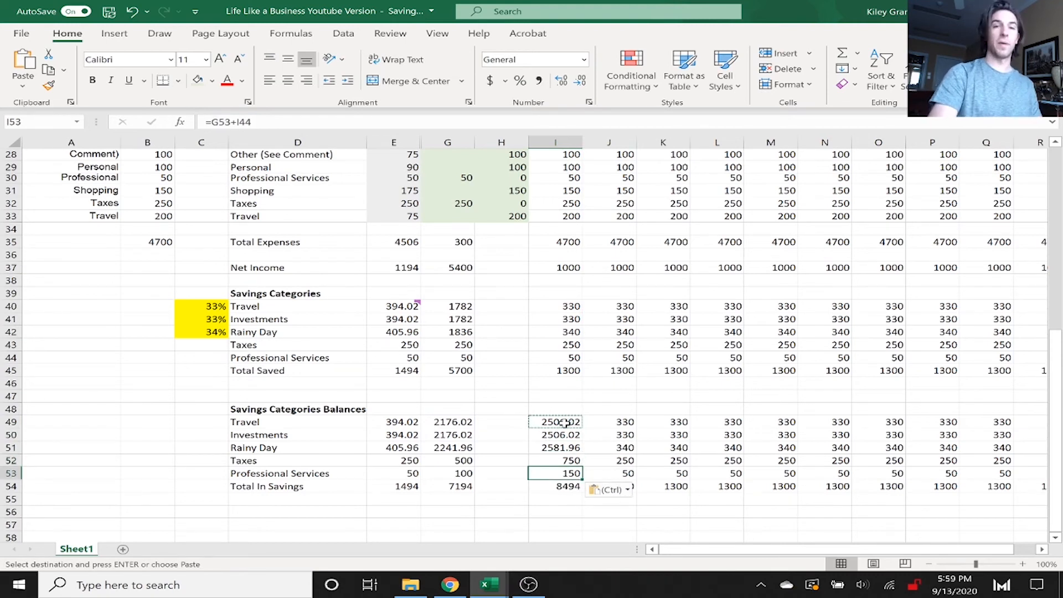
- Set April's Travel savings balance in J49 to =I49+J40, adding the month's savings to March's balance
{"action": "left_click", "coordinate": [609, 424]}
{"action": "key", "text": "Escape"}
{"action": "type", "text": "="}
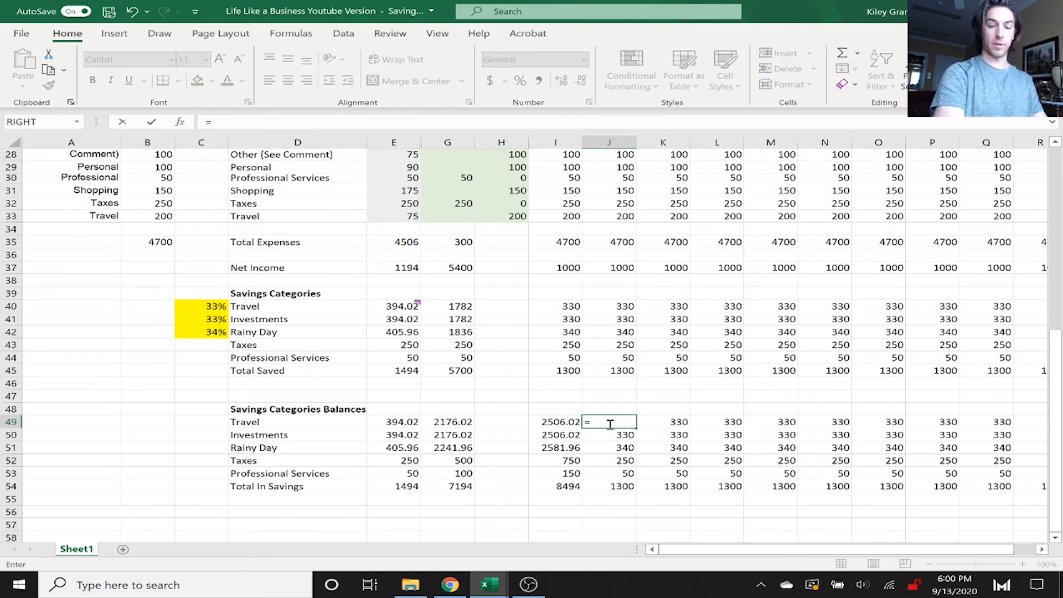
{"action": "key", "text": "Left"}
{"action": "type", "text": "+"}
{"action": "key", "text": "Up"}
{"action": "key", "text": "Up"}
{"action": "key", "text": "Up"}
{"action": "key", "text": "Up"}
{"action": "key", "text": "Up"}
{"action": "key", "text": "Up"}
{"action": "key", "text": "Up"}
{"action": "key", "text": "Up"}
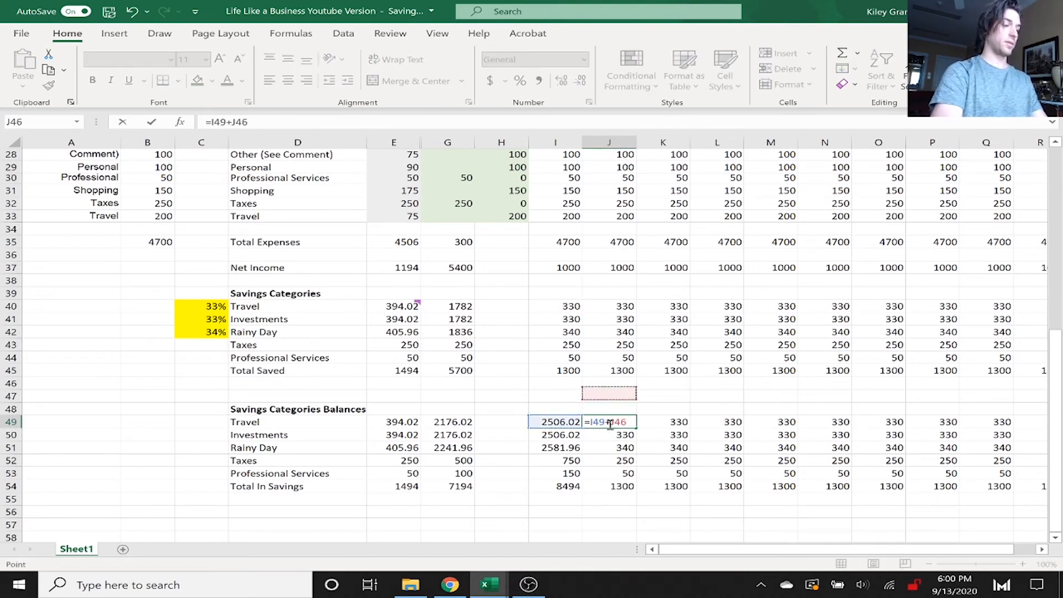
{"action": "key", "text": "Return"}
- Copy the cumulative balance formula from J49 to the other April savings balances in J50:J53
{"action": "left_click", "coordinate": [609, 424]}
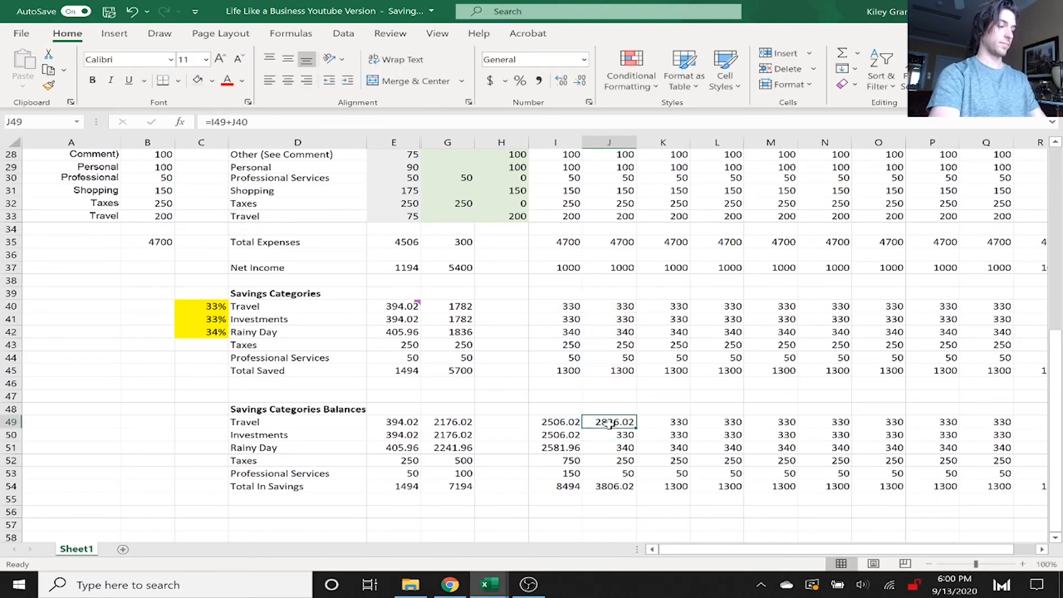
{"action": "key", "text": "ctrl+c"}
{"action": "key", "text": "Down"}
{"action": "key", "text": "shift+Down"}
{"action": "key", "text": "shift+Down"}
{"action": "key", "text": "shift+Down"}
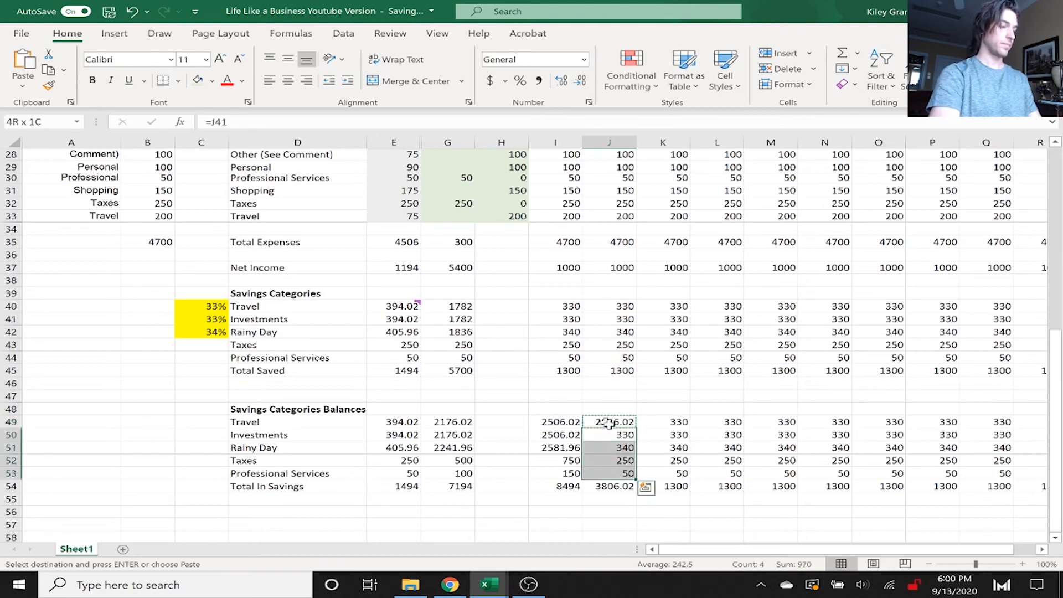
- Copy April's balance formulas in J49:J53 across May through December in K49:R53
{"action": "left_click", "coordinate": [609, 424]}
{"action": "key", "text": "shift+Down"}
{"action": "key", "text": "shift+Down"}
{"action": "key", "text": "shift+Down"}
{"action": "key", "text": "shift+Down"}
{"action": "key", "text": "ctrl+v"}
{"action": "left_click_drag", "start_coordinate": [663, 422], "coordinate": [889, 421]}
{"action": "key", "text": "ctrl+v"}
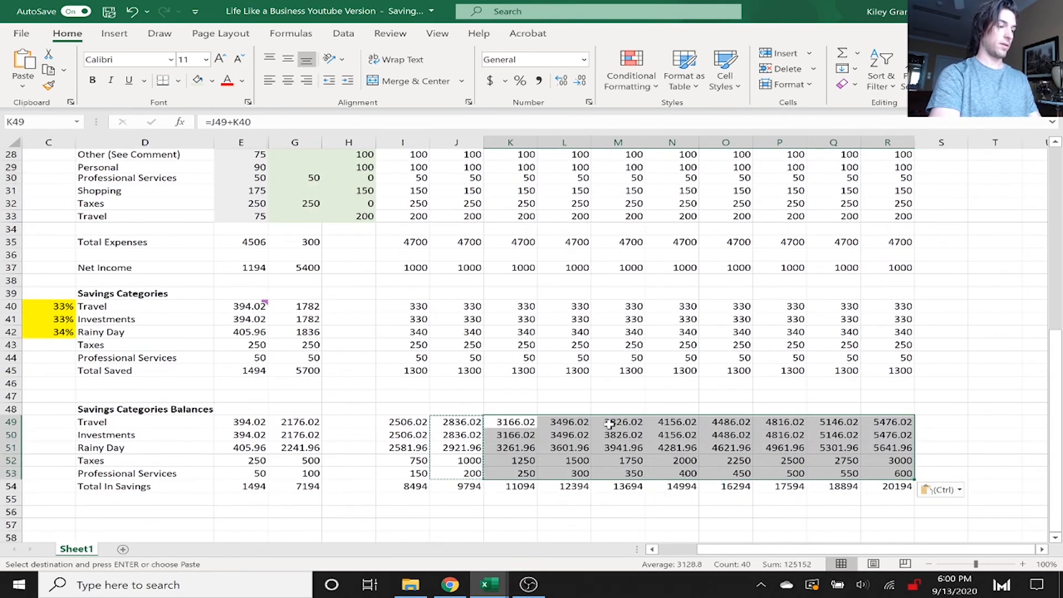
{"action": "key", "text": "Escape"}
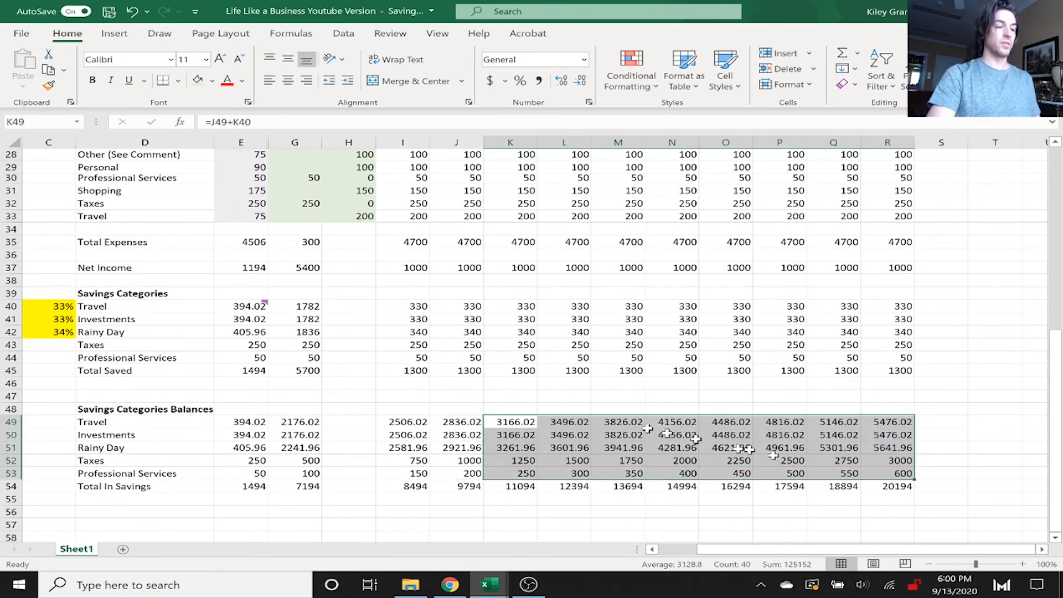
{"action": "left_click", "coordinate": [960, 447]}
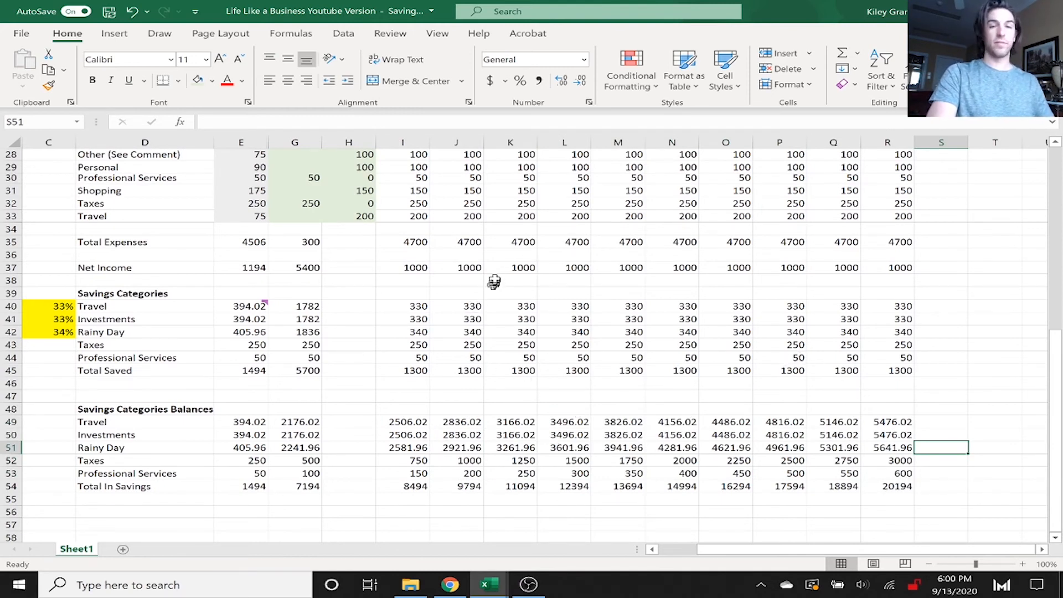
- Review February's Net Income in G37 alongside the savings categories and balances for the other months
{"action": "left_click", "coordinate": [305, 268]}
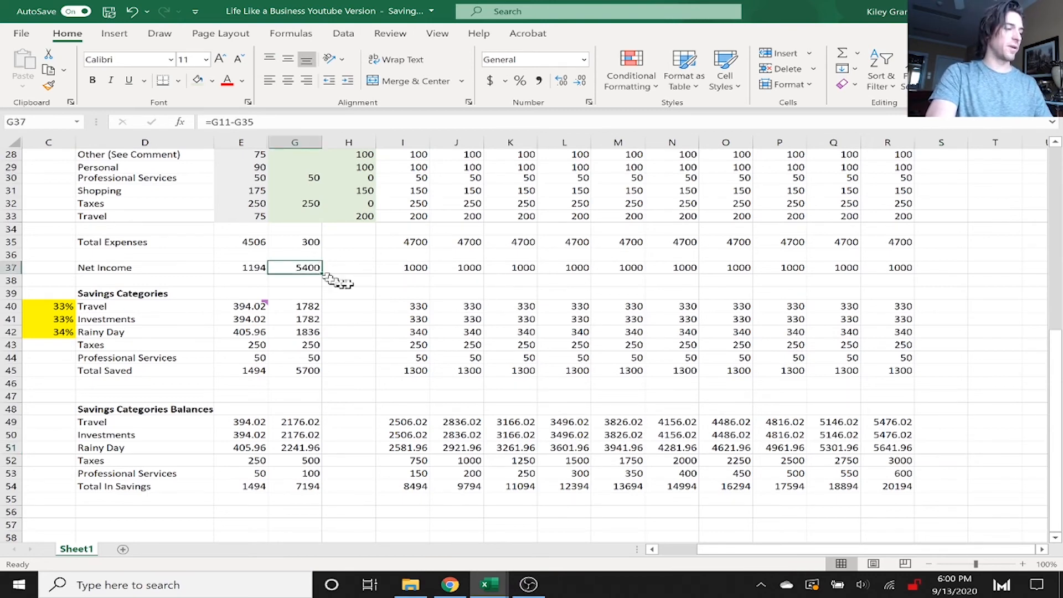
{"action": "scroll", "coordinate": [378, 313], "scroll_direction": "up", "scroll_amount": 4}
{"action": "scroll", "coordinate": [376, 313], "scroll_direction": "down", "scroll_amount": 4}
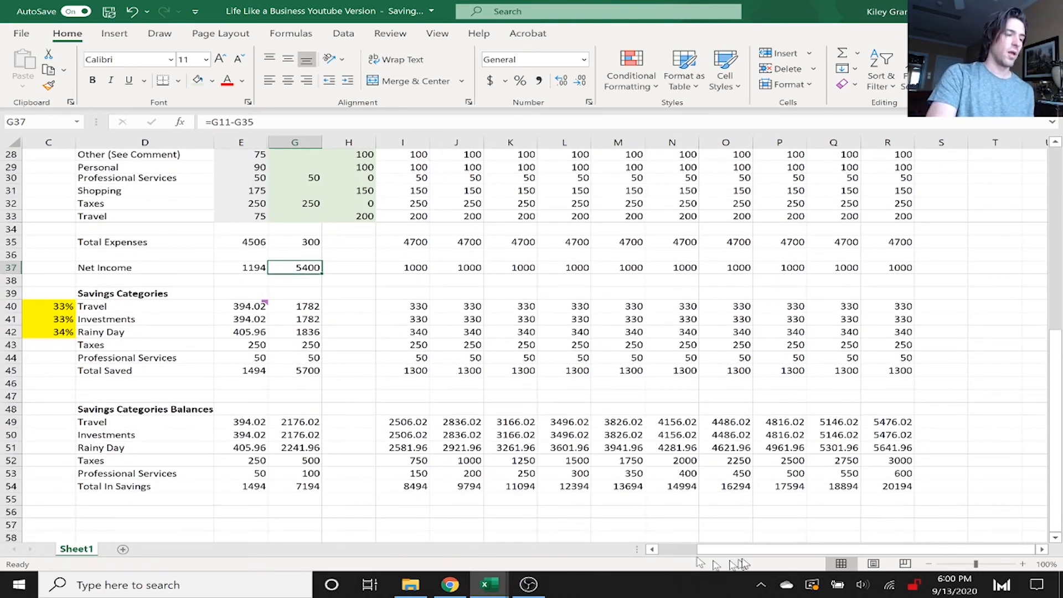
{"action": "scroll", "coordinate": [778, 554], "scroll_direction": "left", "scroll_amount": 3}
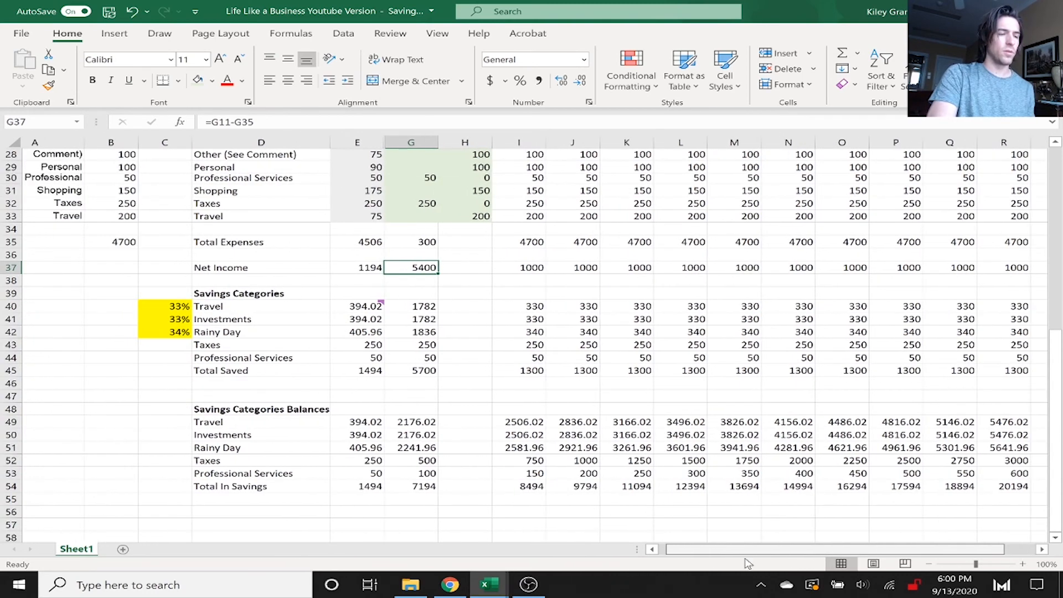
{"action": "scroll", "coordinate": [754, 512], "scroll_direction": "up", "scroll_amount": 1}
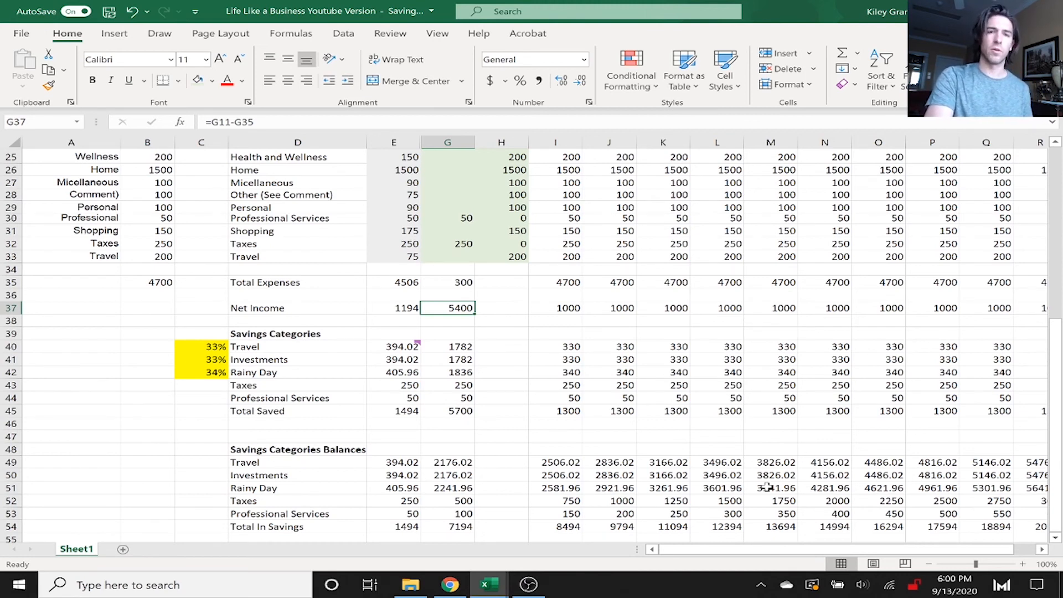
- Bold the Revenue heading and the month names from January to December in D7:R7
{"action": "scroll", "coordinate": [793, 487], "scroll_direction": "up", "scroll_amount": 8}
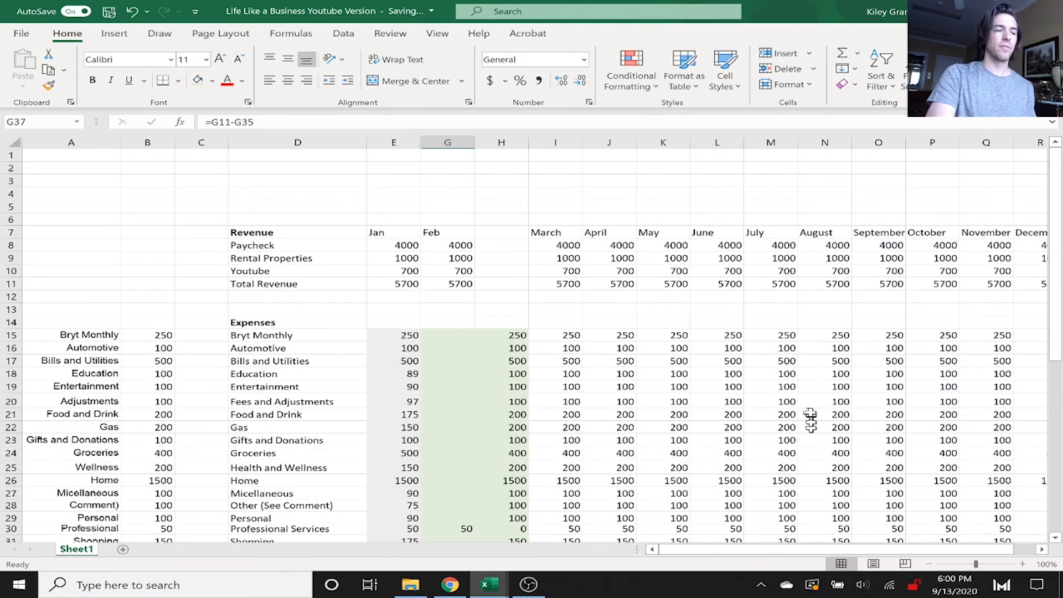
{"action": "scroll", "coordinate": [809, 413], "scroll_direction": "down", "scroll_amount": 1}
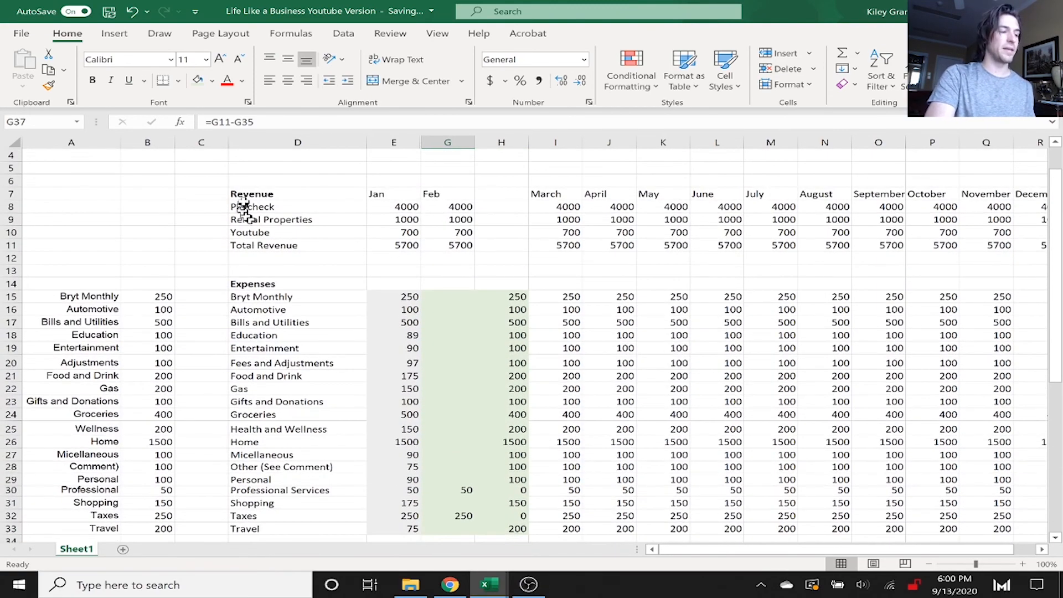
{"action": "left_click_drag", "start_coordinate": [266, 195], "coordinate": [936, 247]}
{"action": "left_click_drag", "start_coordinate": [940, 194], "coordinate": [191, 206]}
{"action": "key", "text": "ctrl+b"}
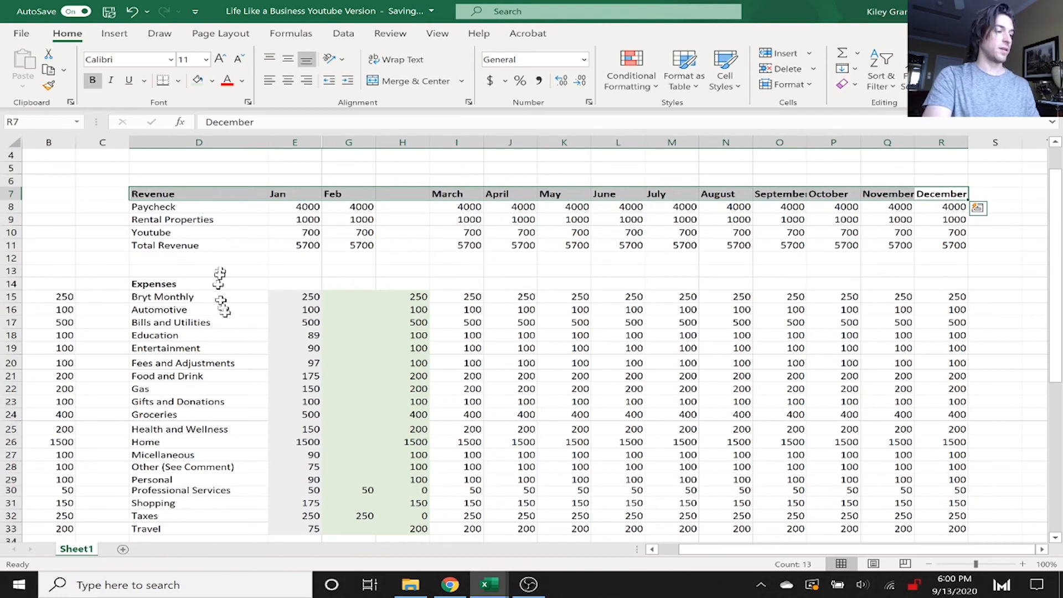
- Add an outside border around the Paycheck, Rental Properties and Youtube revenue rows in D8:R10
{"action": "left_click", "coordinate": [180, 220]}
{"action": "left_click_drag", "start_coordinate": [164, 206], "coordinate": [935, 227]}
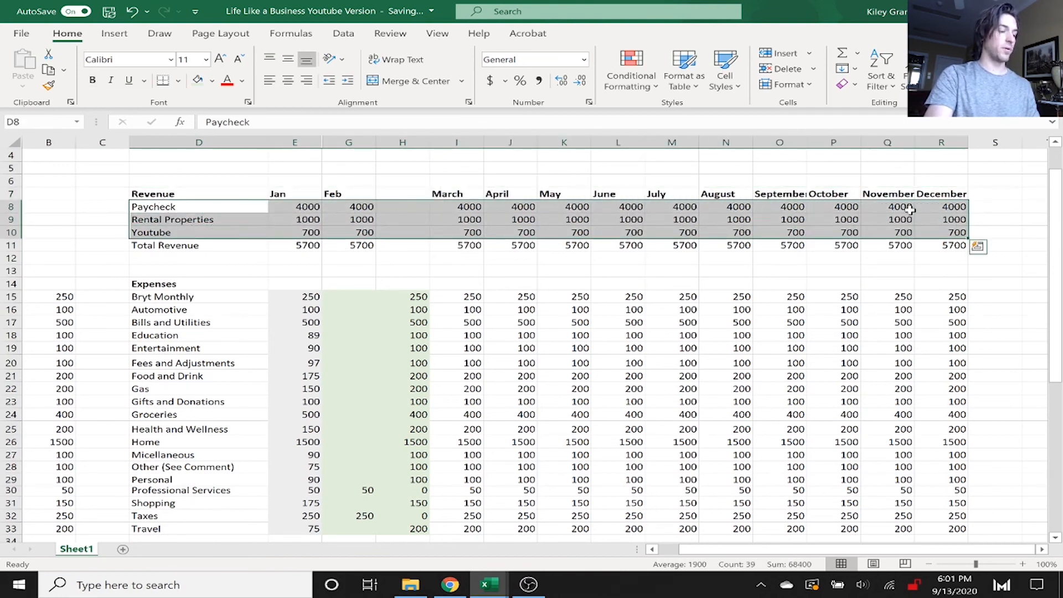
{"action": "key", "text": "alt"}
{"action": "key", "text": "h"}
{"action": "key", "text": "b"}
{"action": "key", "text": "t"}
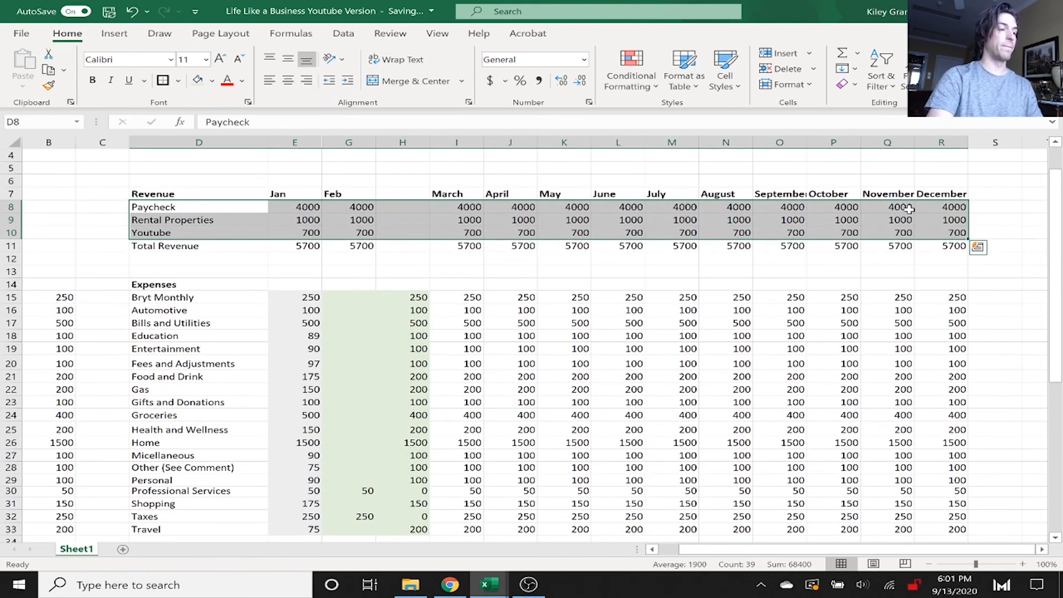
{"action": "left_click", "coordinate": [789, 267]}
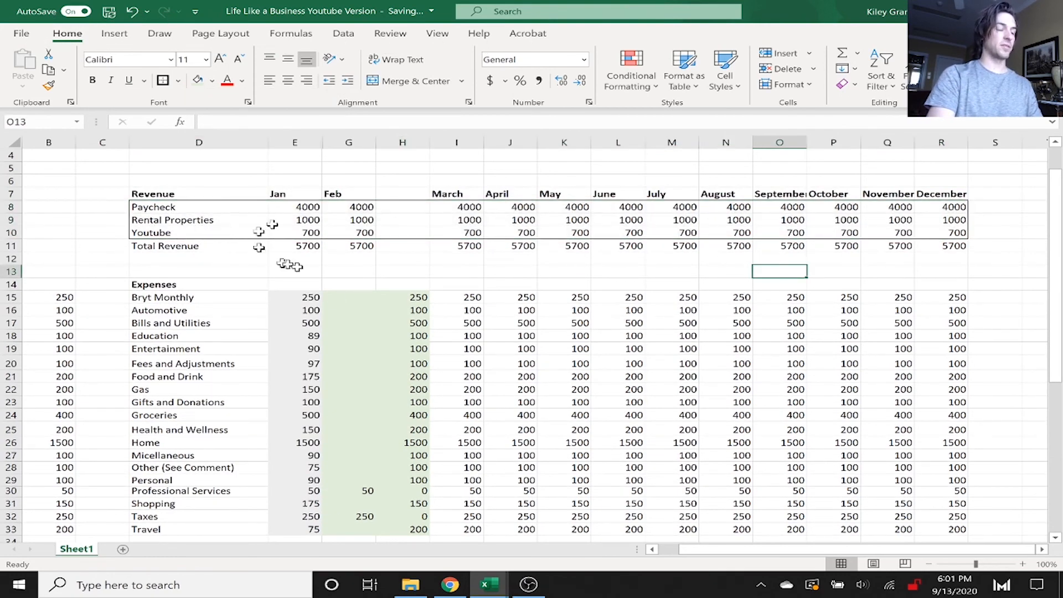
- Bold the Total Revenue row in D11:R11
{"action": "left_click_drag", "start_coordinate": [190, 247], "coordinate": [937, 247]}
{"action": "key", "text": "ctrl+b"}
{"action": "scroll", "coordinate": [581, 243], "scroll_direction": "down", "scroll_amount": 1}
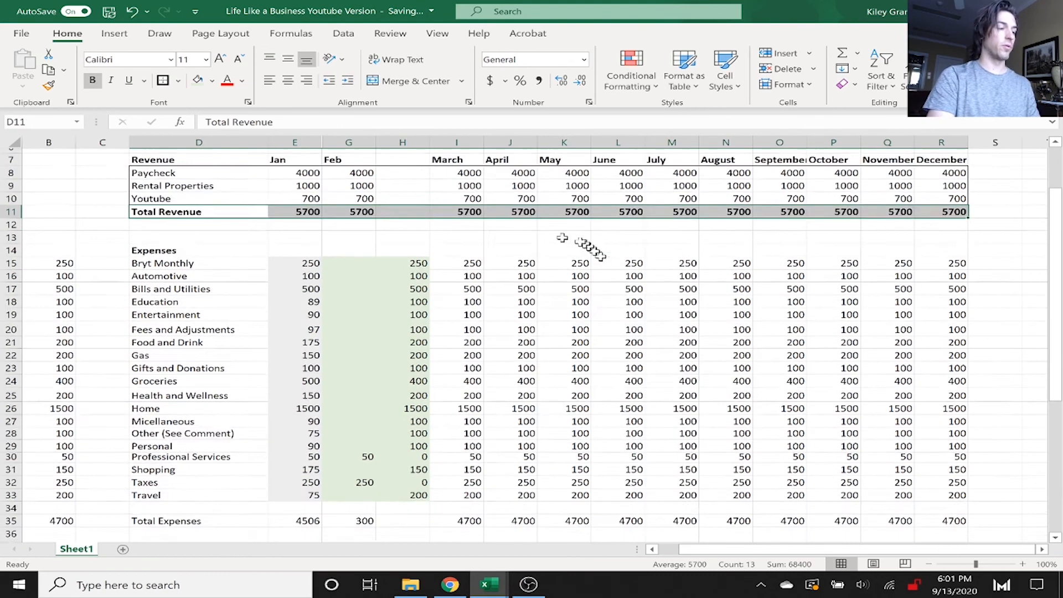
{"action": "left_click", "coordinate": [447, 233]}
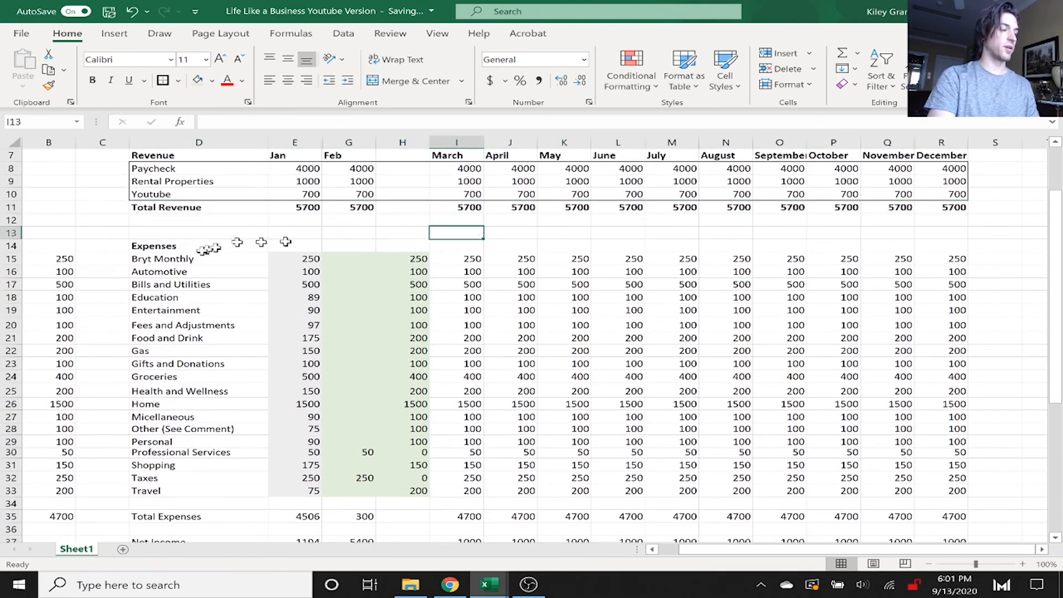
- Add an outside border around the expense rows from Bryt Monthly to Travel in D15:R33
{"action": "left_click_drag", "start_coordinate": [185, 258], "coordinate": [947, 413]}
{"action": "key", "text": "Escape"}
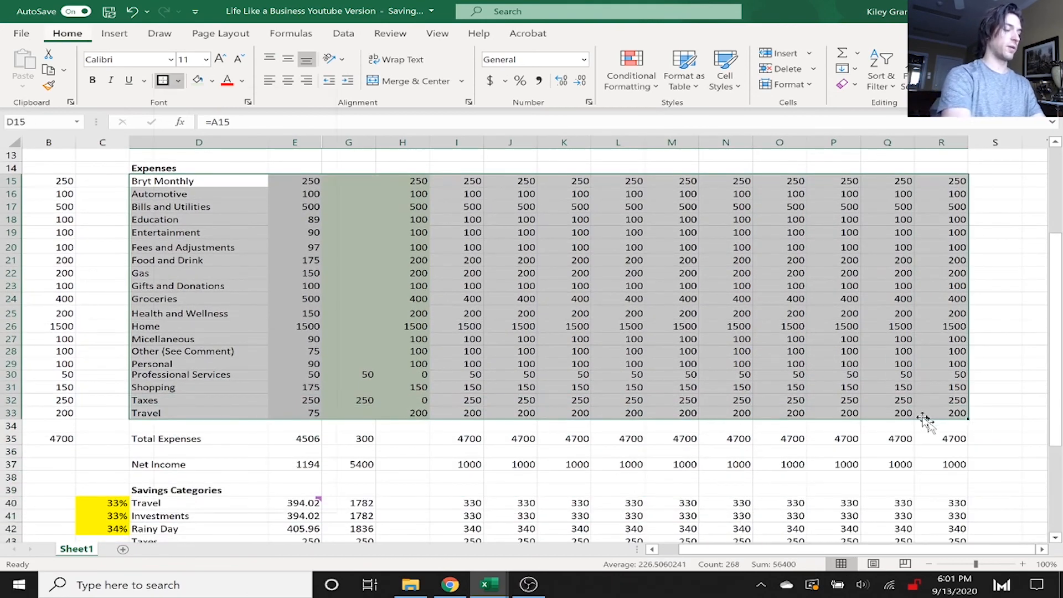
{"action": "left_click", "coordinate": [726, 448]}
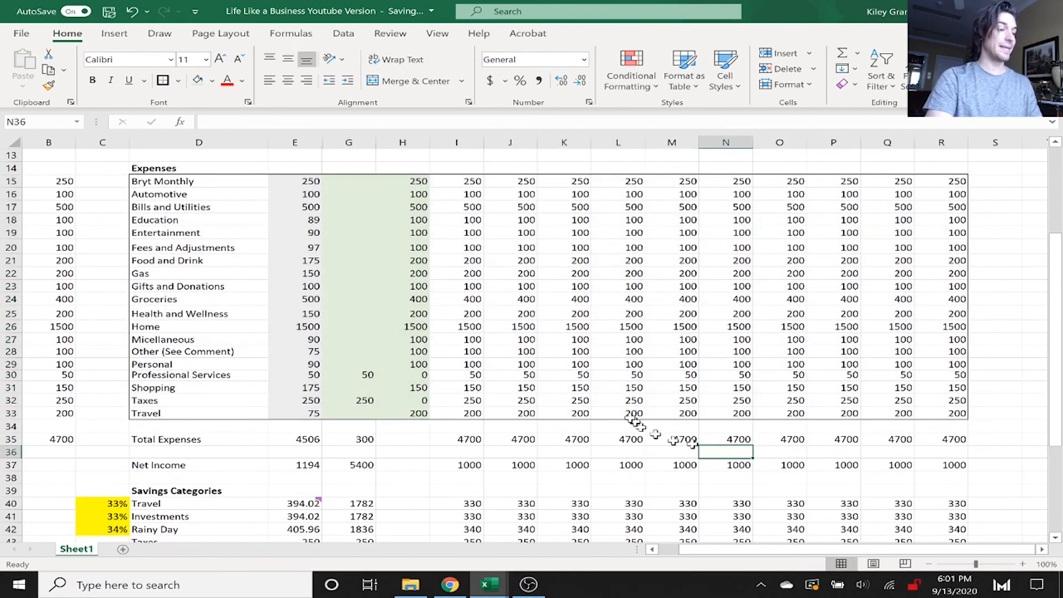
- Bold the Total Expenses and Net Income rows in D35:R37
{"action": "scroll", "coordinate": [665, 415], "scroll_direction": "down", "scroll_amount": 1}
{"action": "left_click_drag", "start_coordinate": [172, 400], "coordinate": [941, 428]}
{"action": "key", "text": "ctrl+b"}
- Add an outside border around the savings category rows from Travel to Professional Services in D40:R44
{"action": "scroll", "coordinate": [720, 387], "scroll_direction": "down", "scroll_amount": 1}
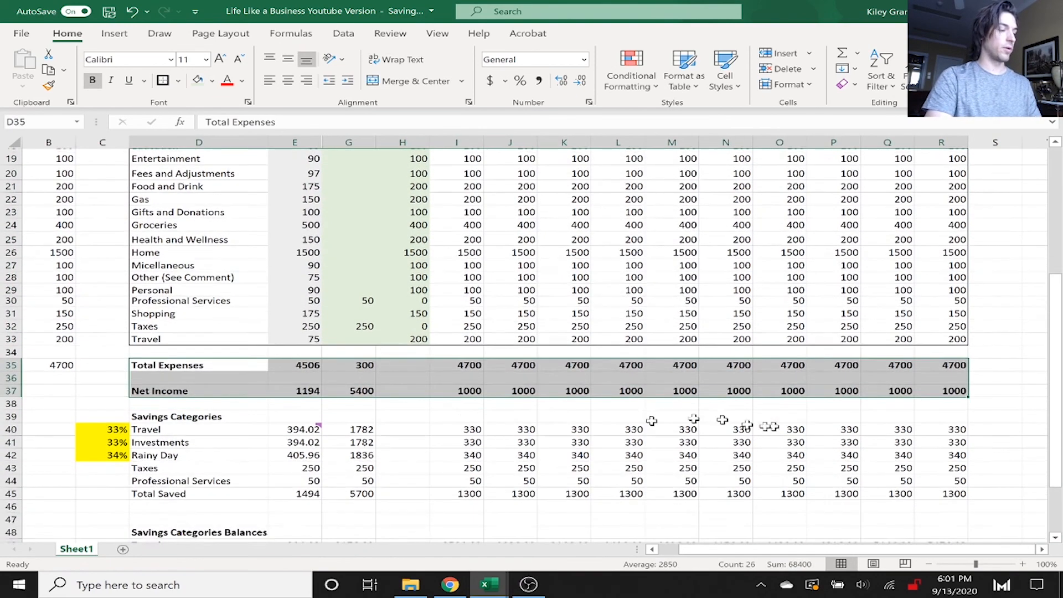
{"action": "left_click_drag", "start_coordinate": [166, 426], "coordinate": [938, 465]}
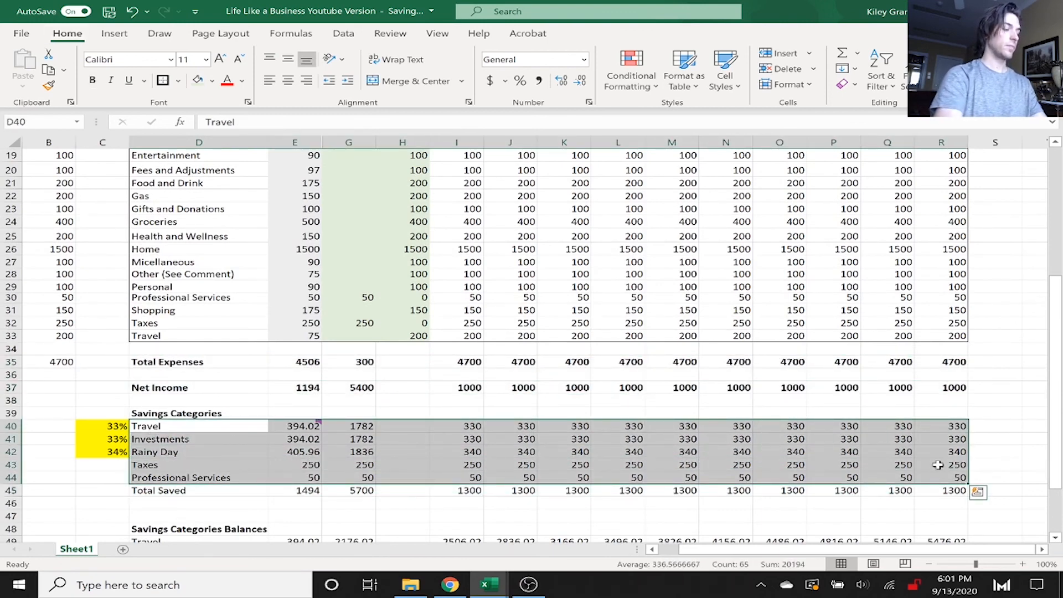
{"action": "key", "text": "Down"}
{"action": "key", "text": "Down"}
{"action": "key", "text": "Down"}
{"action": "key", "text": "Down"}
{"action": "key", "text": "Down"}
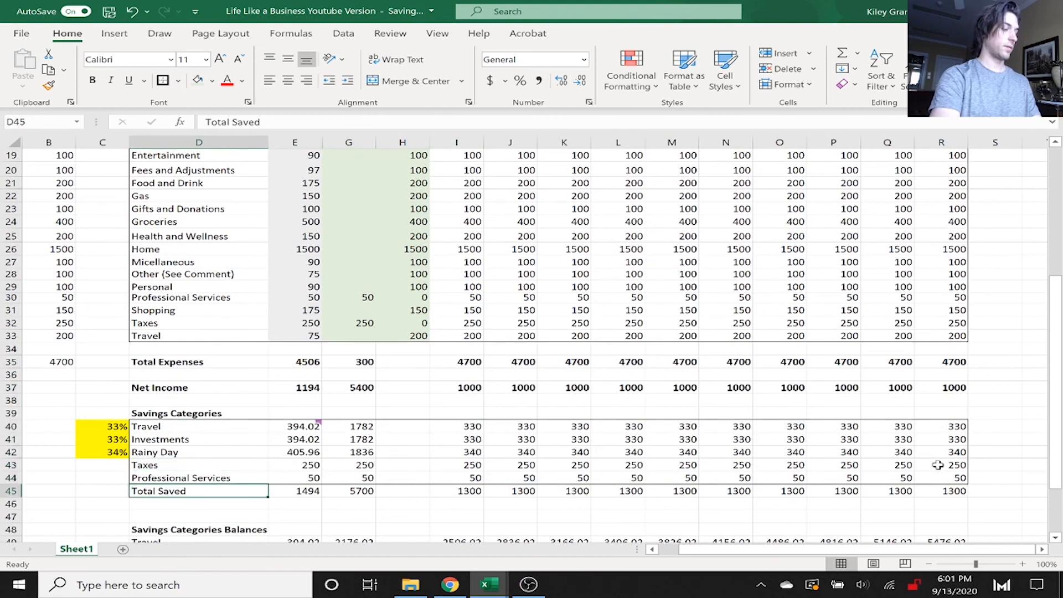
- Bold the Total Saved row in D45:R45
{"action": "key", "text": "shift+Right"}
{"action": "key", "text": "shift+Right"}
{"action": "key", "text": "shift+Right"}
{"action": "key", "text": "shift+Right"}
{"action": "key", "text": "ctrl+shift+Right"}
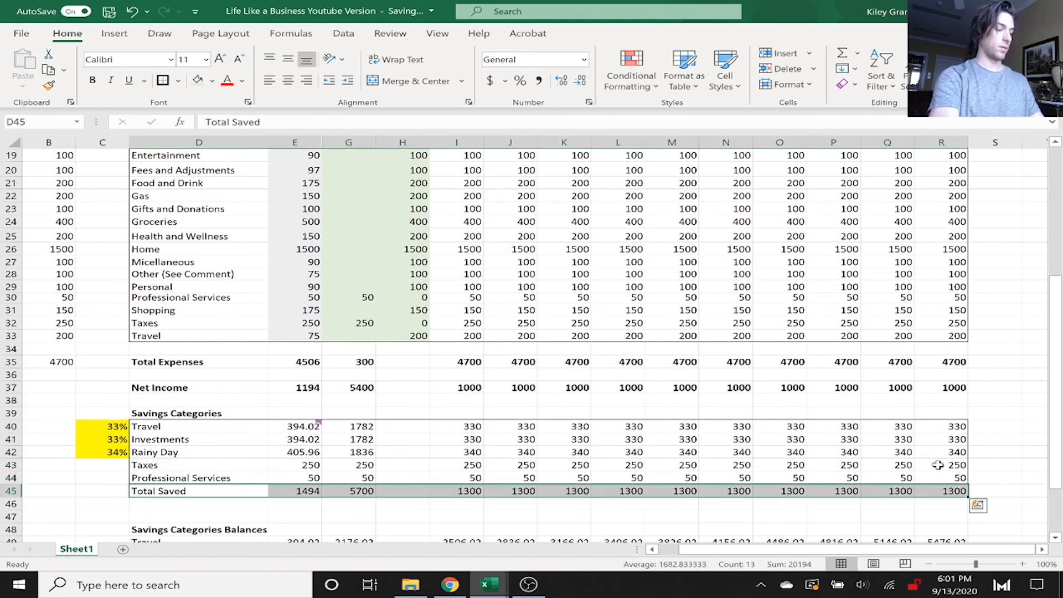
{"action": "key", "text": "ctrl+b"}
- Add an outside border around the savings balance rows in D49:R53 and bold the Total In Savings row in D54:R54
{"action": "scroll", "coordinate": [794, 411], "scroll_direction": "down", "scroll_amount": 4}
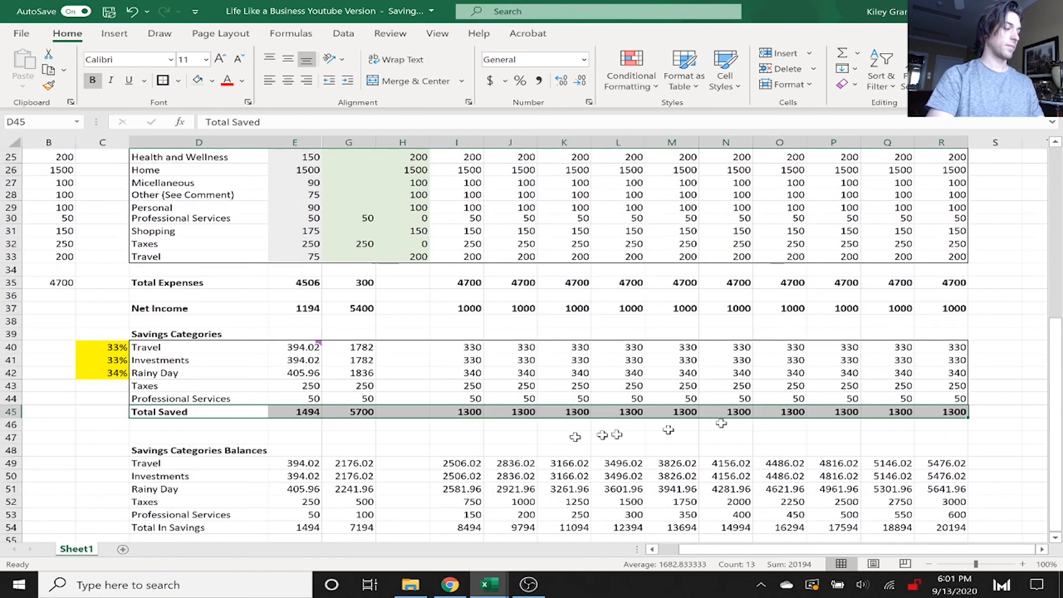
{"action": "left_click_drag", "start_coordinate": [175, 391], "coordinate": [928, 429]}
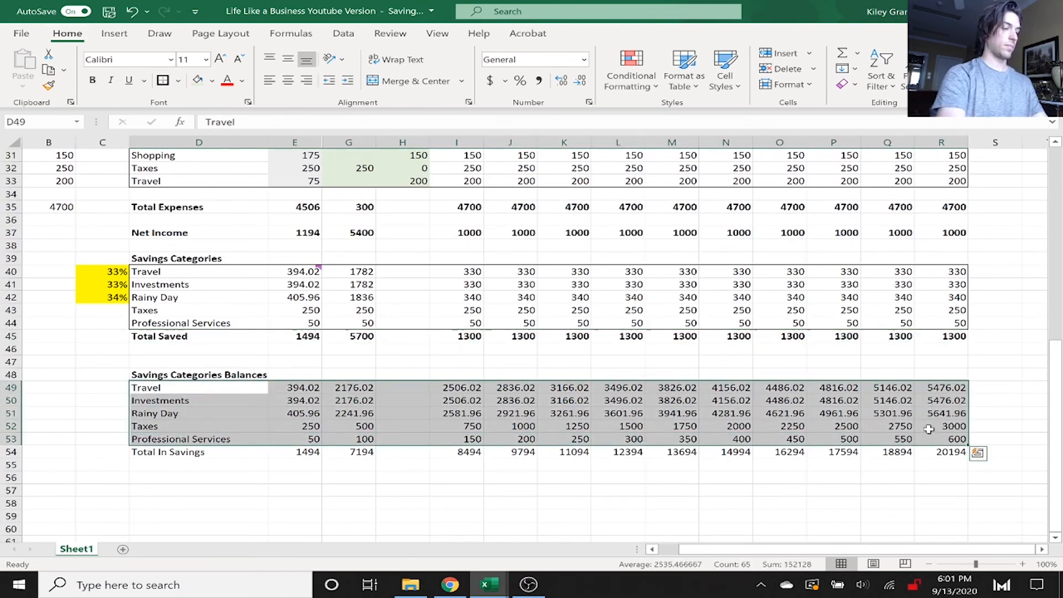
{"action": "left_click_drag", "start_coordinate": [236, 453], "coordinate": [970, 452]}
{"action": "key", "text": "ctrl+b"}
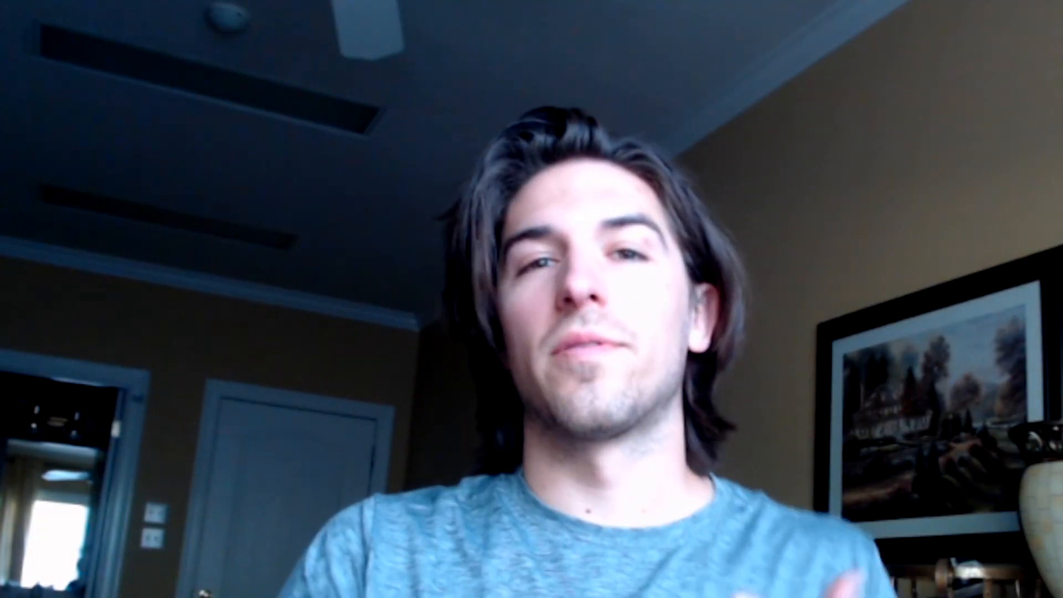